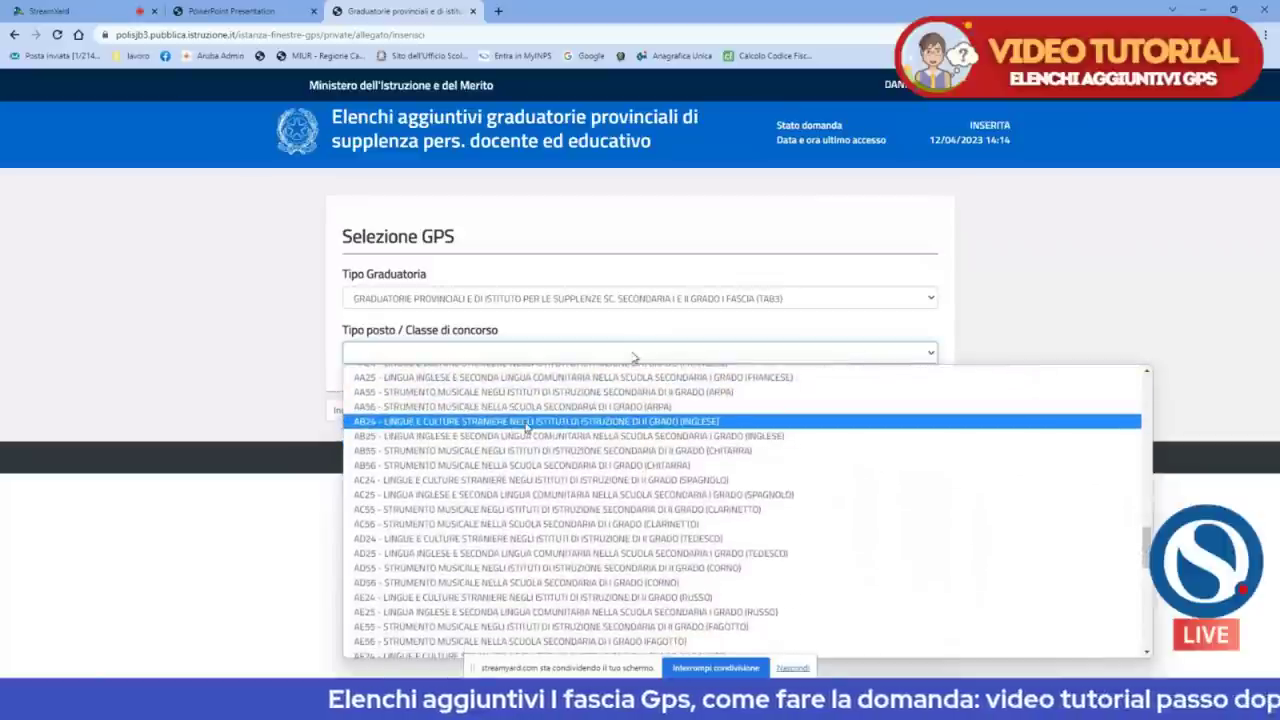
# Choose class AB24 (Inglese, II grado) and mark the first Sezione A.1 title, covering ordinary competitions and Concorso STEM.
pyautogui.click(527, 421)
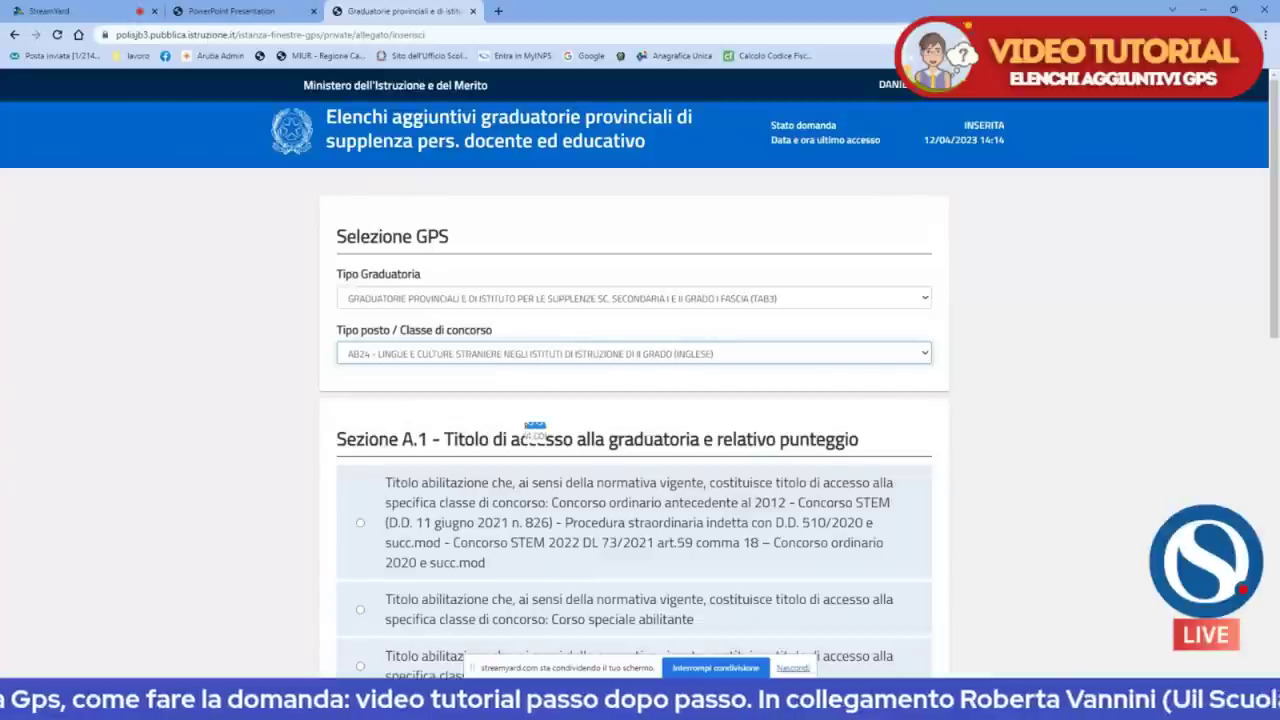
pyautogui.scroll(-1, 494, 383)
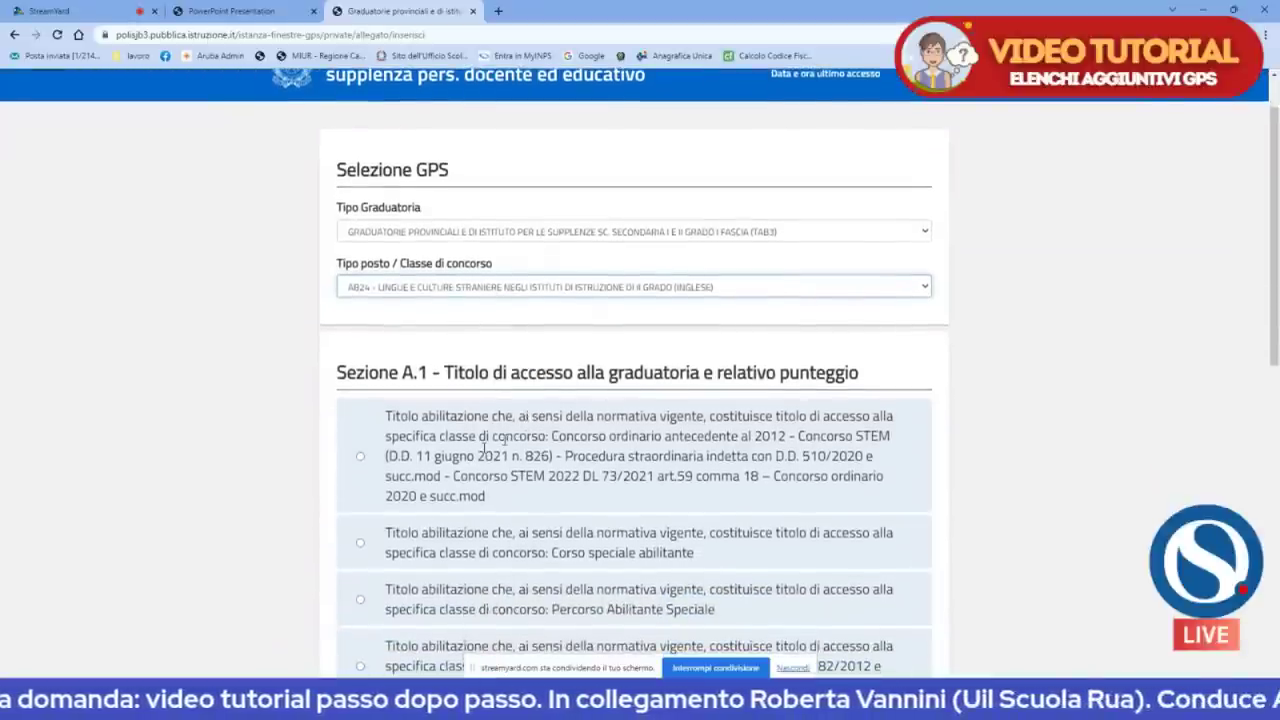
pyautogui.scroll(-2, 482, 411)
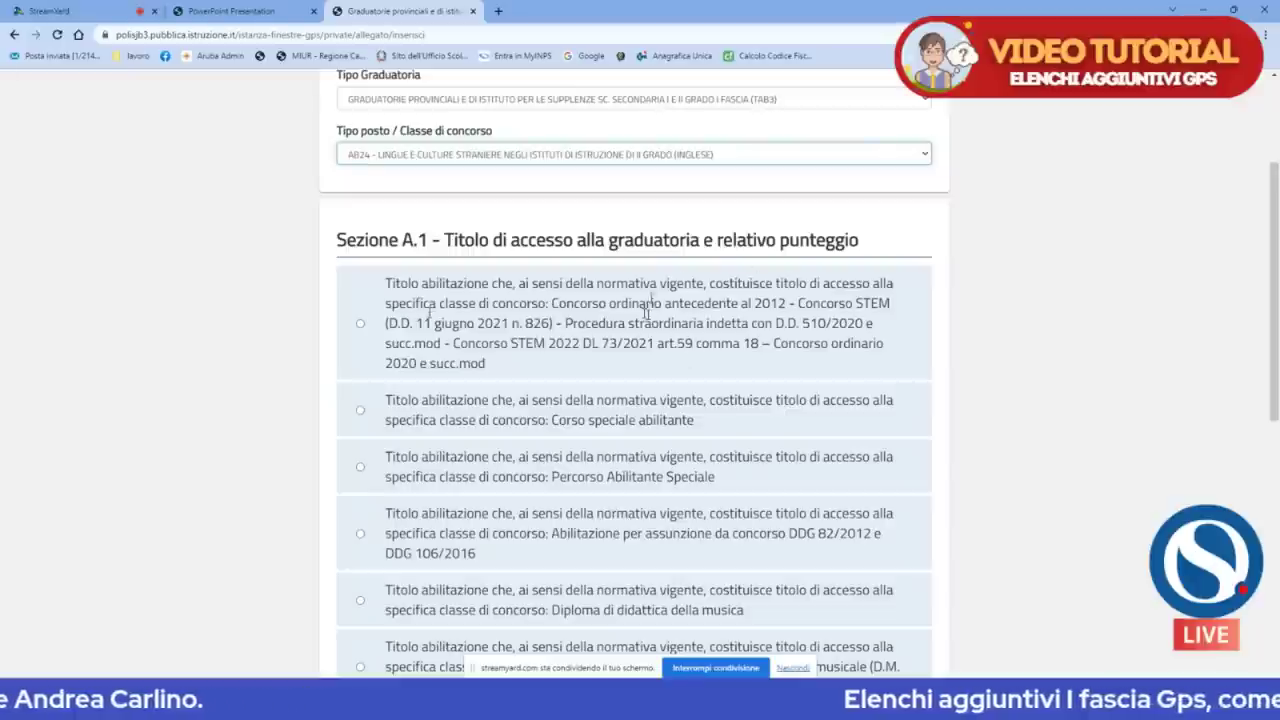
pyautogui.click(360, 326)
# Fill in the Procedura di abilitazione as CONCORSO ORDINARIO DDG DEL 31/03/1999.
pyautogui.scroll(-1, 370, 320)
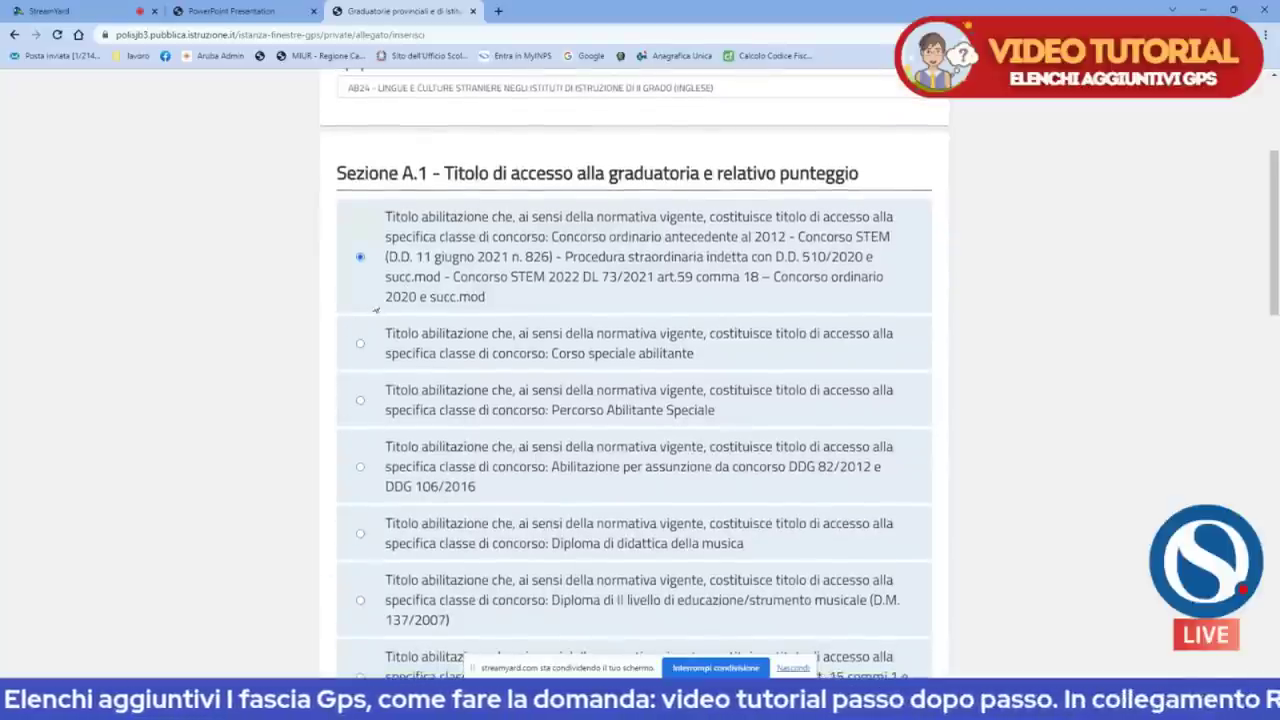
pyautogui.scroll(-3, 376, 311)
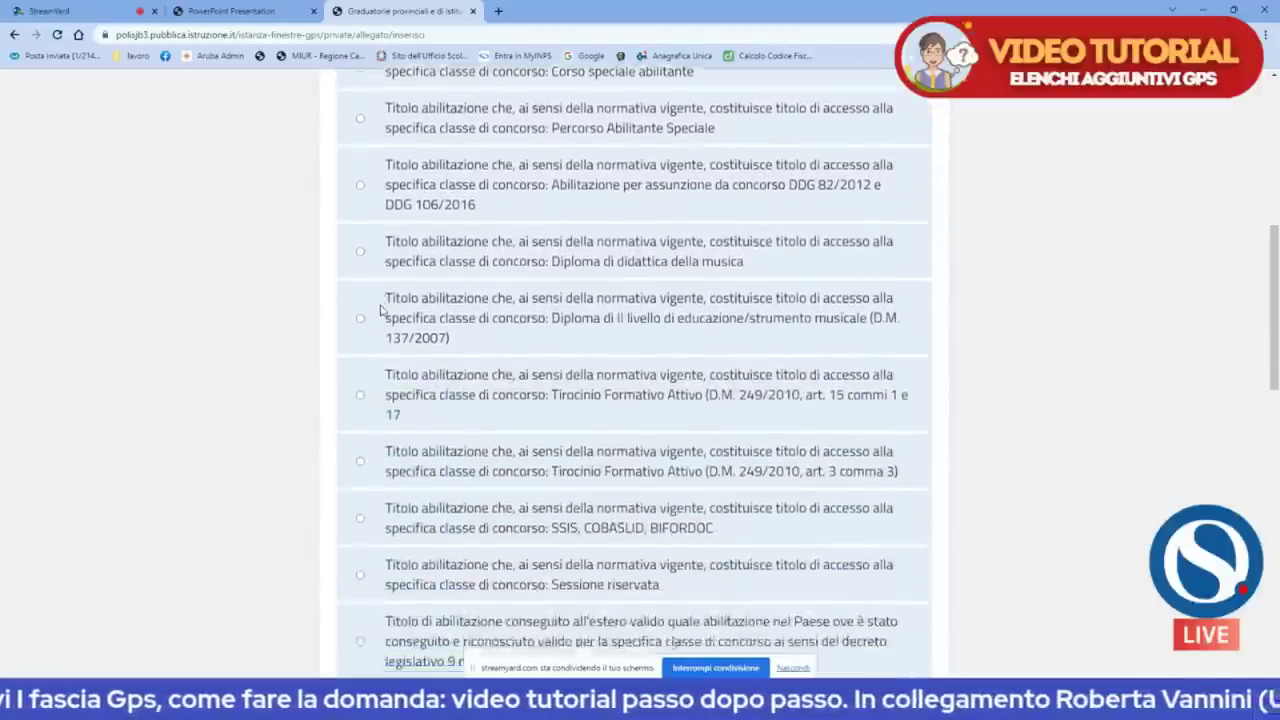
pyautogui.scroll(-6, 380, 311)
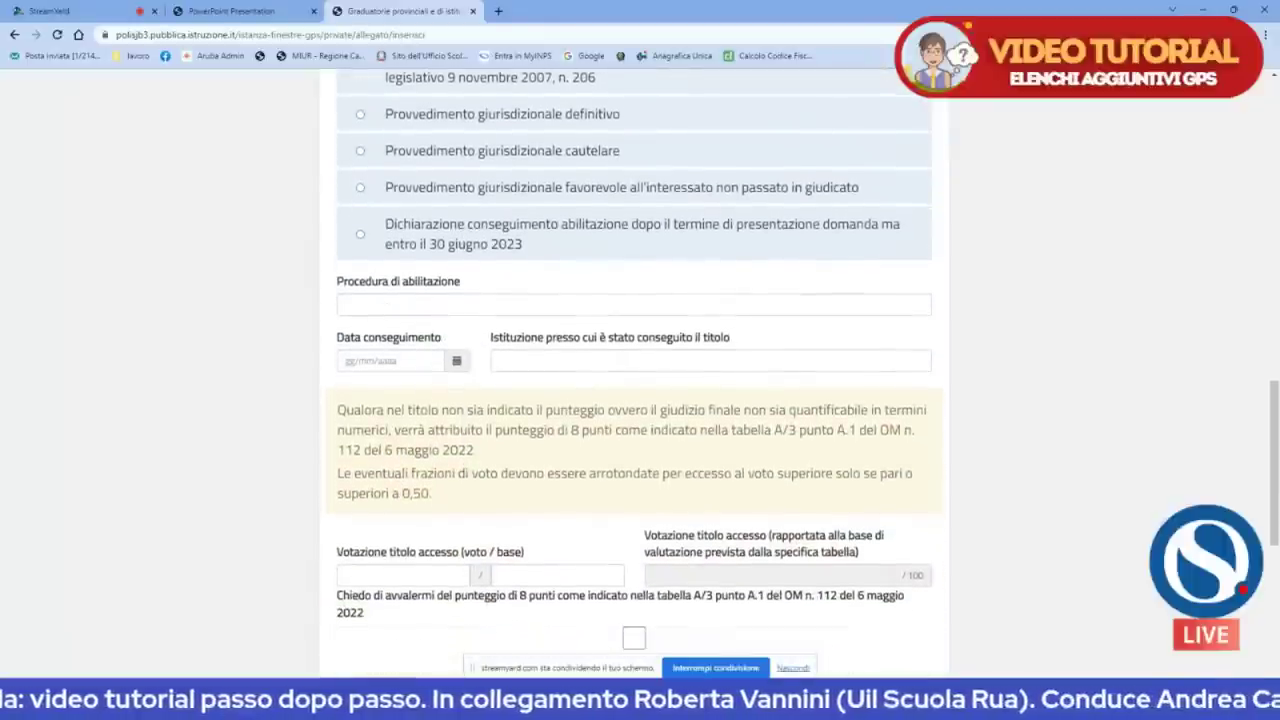
pyautogui.click(390, 307)
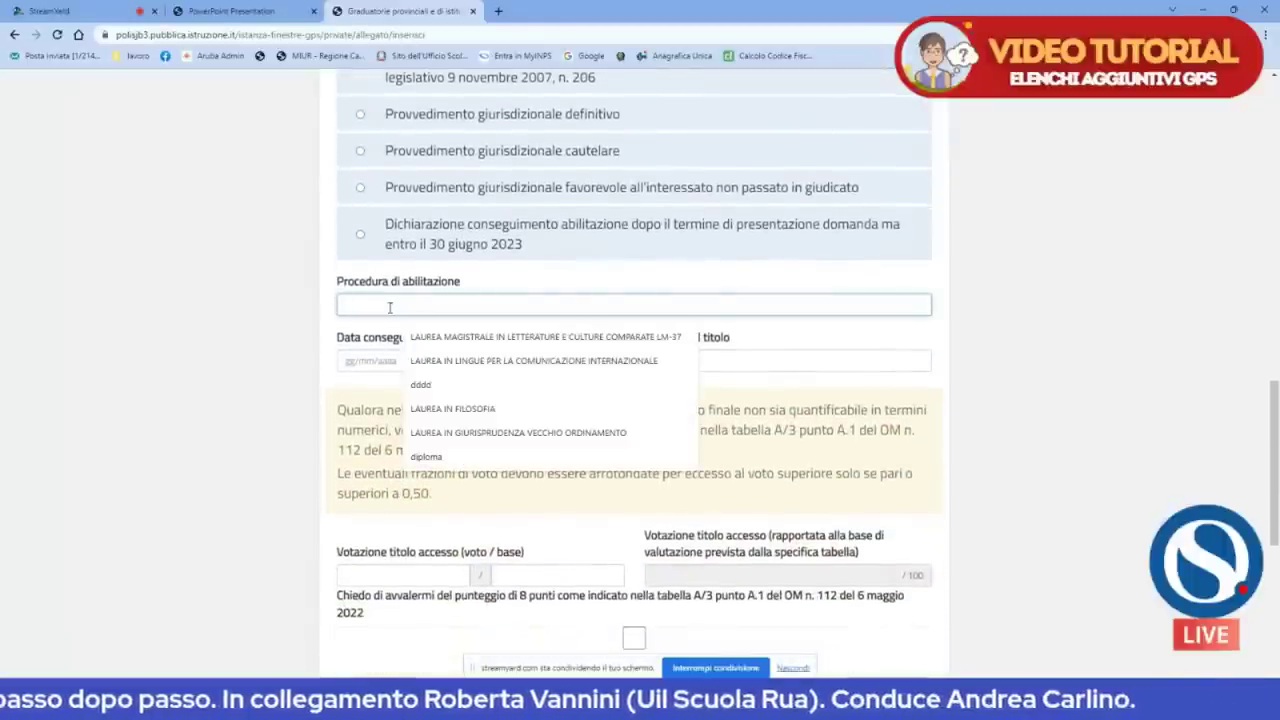
pyautogui.write('co')
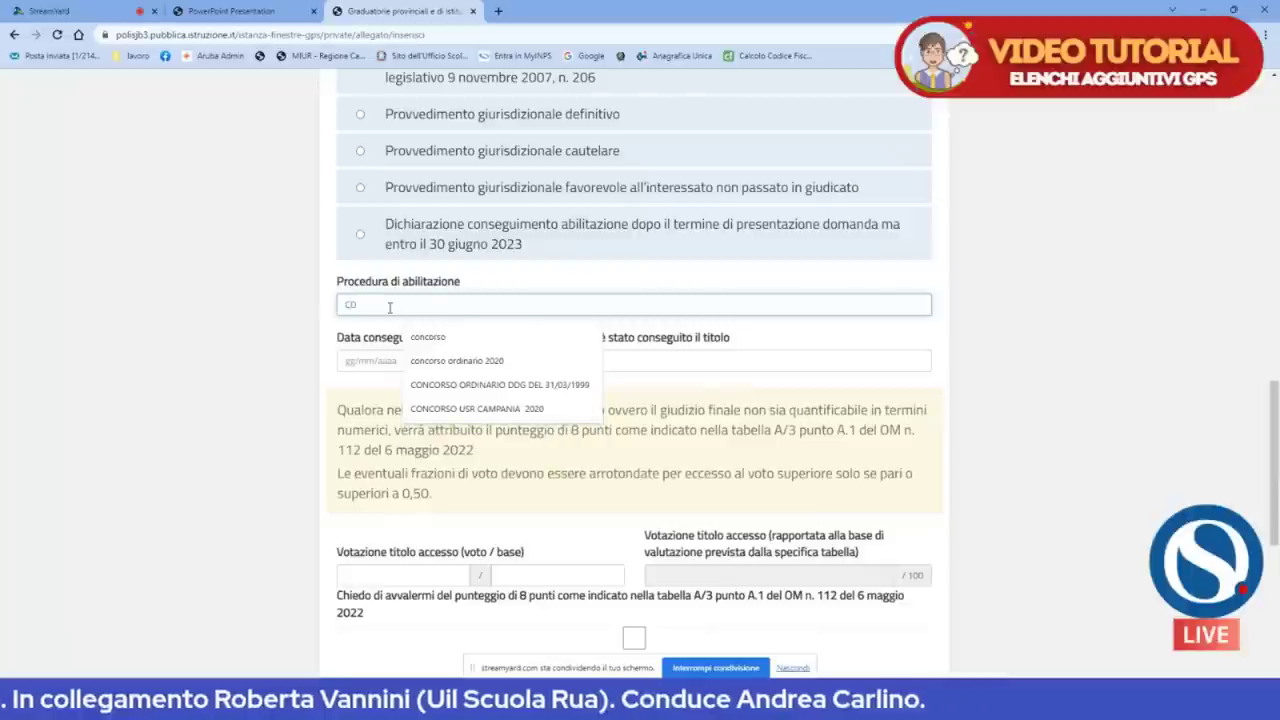
pyautogui.click(425, 385)
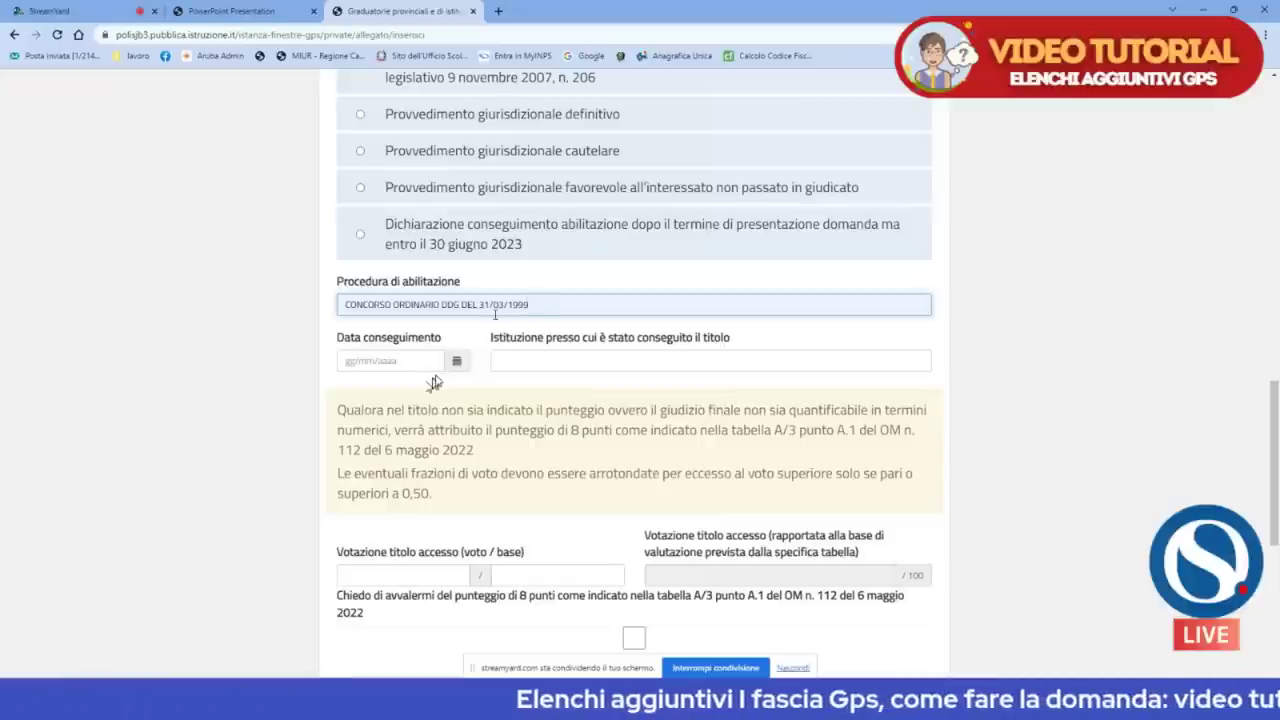
# Set the Data conseguimento of the qualification to 12/06/2000.
pyautogui.click(402, 363)
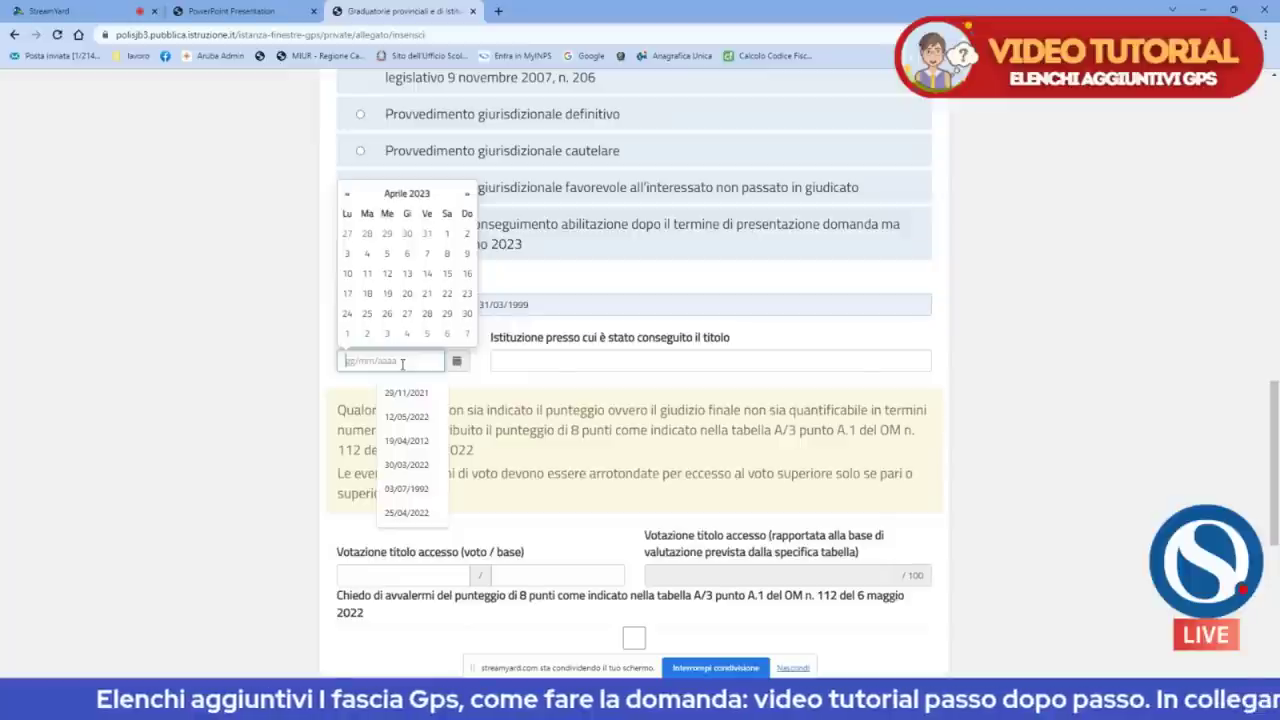
pyautogui.write('10')
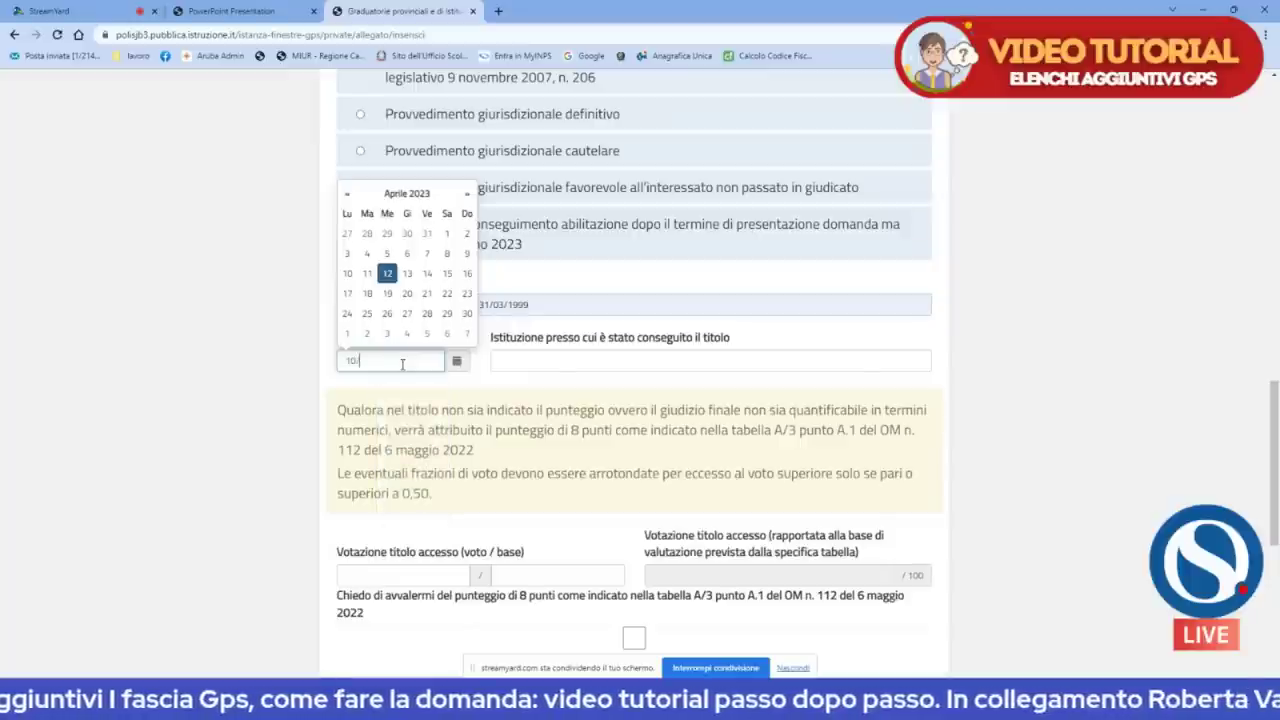
pyautogui.write('/06/2000')
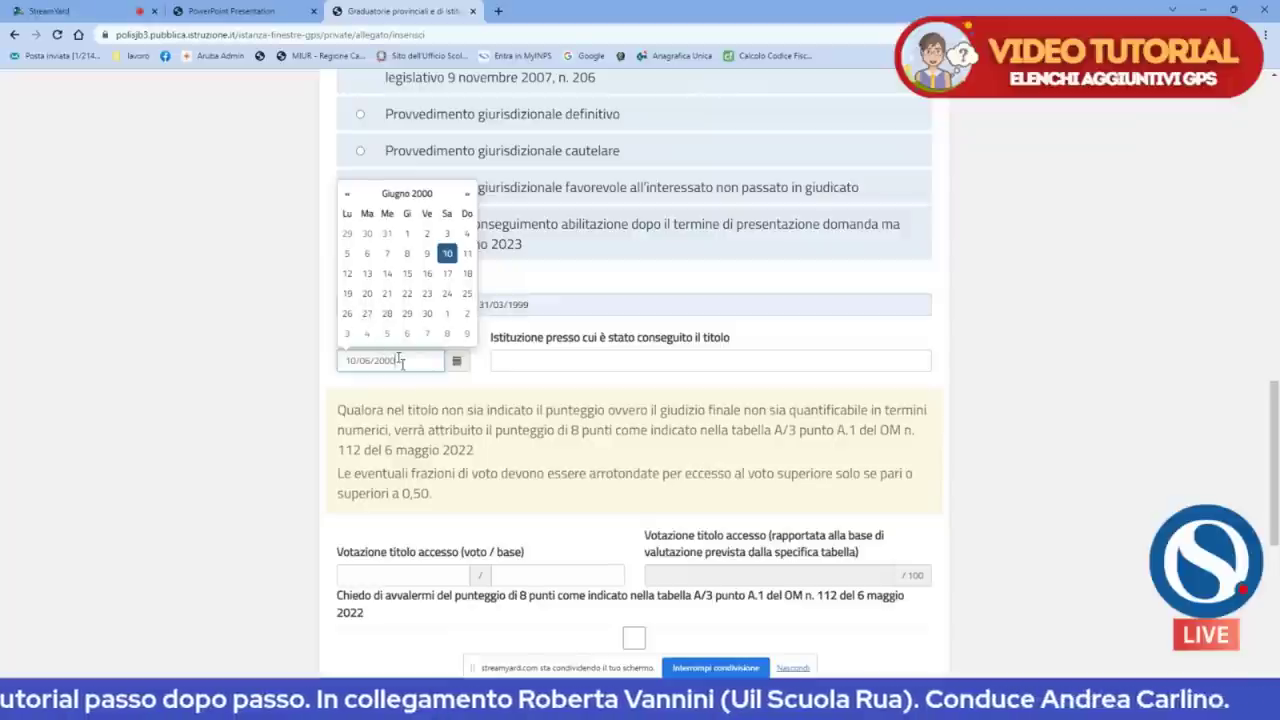
pyautogui.press('Home')
pyautogui.press('Right')
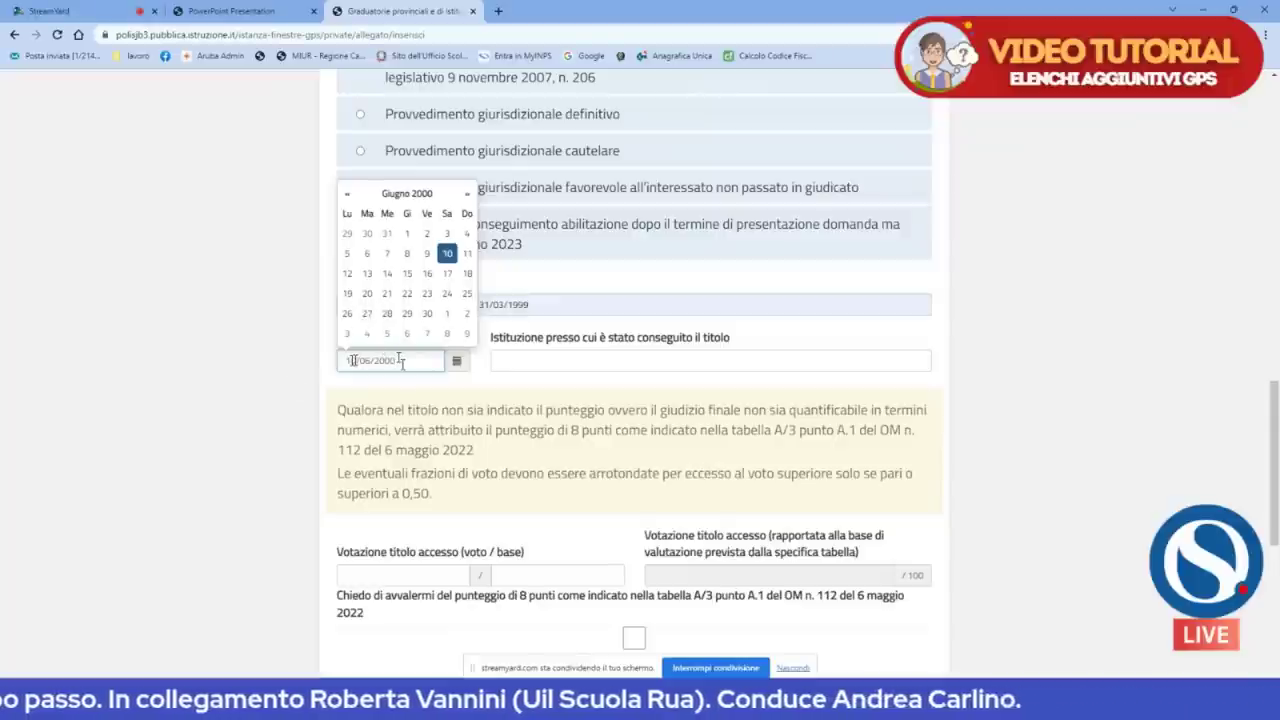
pyautogui.press('Delete')
pyautogui.write('2')
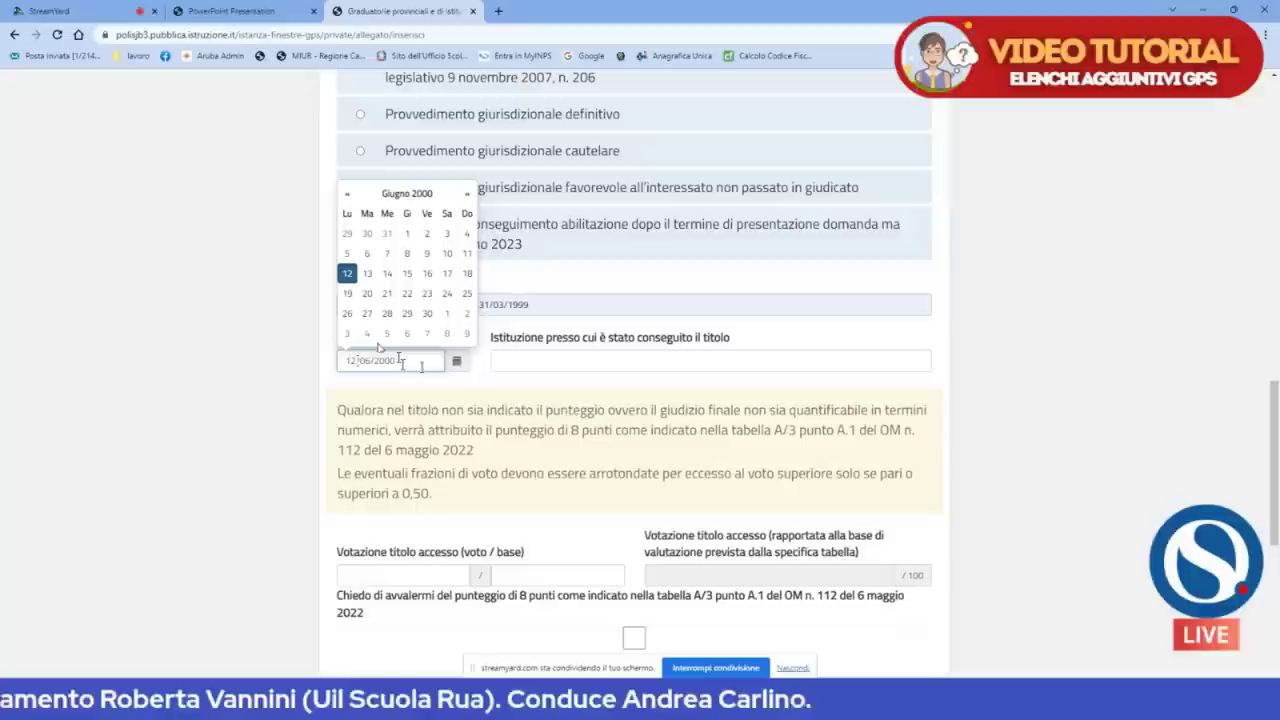
# Enter USP SALERNO as the institution where the title was obtained.
pyautogui.click(501, 358)
pyautogui.write('usp')
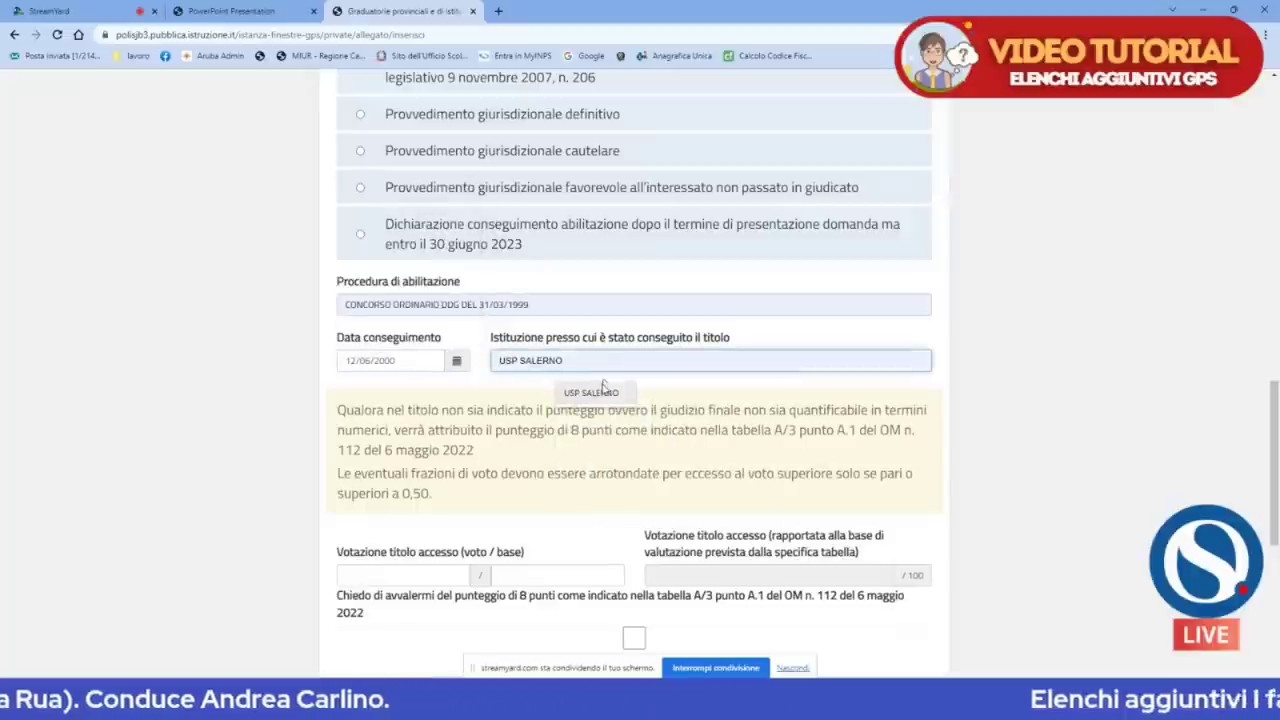
pyautogui.click(600, 390)
# Enter the access title's mark as 77 on a base of 100.
pyautogui.scroll(-1, 478, 497)
pyautogui.scroll(-1, 478, 497)
pyautogui.click(432, 443)
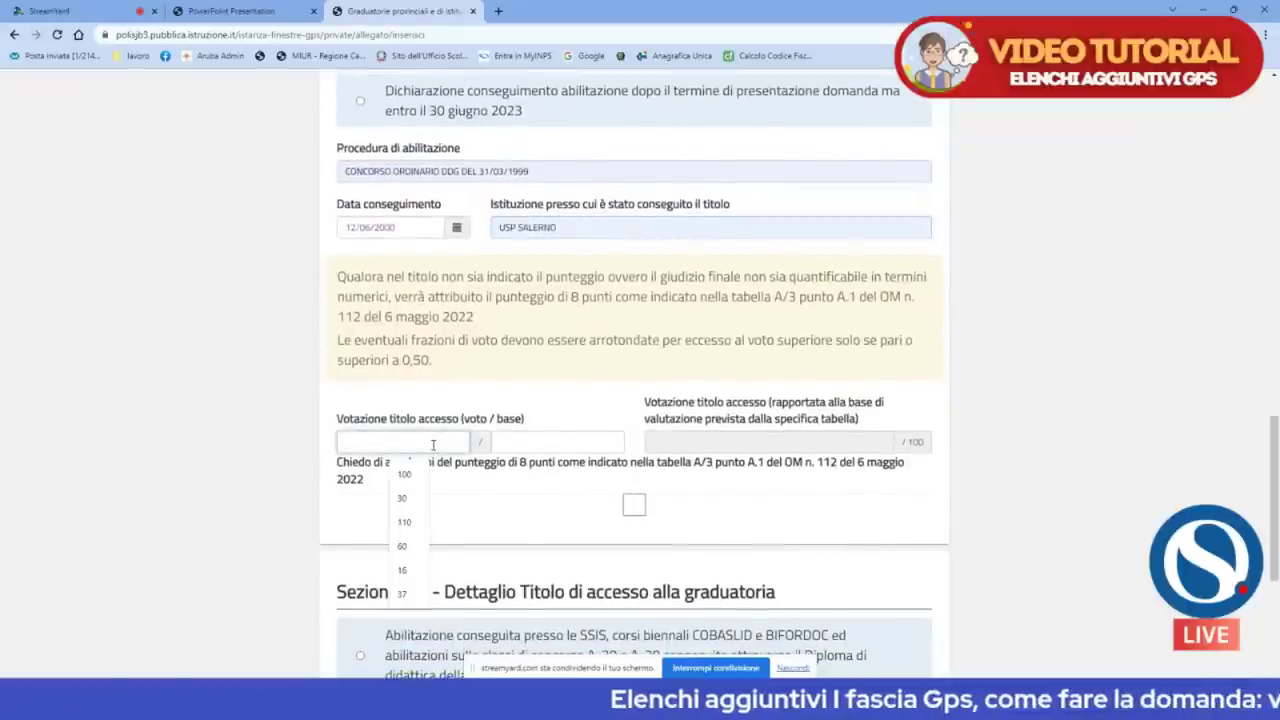
pyautogui.write('77')
pyautogui.scroll(1, 560, 480)
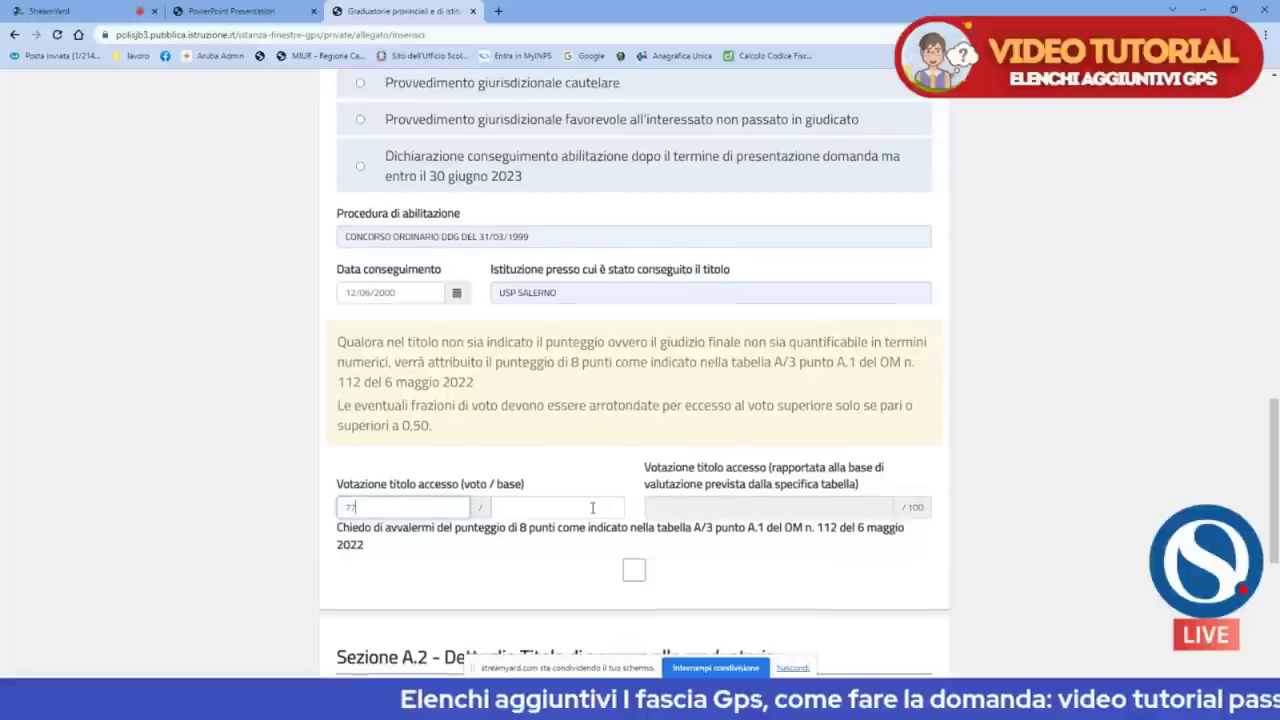
pyautogui.click(592, 508)
pyautogui.write('100')
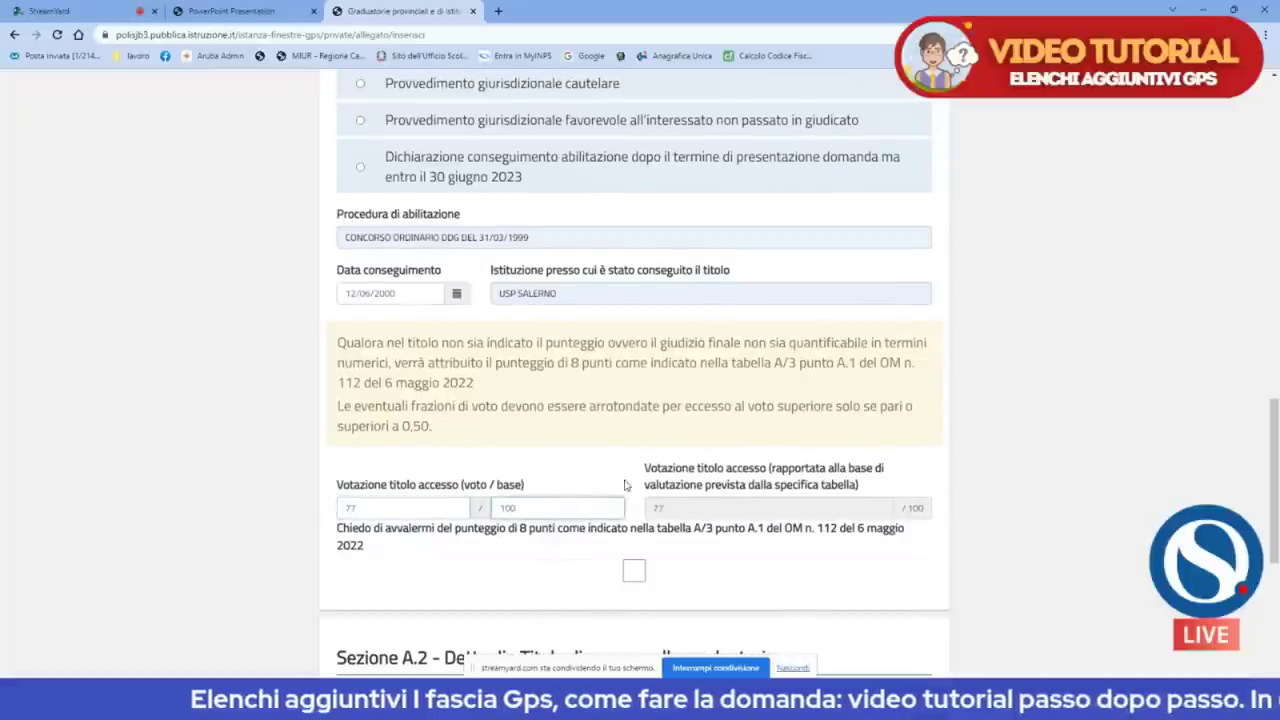
pyautogui.moveTo(594, 494); pyautogui.dragTo(608, 462)
# Mark "Nessuna delle voci precedenti" in Sezione A.2 and submit the AB24 ranking entry.
pyautogui.scroll(-2, 612, 444)
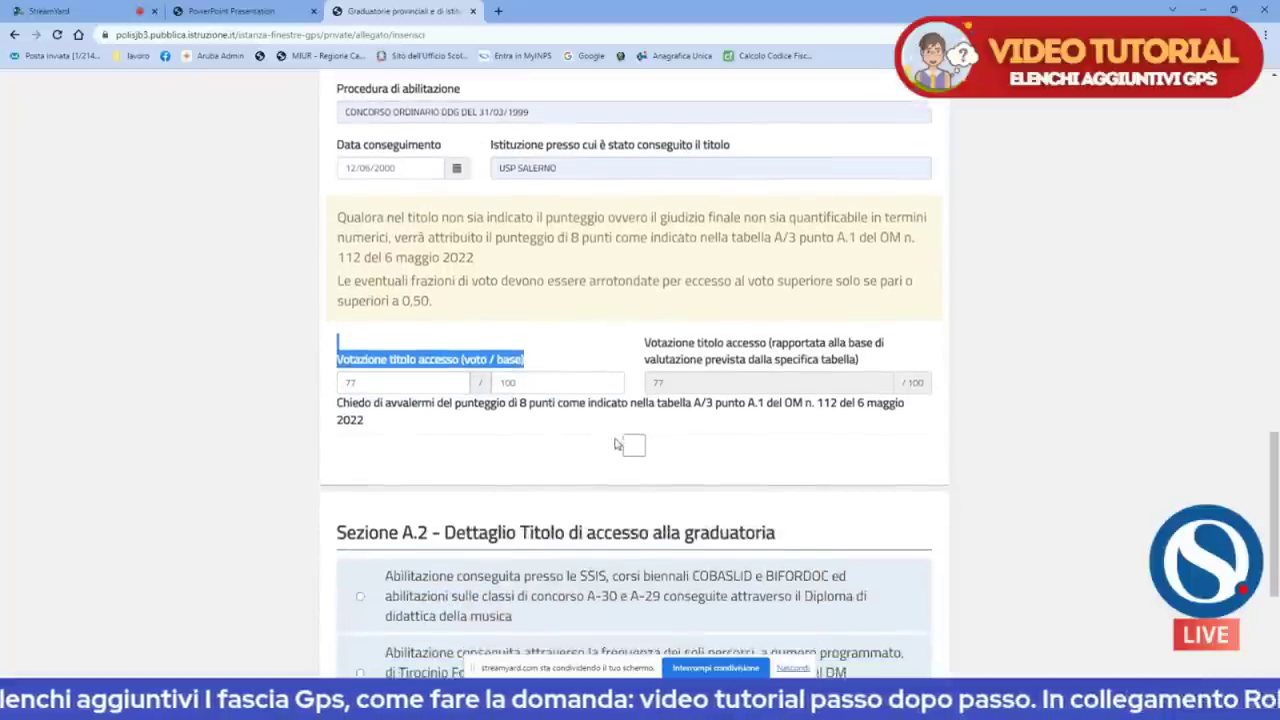
pyautogui.scroll(-1, 650, 420)
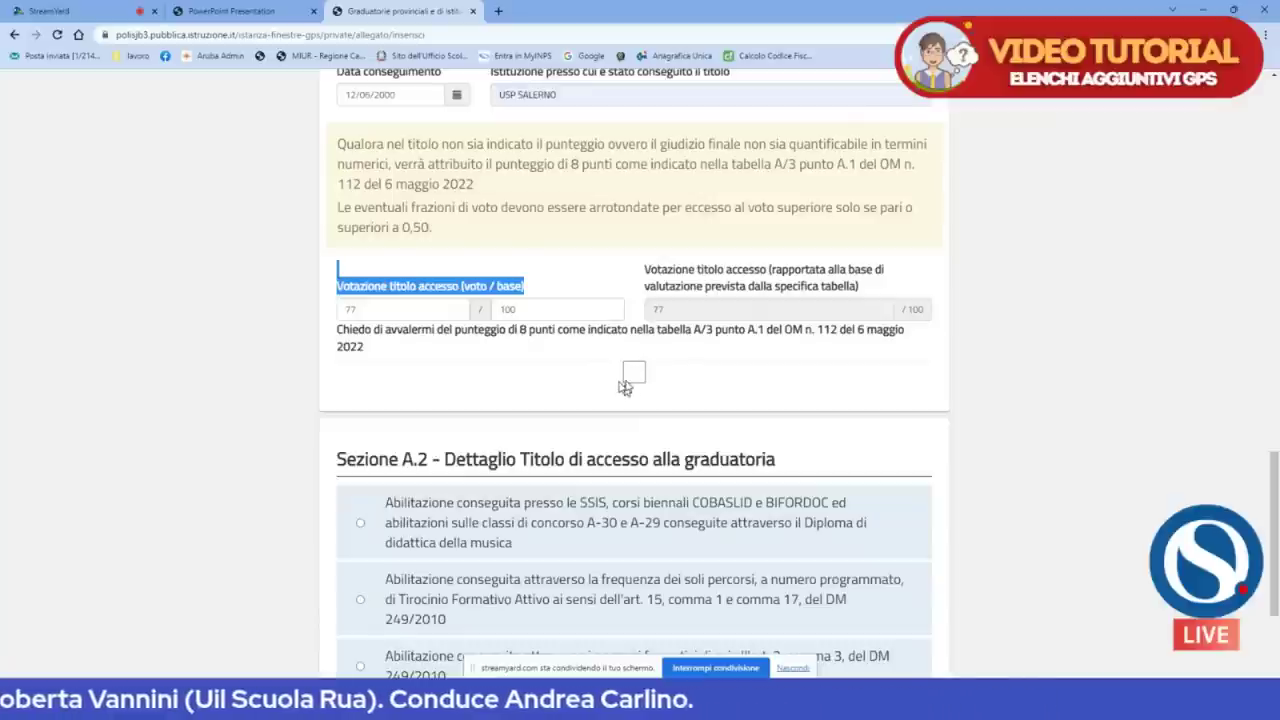
pyautogui.scroll(-2, 622, 388)
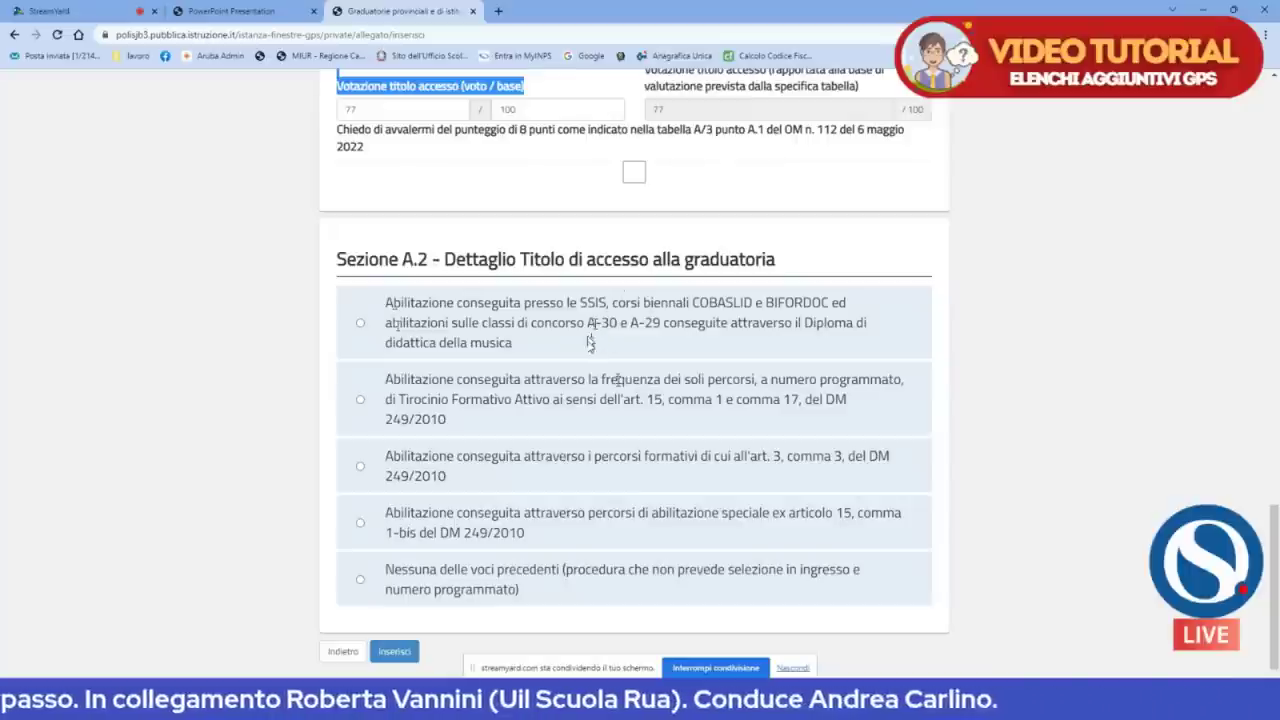
pyautogui.scroll(-1, 517, 354)
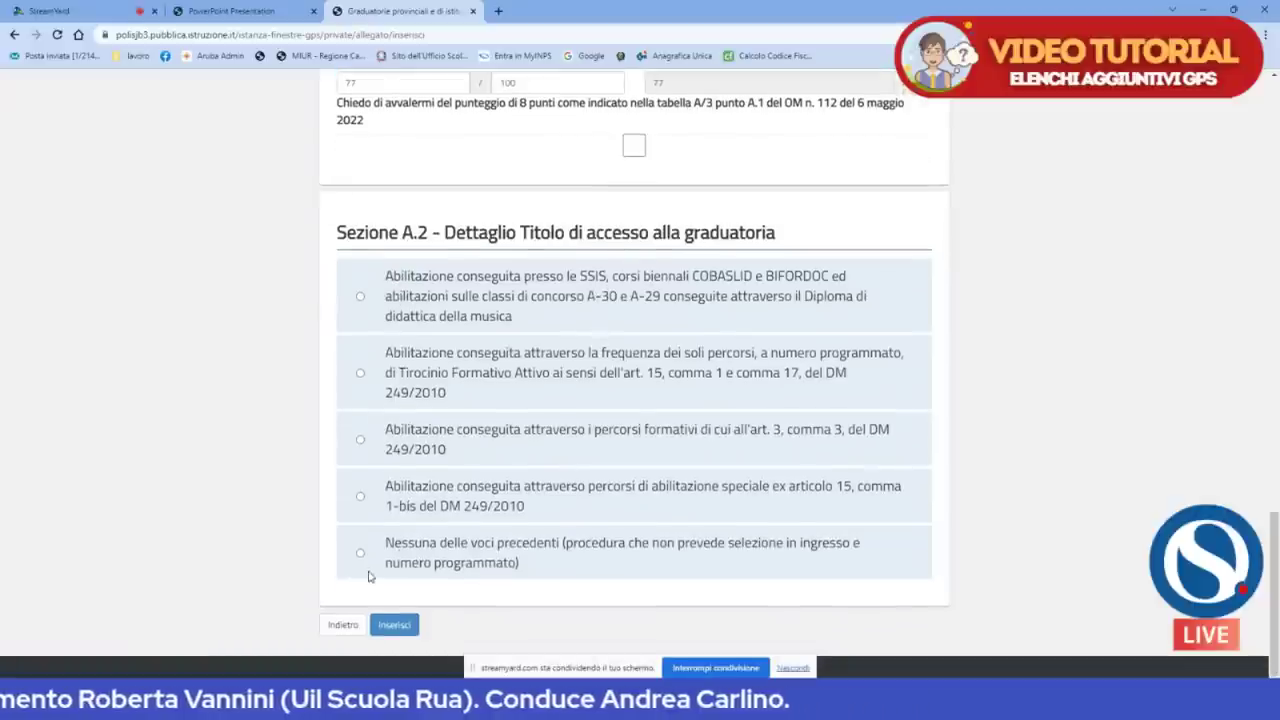
pyautogui.click(360, 552)
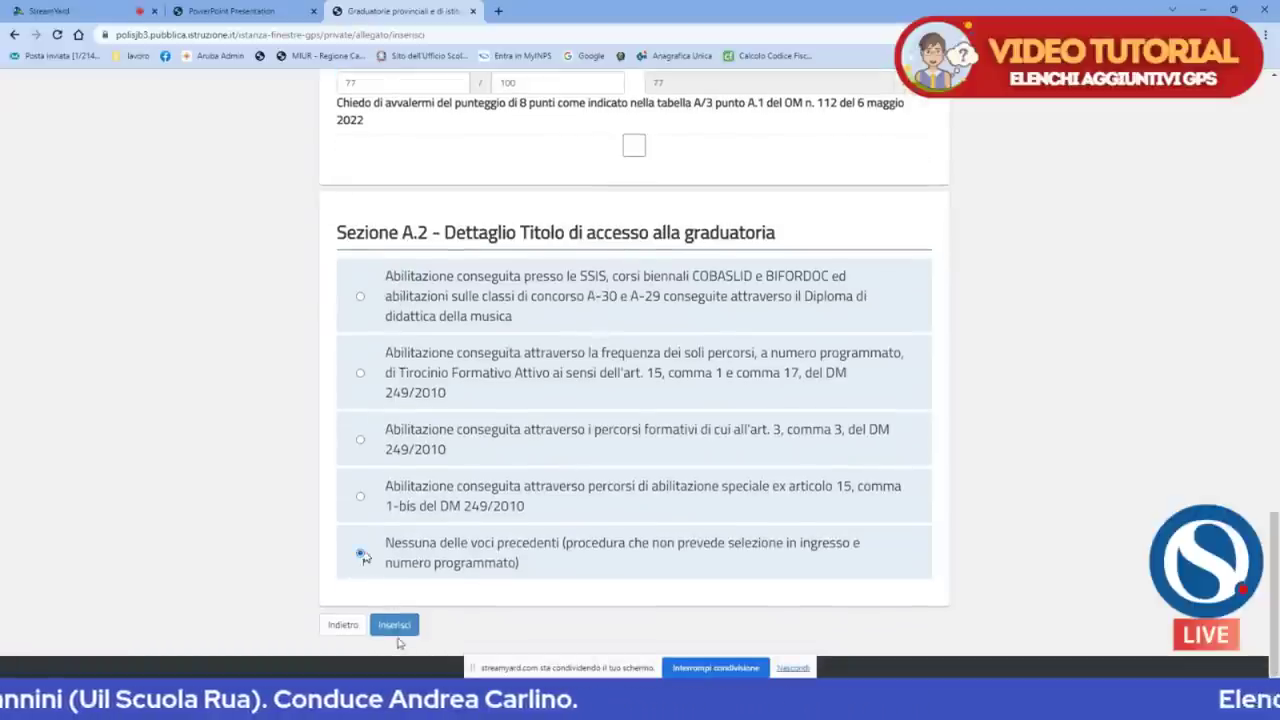
pyautogui.click(396, 627)
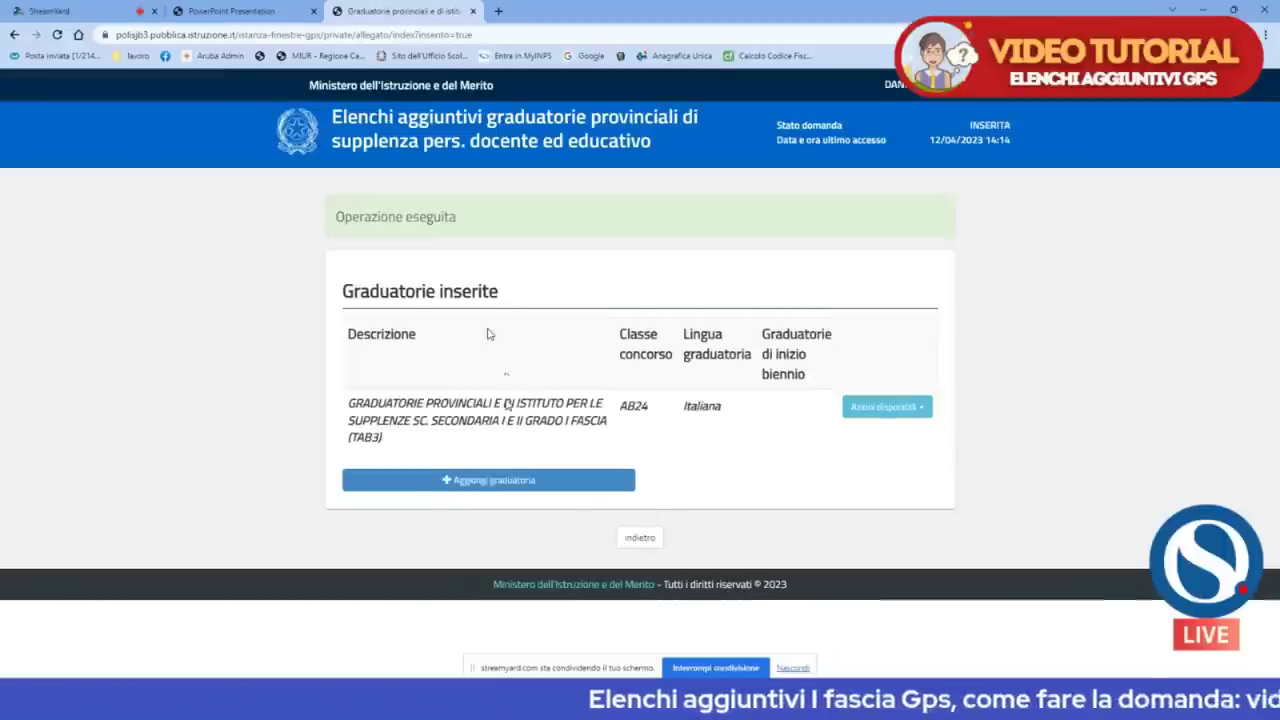
# Add another ranking of type secondaria I e II grado I fascia (TAB3) for class AB25 (Inglese, I grado).
pyautogui.click(498, 481)
pyautogui.click(658, 298)
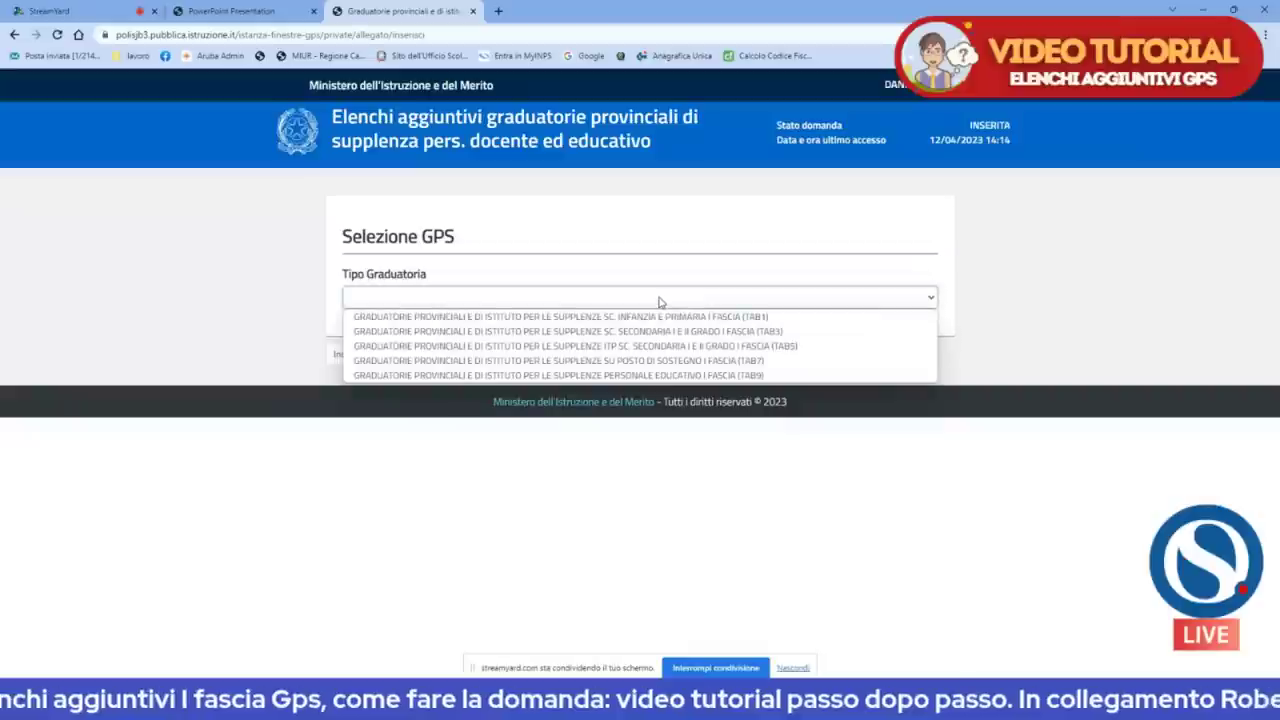
pyautogui.click(665, 331)
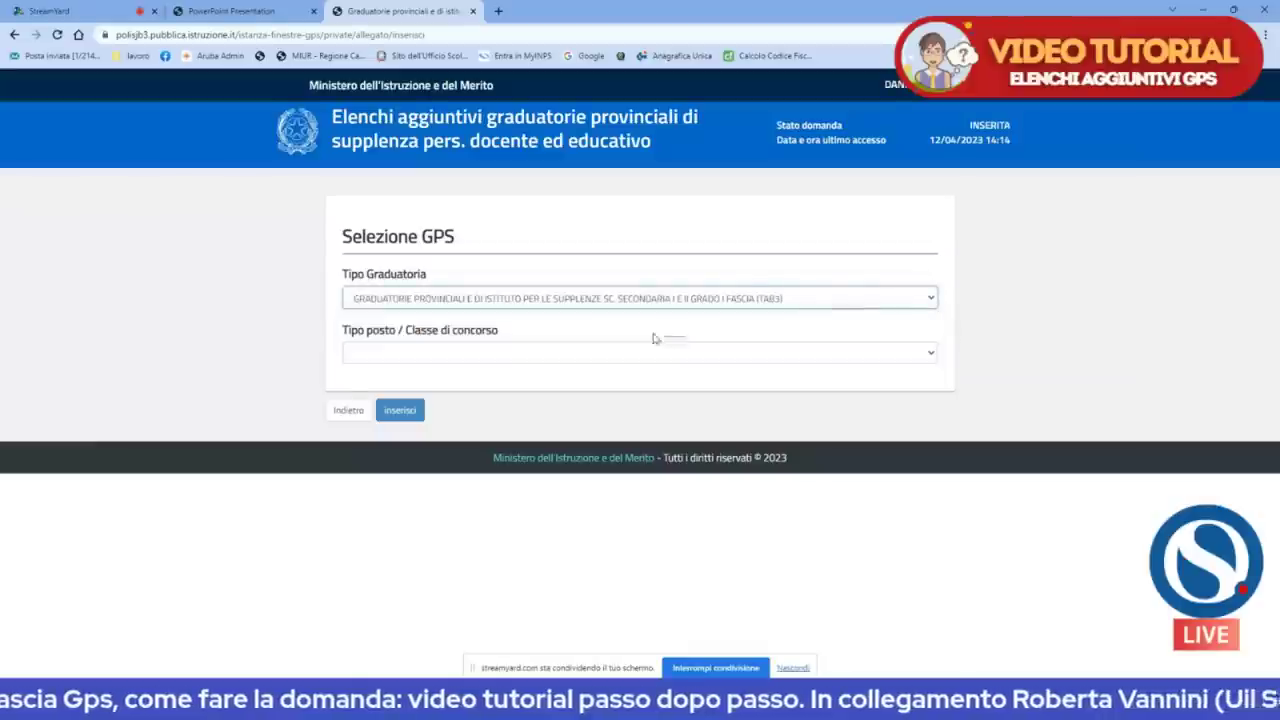
pyautogui.click(627, 353)
pyautogui.scroll(-13, 600, 425)
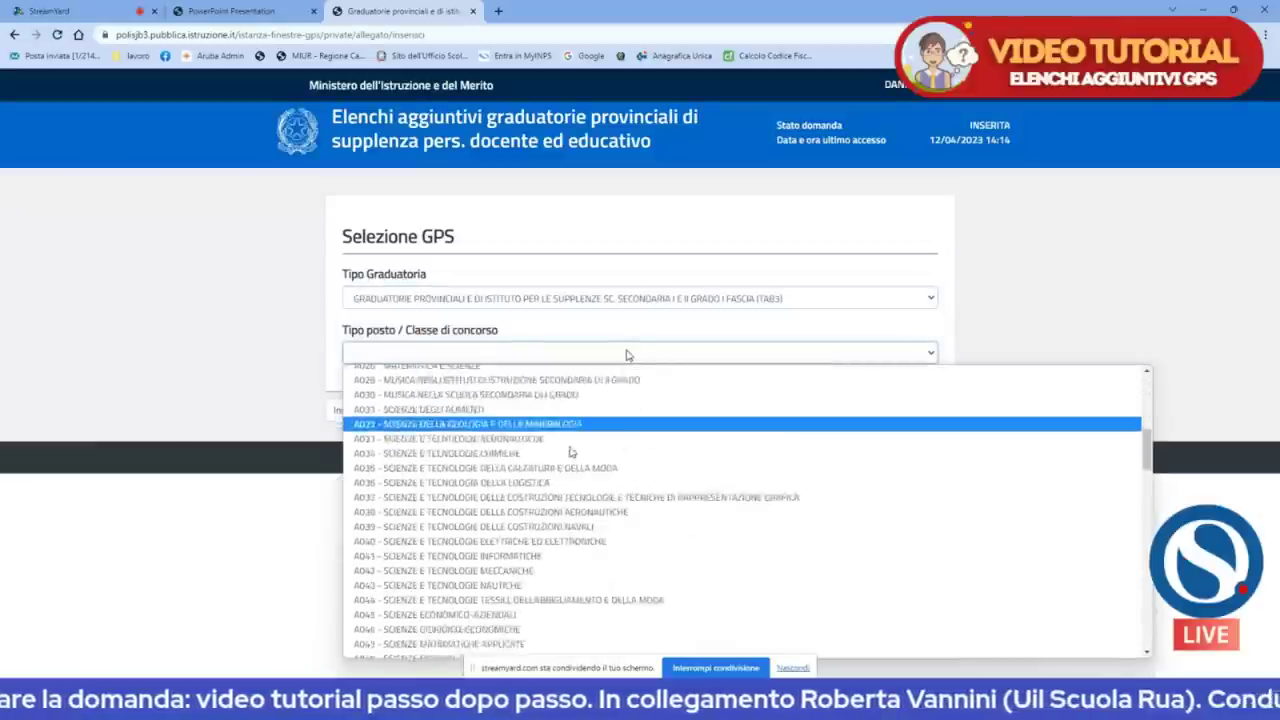
pyautogui.scroll(-5, 570, 451)
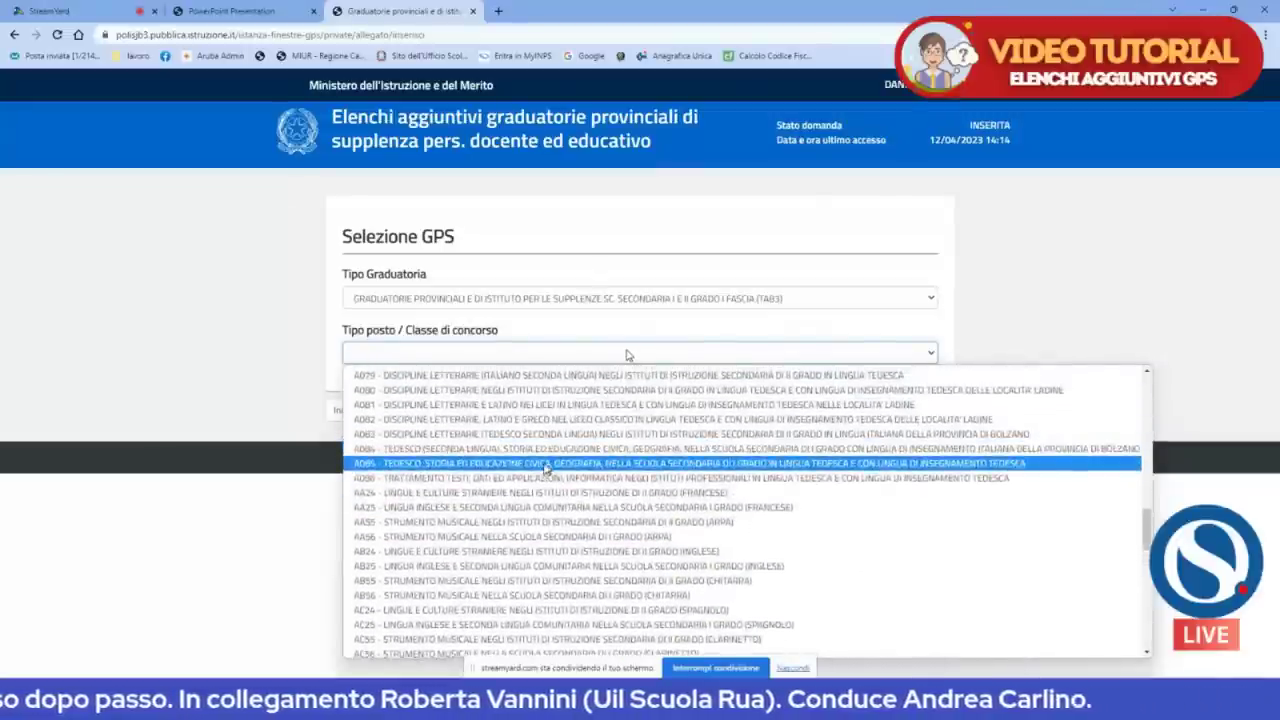
pyautogui.scroll(-3, 490, 460)
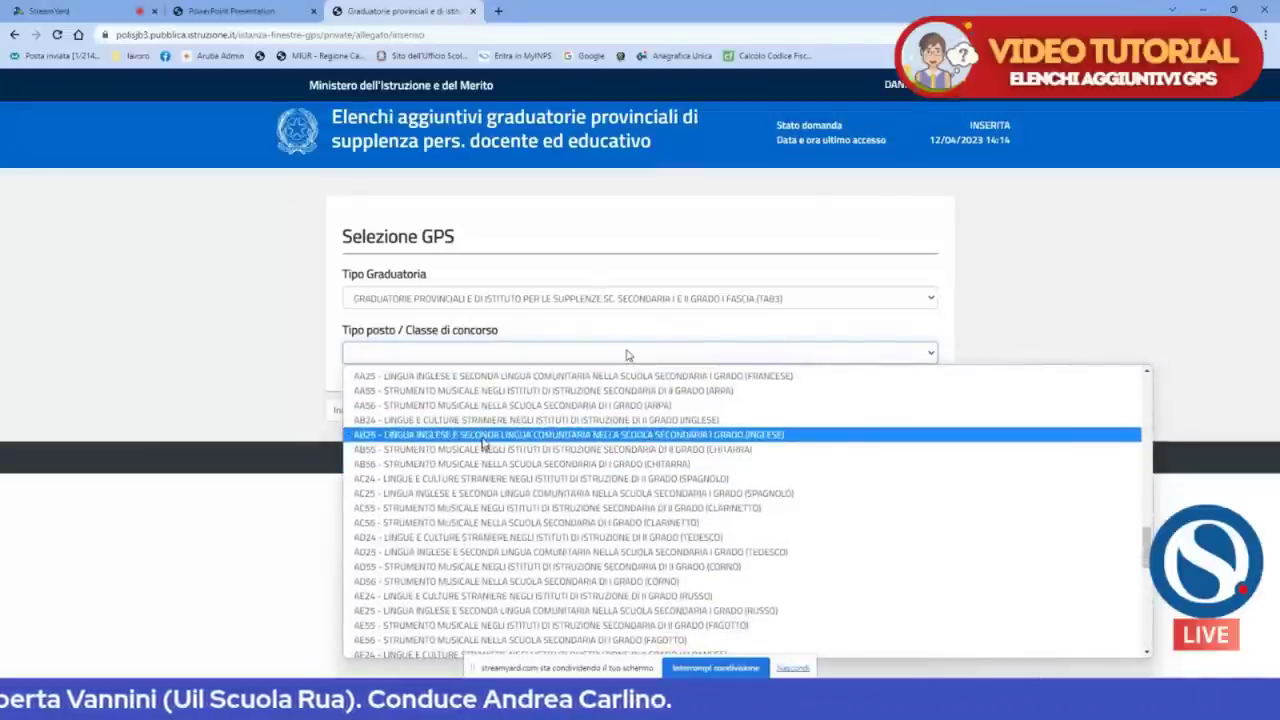
pyautogui.click(483, 436)
# Mark the first Sezione A.1 title, covering ordinary competitions and Concorso STEM, for the AB25 entry.
pyautogui.scroll(-1, 483, 446)
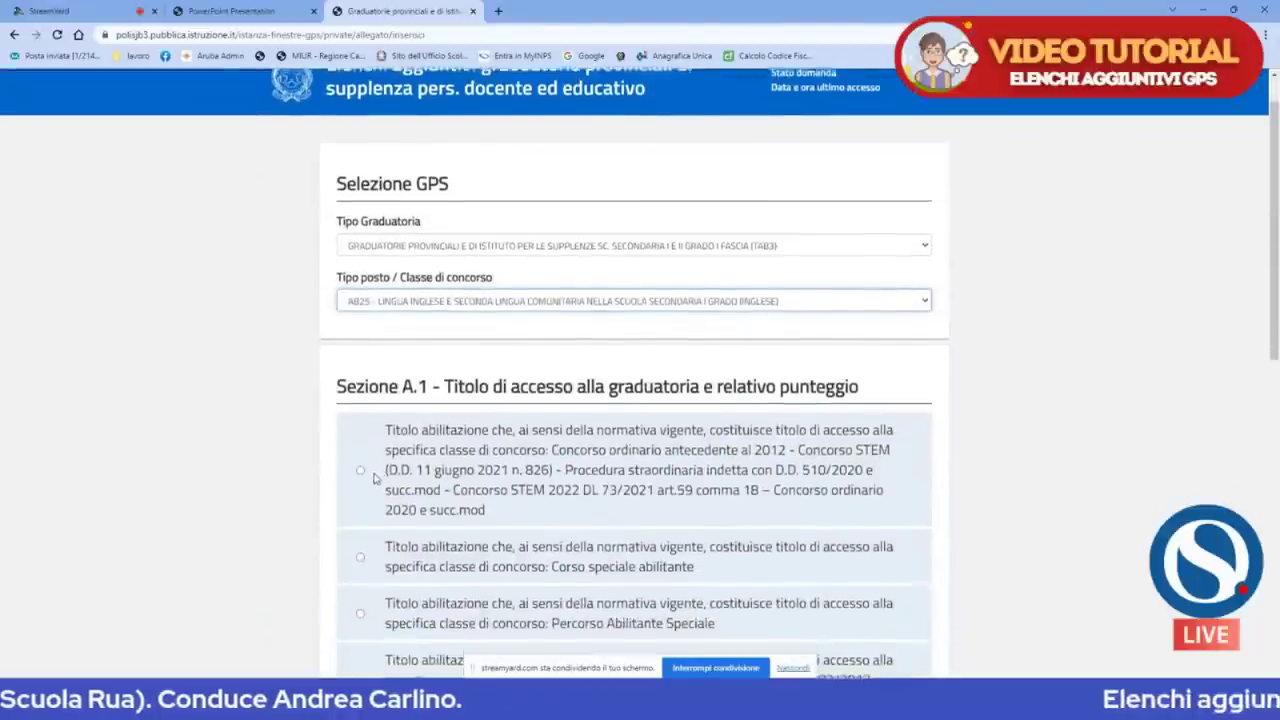
pyautogui.scroll(-6, 370, 455)
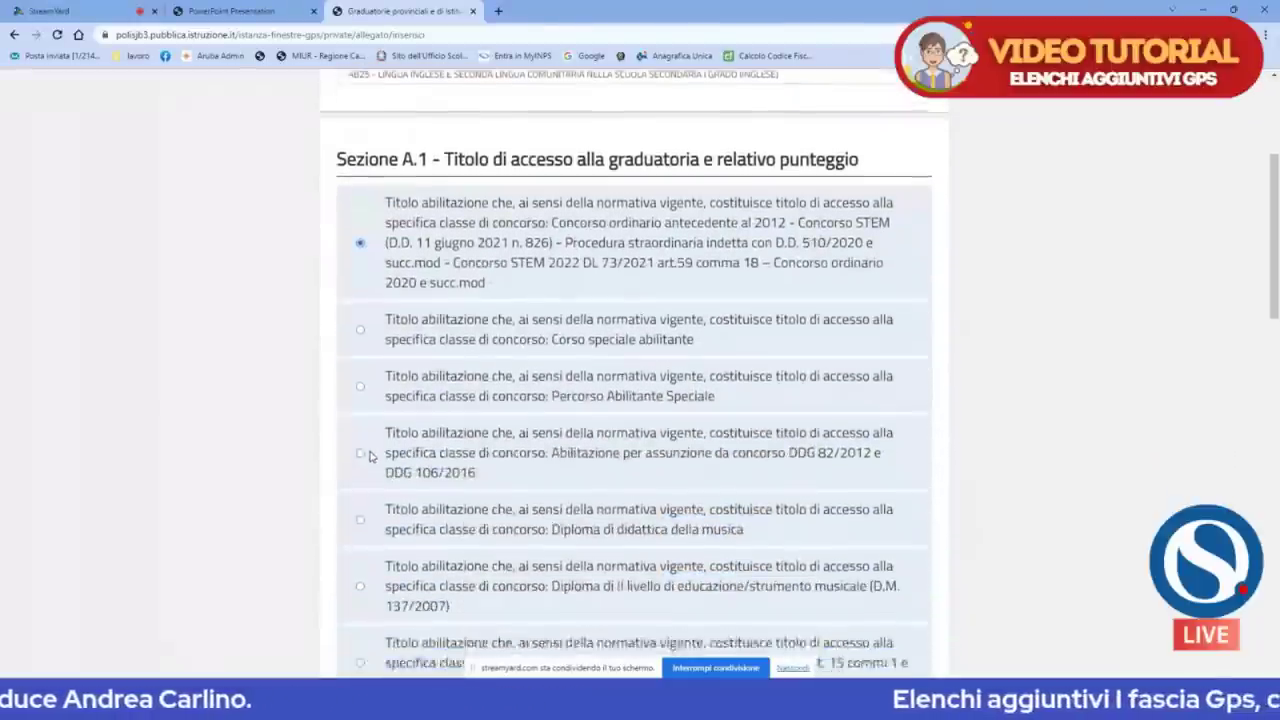
pyautogui.scroll(-4, 390, 447)
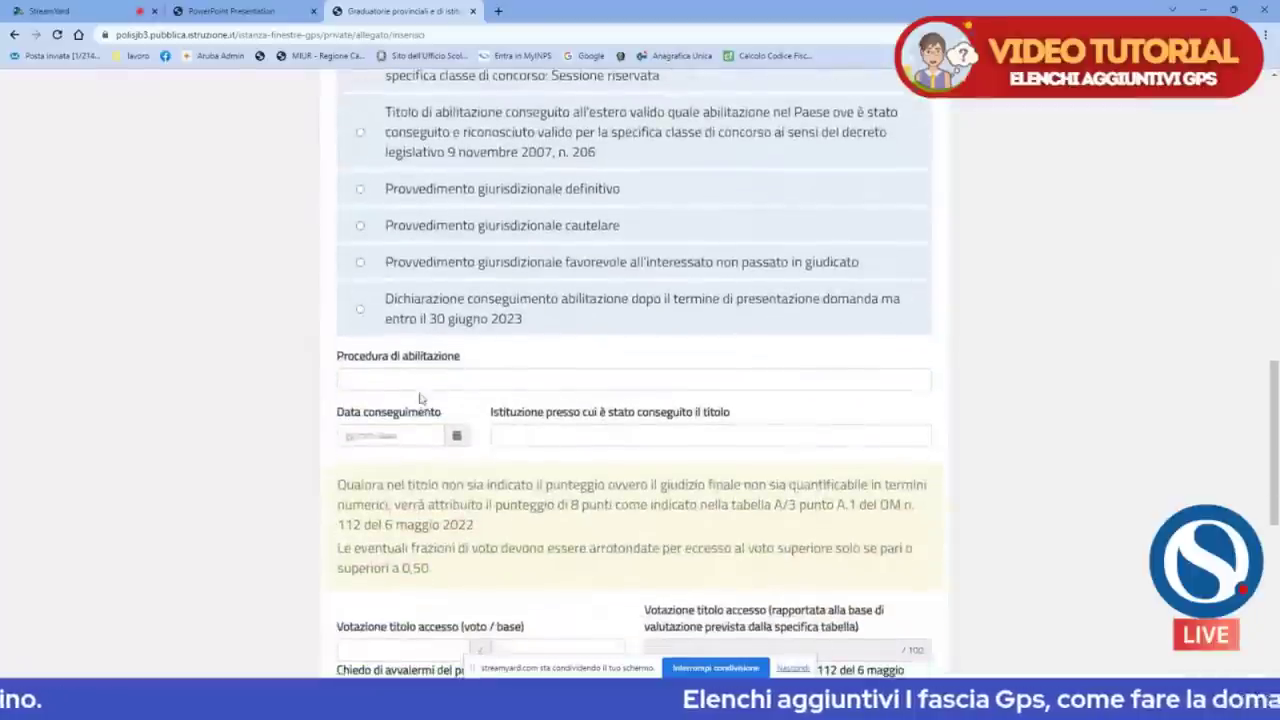
# Enter CONCORSO ORDINARIO DDG DEL 31/03/1999 as the Procedura di abilitazione for the AB25 access title.
pyautogui.click(418, 371)
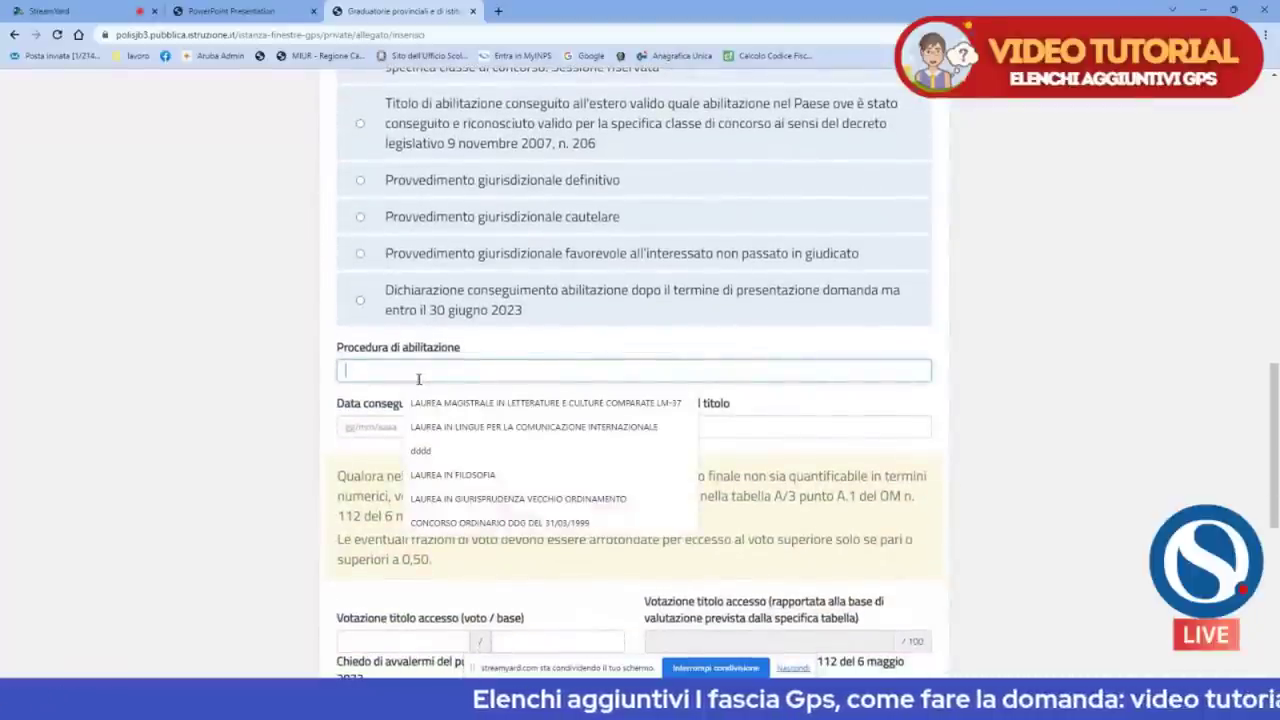
pyautogui.write('concorso')
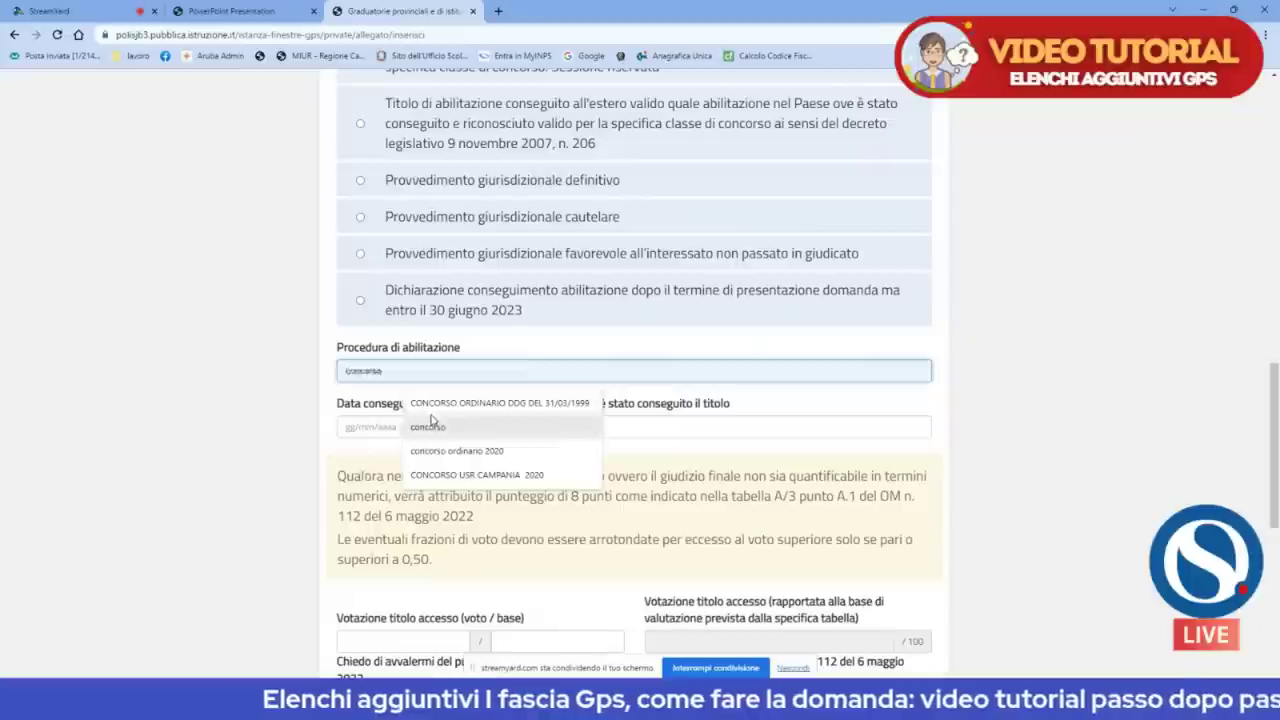
pyautogui.click(430, 403)
# Set the AB25 title's Data conseguimento to 12/06/2000 and its awarding institution to USP SALERNO.
pyautogui.click(398, 427)
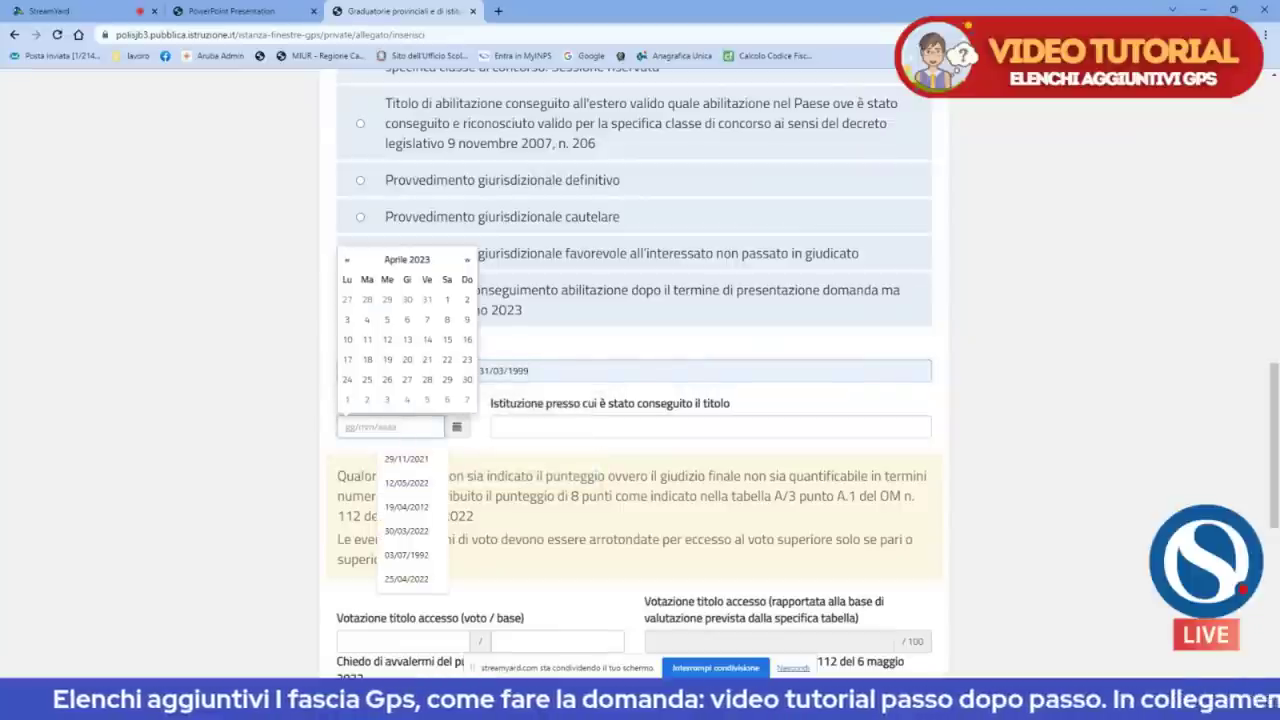
pyautogui.write('12/06/')
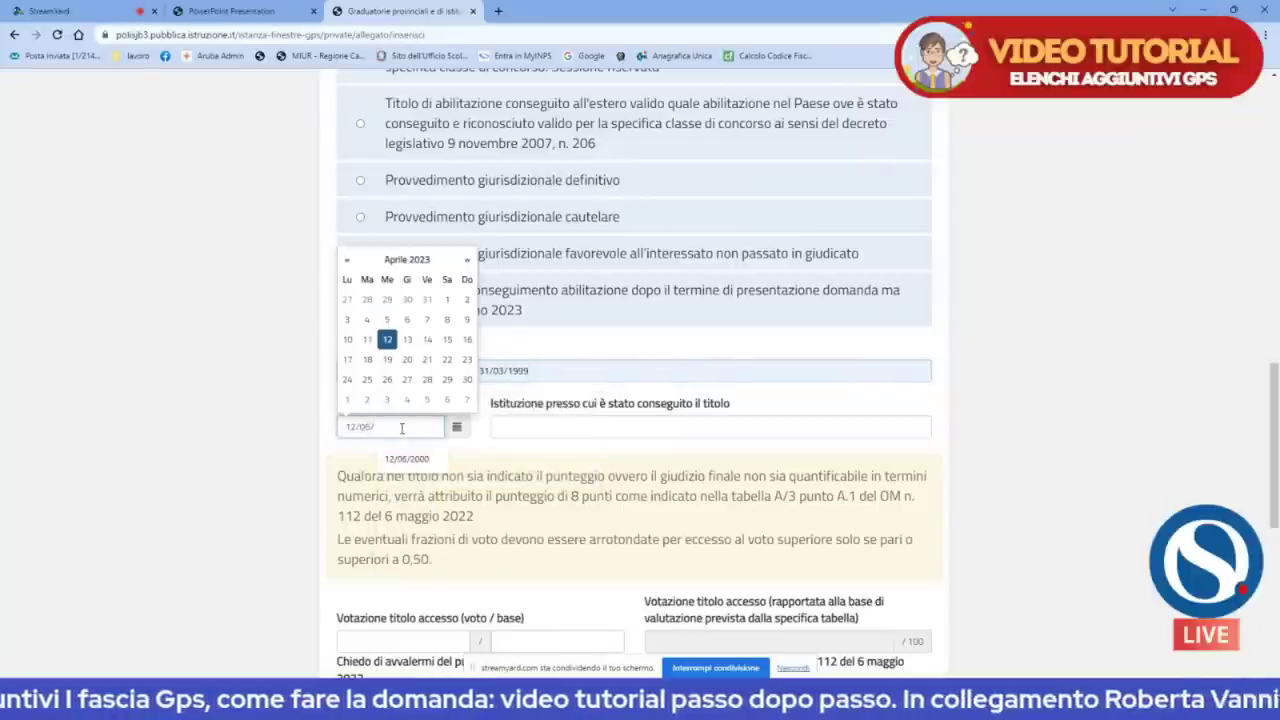
pyautogui.write('2000')
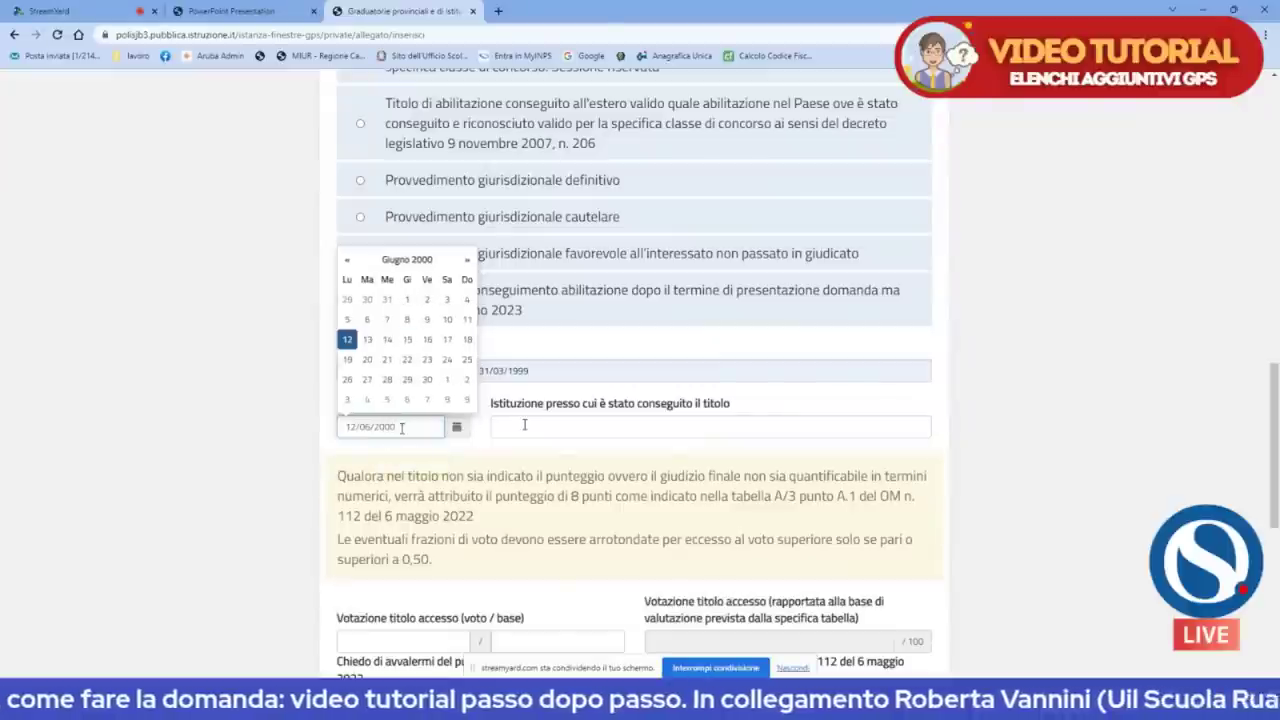
pyautogui.click(524, 426)
pyautogui.write('USP')
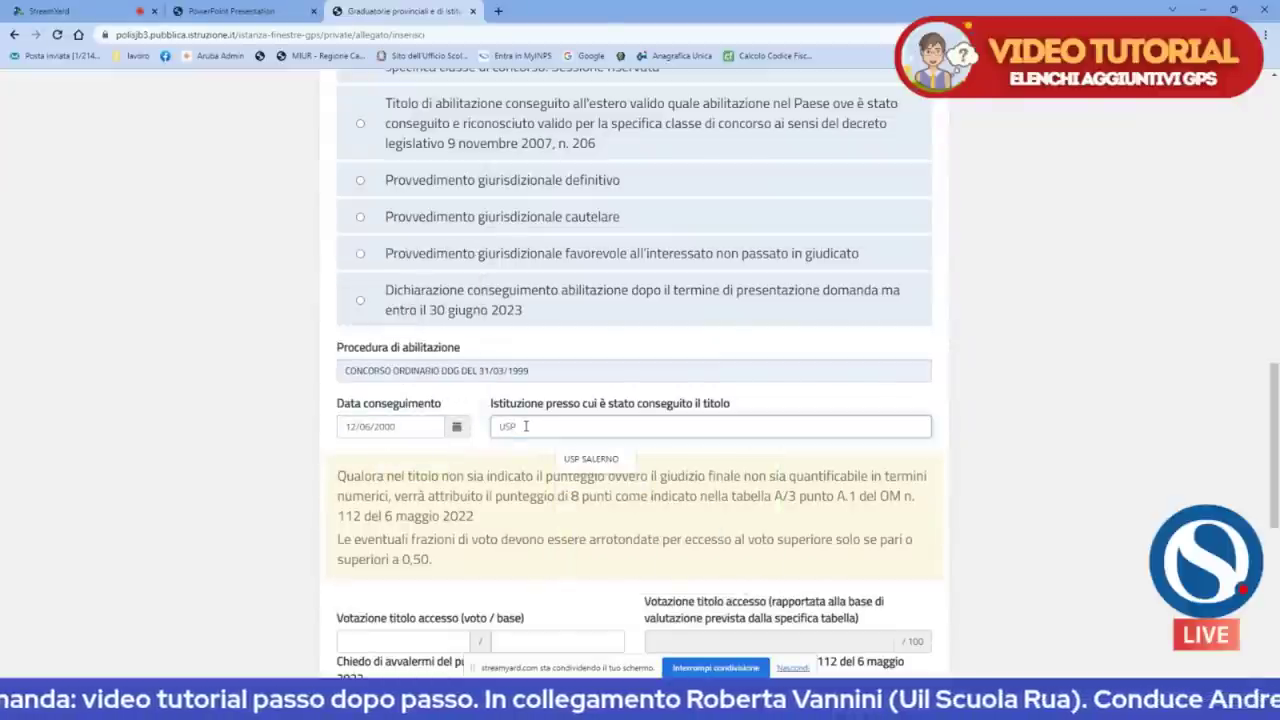
pyautogui.click(590, 458)
# Enter the AB25 access title's mark as 77 on a base of 100.
pyautogui.scroll(-2, 410, 504)
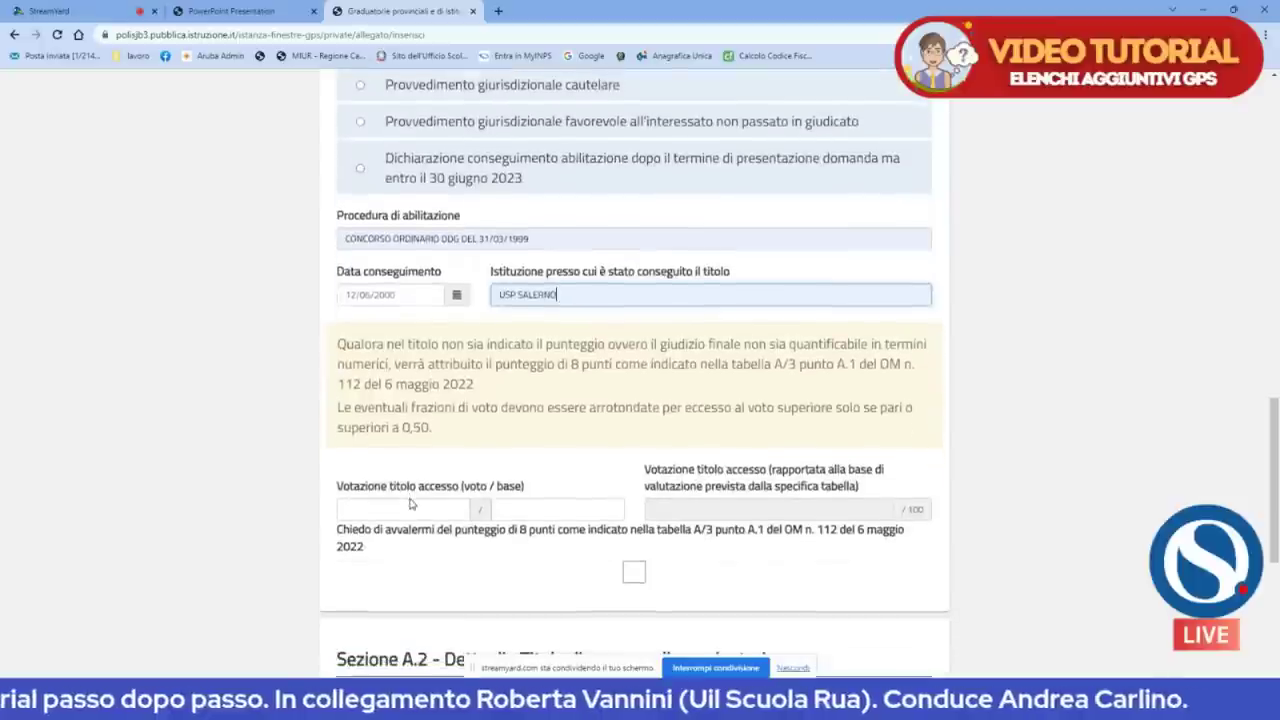
pyautogui.click(410, 504)
pyautogui.write('77')
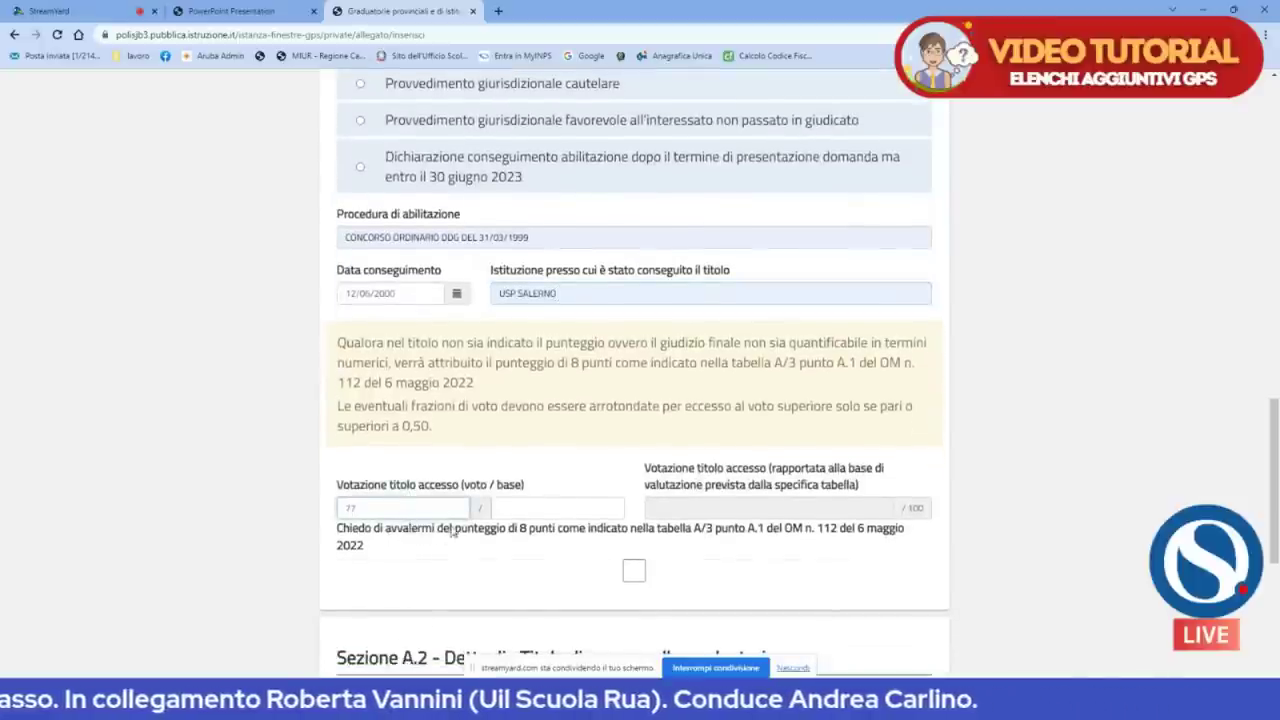
pyautogui.click(549, 503)
pyautogui.write('100')
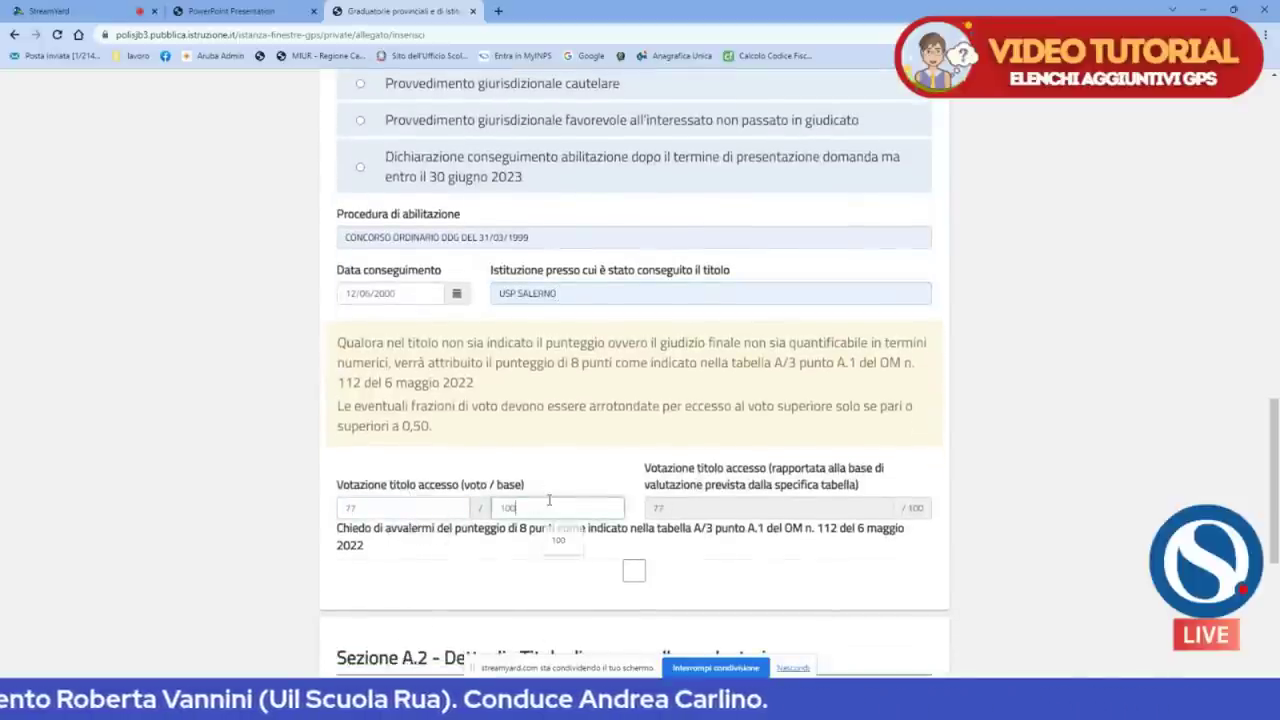
# Mark "Nessuna delle voci precedenti" in Sezione A.2 and submit the AB25 ranking entry.
pyautogui.scroll(-3, 390, 580)
pyautogui.scroll(-1, 390, 580)
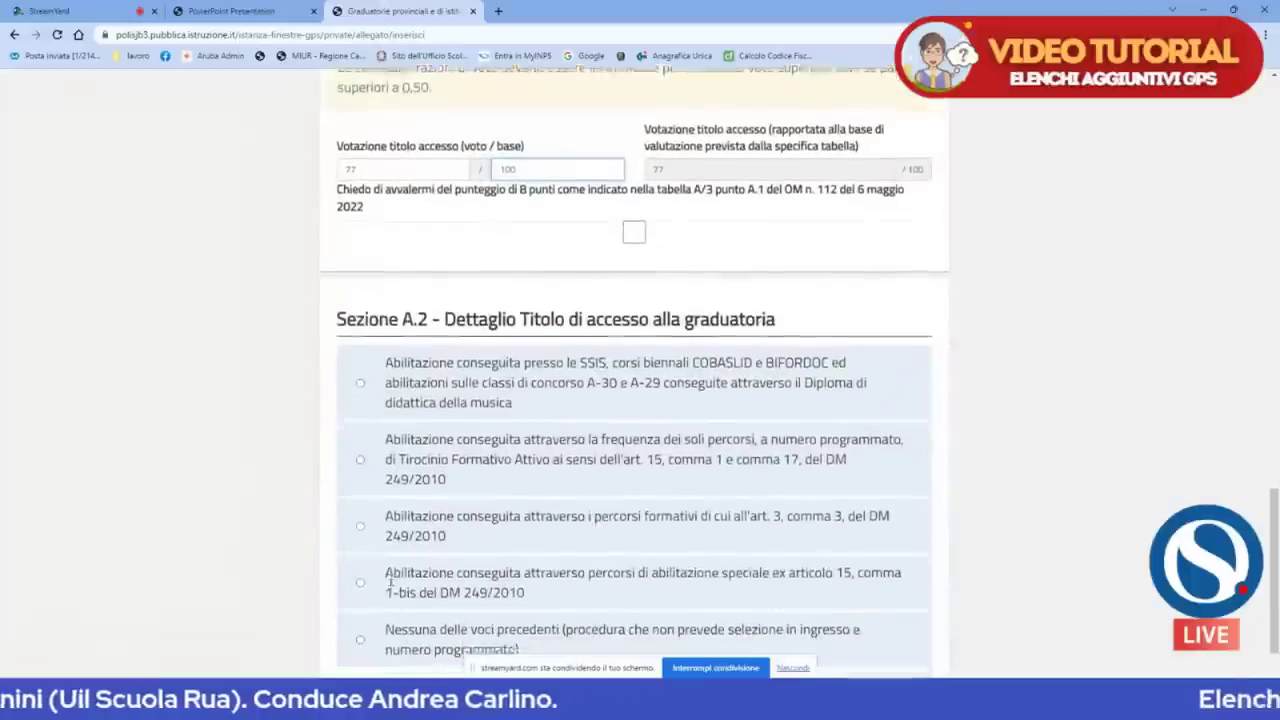
pyautogui.click(361, 555)
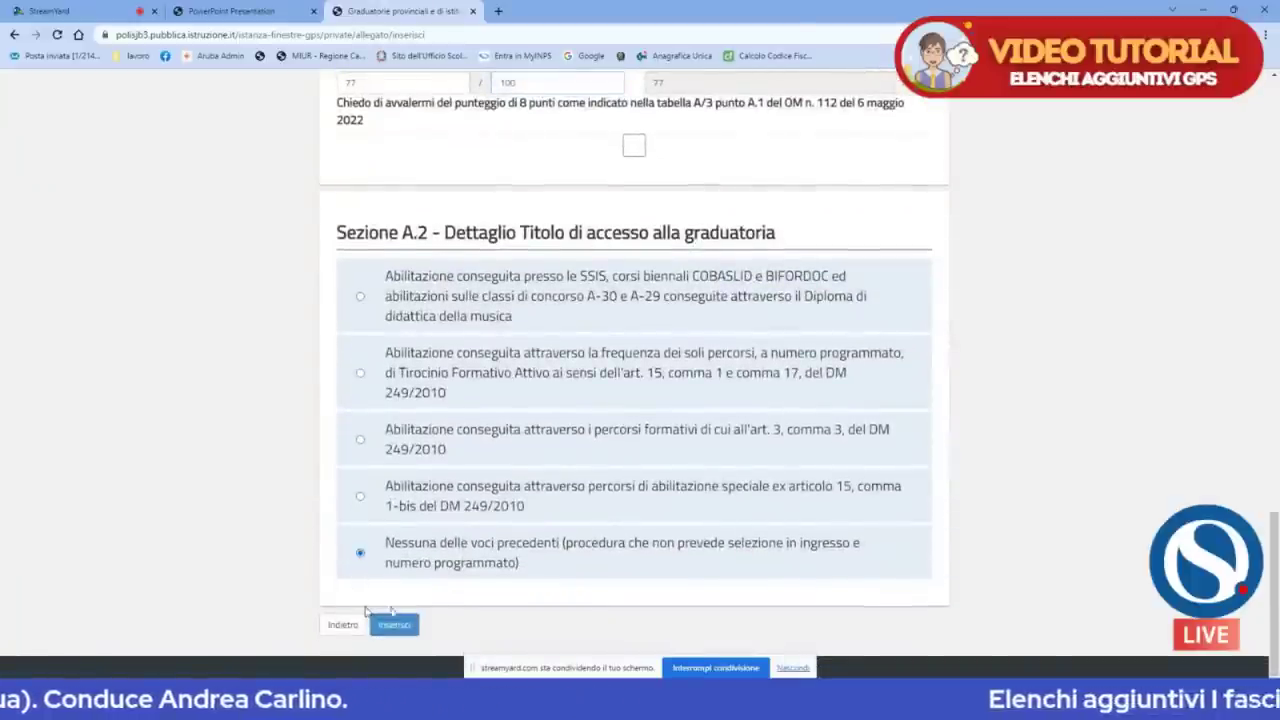
pyautogui.click(393, 624)
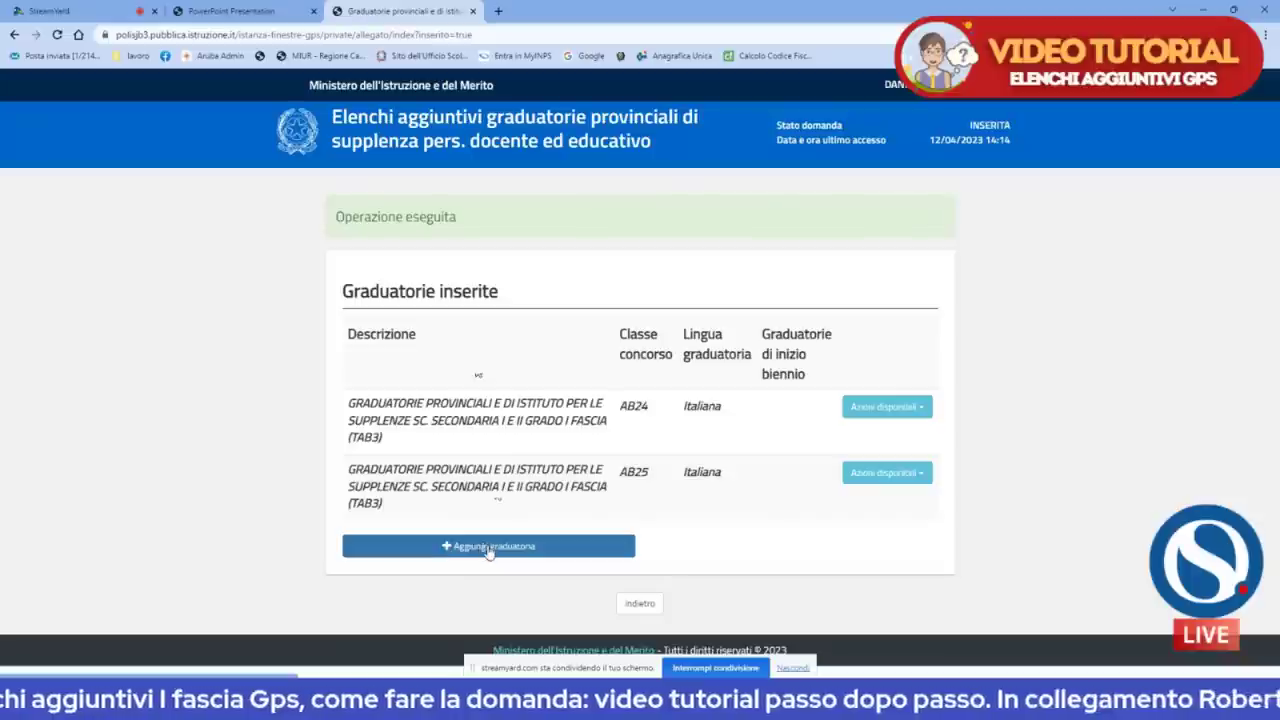
# Add another ranking of type infanzia e primaria I fascia (TAB1) for EEEE - Primaria.
pyautogui.click(489, 547)
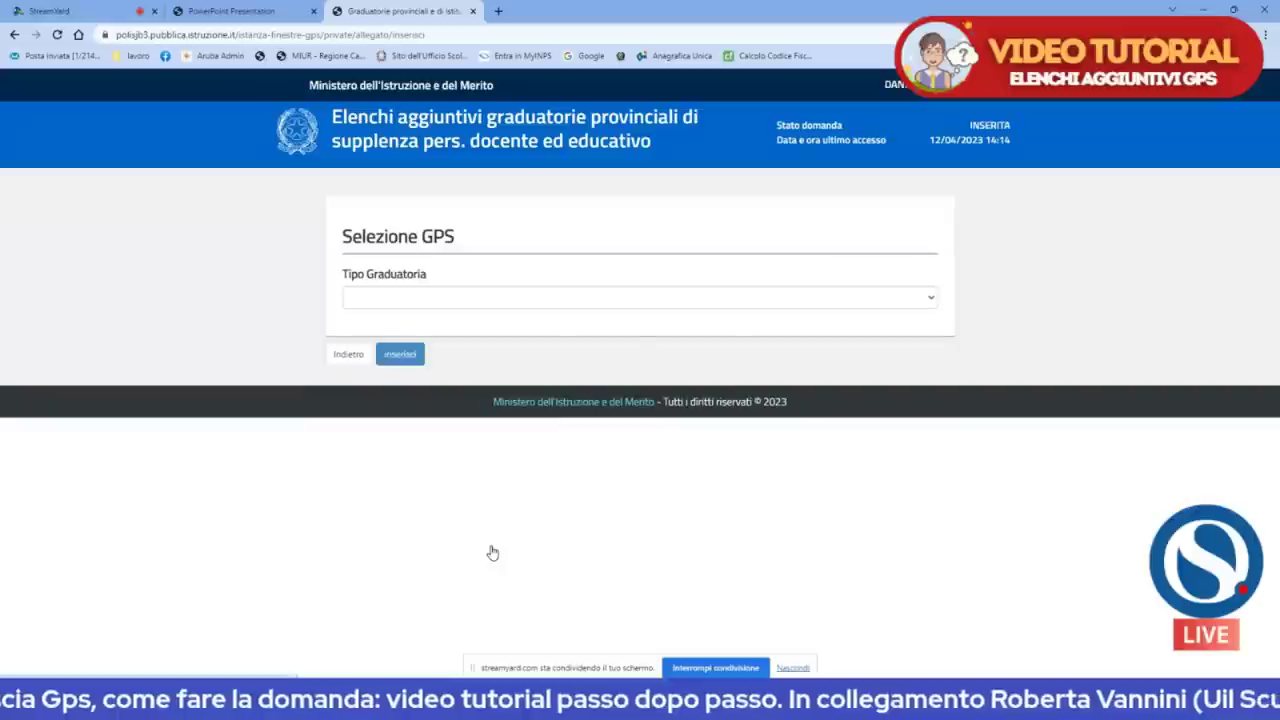
pyautogui.click(931, 299)
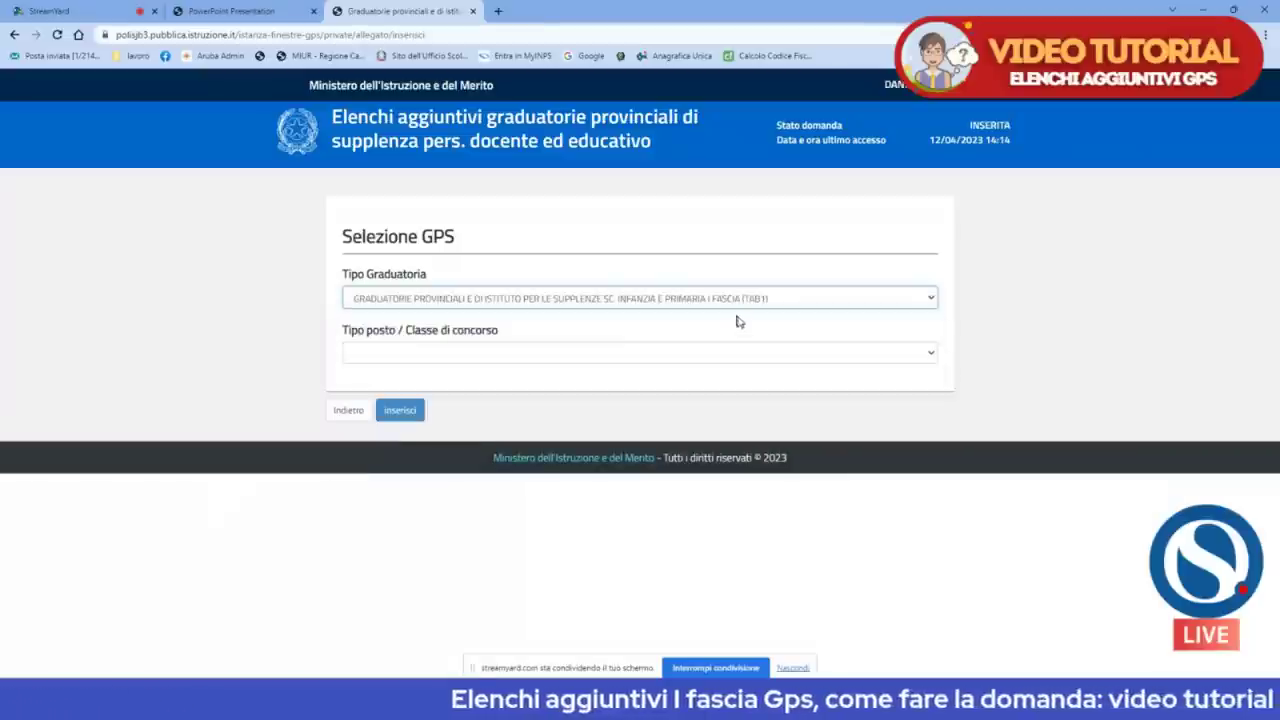
pyautogui.click(661, 361)
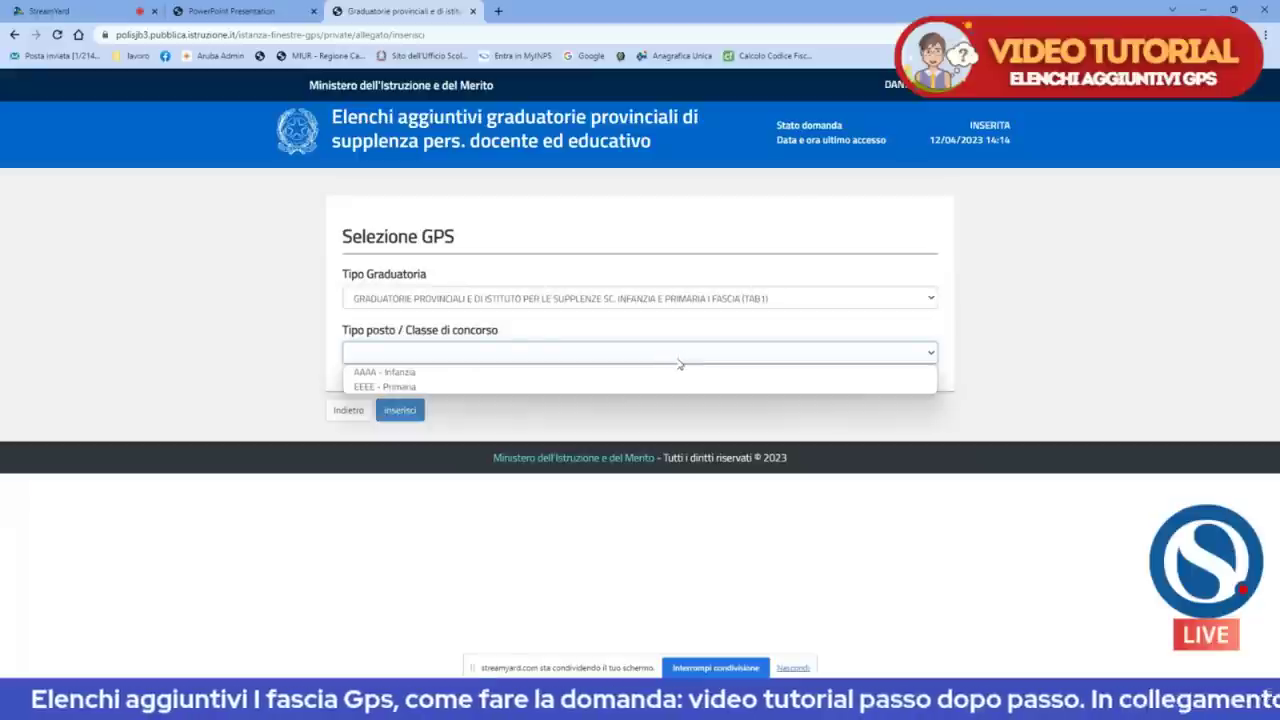
pyautogui.click(590, 391)
# Review the Sezione A.1 titles for EEEE - Primaria and mark the one for Diploma di maturità magistrale e titoli sperimentali equiparati.
pyautogui.scroll(-2, 580, 394)
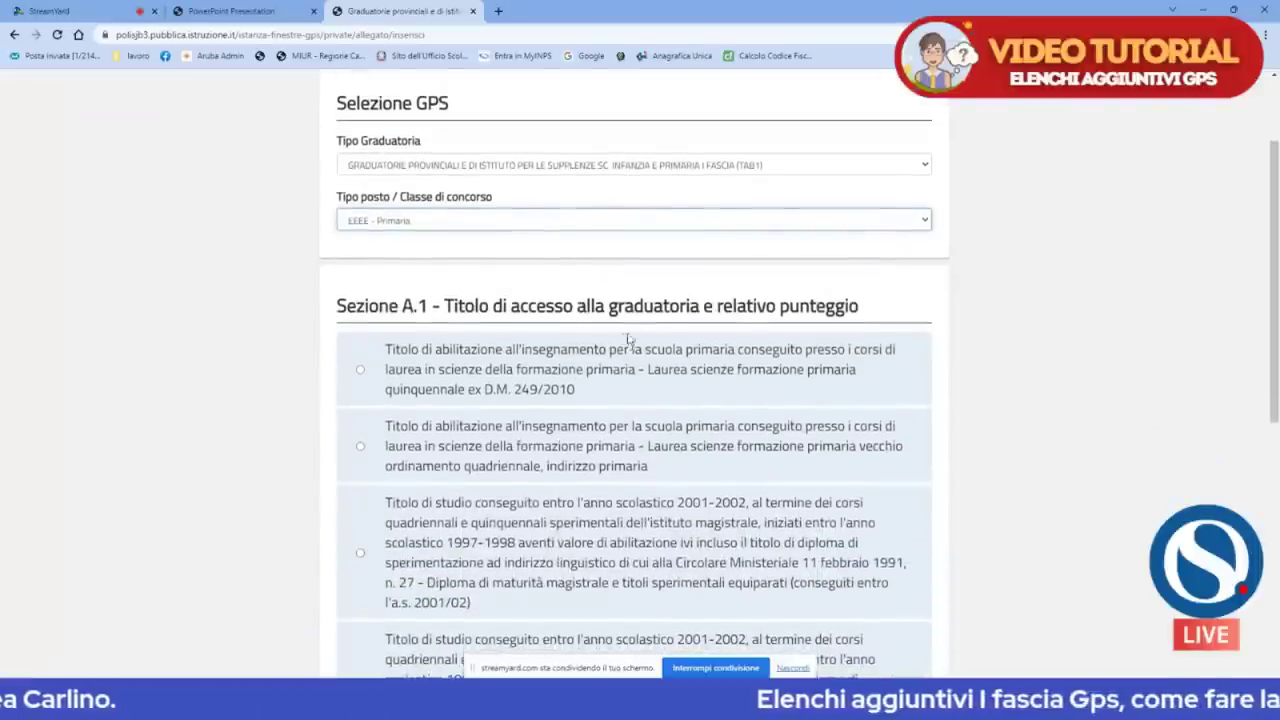
pyautogui.scroll(-1, 632, 335)
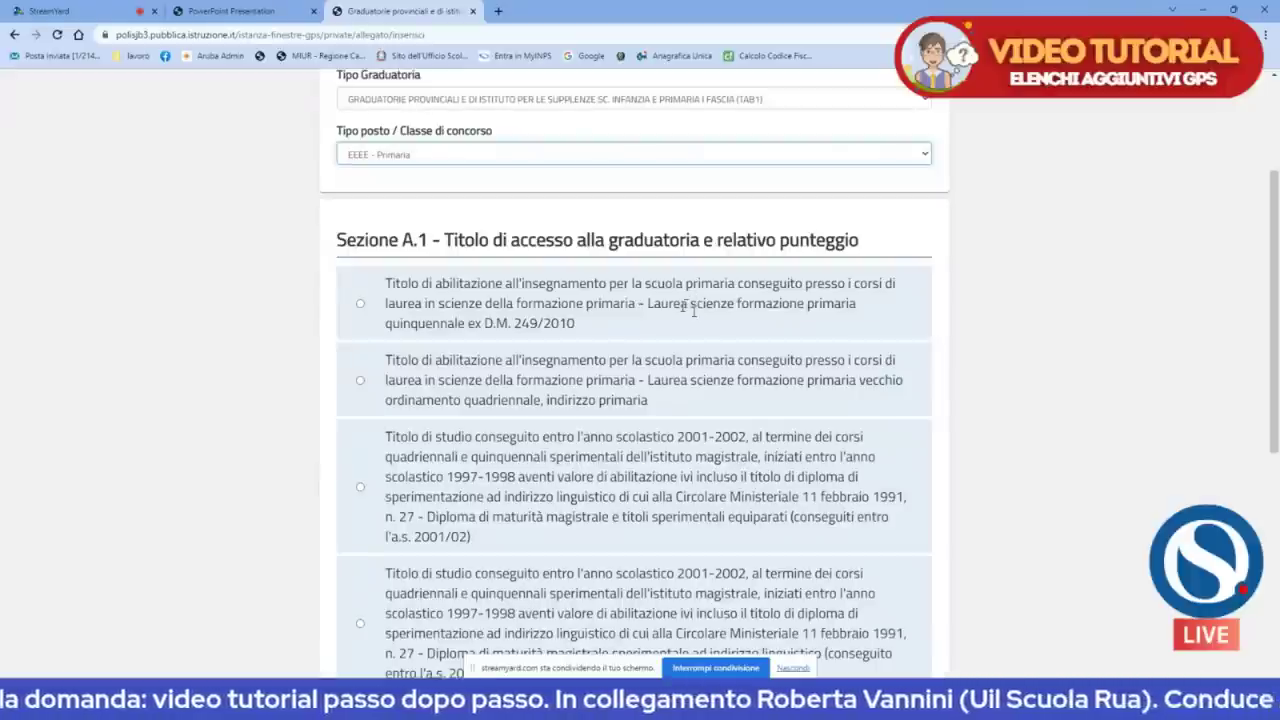
pyautogui.scroll(-1, 688, 312)
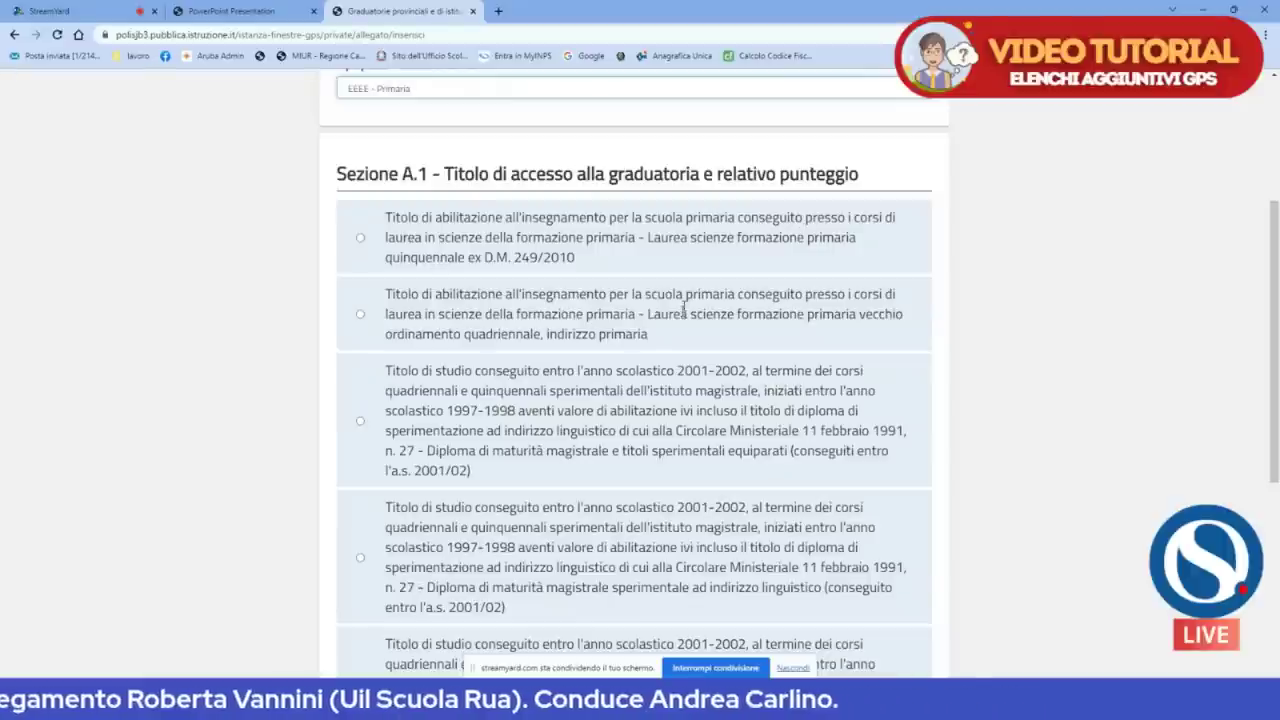
pyautogui.scroll(-1, 684, 310)
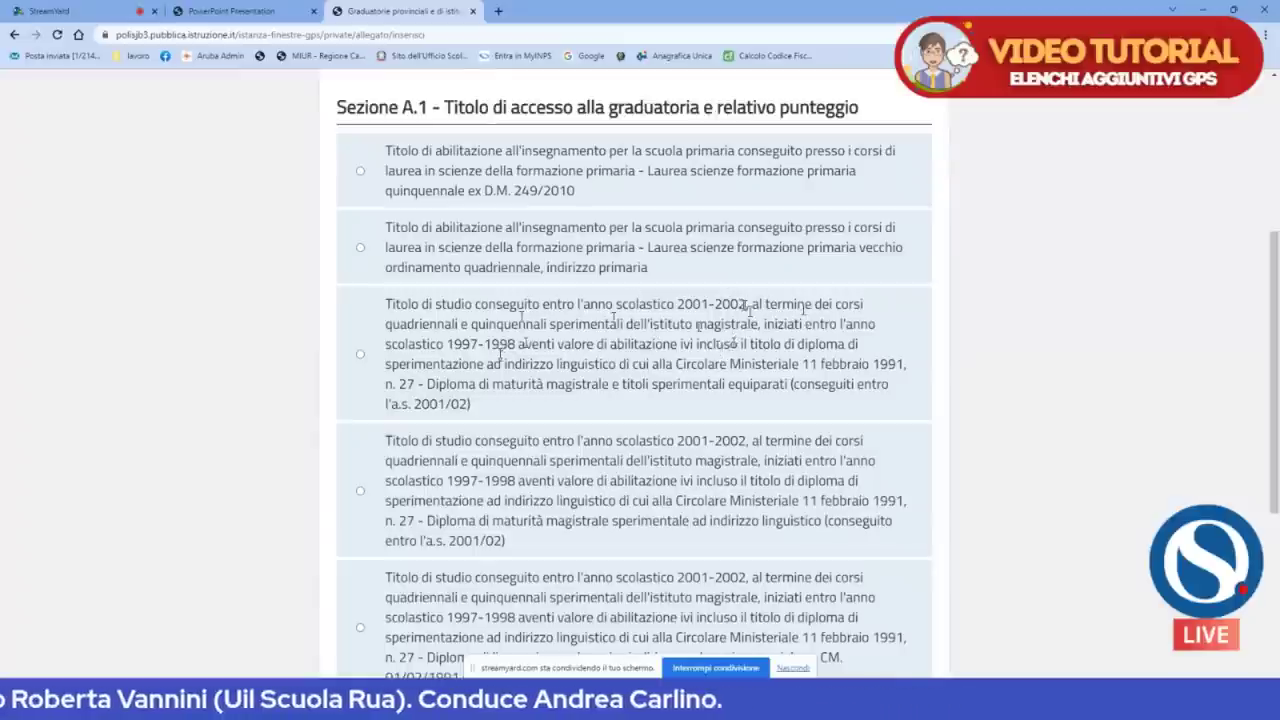
pyautogui.scroll(-5, 370, 345)
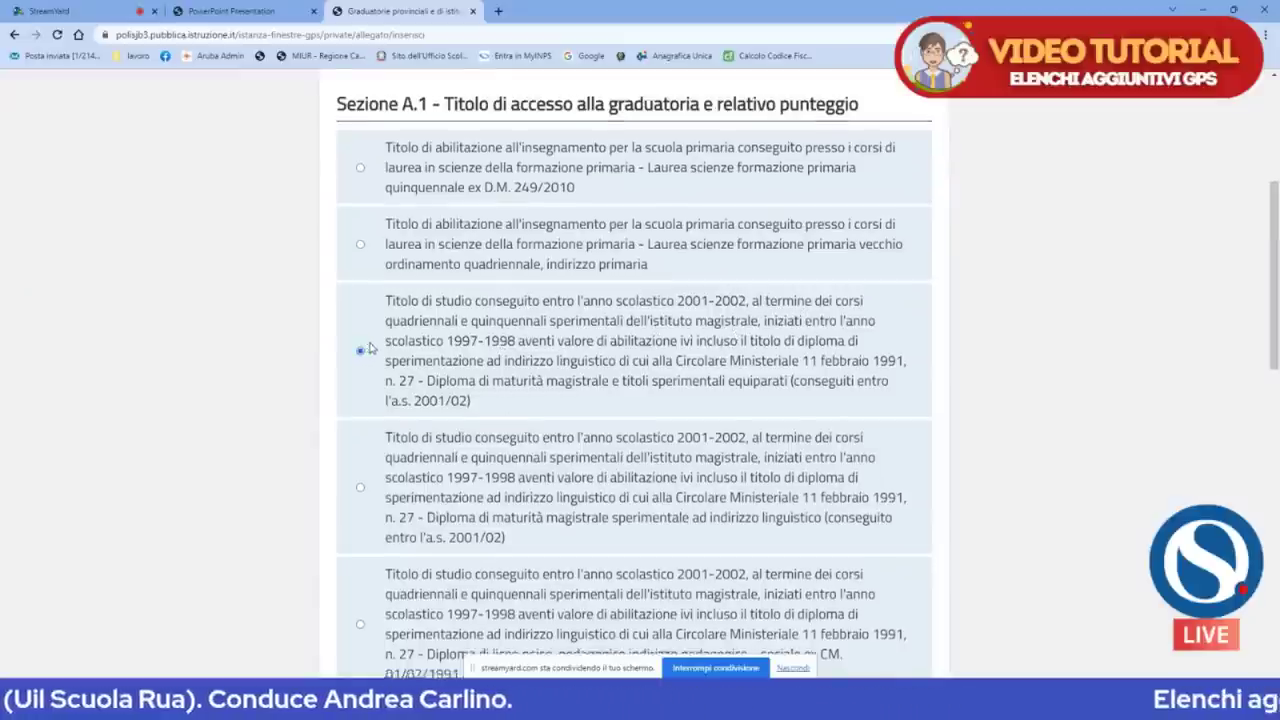
# Try the declaration of qualification obtained by 30 giugno 2023, including its checkbox committing to notify the Ufficio Provinciale by 04/07/2023.
pyautogui.scroll(-1, 383, 332)
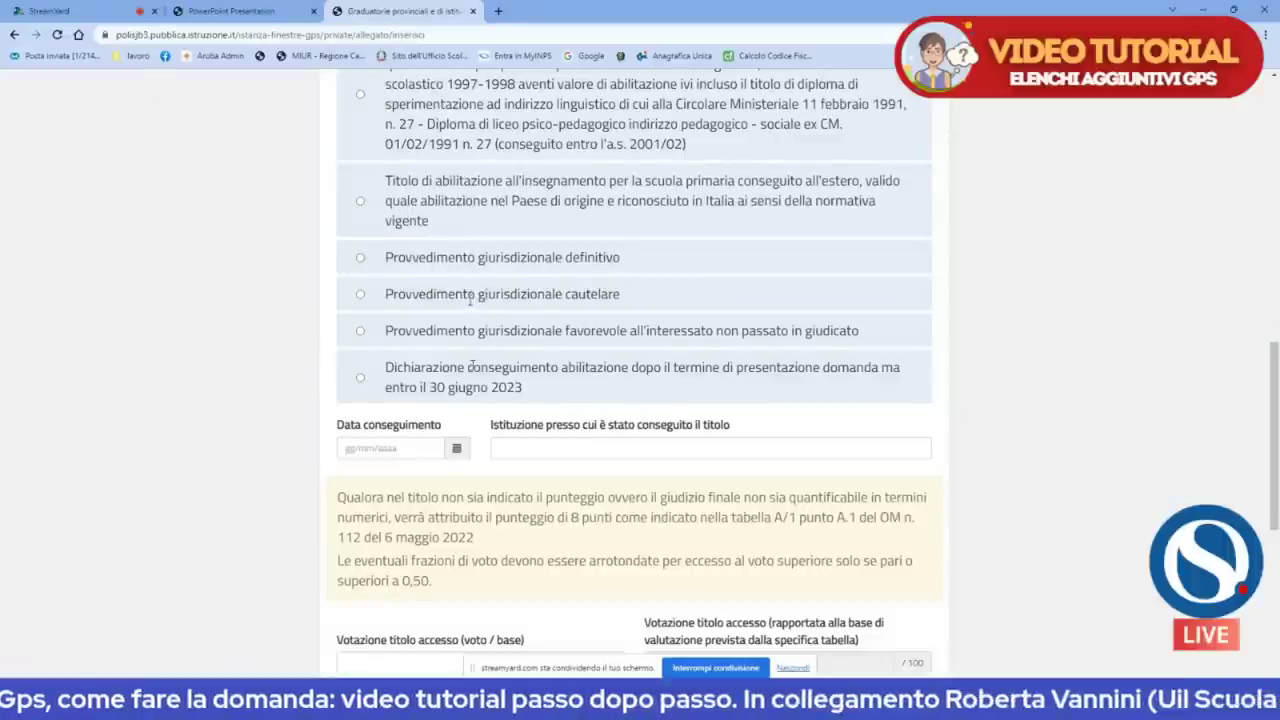
pyautogui.scroll(-1, 363, 327)
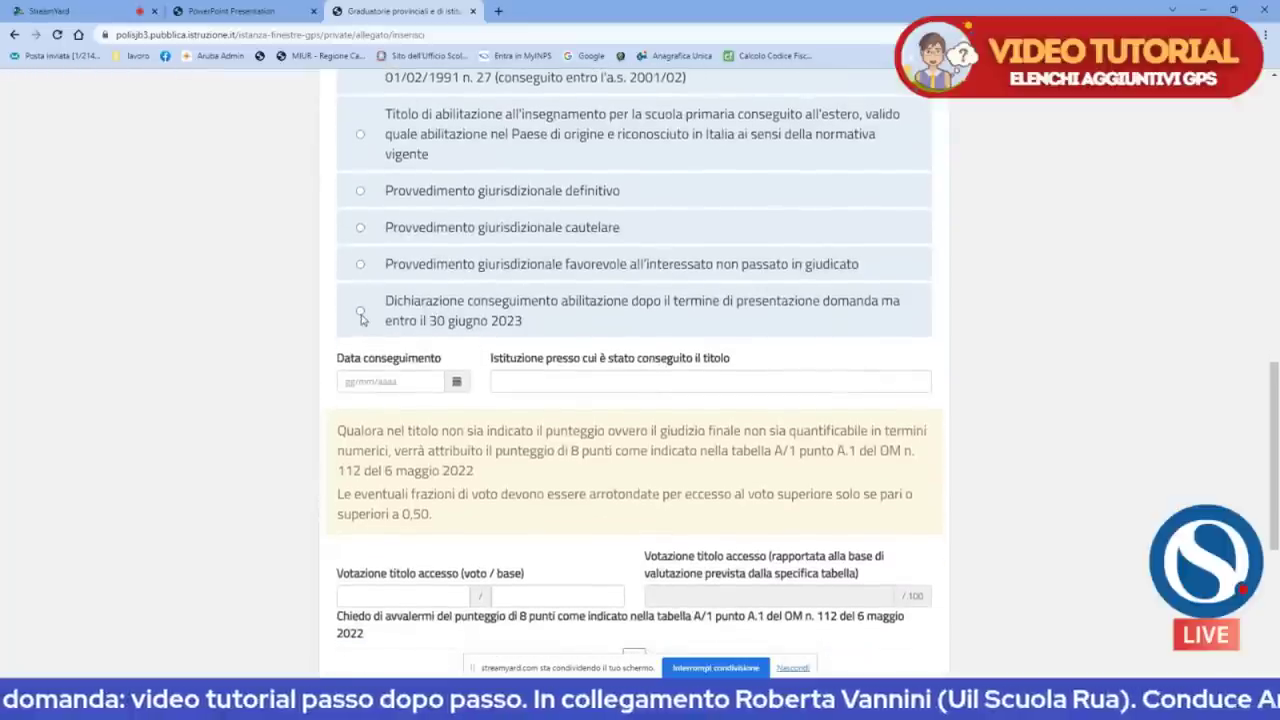
pyautogui.click(361, 313)
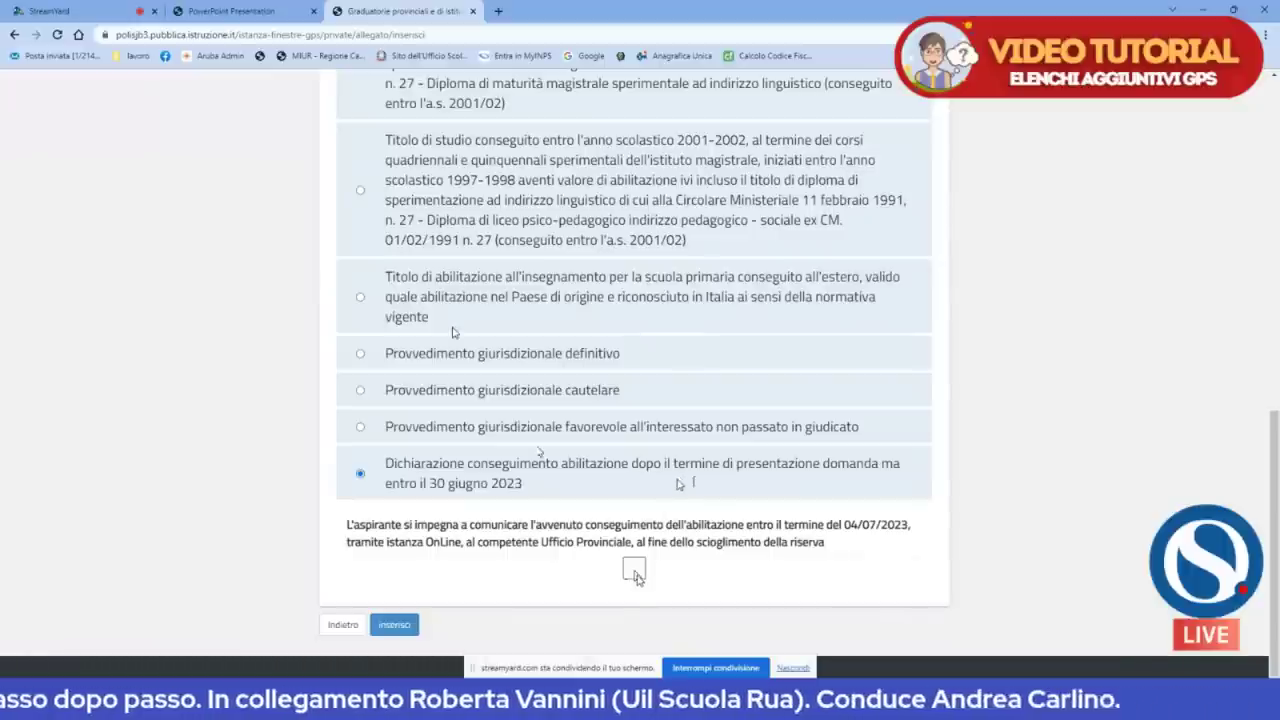
pyautogui.click(634, 570)
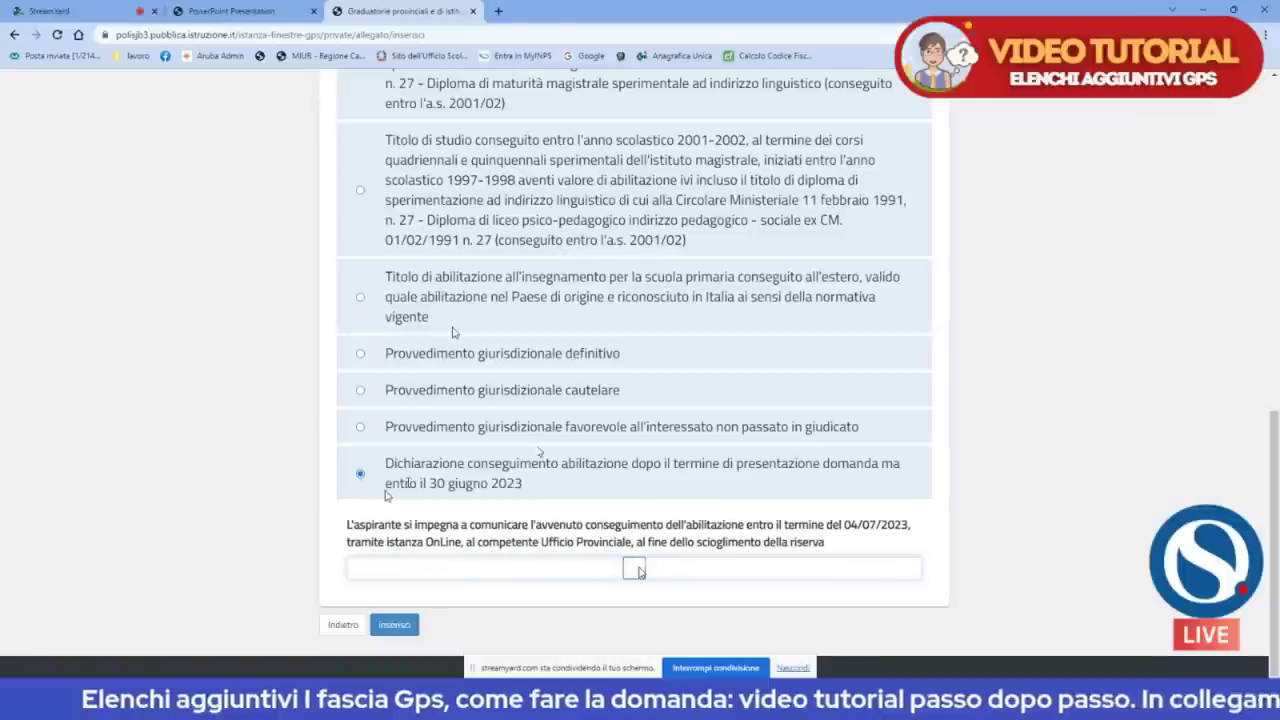
# Switch the Sezione A.1 title back to Diploma di maturità magistrale e titoli sperimentali equiparati (conseguiti entro l'a.s. 2001/02).
pyautogui.scroll(3, 452, 333)
pyautogui.scroll(3, 452, 333)
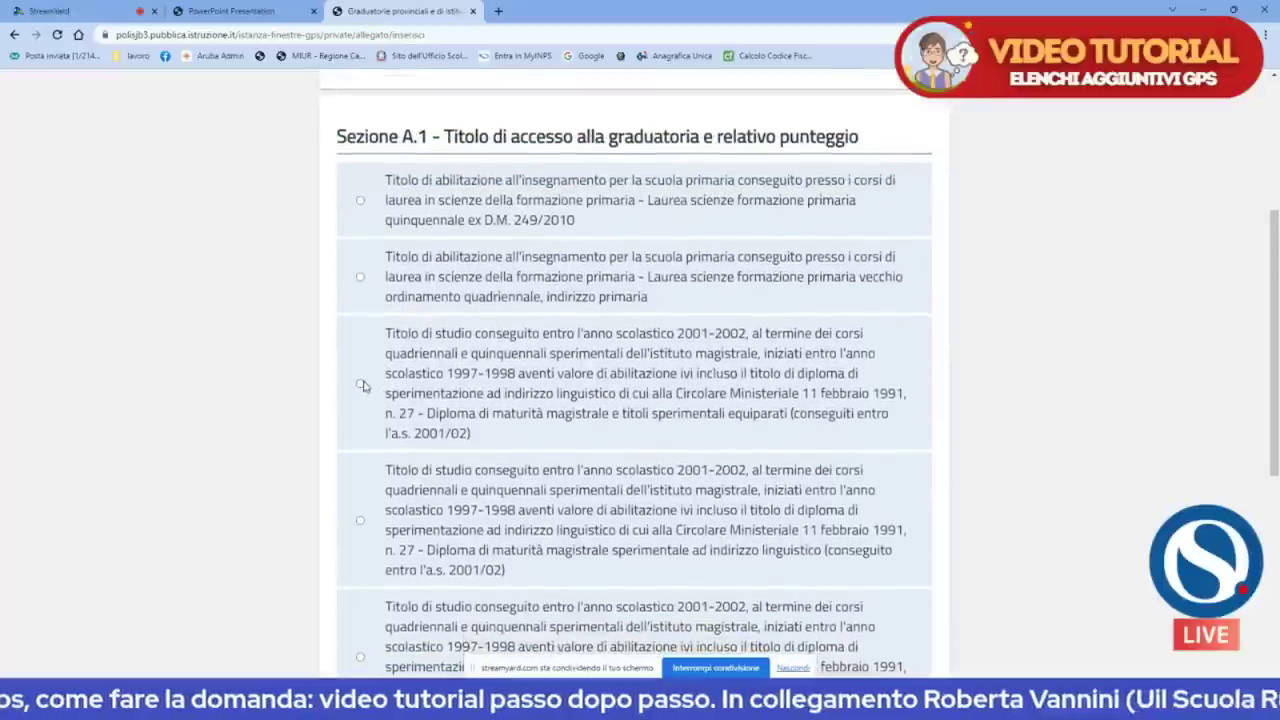
# Enter the primaria access title's mark as 36 on a base of 60.
pyautogui.scroll(-10, 376, 395)
pyautogui.scroll(-4, 433, 366)
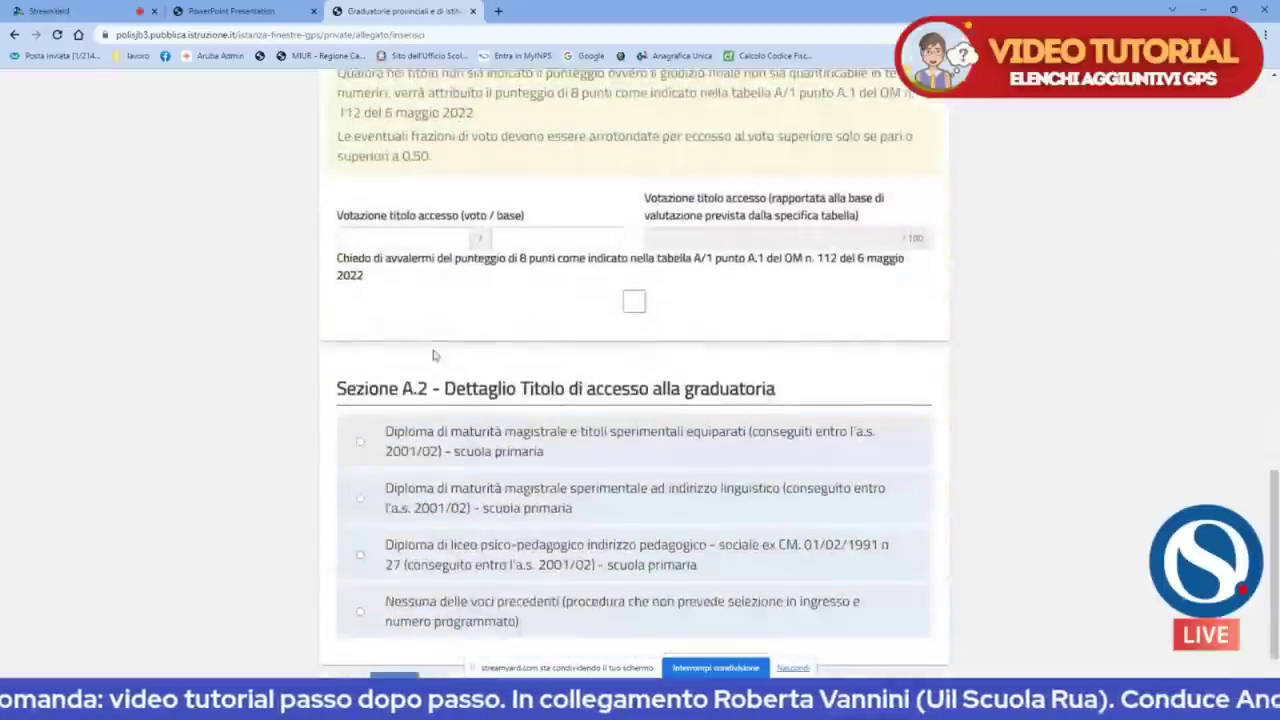
pyautogui.click(446, 228)
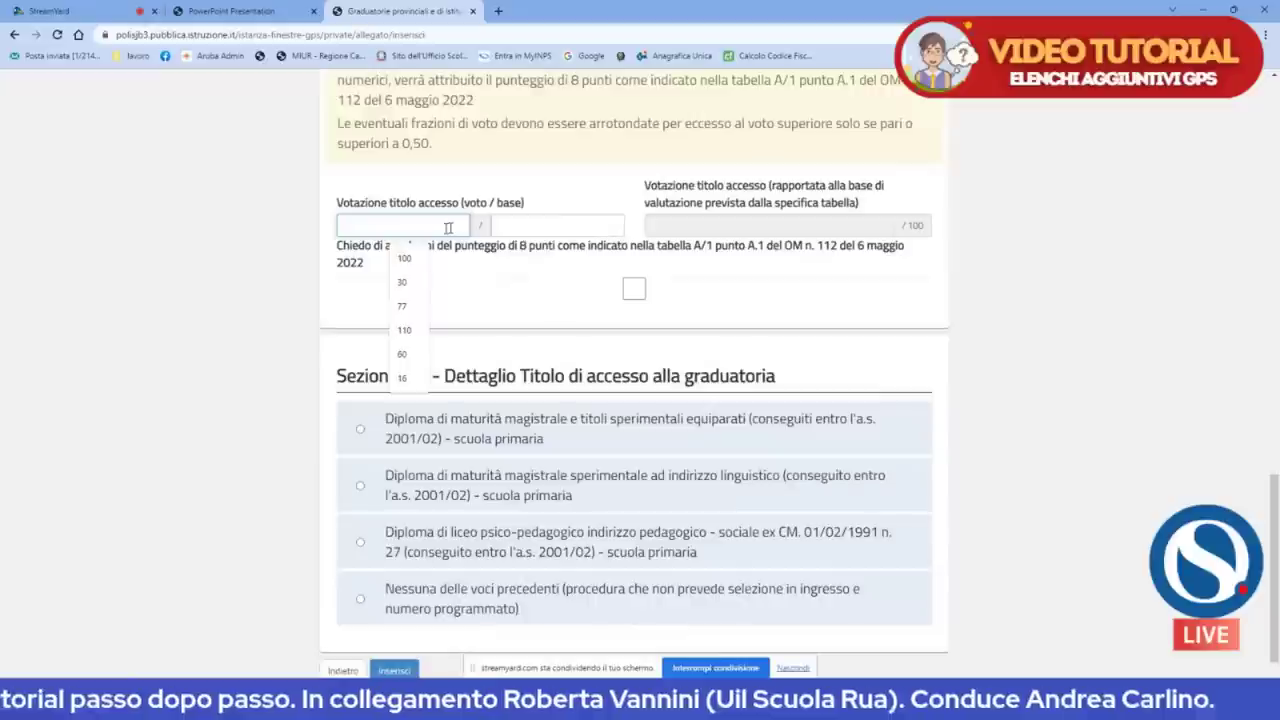
pyautogui.write('36')
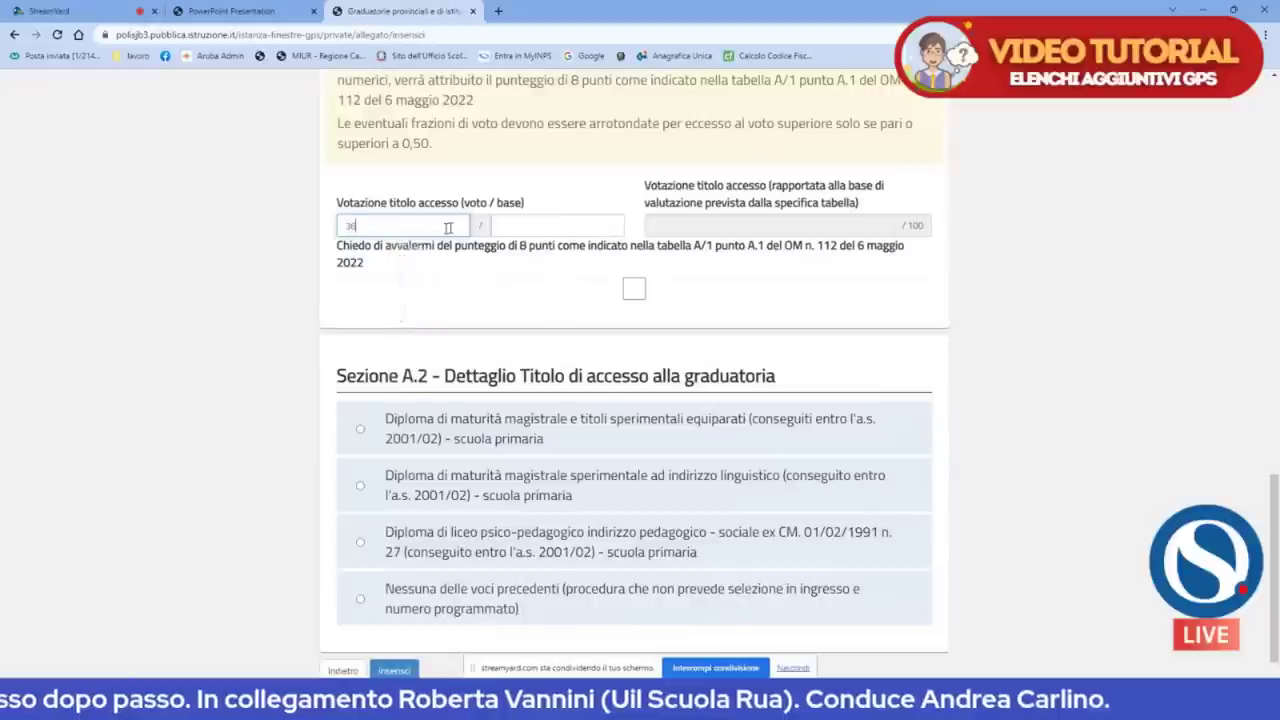
pyautogui.click(560, 226)
pyautogui.click(556, 330)
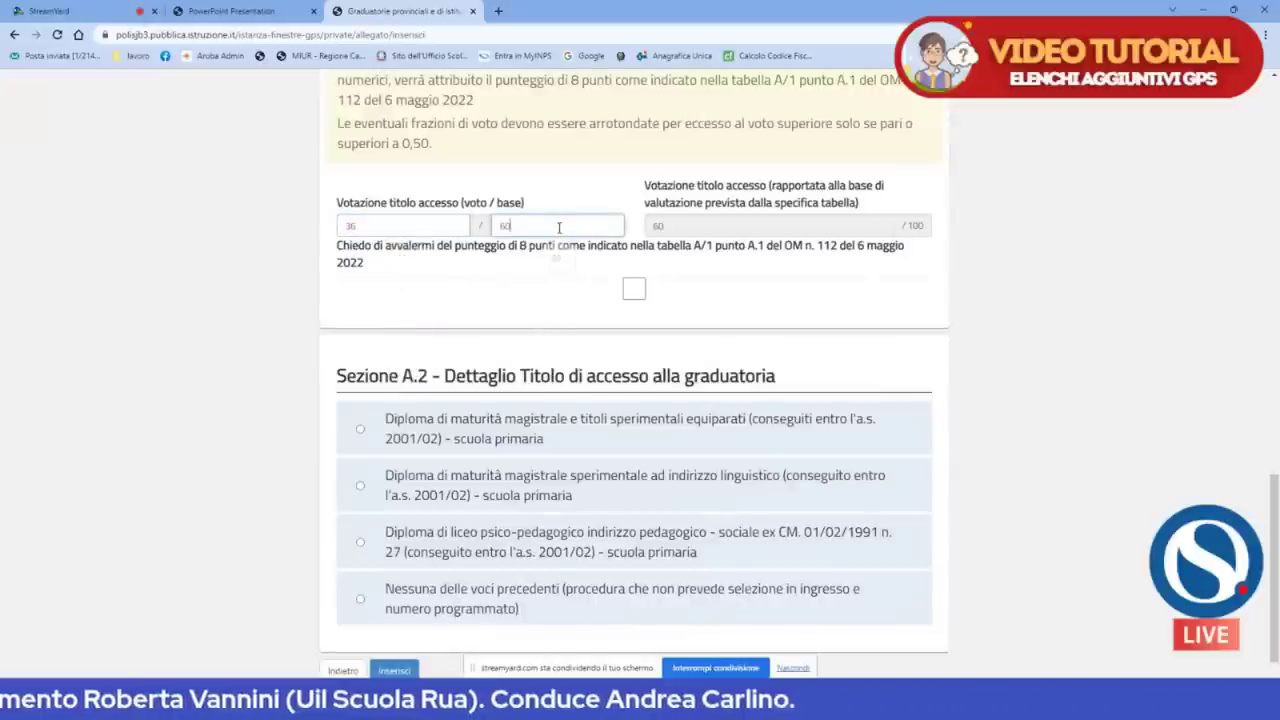
# Mark "Diploma di maturità magistrale e titoli sperimentali equiparati" in Sezione A.2 and try to submit the primaria entry.
pyautogui.scroll(-1, 476, 300)
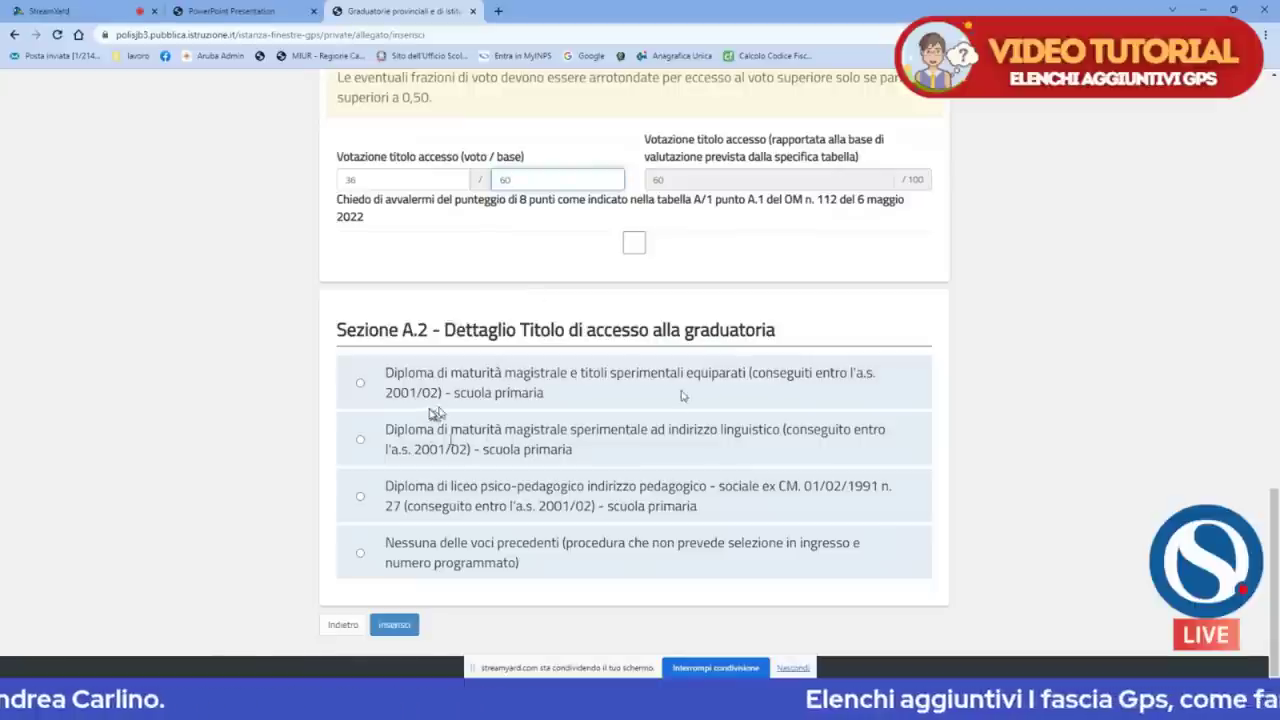
pyautogui.click(360, 384)
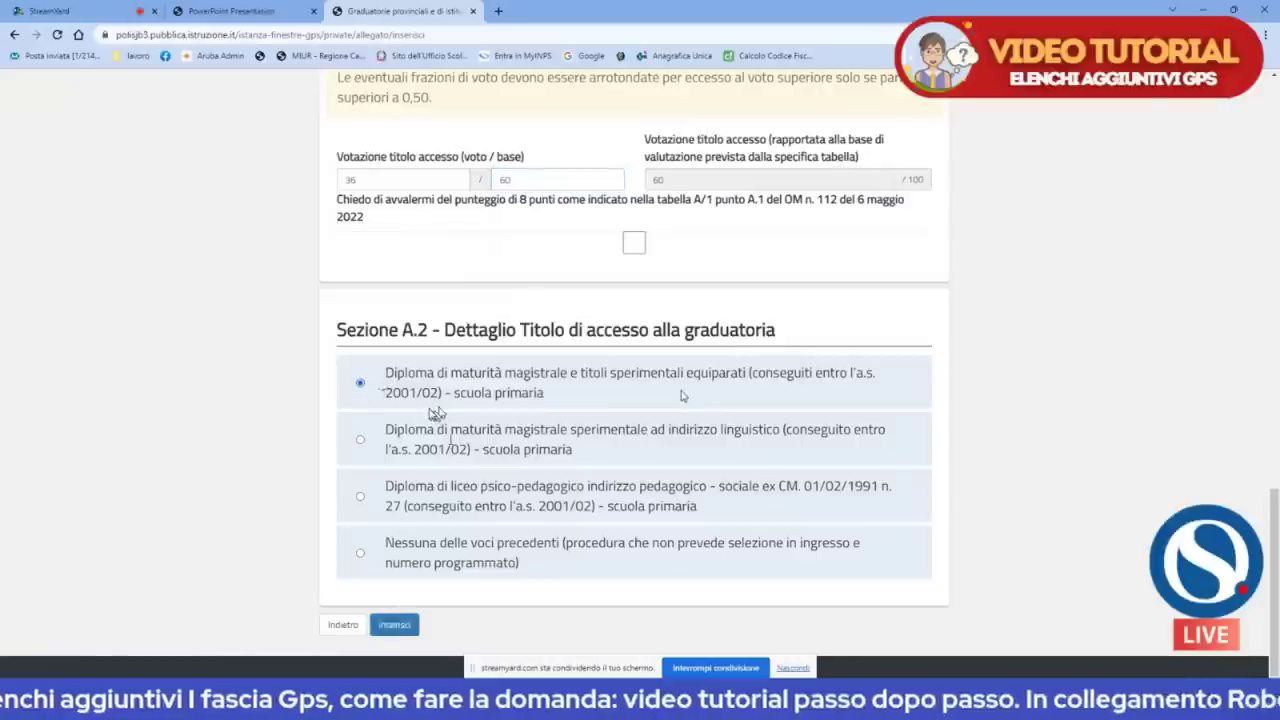
pyautogui.click(394, 624)
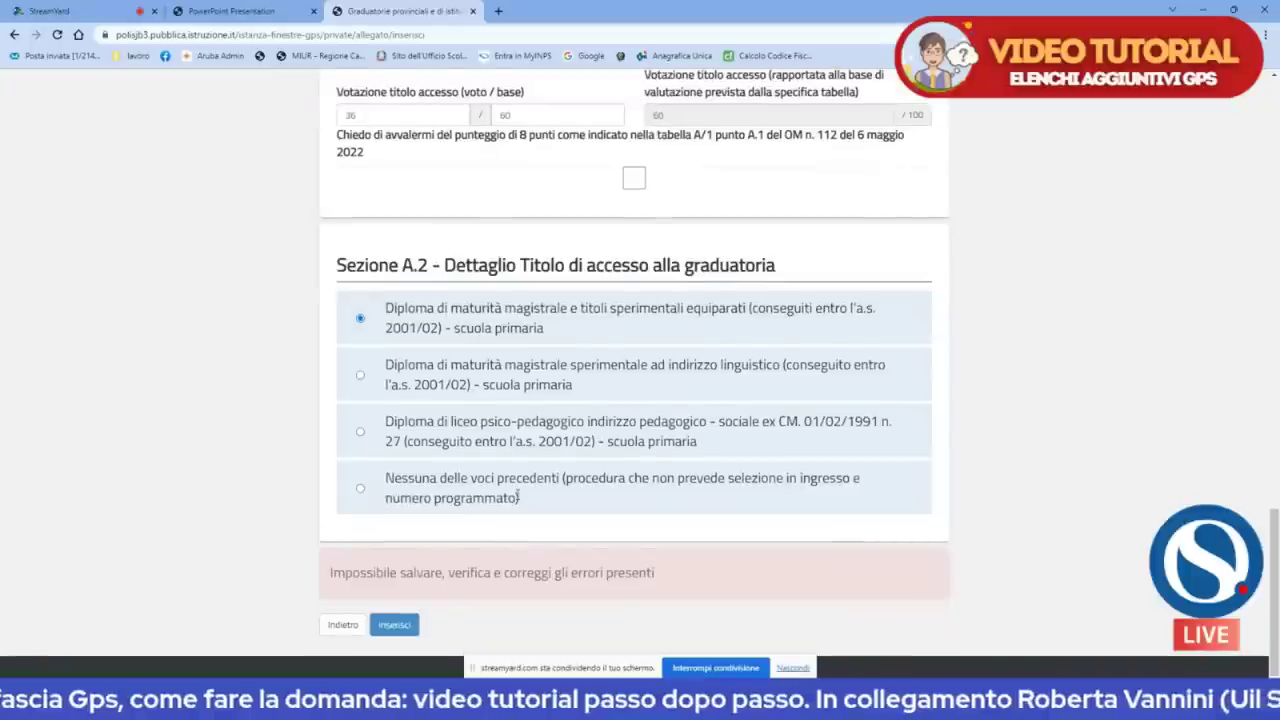
# Set the Data conseguimento of the primaria access title to 12/07/1998.
pyautogui.scroll(3, 500, 520)
pyautogui.scroll(3, 541, 470)
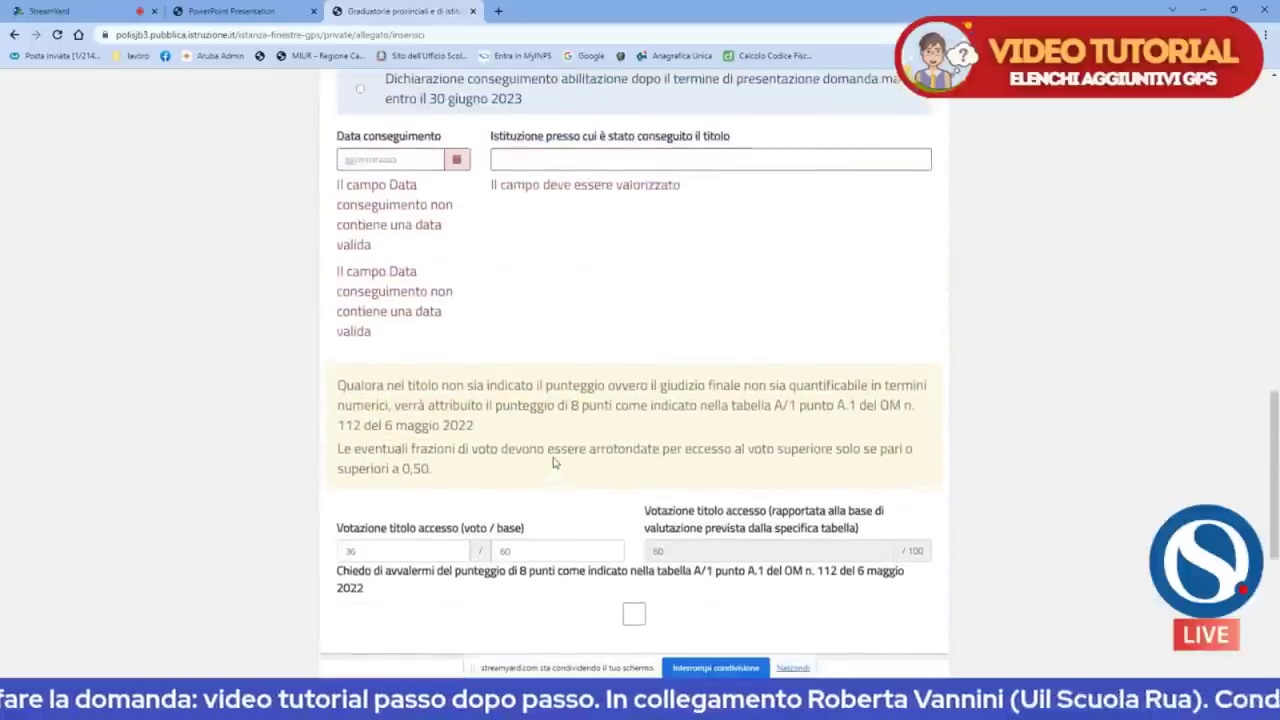
pyautogui.click(410, 248)
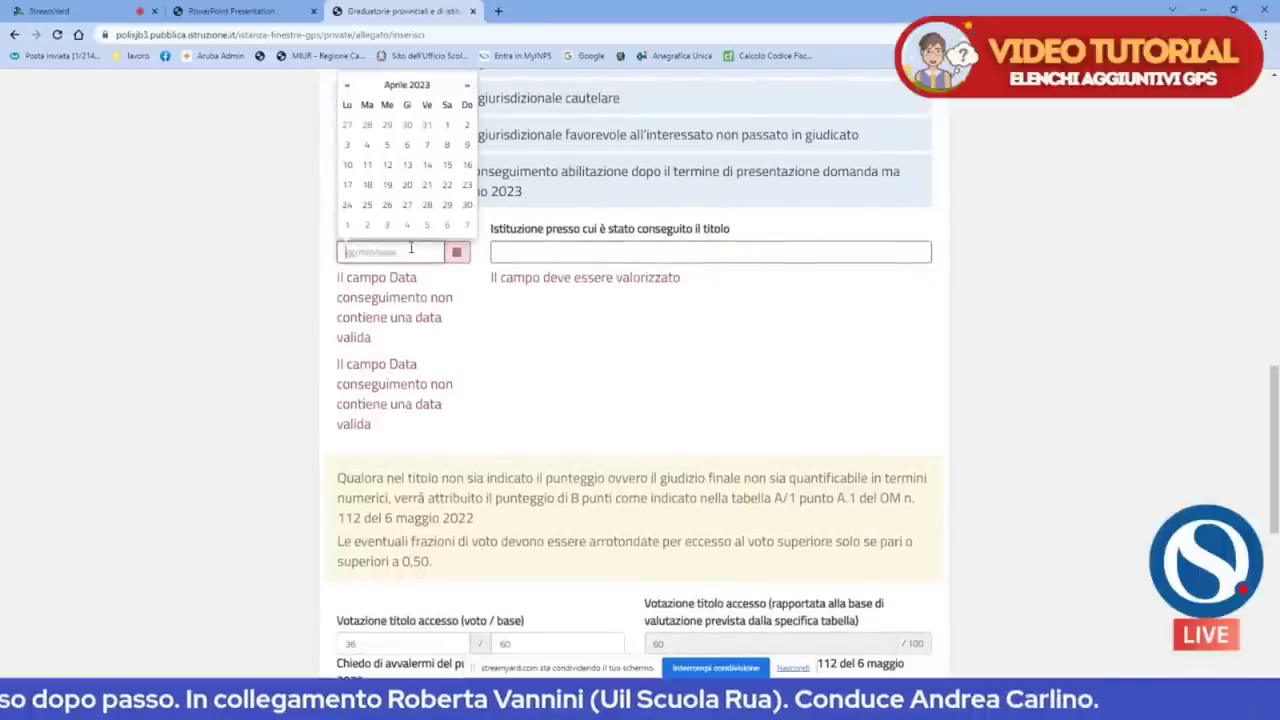
pyautogui.write('12/0')
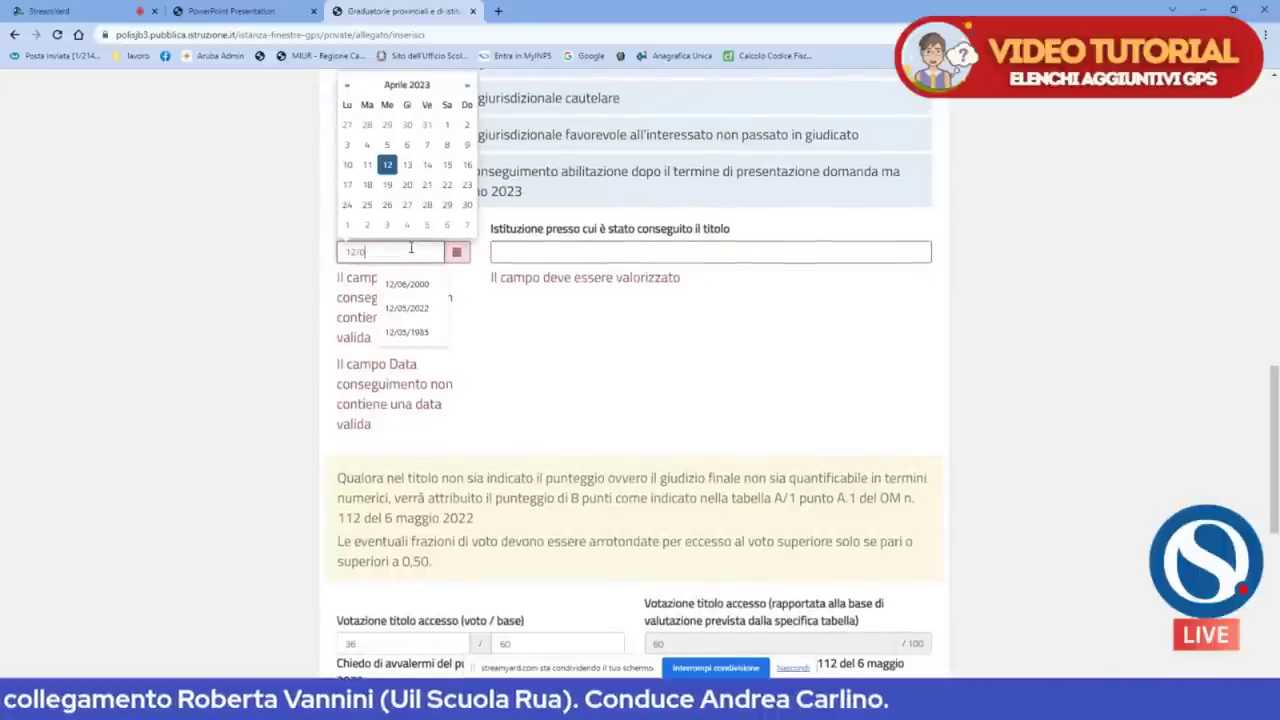
pyautogui.write('7/1')
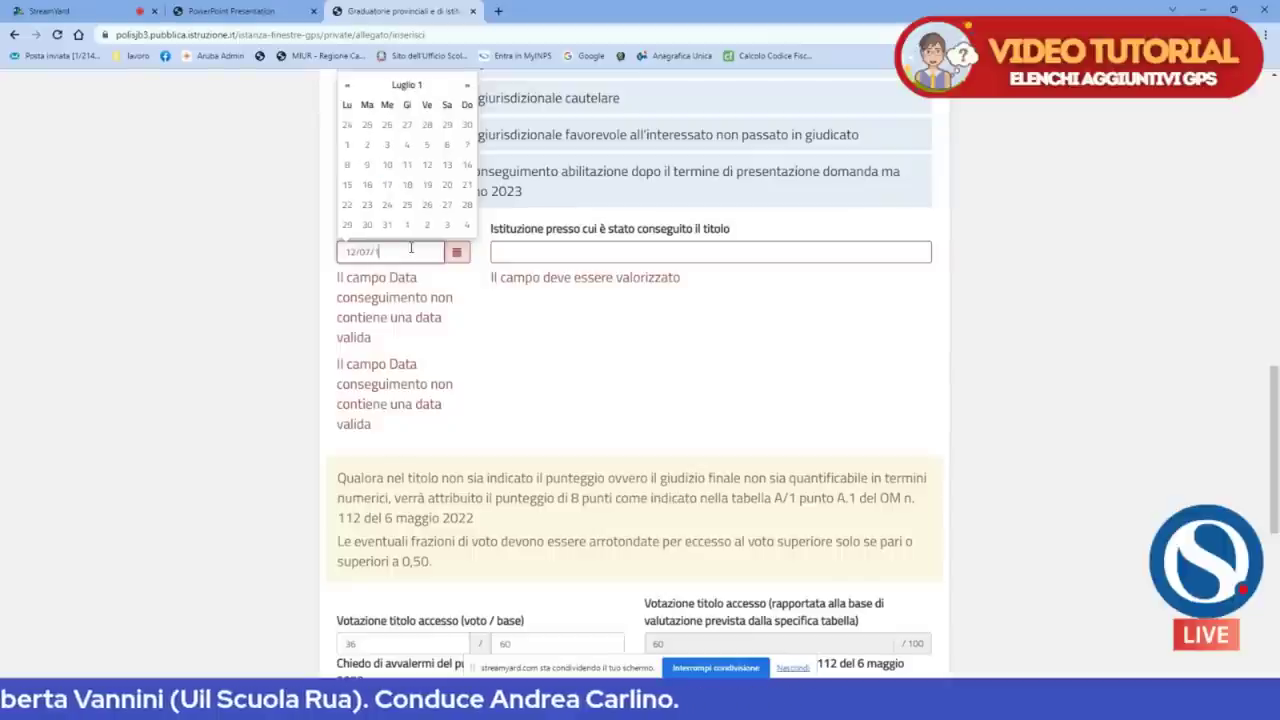
pyautogui.write('998')
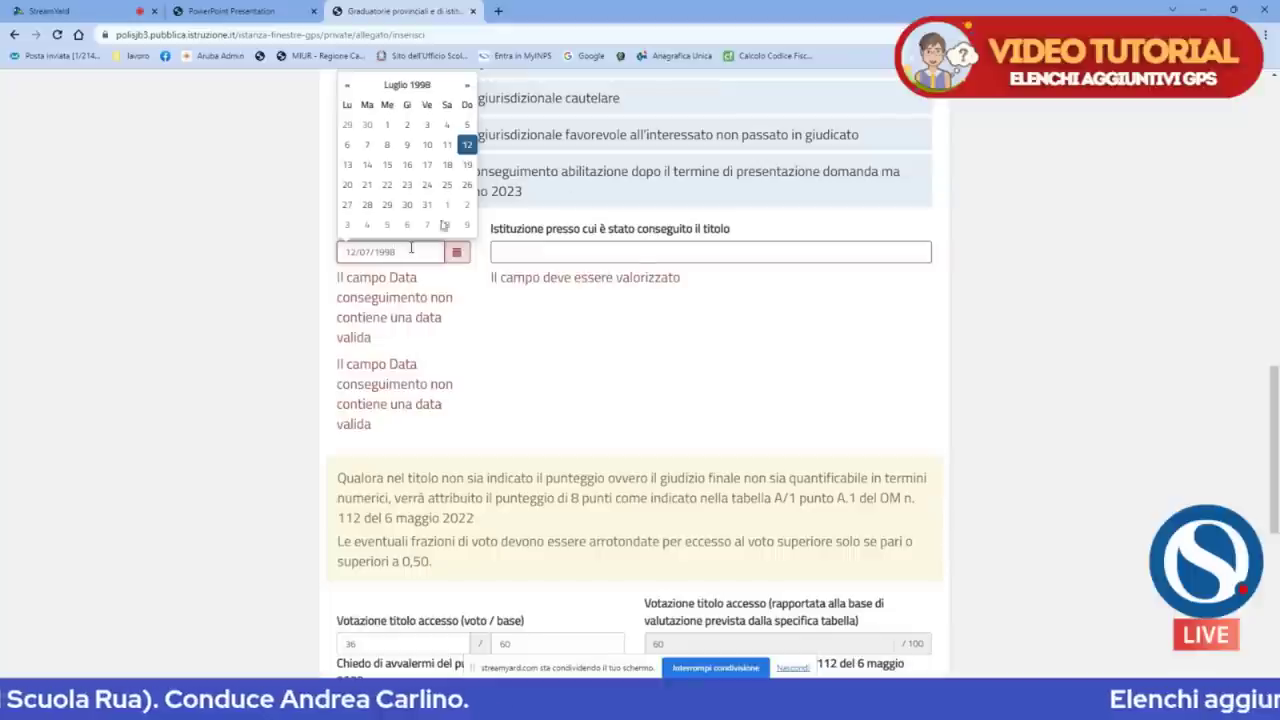
# Enter ISTITUTO P. FONSECA DI NAPOLI as the institution that awarded the primaria title and submit the entry.
pyautogui.click(635, 250)
pyautogui.write('is')
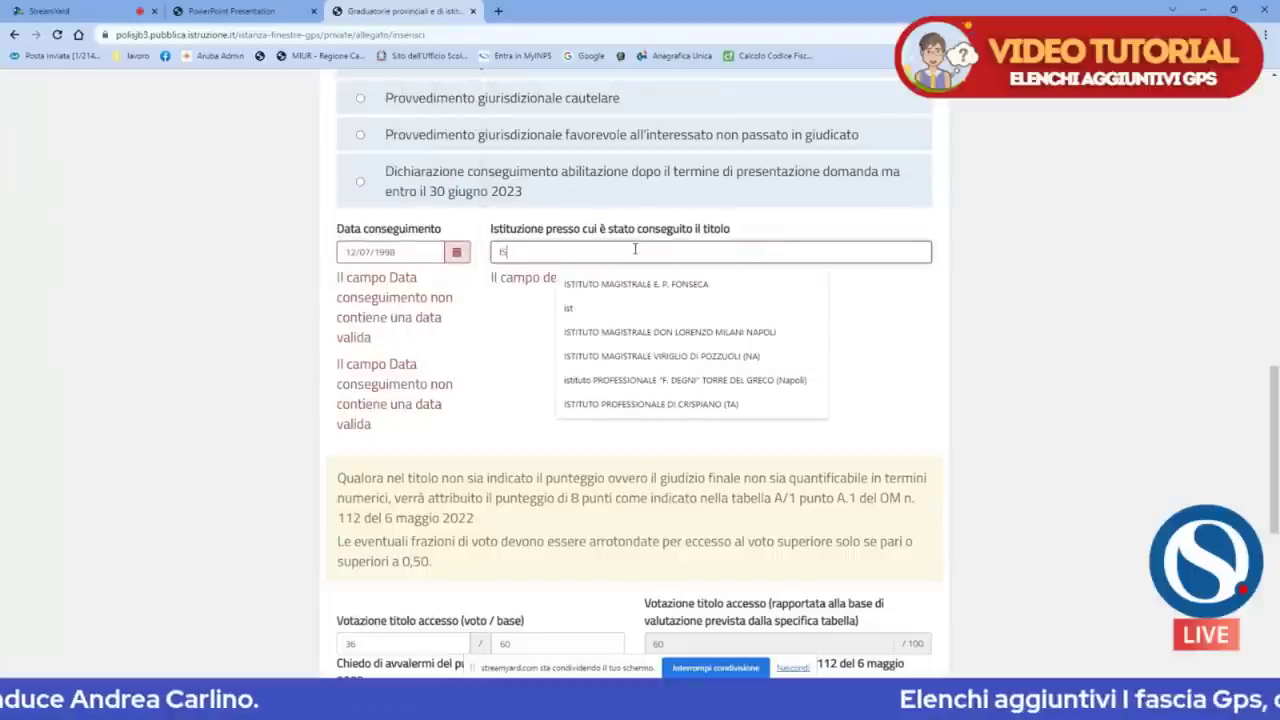
pyautogui.write('ti')
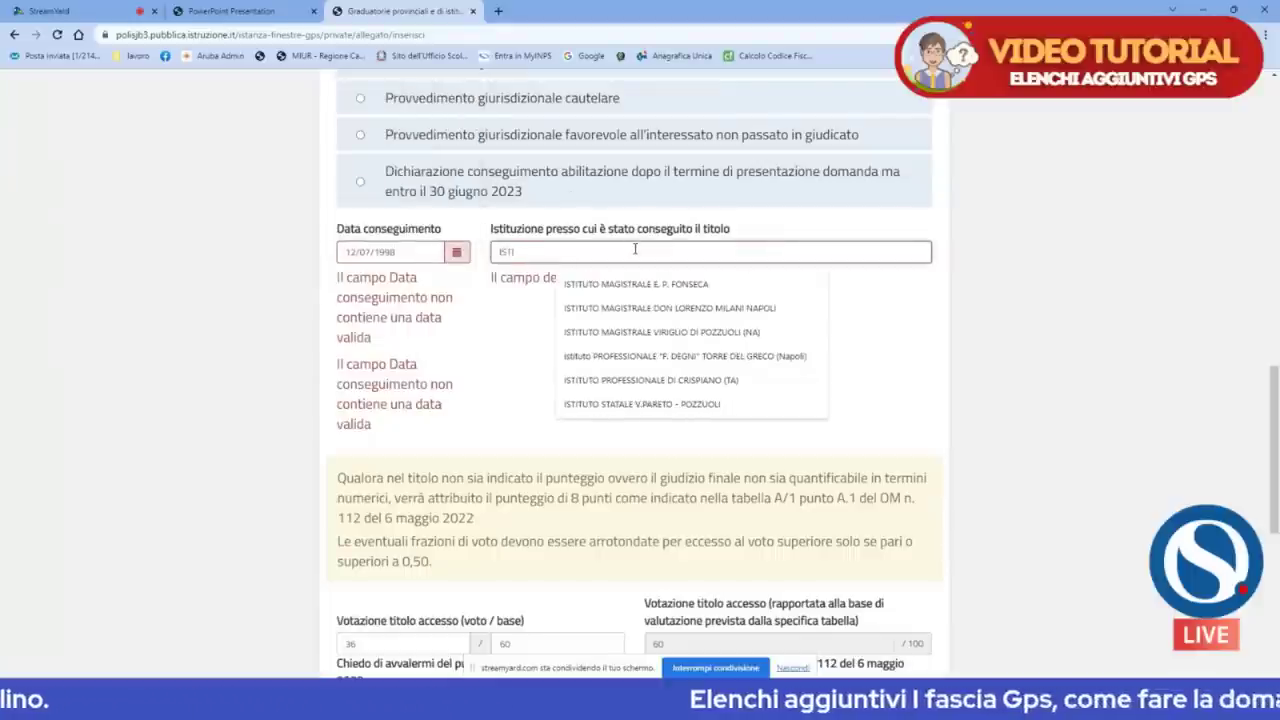
pyautogui.write('tuto p f')
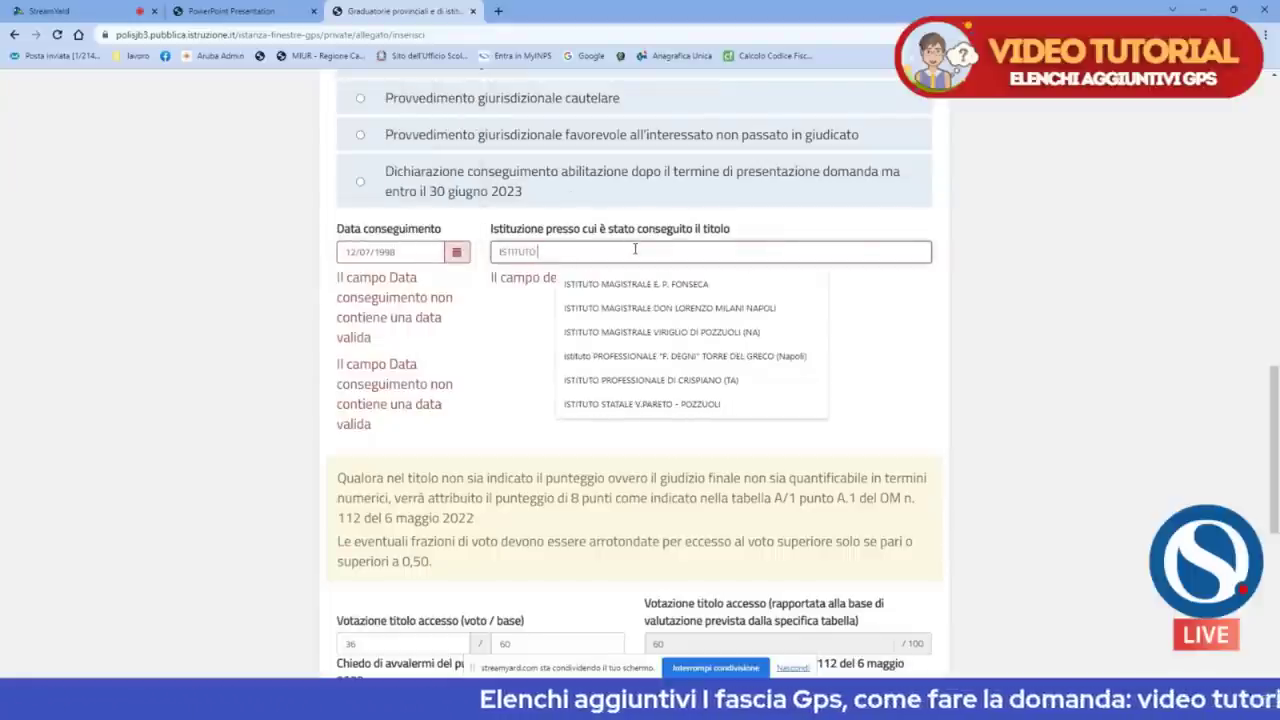
pyautogui.write('onse')
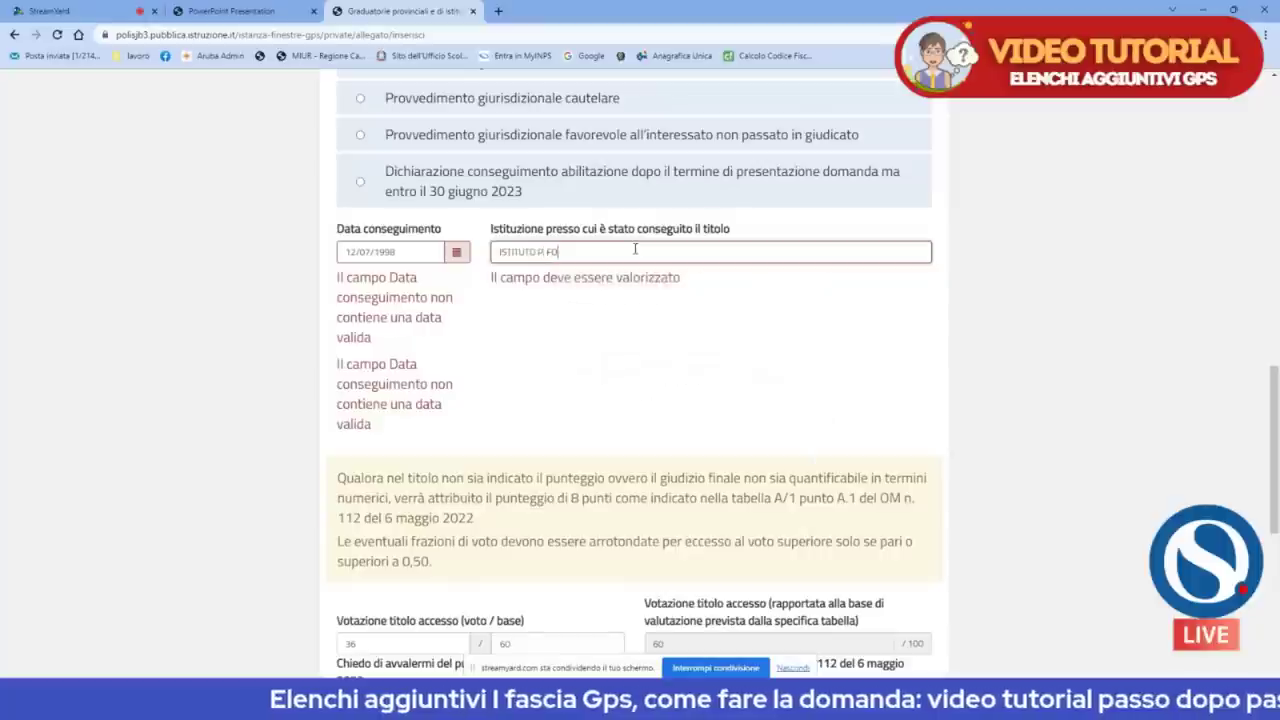
pyautogui.write('ca')
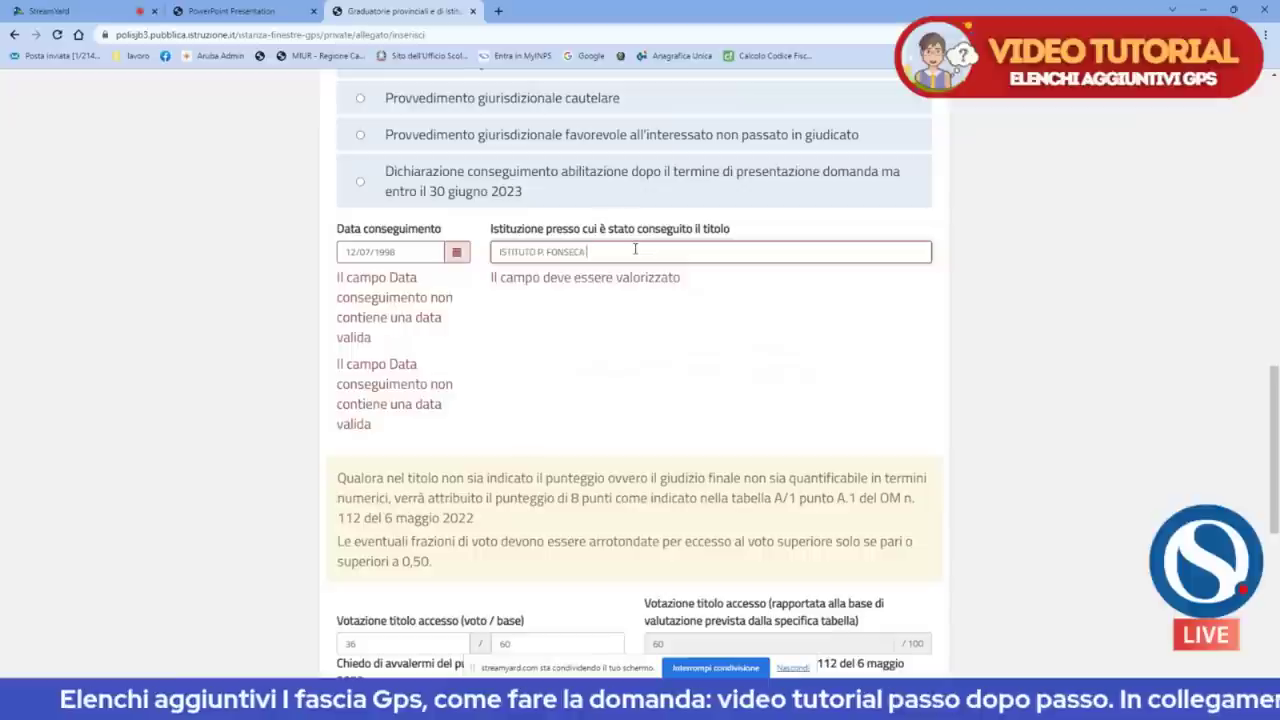
pyautogui.write(' di napoli')
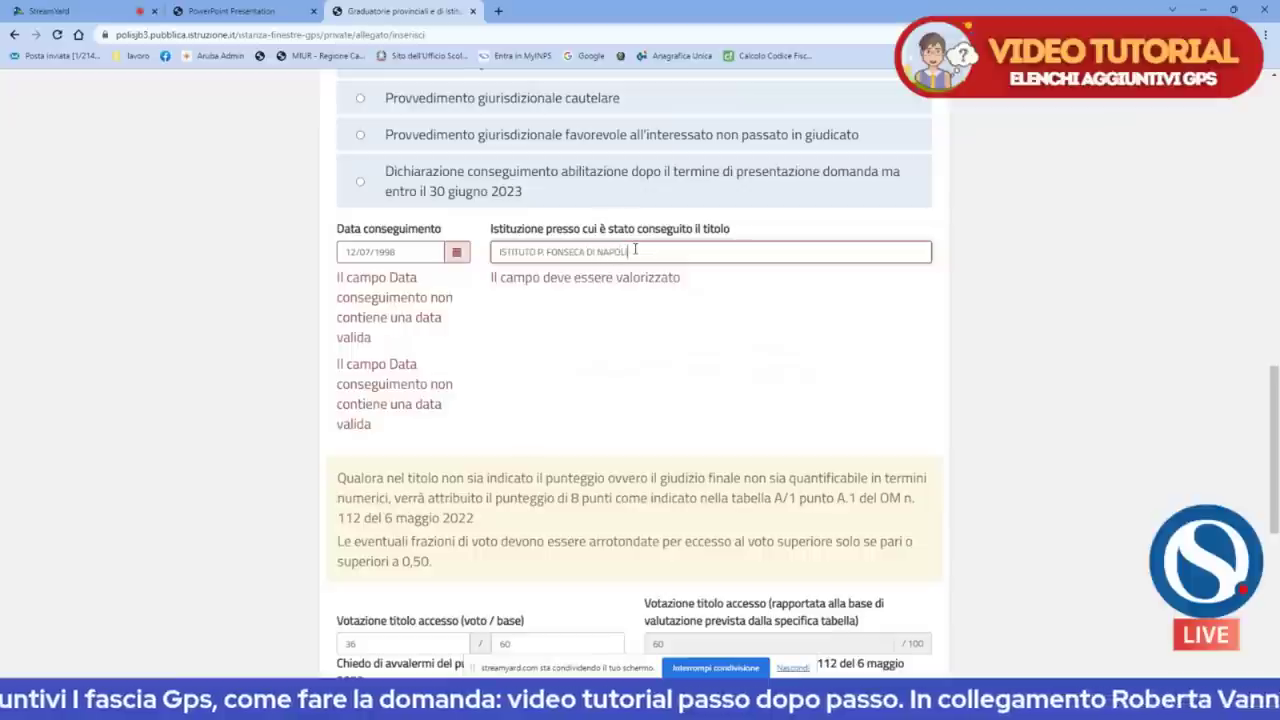
pyautogui.scroll(-5, 520, 440)
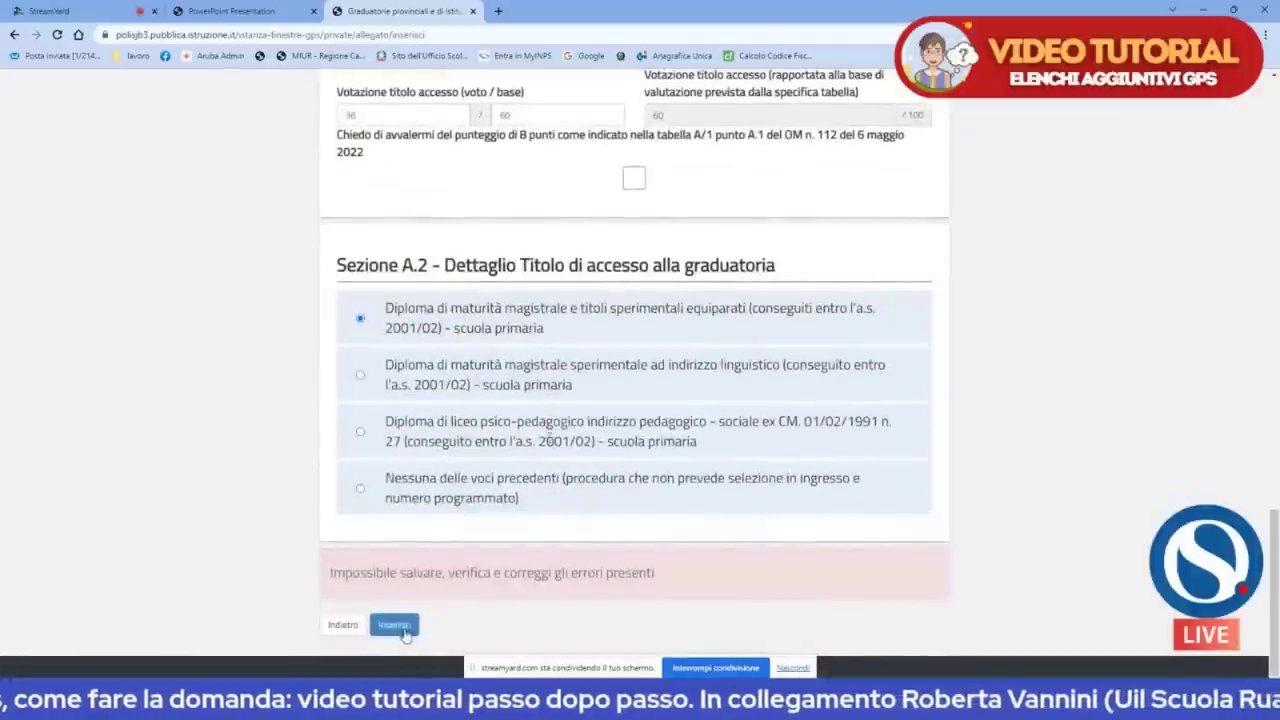
pyautogui.click(403, 631)
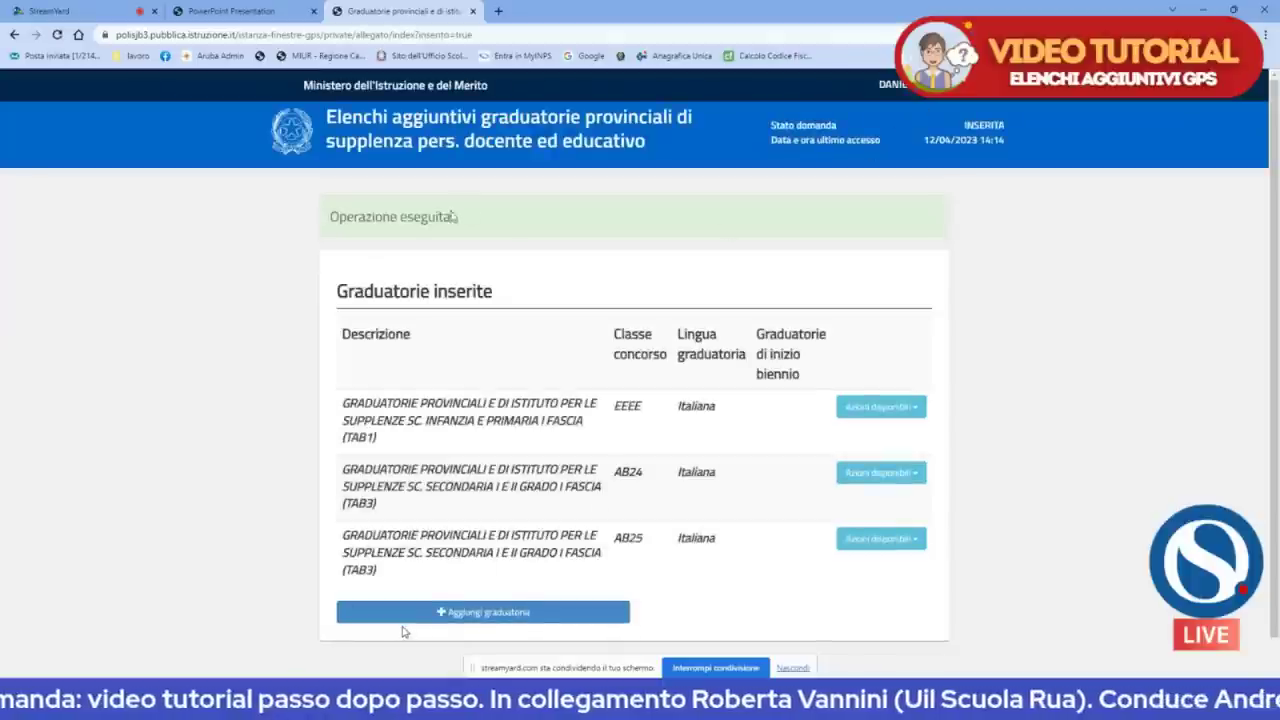
# Start adding another ranking of type infanzia e primaria I fascia (TAB1) for AAAA - Infanzia.
pyautogui.scroll(-1, 380, 257)
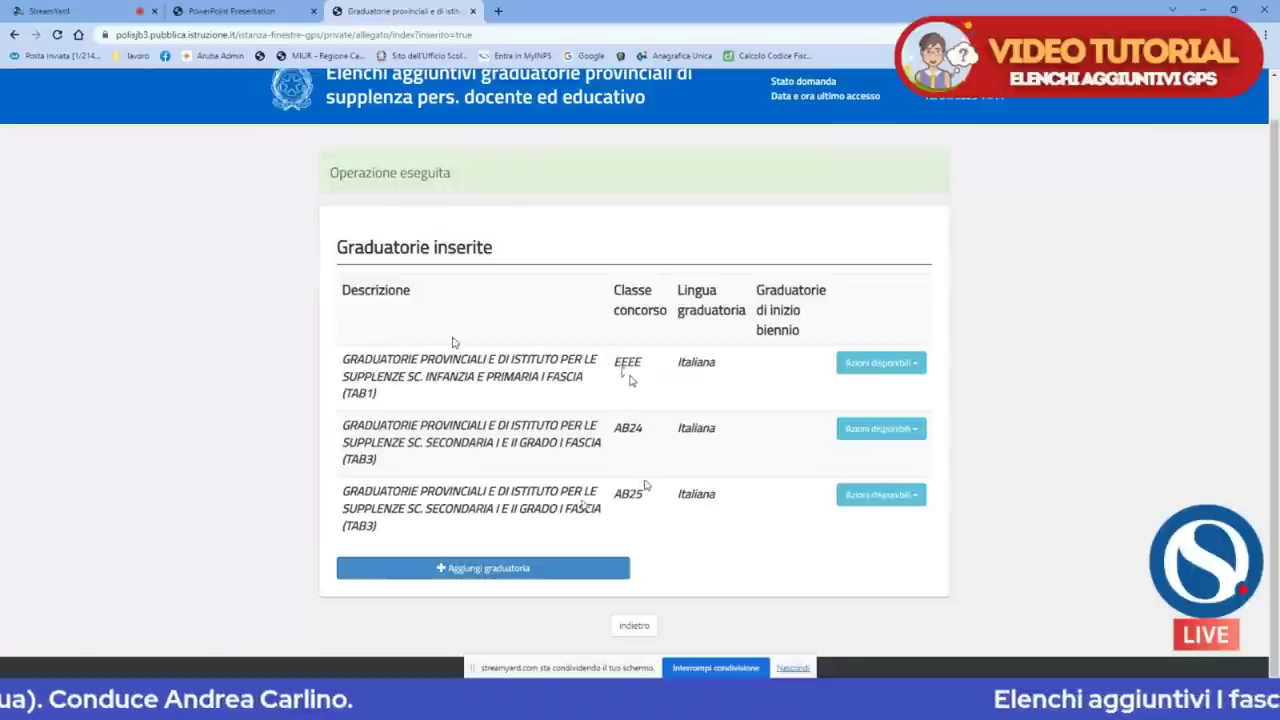
pyautogui.click(491, 570)
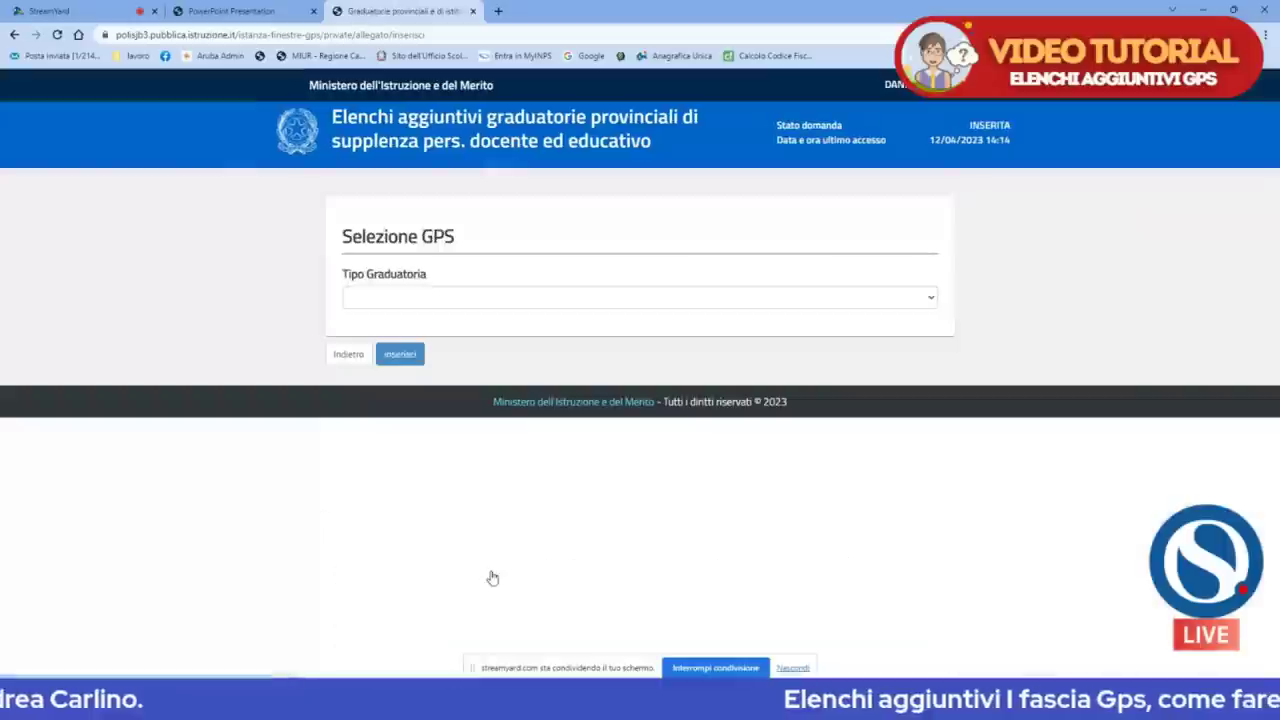
pyautogui.click(670, 302)
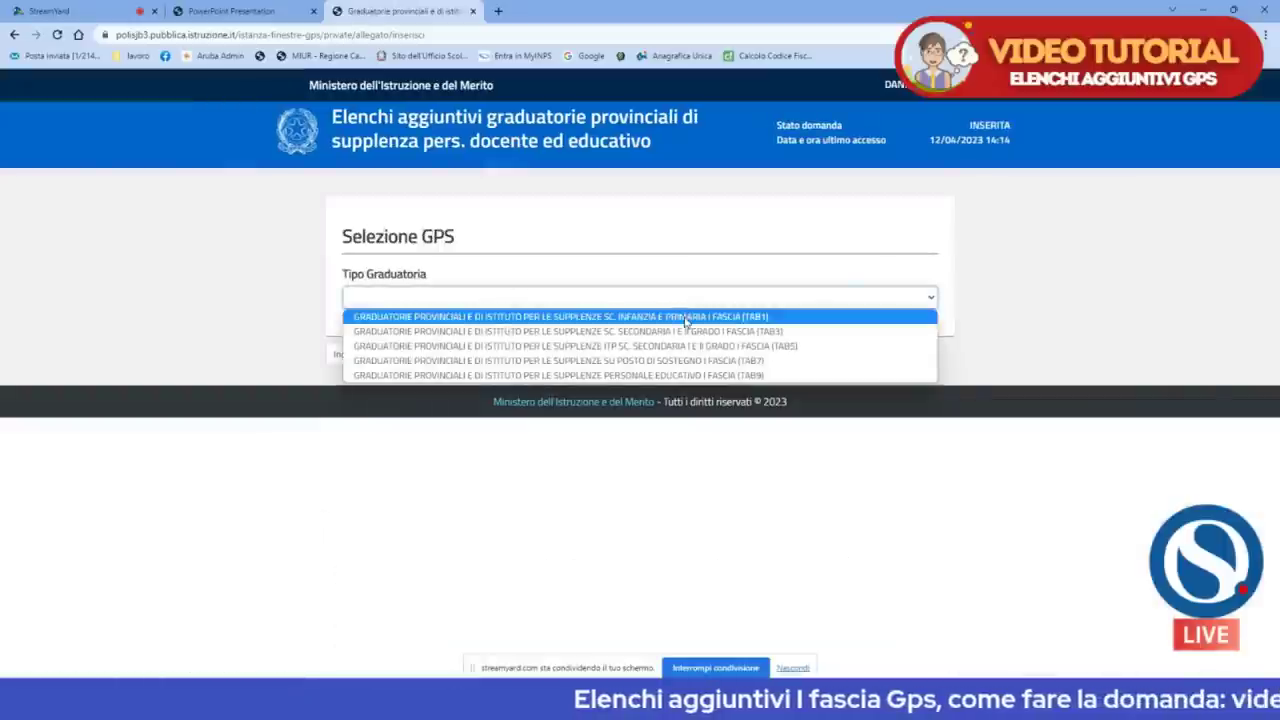
pyautogui.click(686, 317)
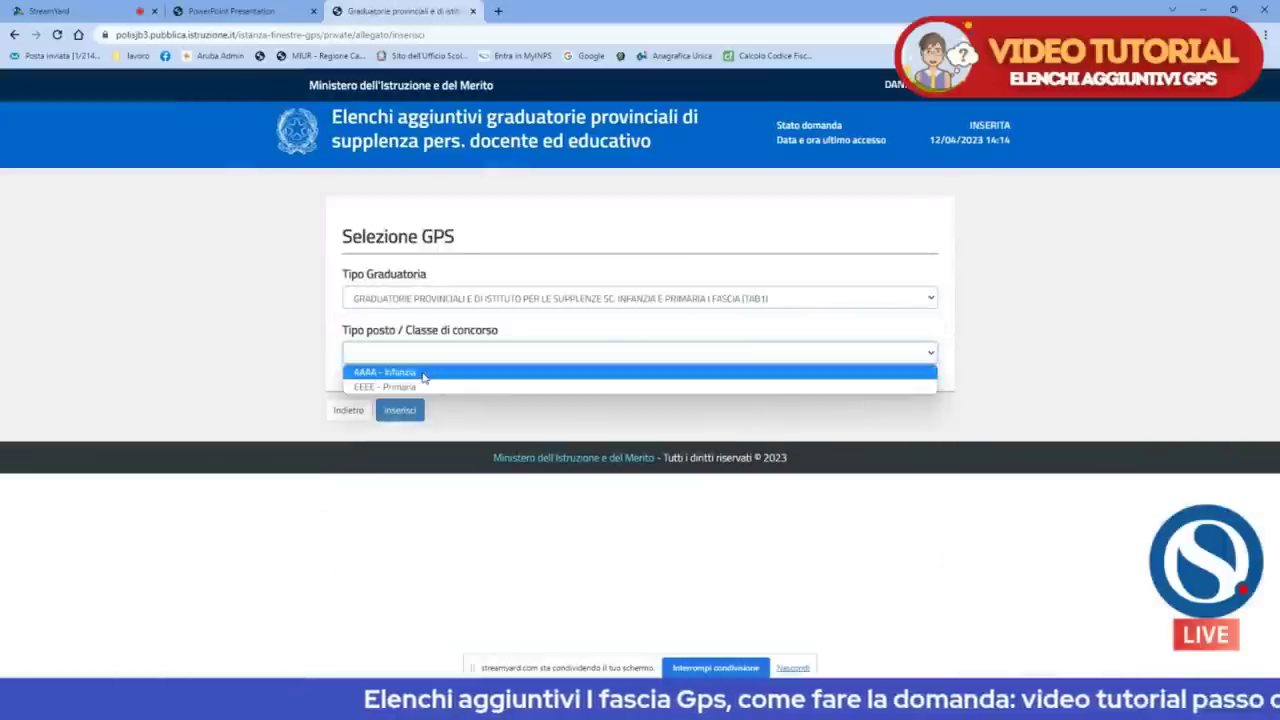
pyautogui.click(417, 372)
# Choose Diploma di maturità magistrale e titoli sperimentali equiparati (conseguiti entro l'a.s. 2001/02) as the infanzia access title in Sezione A.1.
pyautogui.scroll(-2, 400, 465)
pyautogui.scroll(-1, 397, 457)
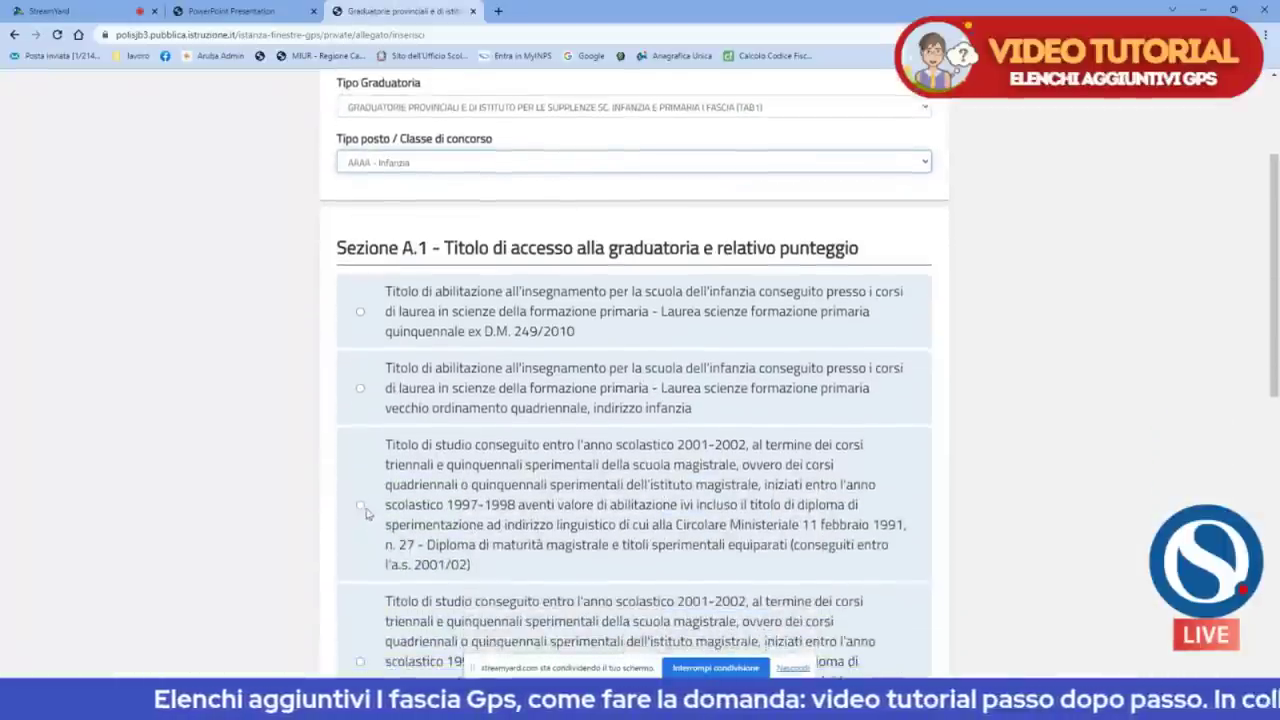
pyautogui.click(395, 460)
# Set the infanzia title's Data conseguimento to 12/07/1998 and its awarding institution to ISTITUTO MAGISTRALE E. P. FONSECA.
pyautogui.scroll(-2, 390, 470)
pyautogui.scroll(-8, 381, 484)
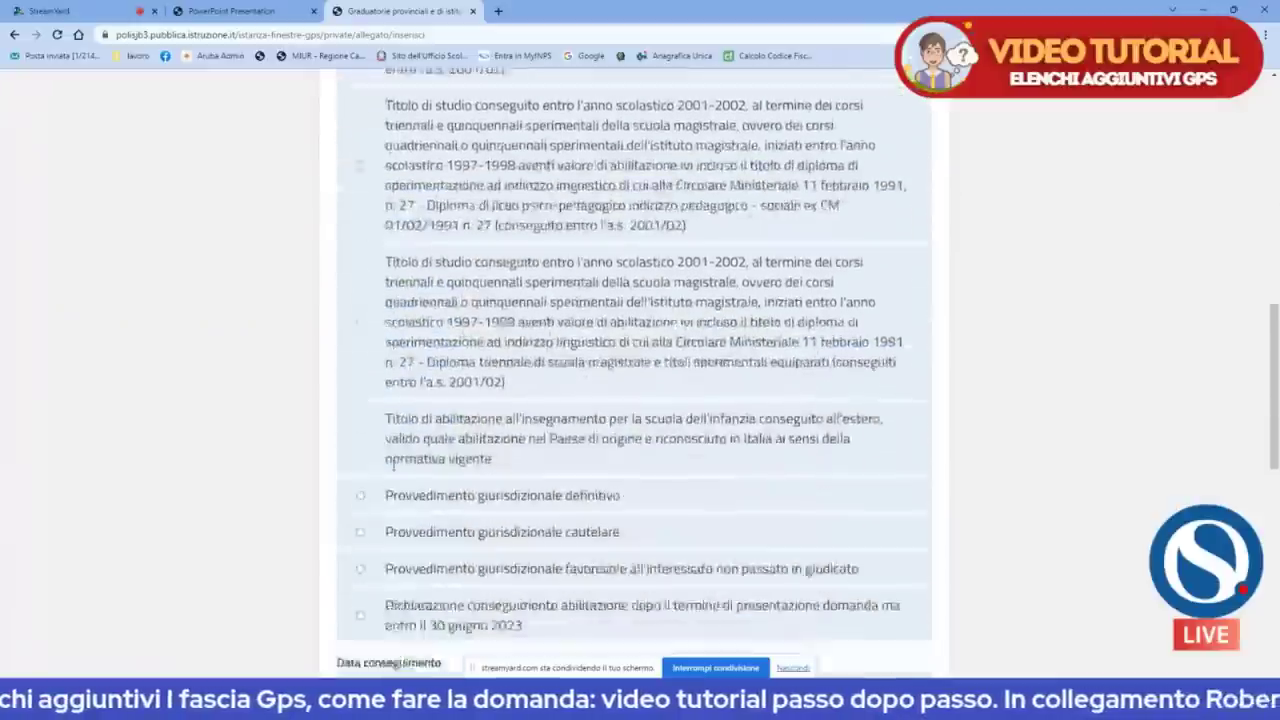
pyautogui.click(414, 330)
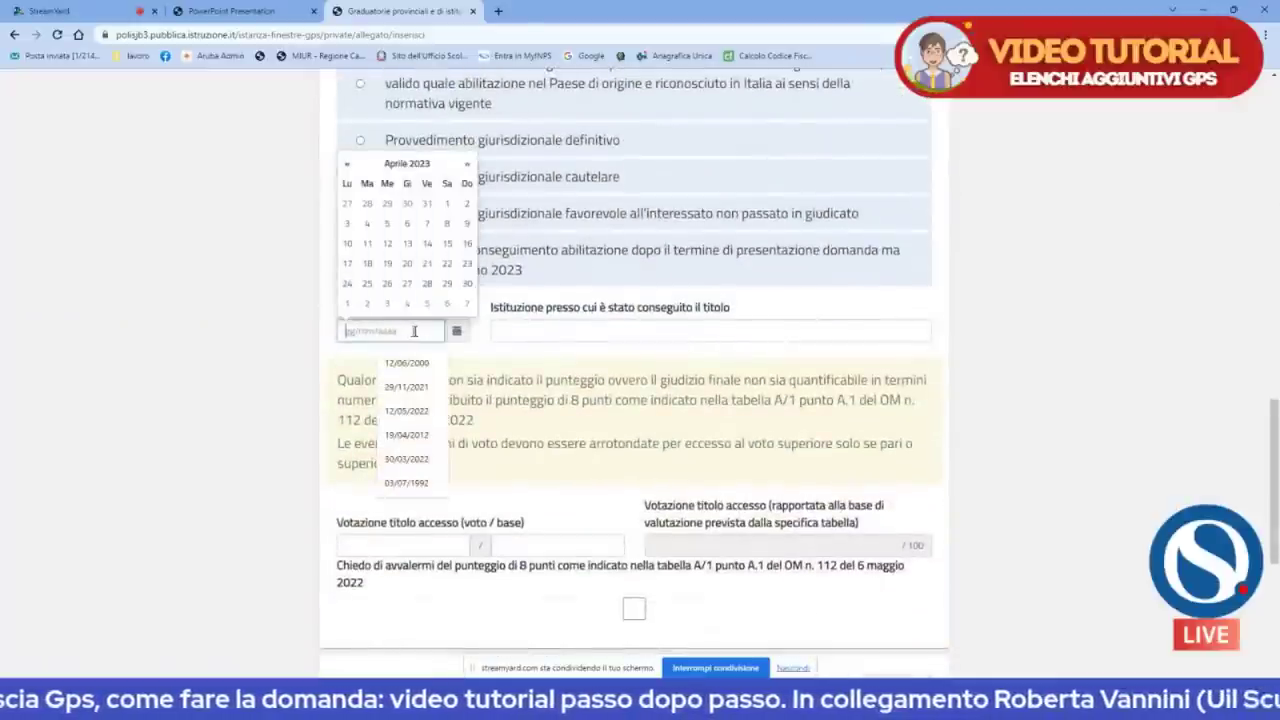
pyautogui.write('12/07/')
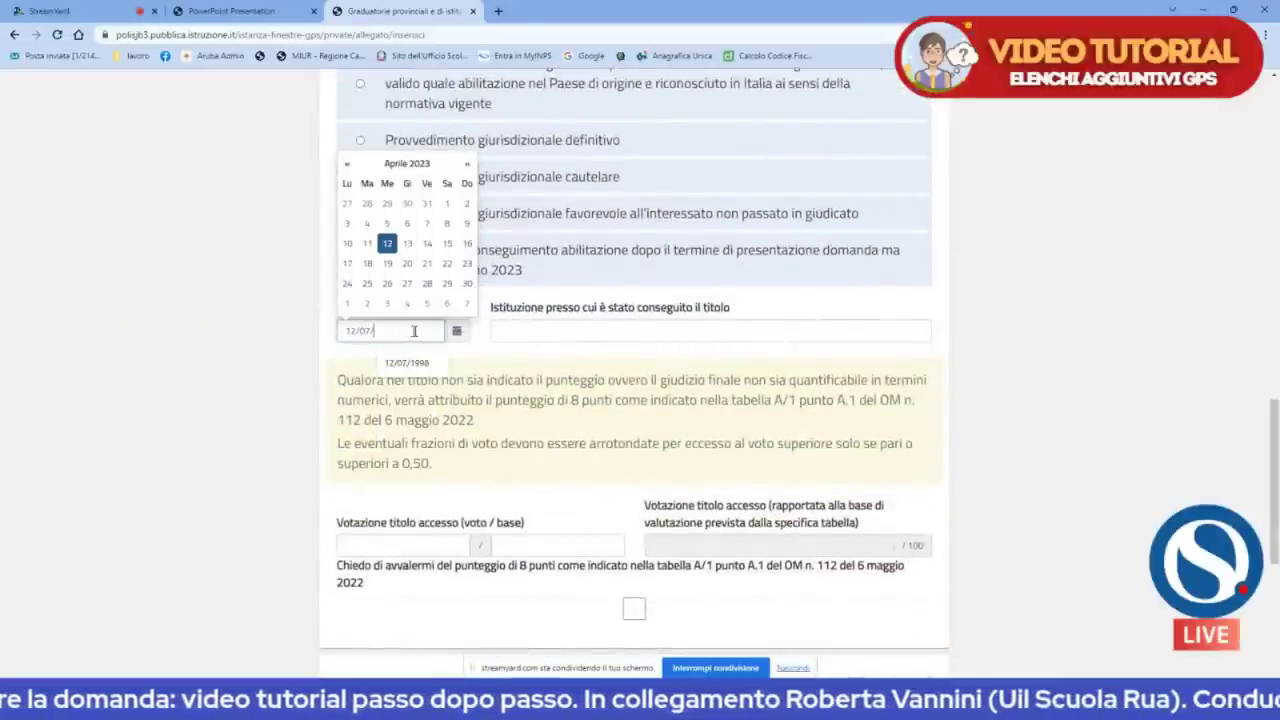
pyautogui.write('19')
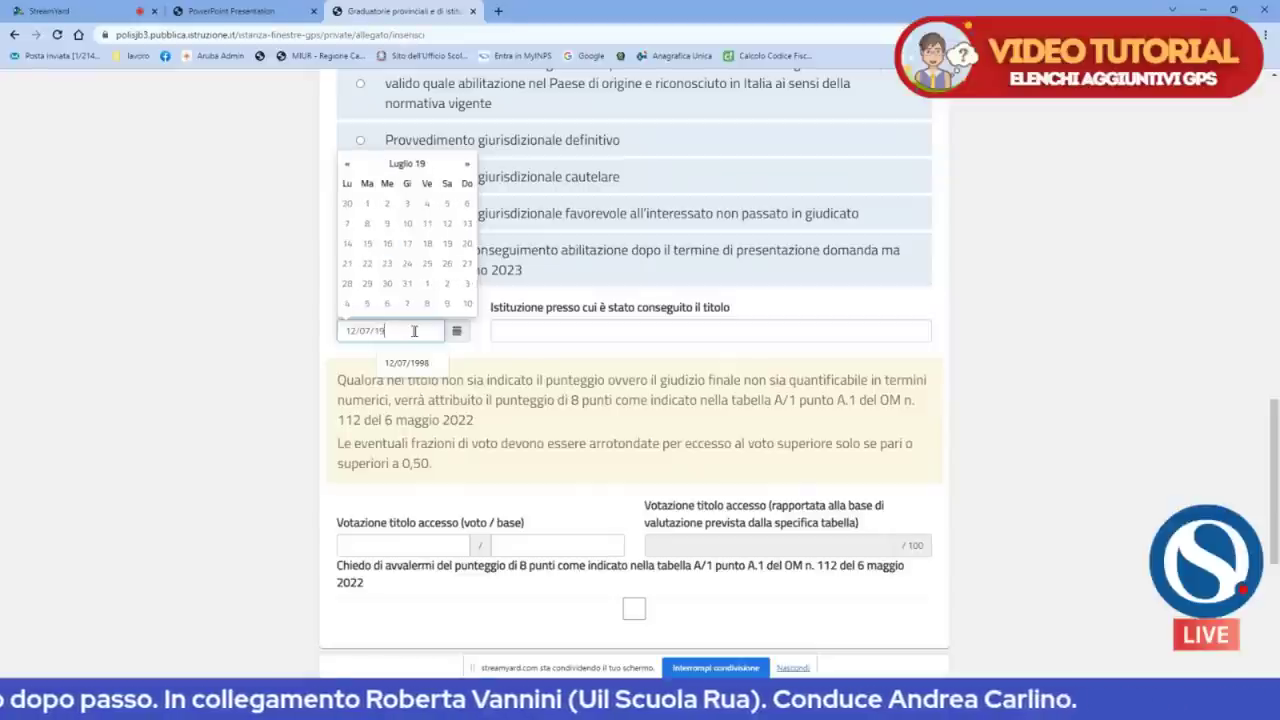
pyautogui.write('98')
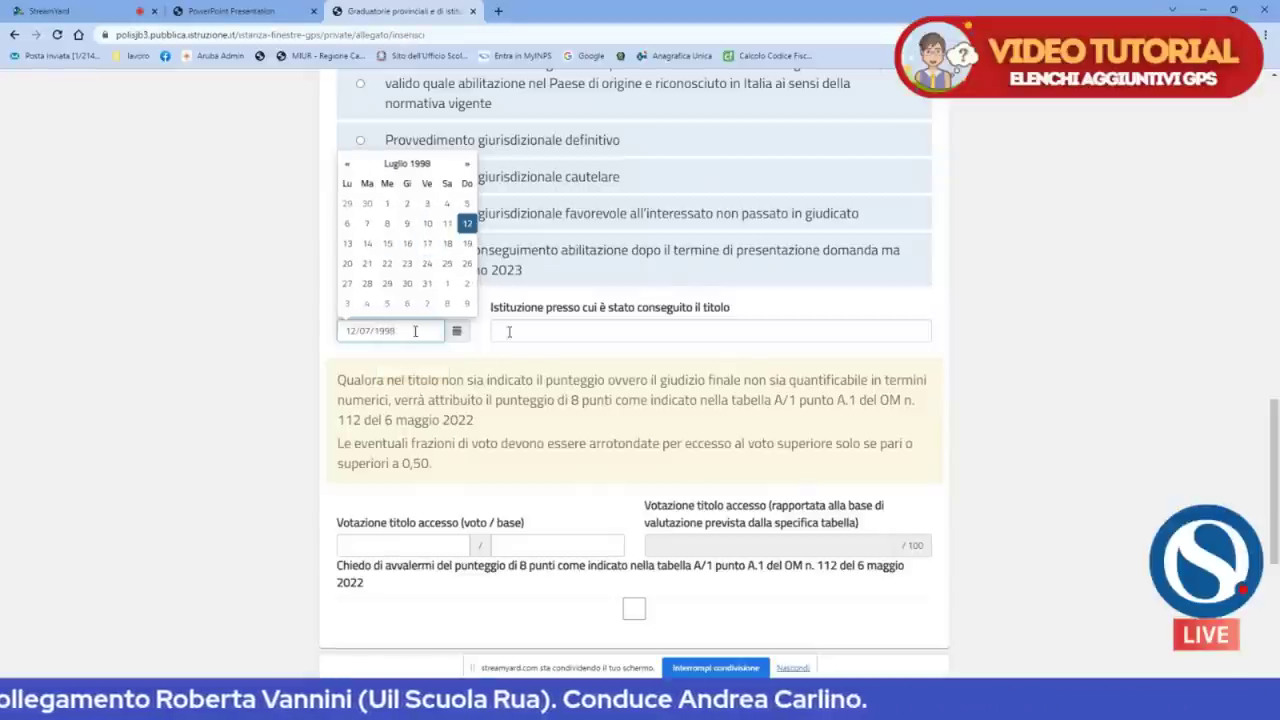
pyautogui.click(510, 331)
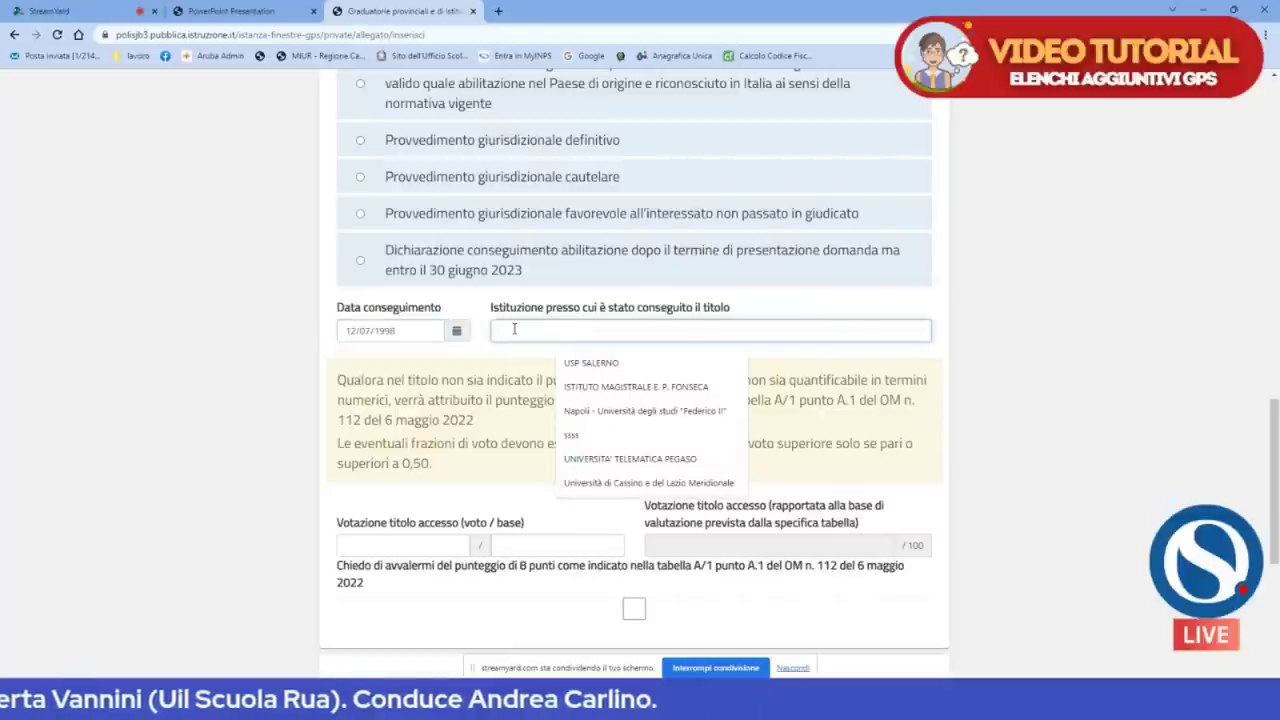
pyautogui.write('is')
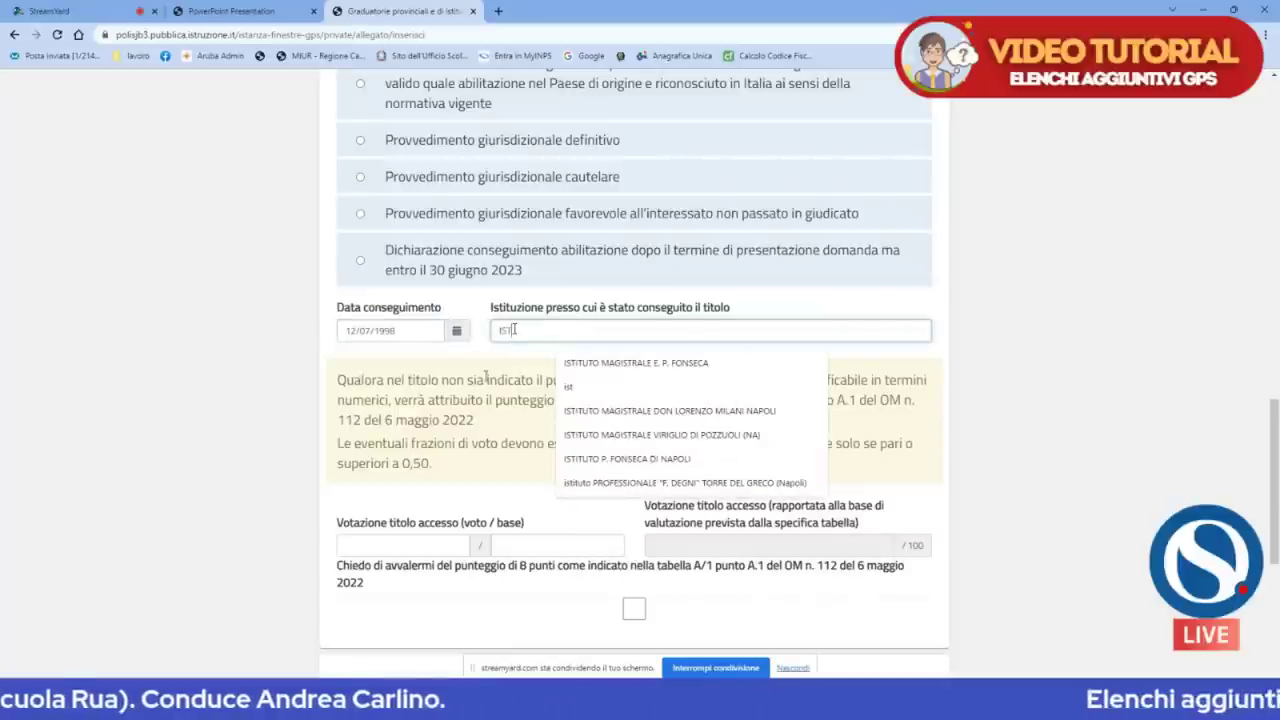
pyautogui.press('Down')
pyautogui.press('Return')
# Enter the infanzia access title's mark as 36 on a base of 60.
pyautogui.scroll(-2, 444, 355)
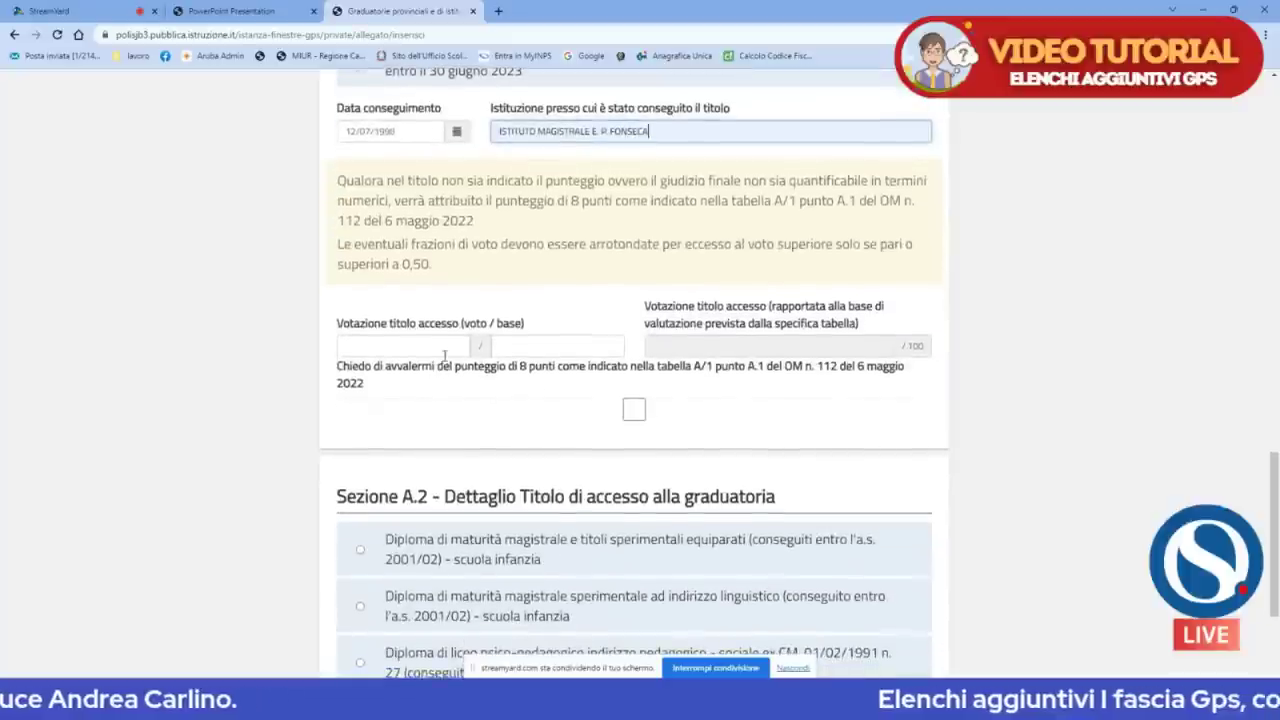
pyautogui.click(444, 355)
pyautogui.write('36')
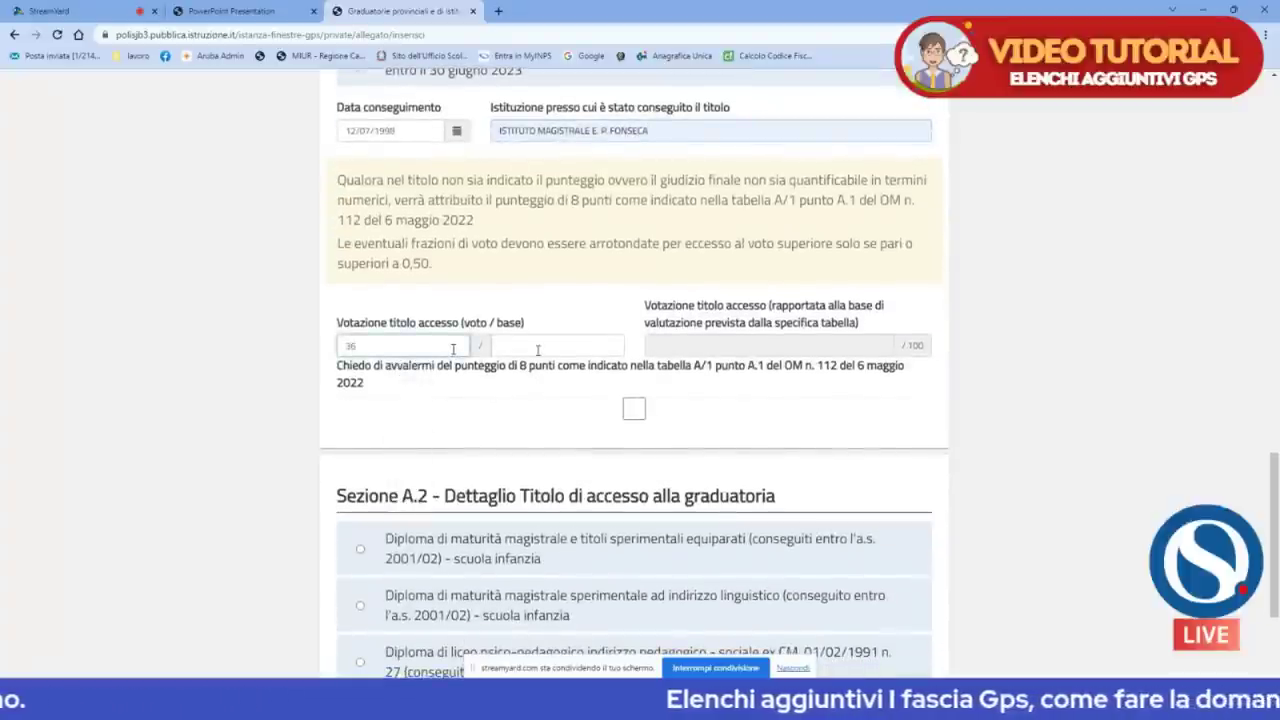
pyautogui.click(537, 349)
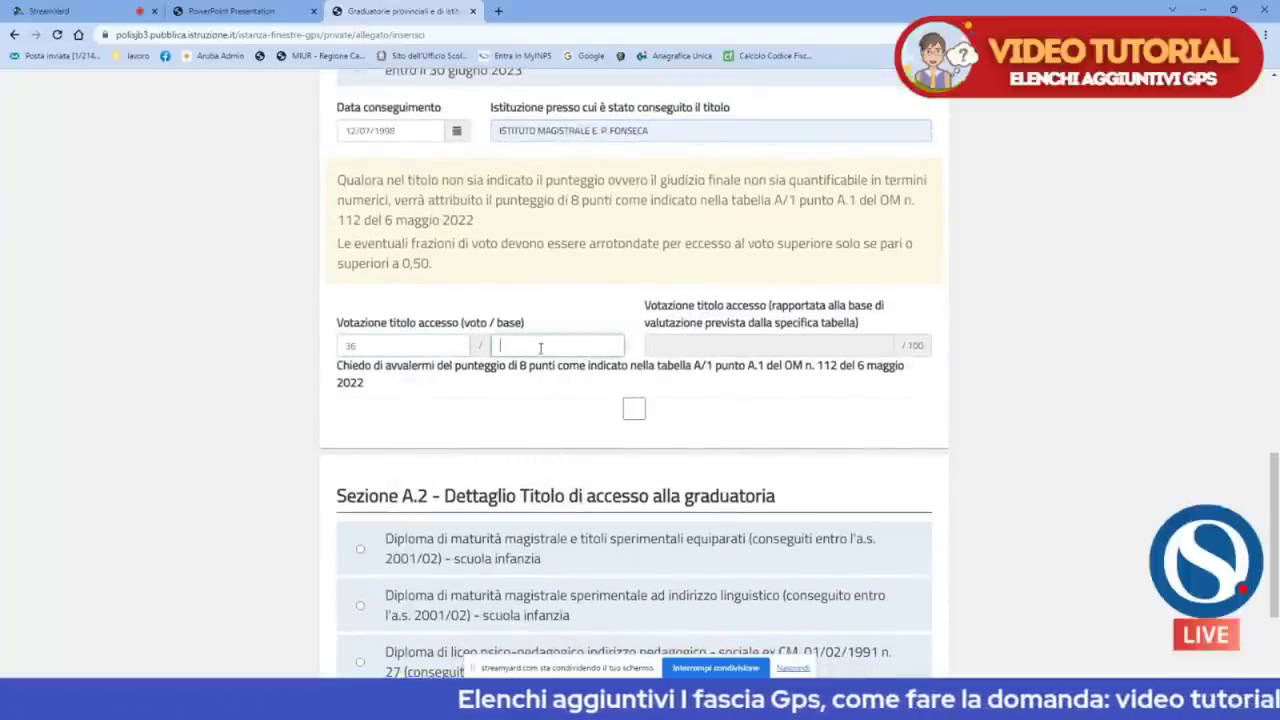
pyautogui.write('60')
# Mark "Diploma di maturità magistrale e titoli sperimentali equiparati" for scuola infanzia in Sezione A.2 and submit the entry.
pyautogui.scroll(-2, 364, 362)
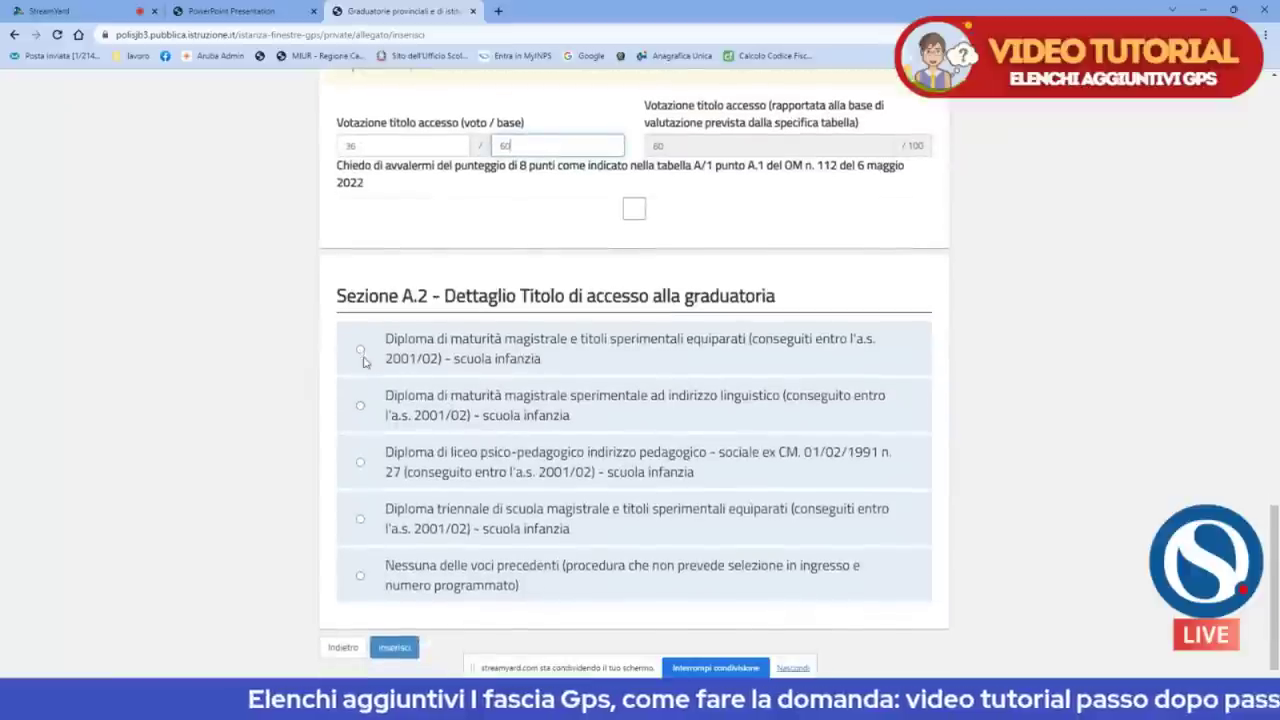
pyautogui.click(361, 351)
pyautogui.click(394, 647)
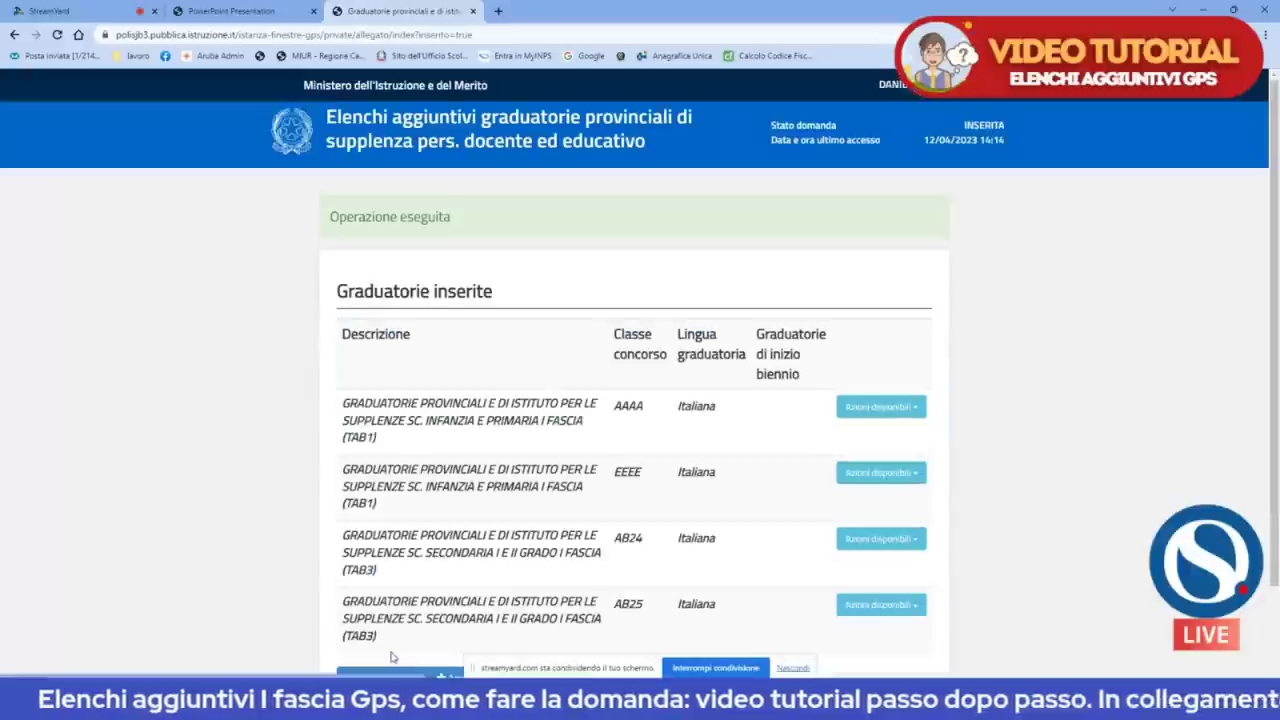
# Return to the application's section overview and open Titoli ulteriori rispetto al titolo di accesso - Sezione B.
pyautogui.scroll(-2, 393, 656)
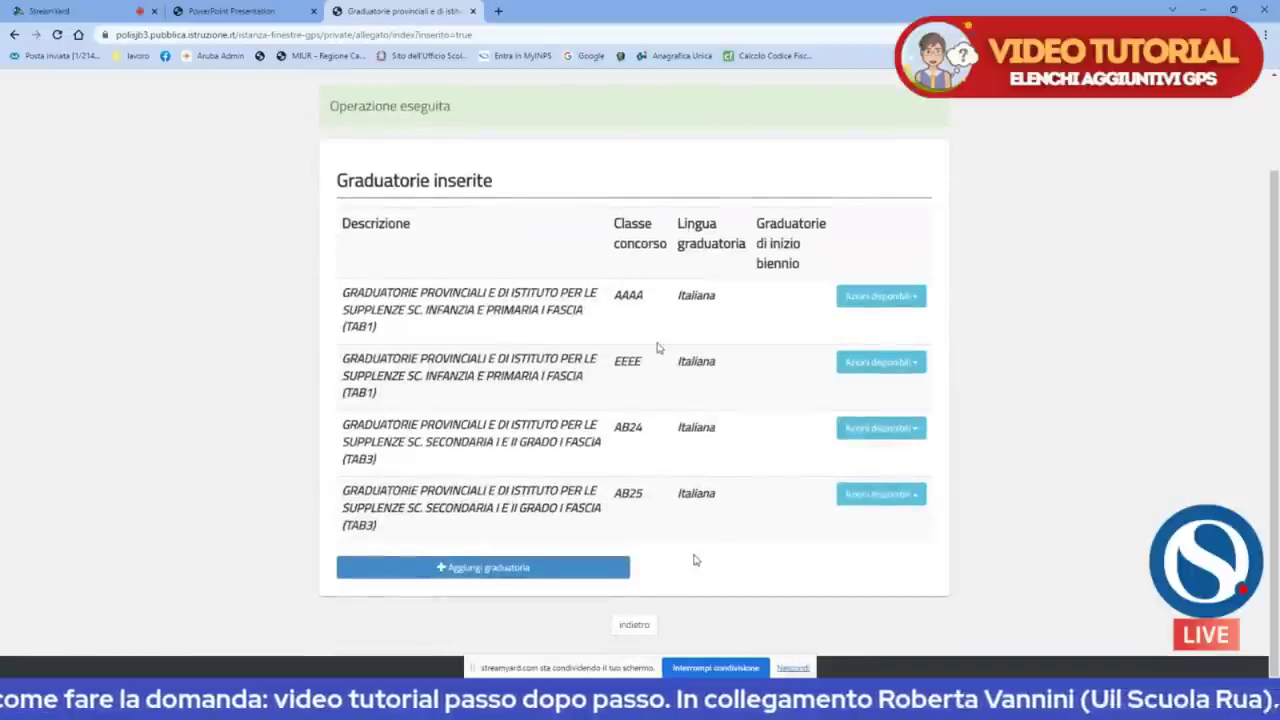
pyautogui.click(630, 627)
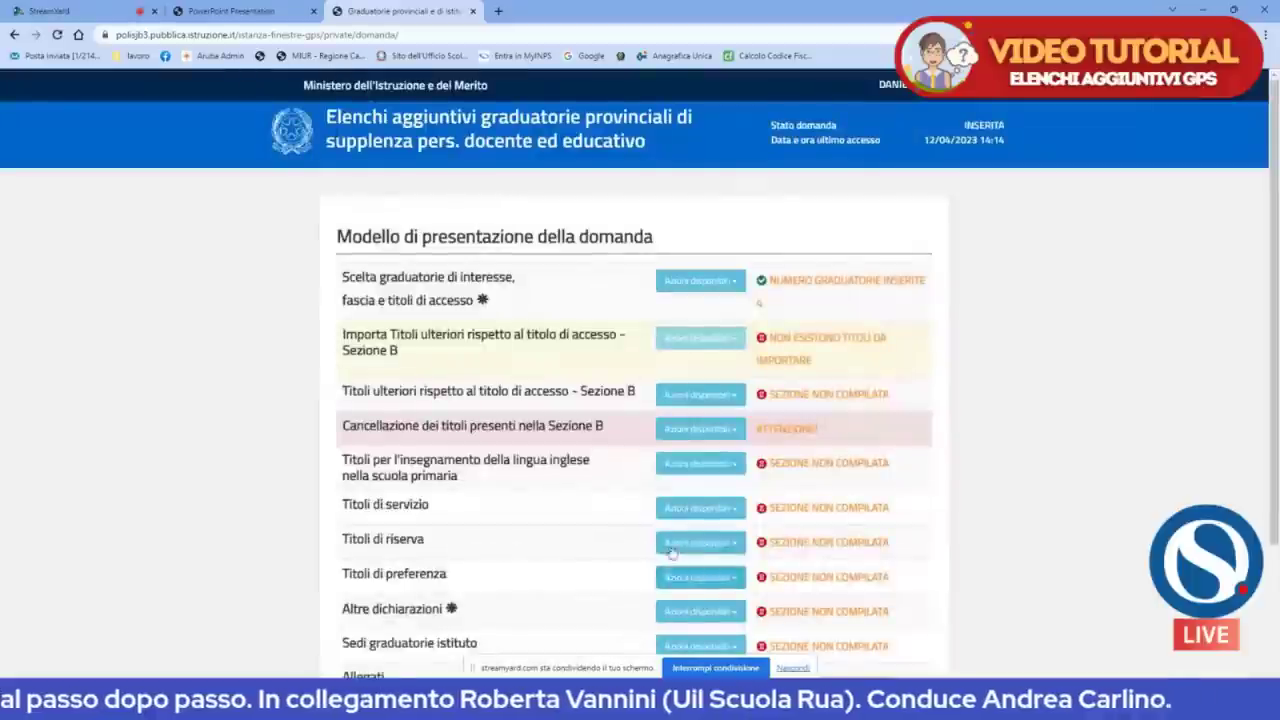
pyautogui.scroll(-2, 672, 552)
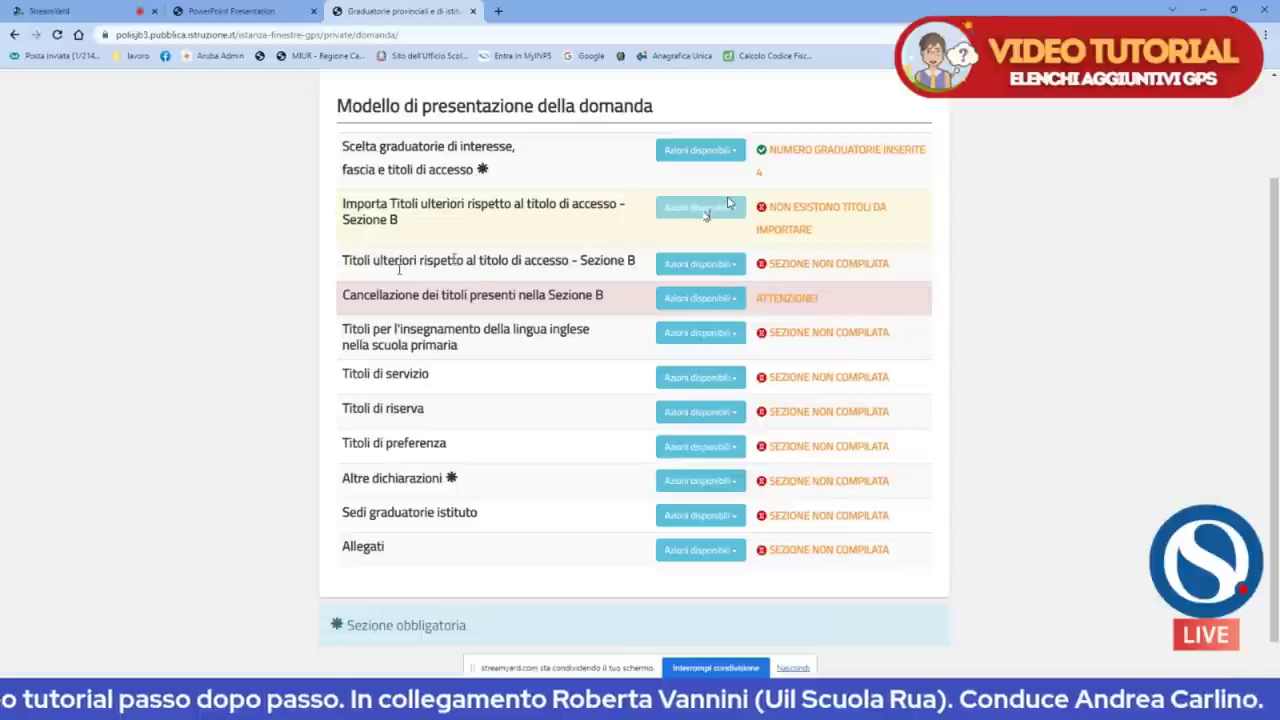
pyautogui.click(721, 265)
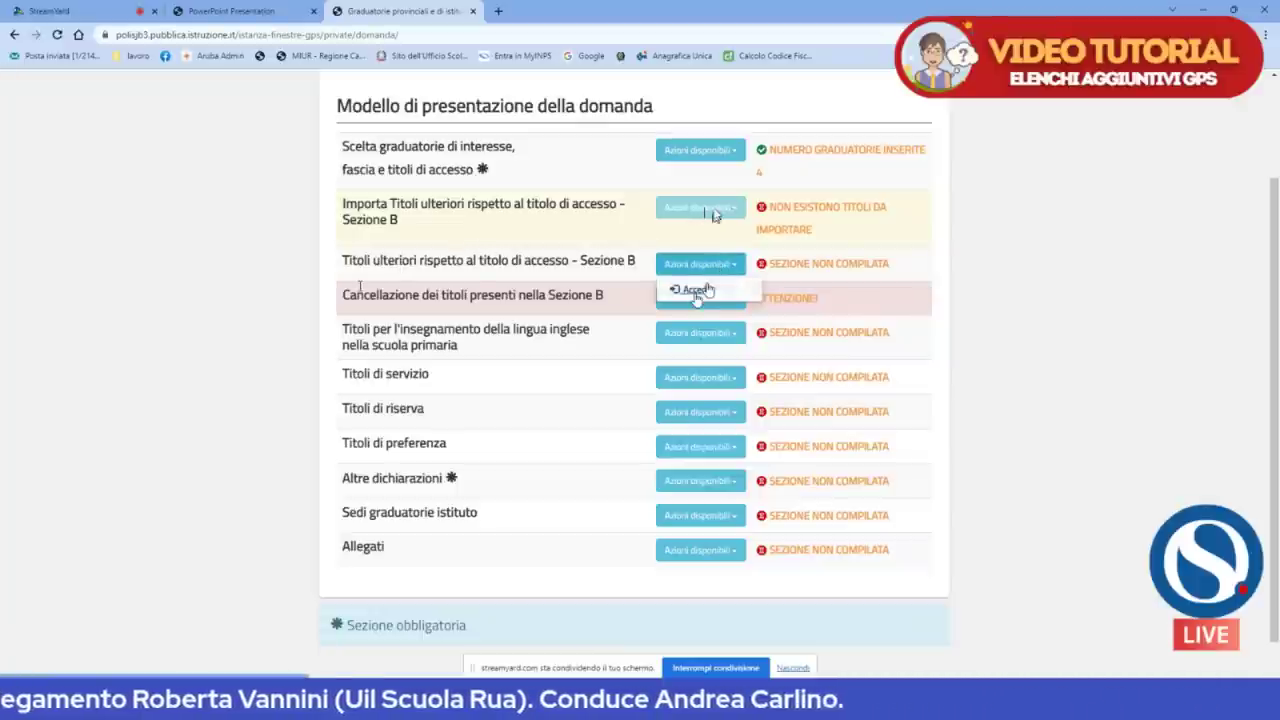
pyautogui.click(693, 289)
pyautogui.scroll(-4, 686, 291)
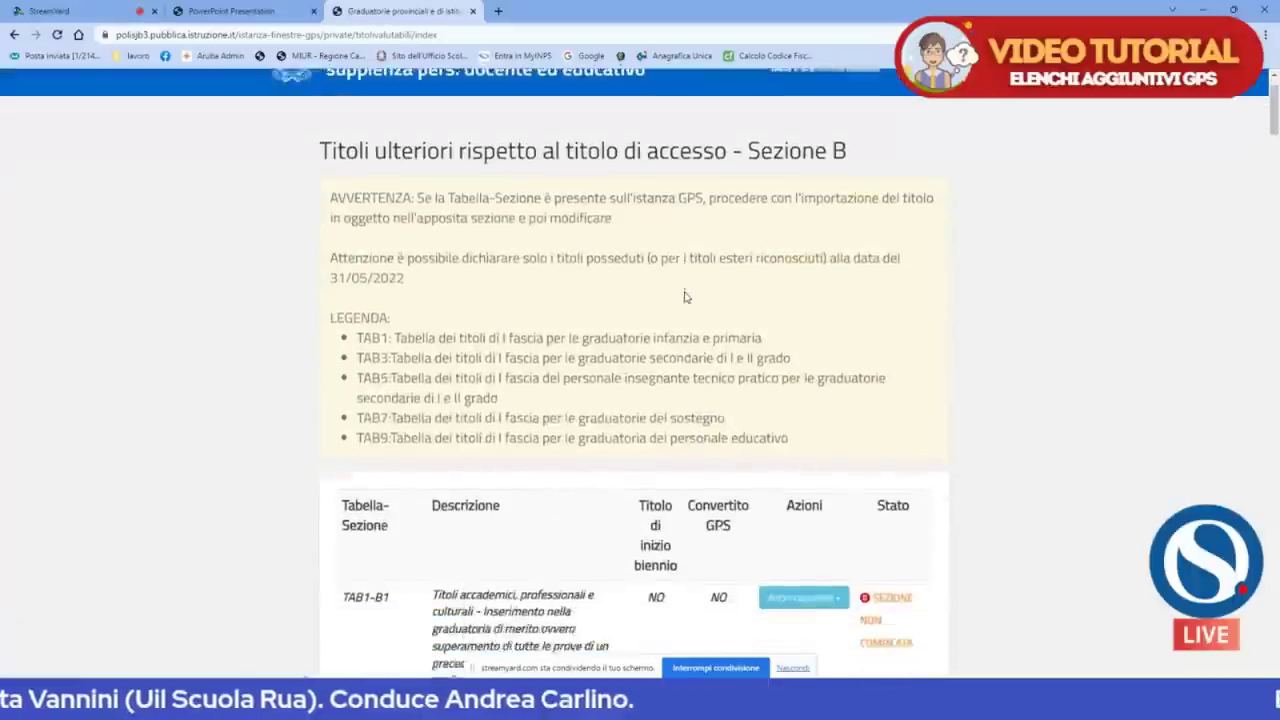
# In Sezione B, open TAB1-B3 for insertion and add a new title entry for the A-48 and A-49 scienze motorie degree.
pyautogui.scroll(-5, 684, 291)
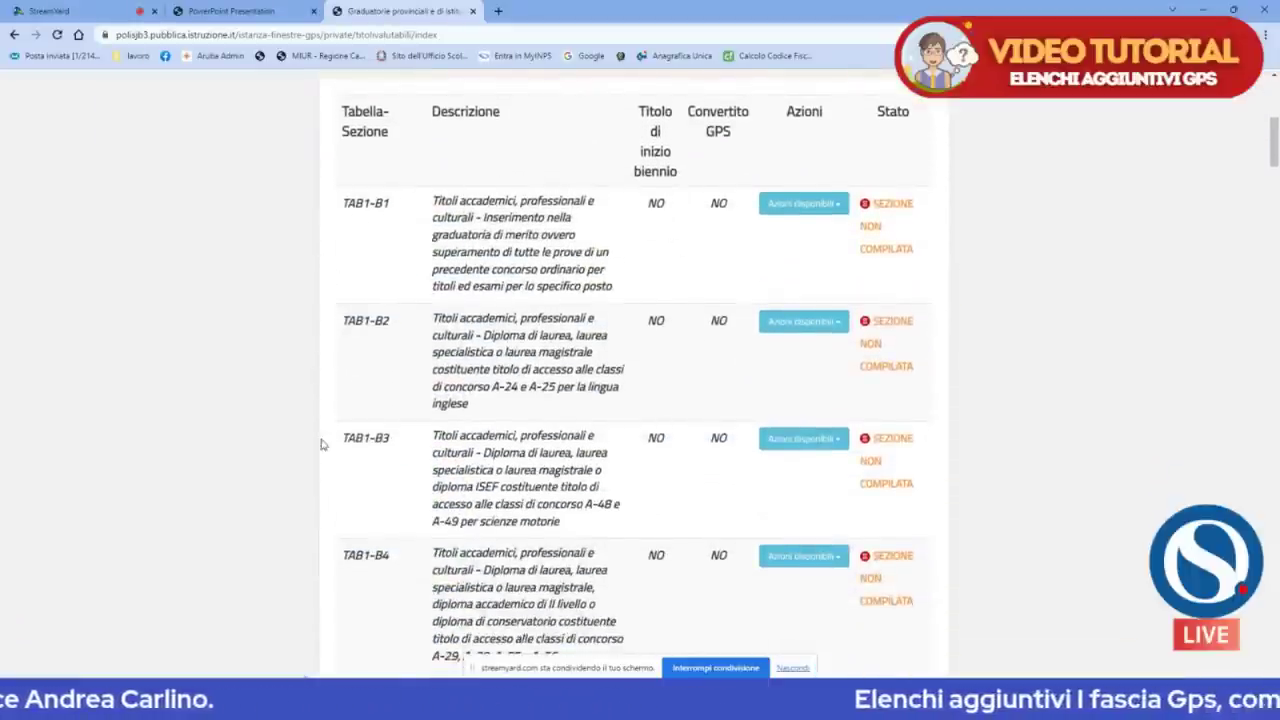
pyautogui.scroll(-3, 322, 450)
pyautogui.scroll(-3, 322, 450)
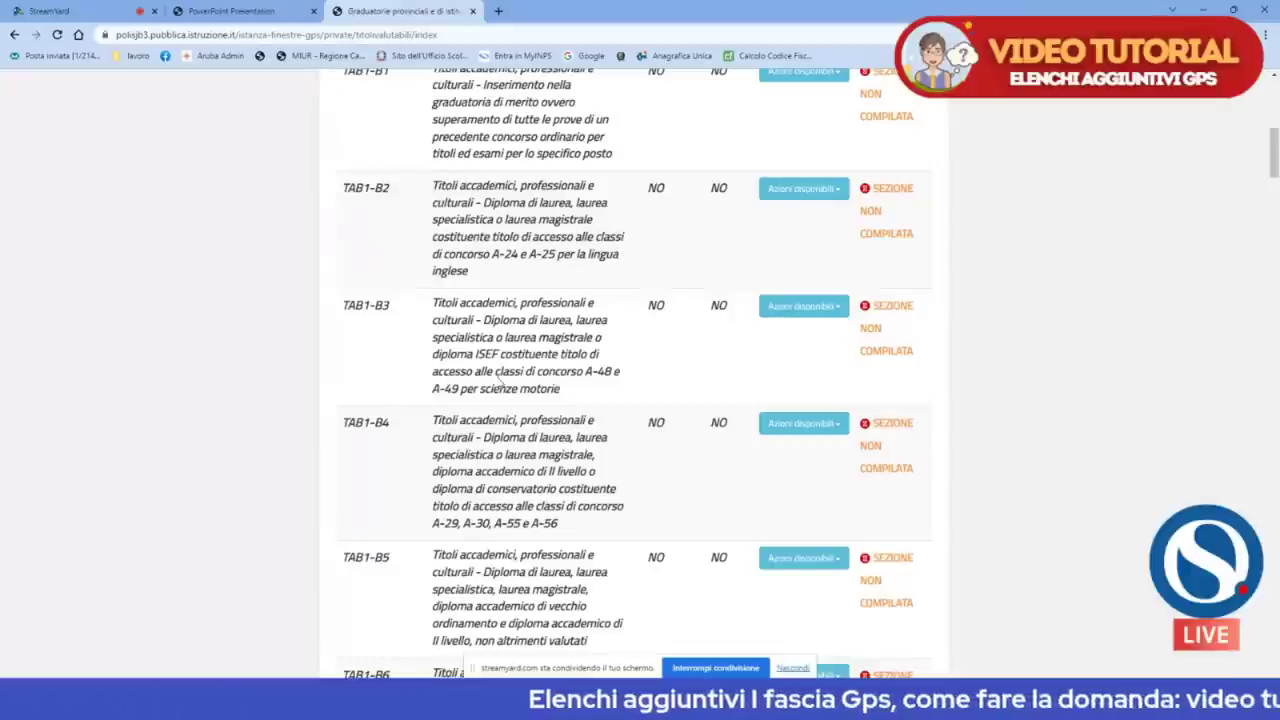
pyautogui.scroll(2, 500, 383)
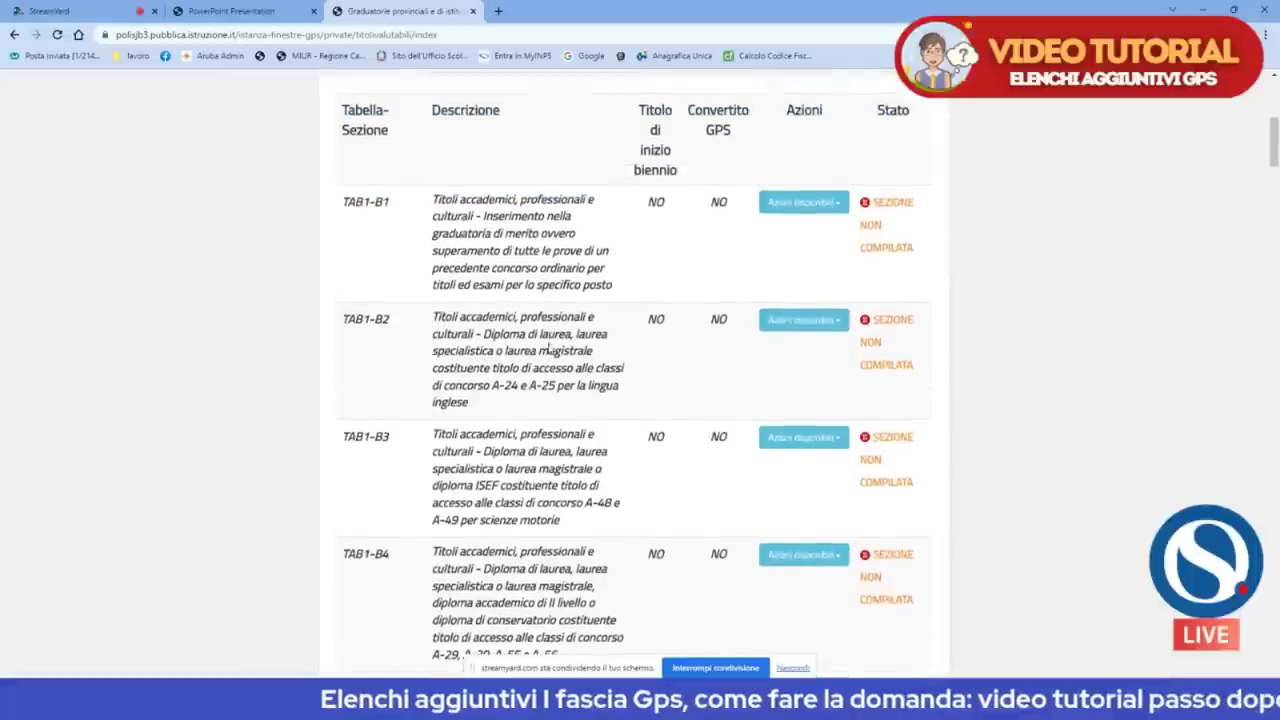
pyautogui.scroll(-1, 598, 342)
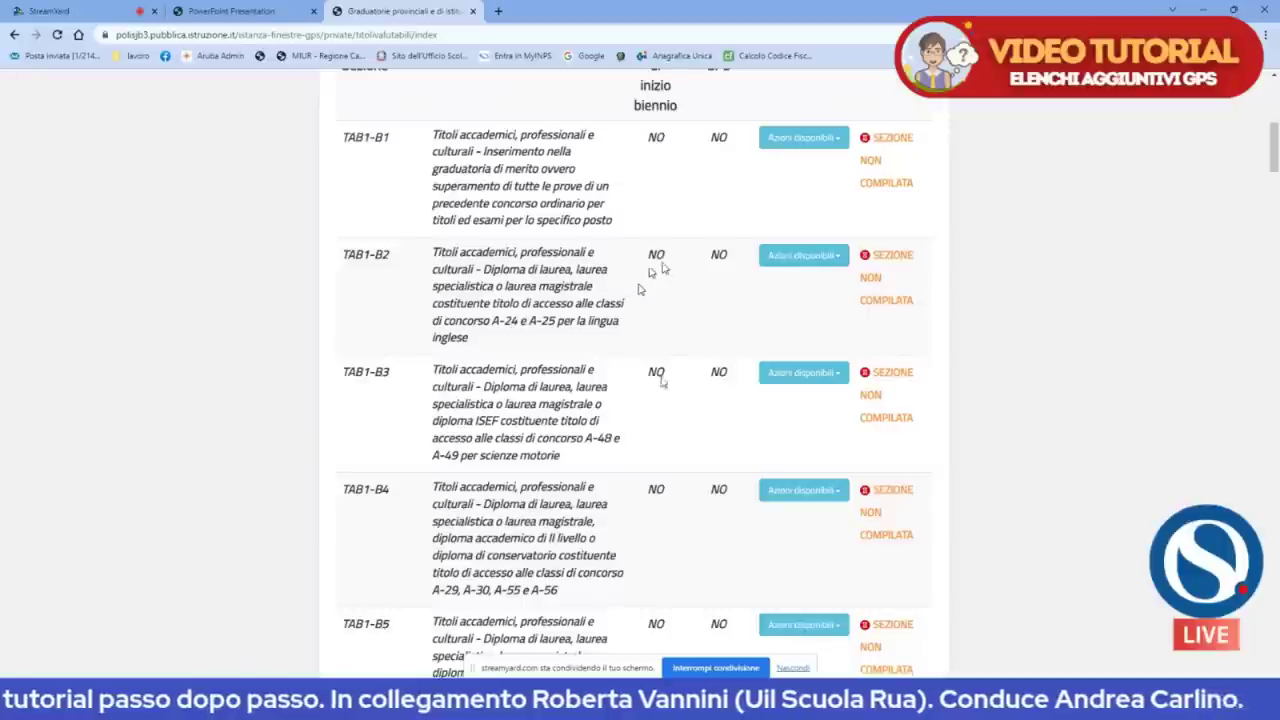
pyautogui.click(804, 374)
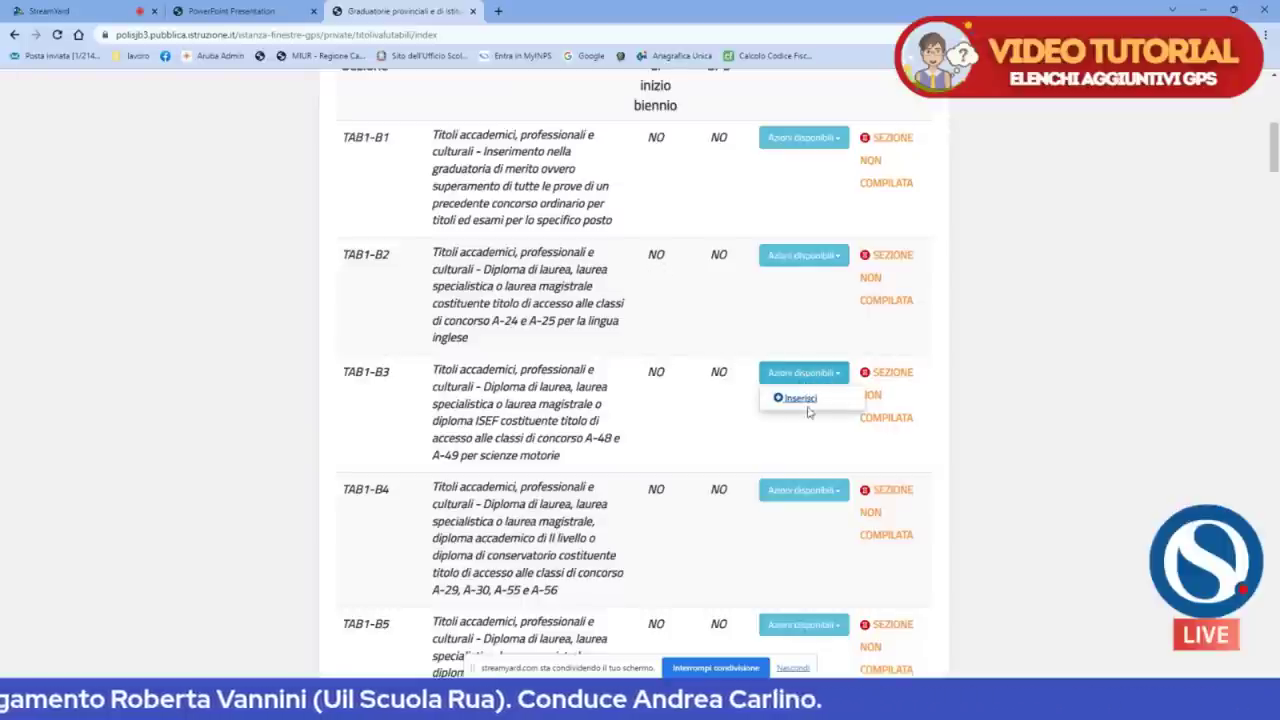
pyautogui.click(801, 399)
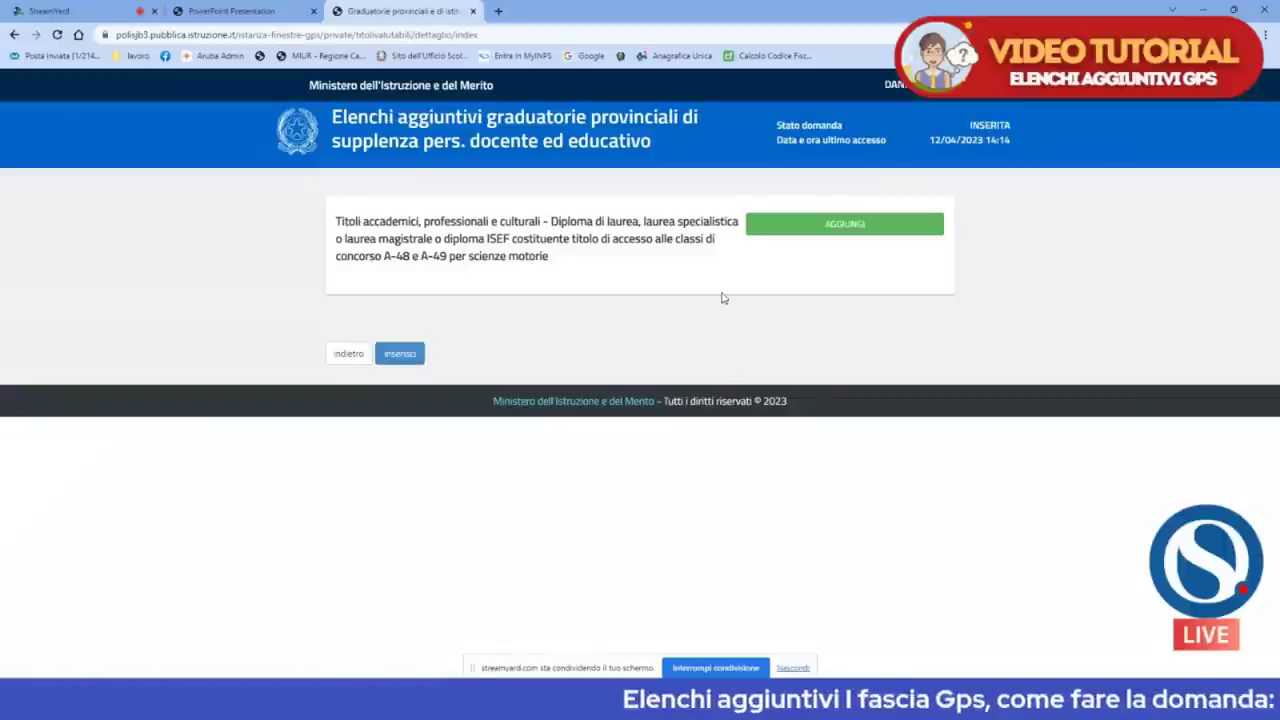
pyautogui.click(840, 232)
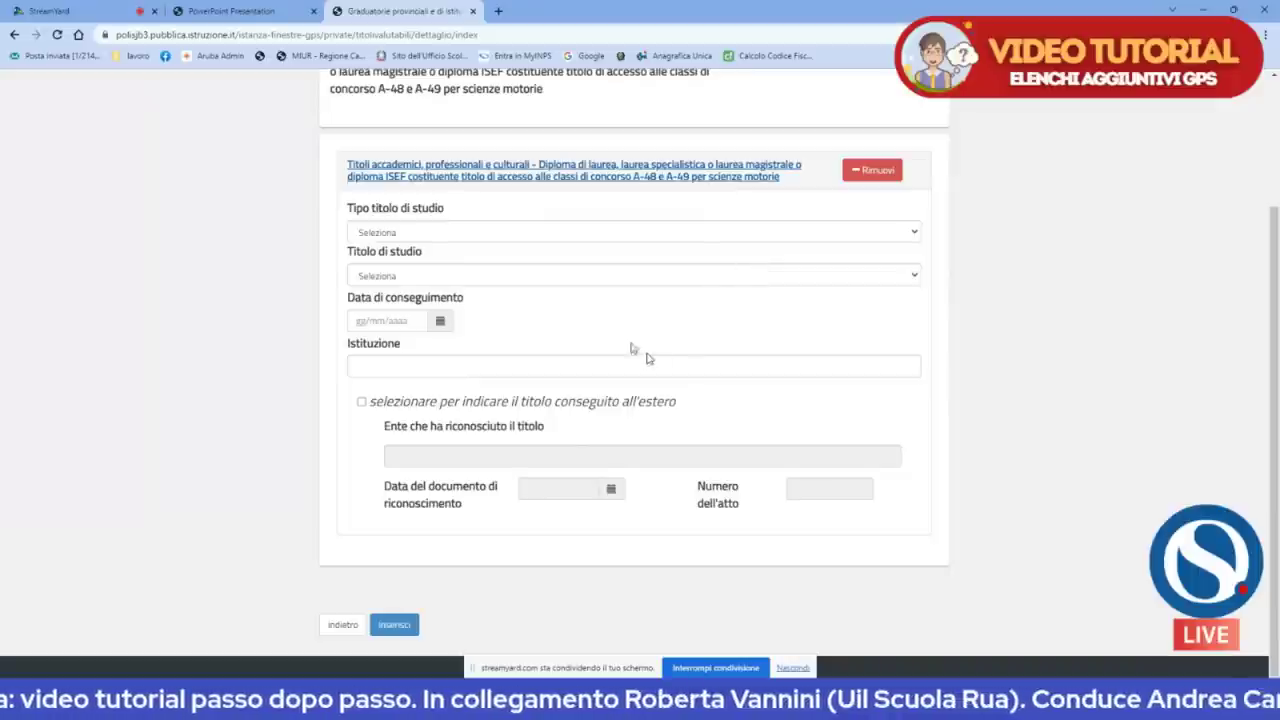
# Set Tipo titolo di studio to Laurea Vecchio ordinamento and Titolo di studio to LAUREA IN LINGUE E LETTERATURE STRANIERE.
pyautogui.click(448, 234)
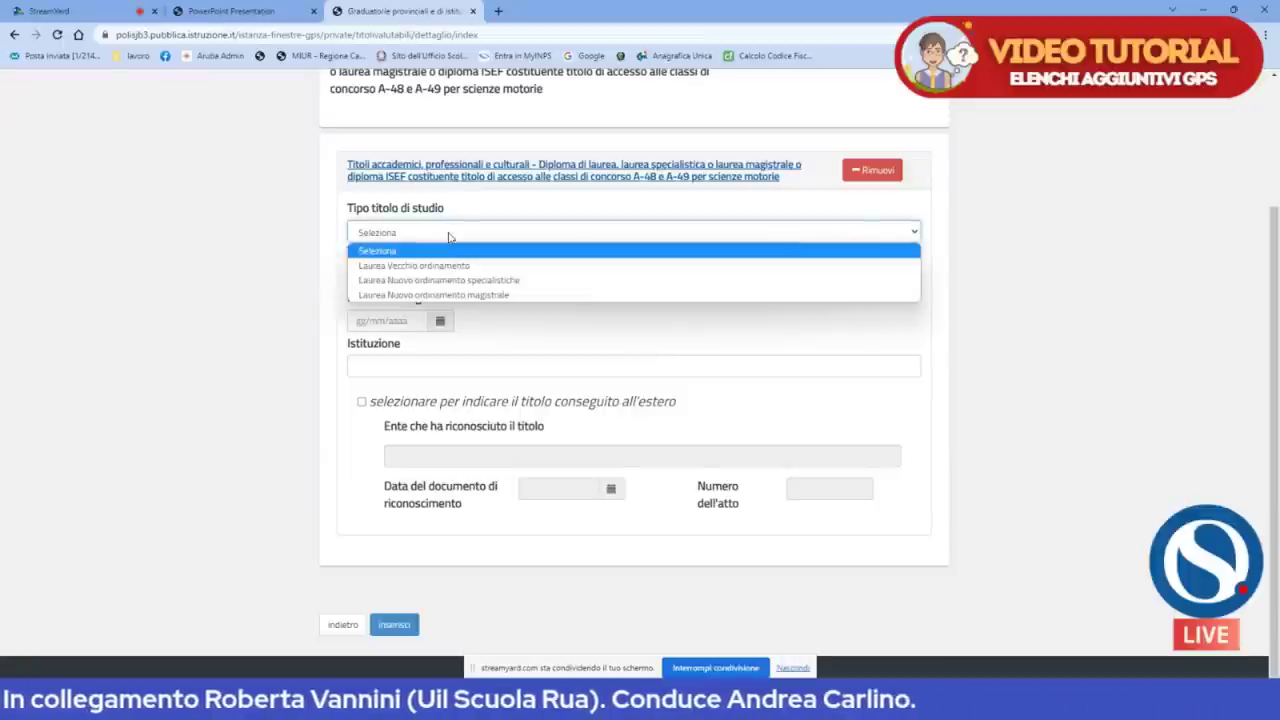
pyautogui.click(445, 265)
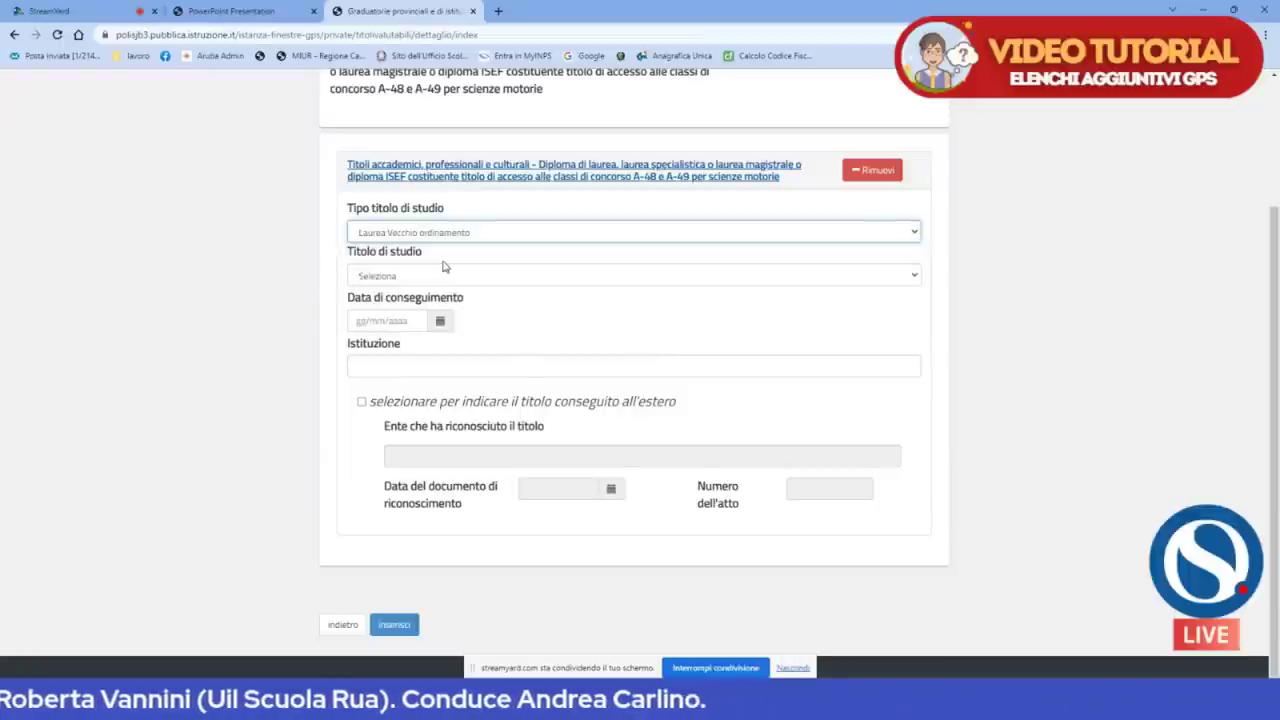
pyautogui.click(435, 275)
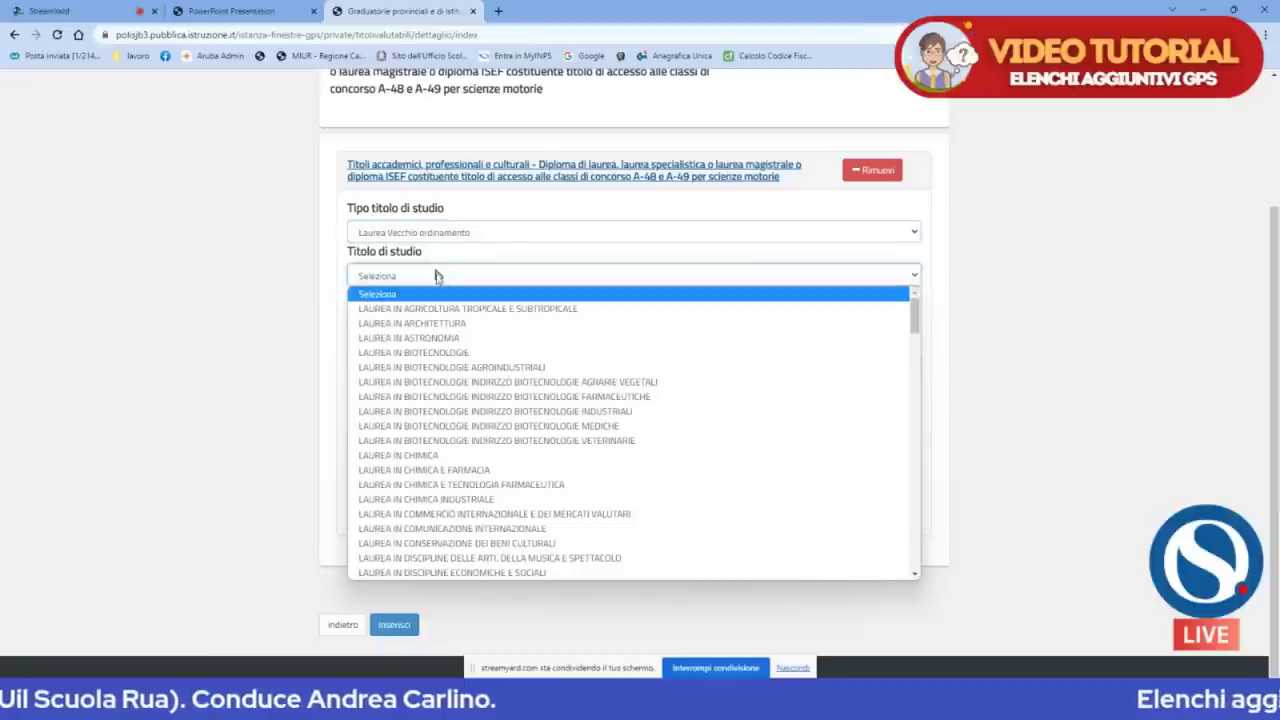
pyautogui.scroll(-5, 443, 320)
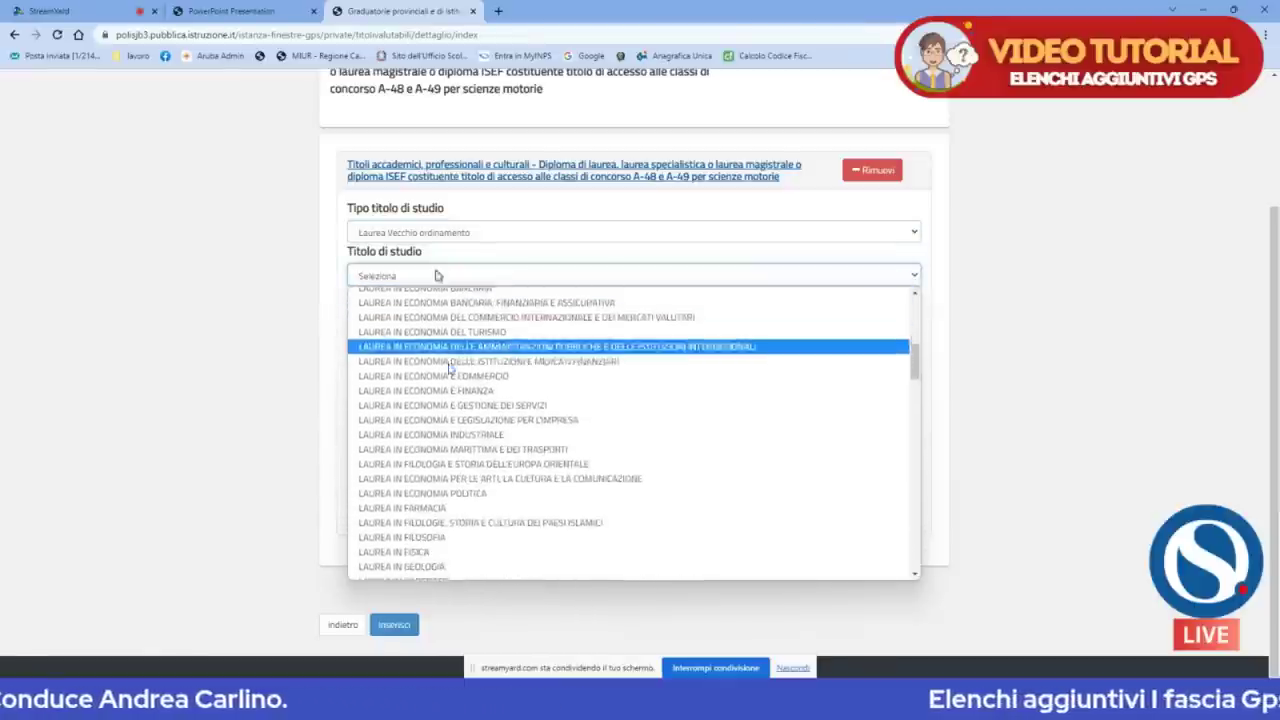
pyautogui.scroll(-8, 440, 380)
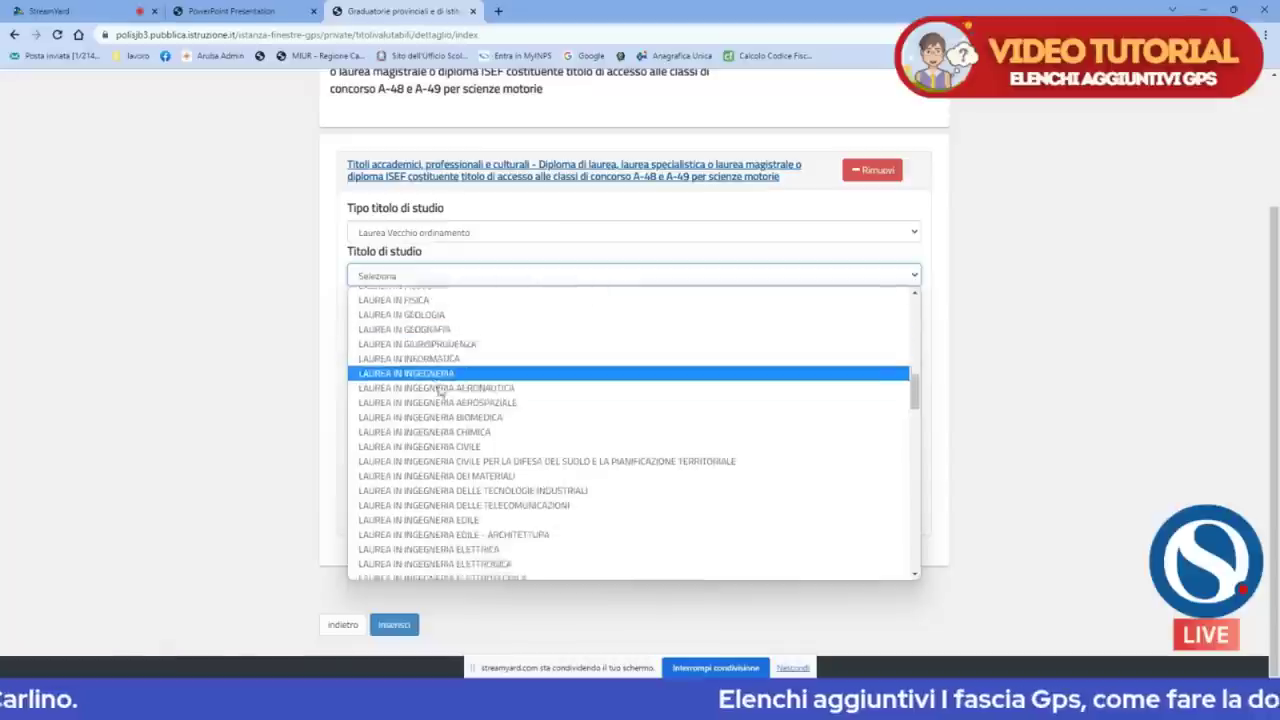
pyautogui.scroll(-6, 440, 395)
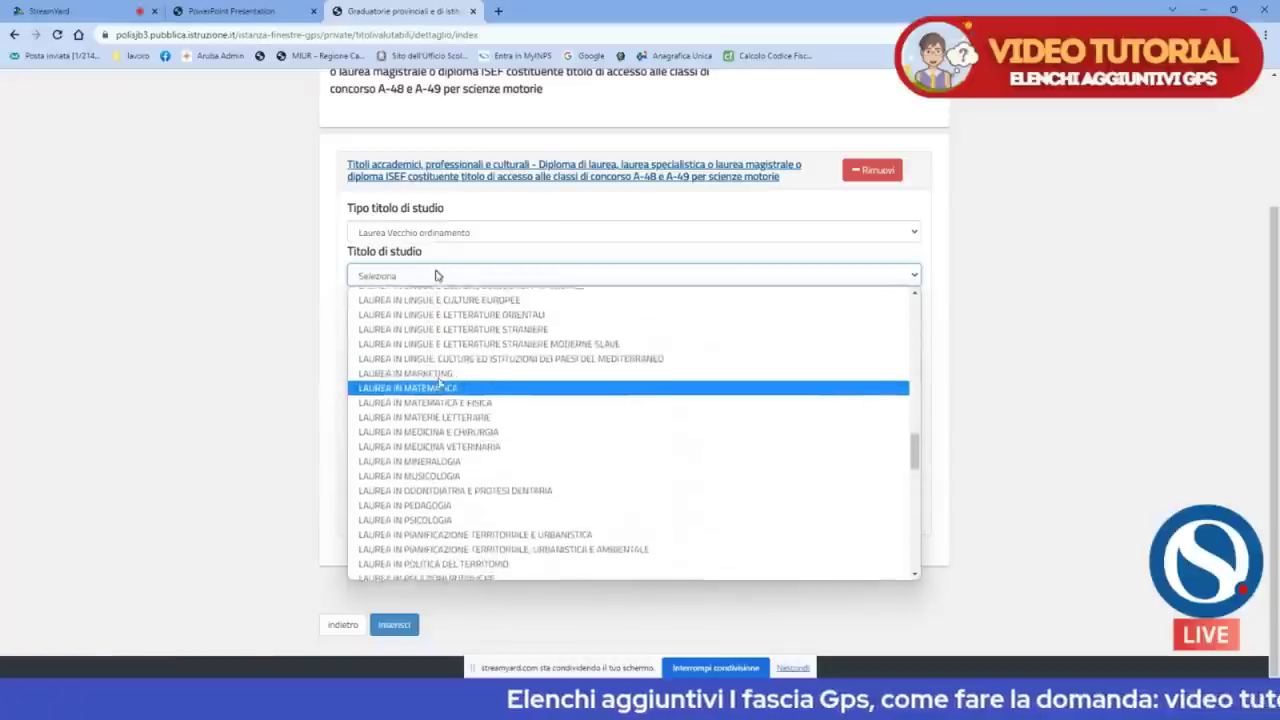
pyautogui.click(503, 399)
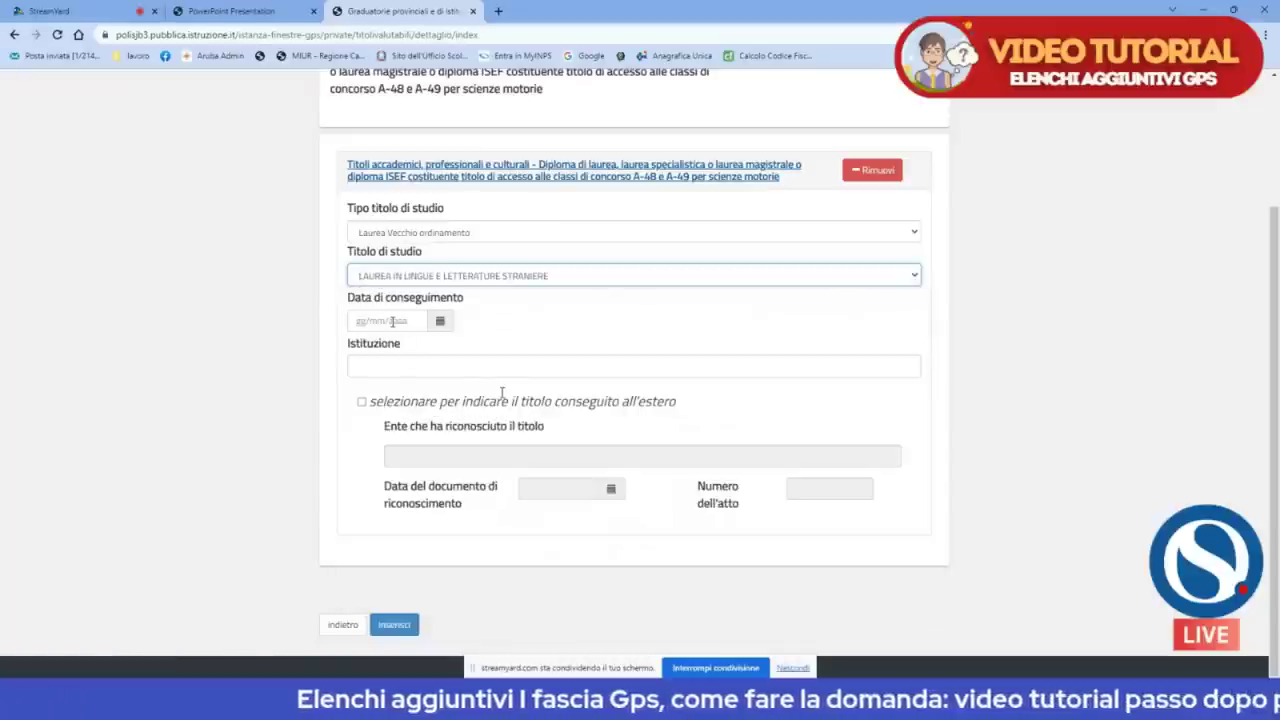
# Set the TAB1-B3 title's Data di conseguimento to 23/10/1998.
pyautogui.click(392, 320)
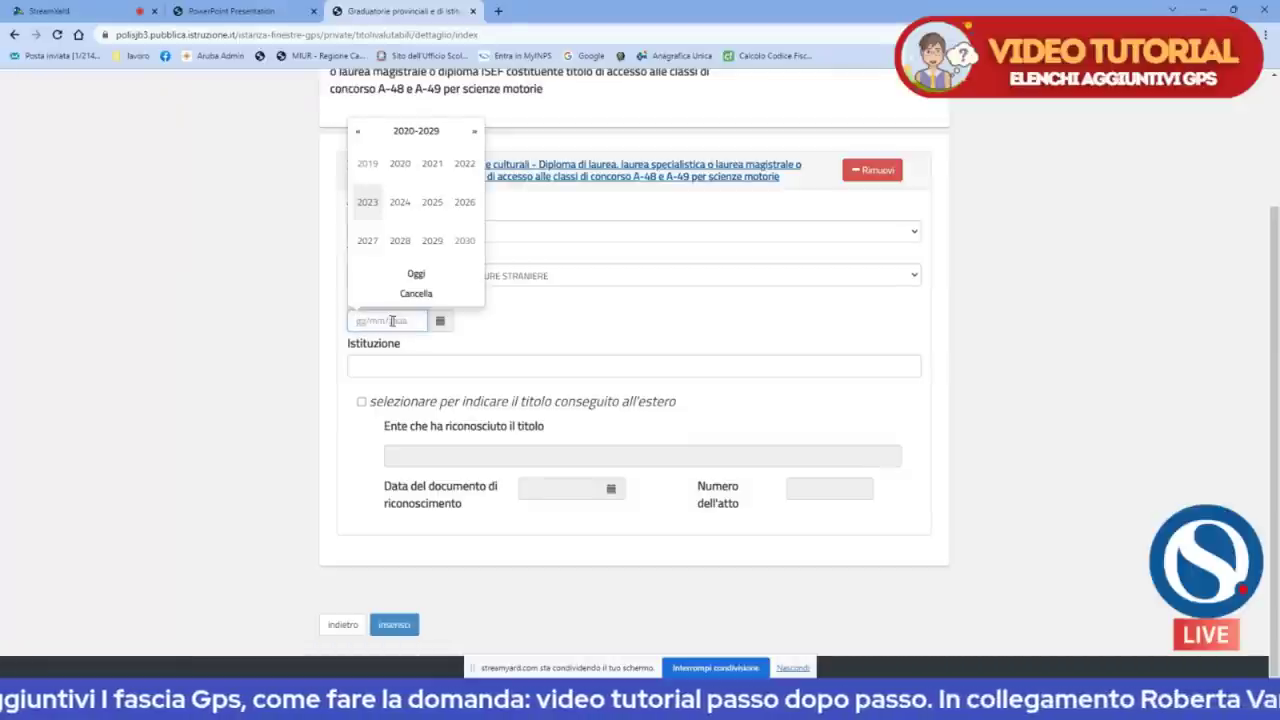
pyautogui.write('23')
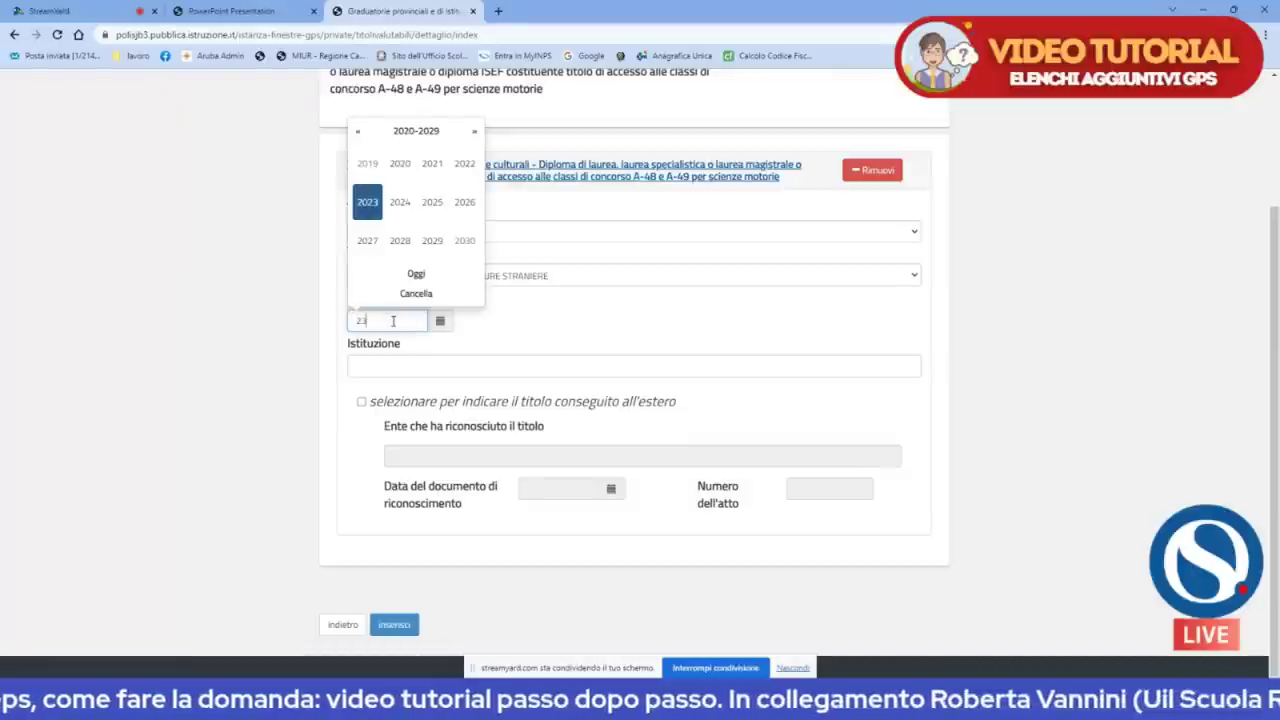
pyautogui.write('/10/1998')
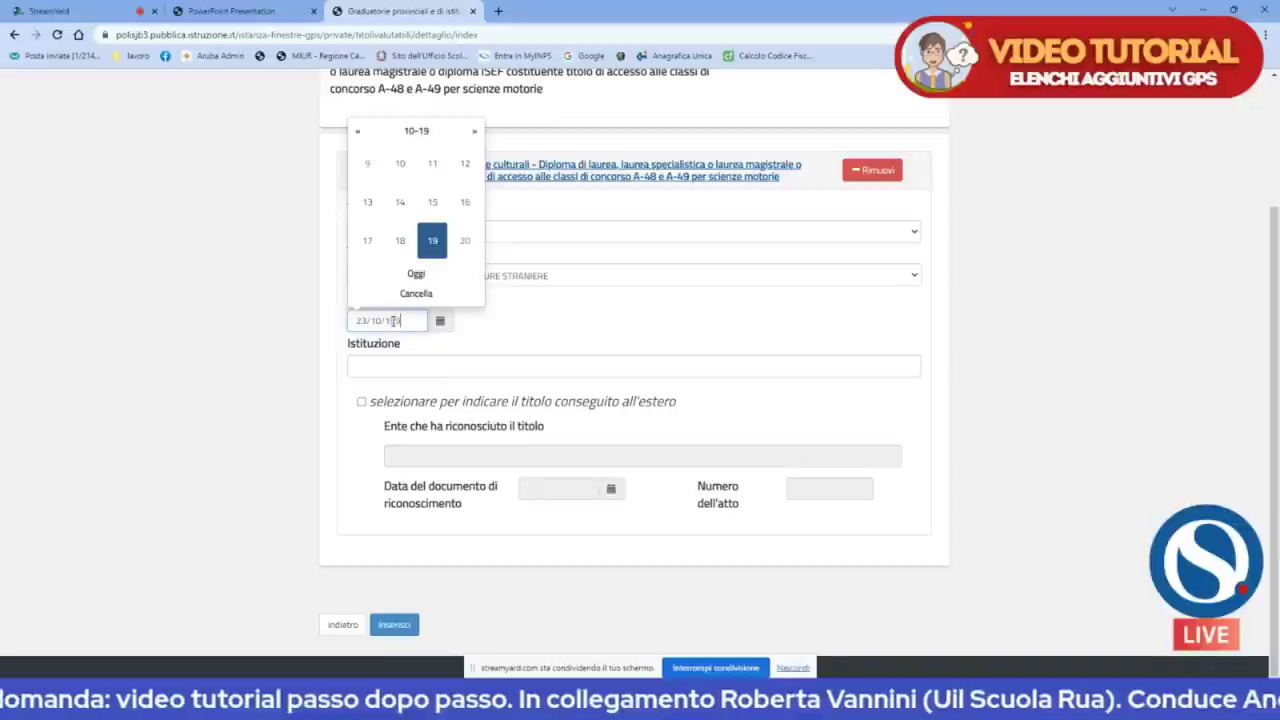
# Set Istituzione to UNIVERSITA' SUOR ORSOLA BENINCASA NAPOLI and submit the TAB1-B3 title entry.
pyautogui.click(399, 365)
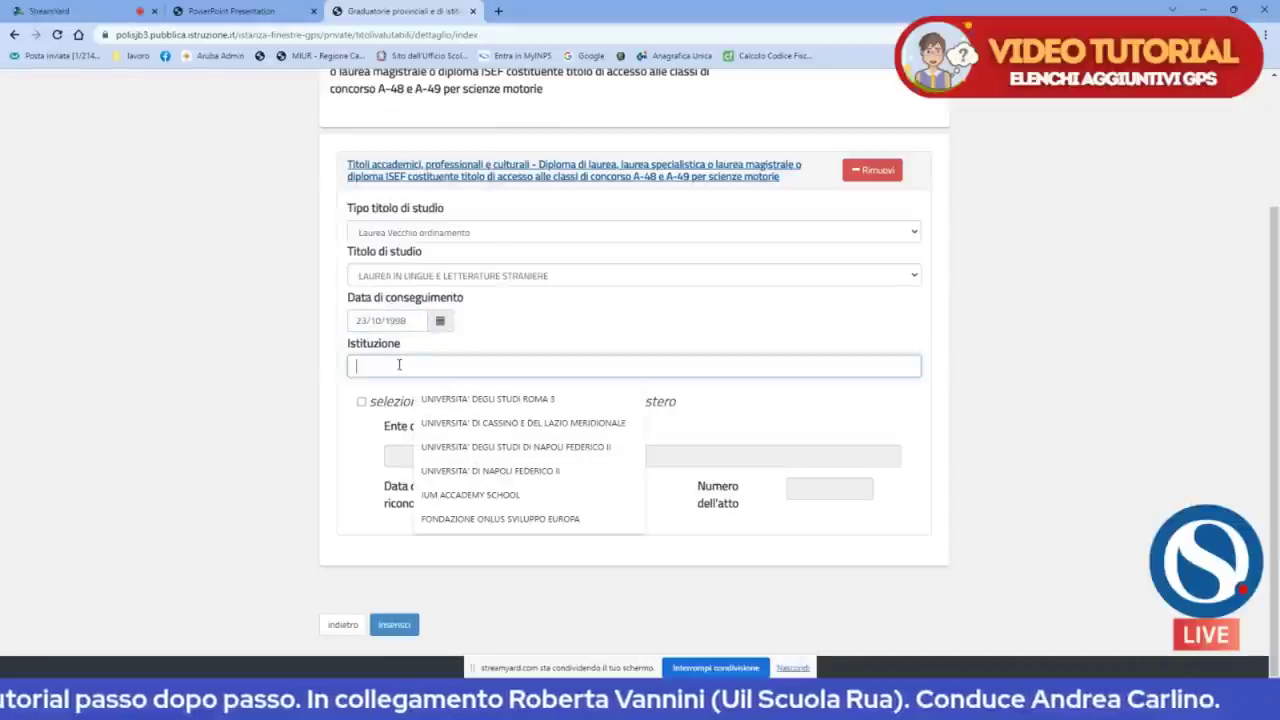
pyautogui.write('UNIVERSIT')
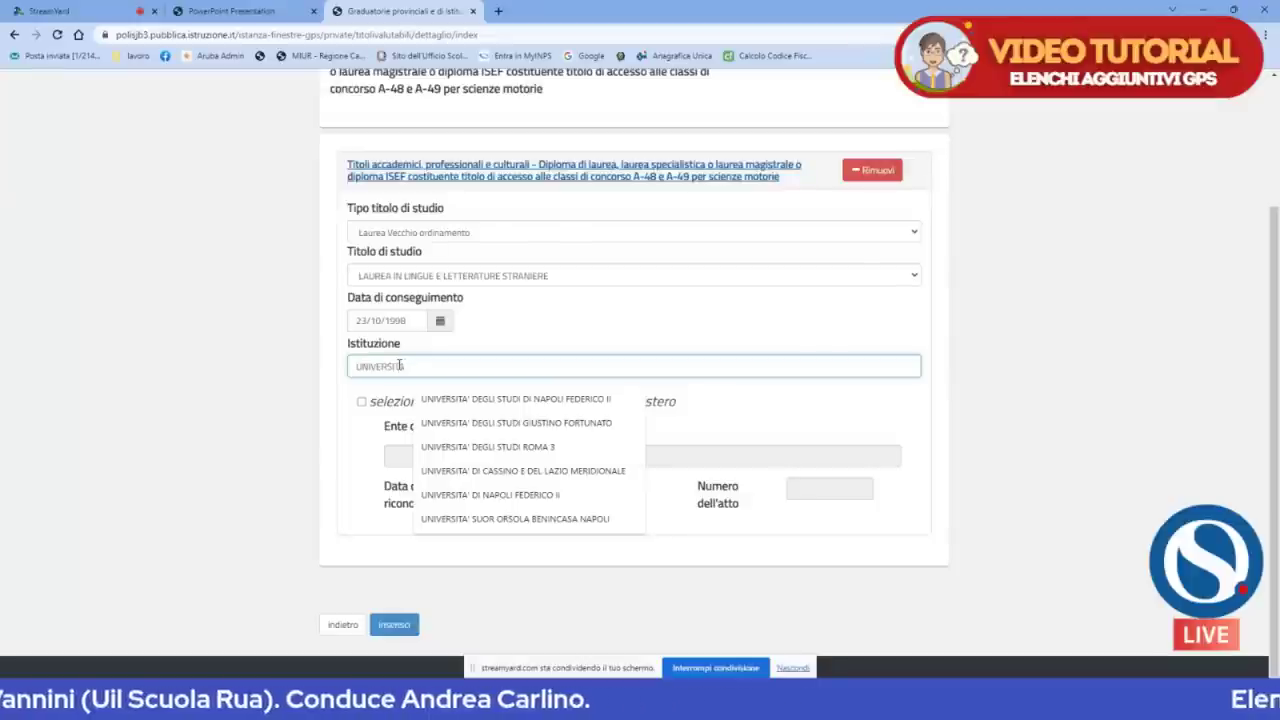
pyautogui.write("A' SUOR OR")
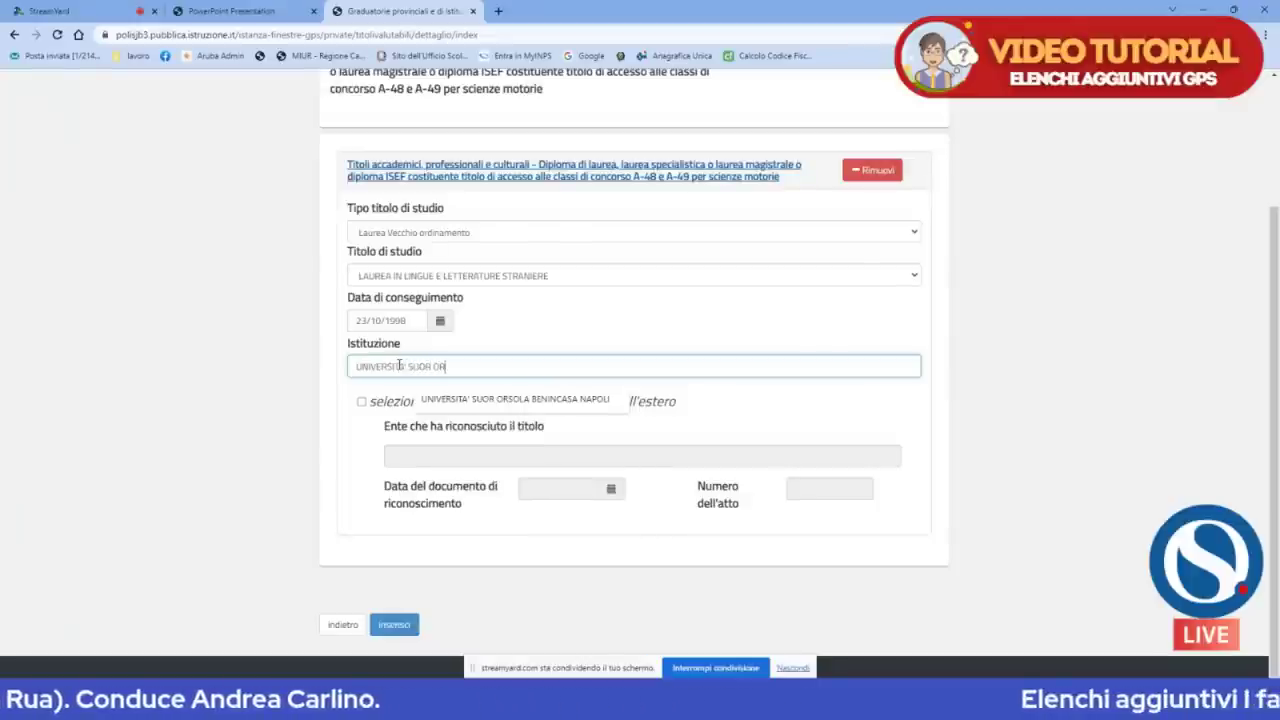
pyautogui.write('SOLA BENIN')
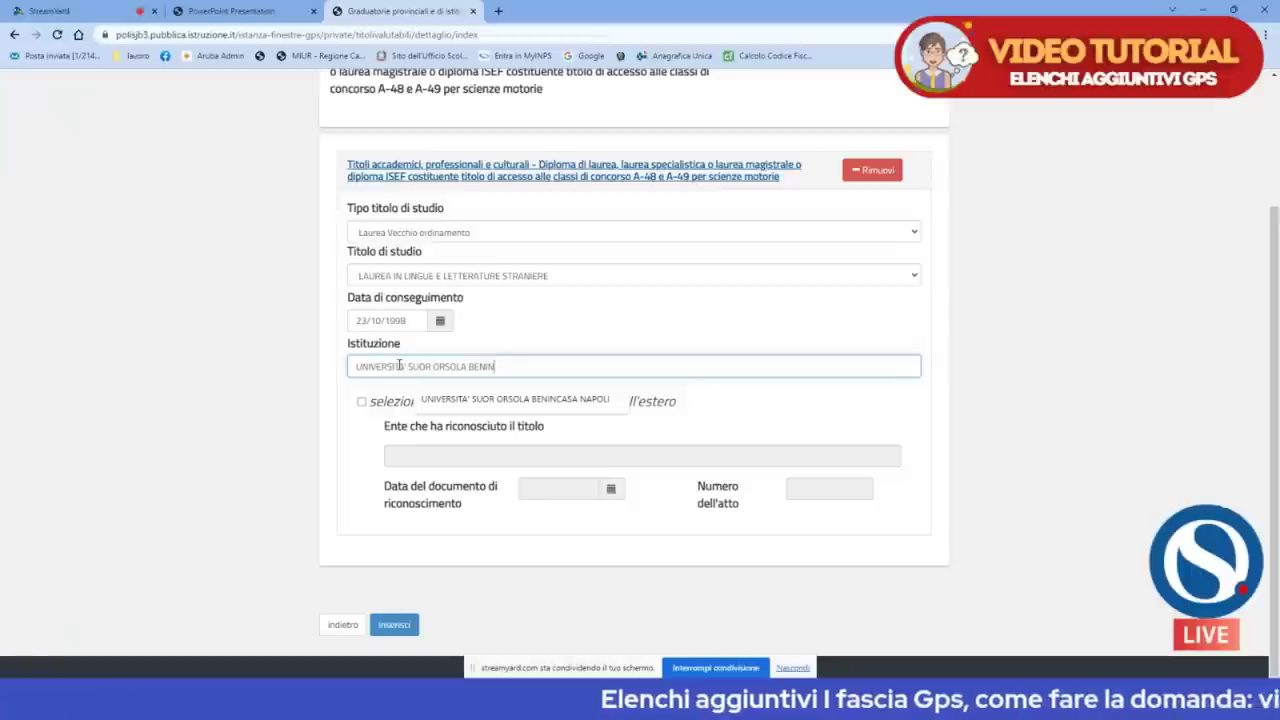
pyautogui.click(515, 399)
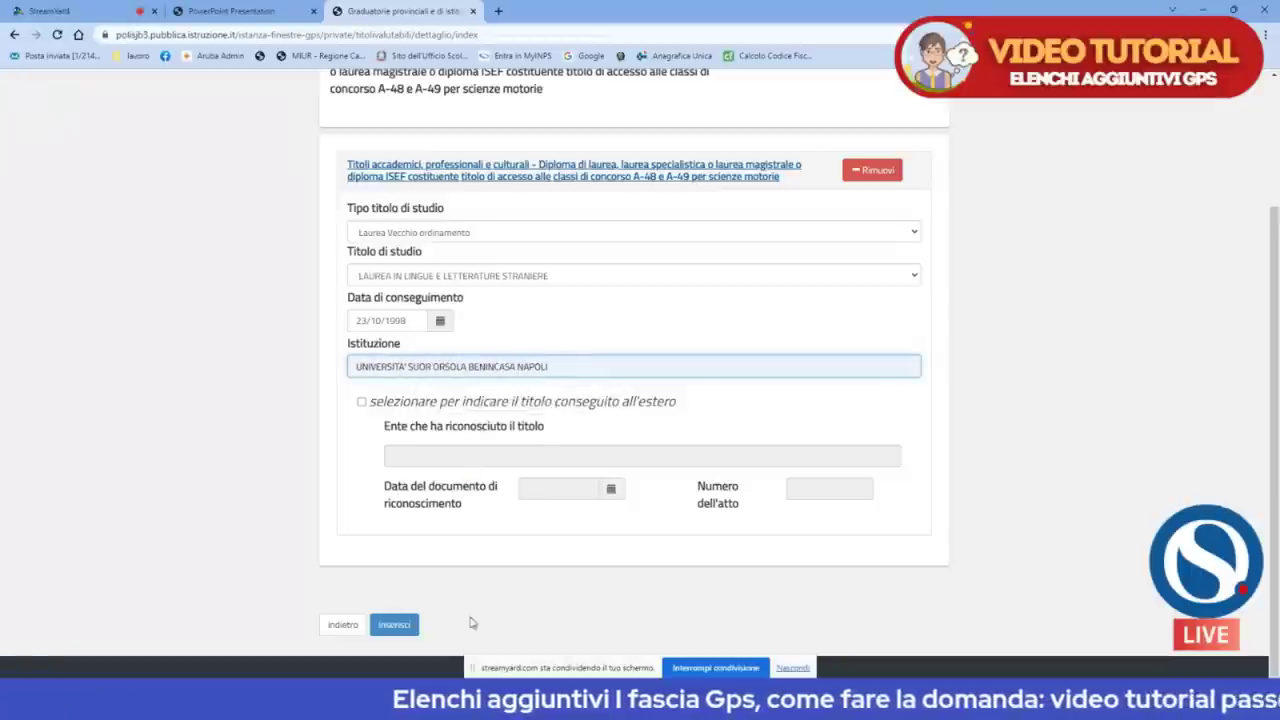
pyautogui.click(394, 624)
# Review the Sezione B table, examining the TAB1 rows' descriptions and completion status and the first TAB3 rows, TAB3-B1 to TAB3-B7.
pyautogui.scroll(-2, 781, 432)
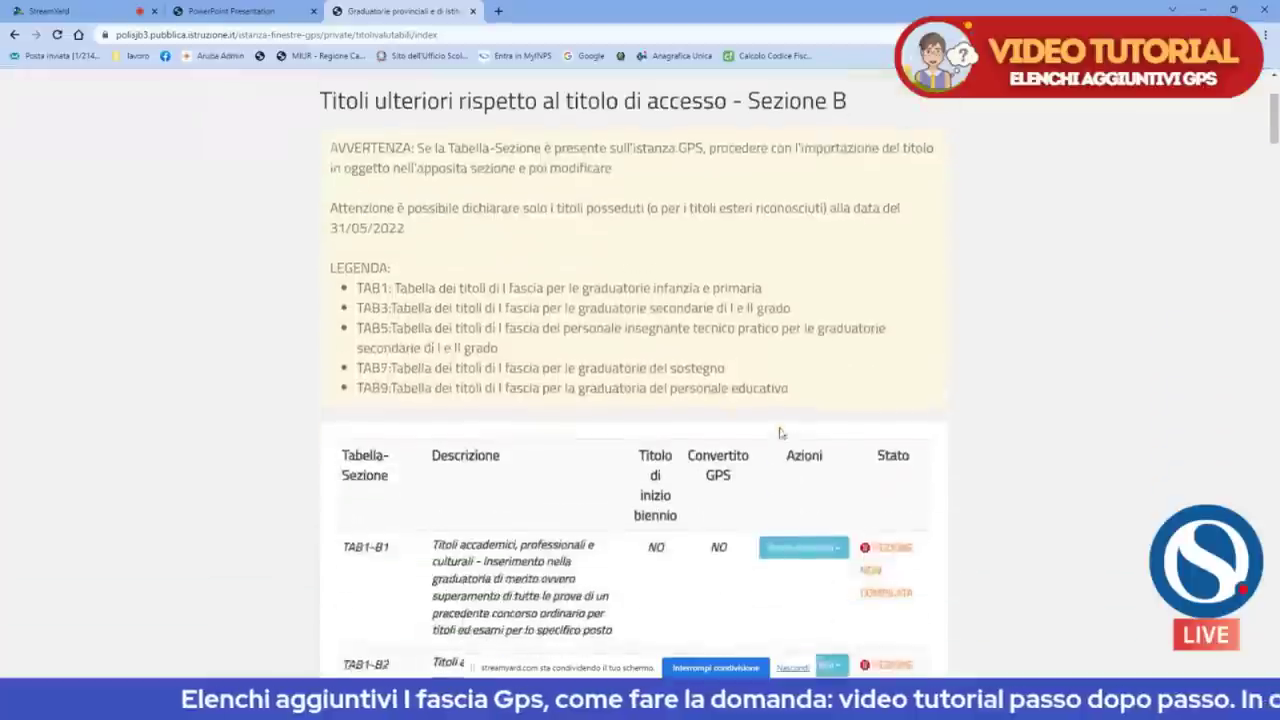
pyautogui.scroll(-3, 781, 432)
pyautogui.scroll(2, 778, 424)
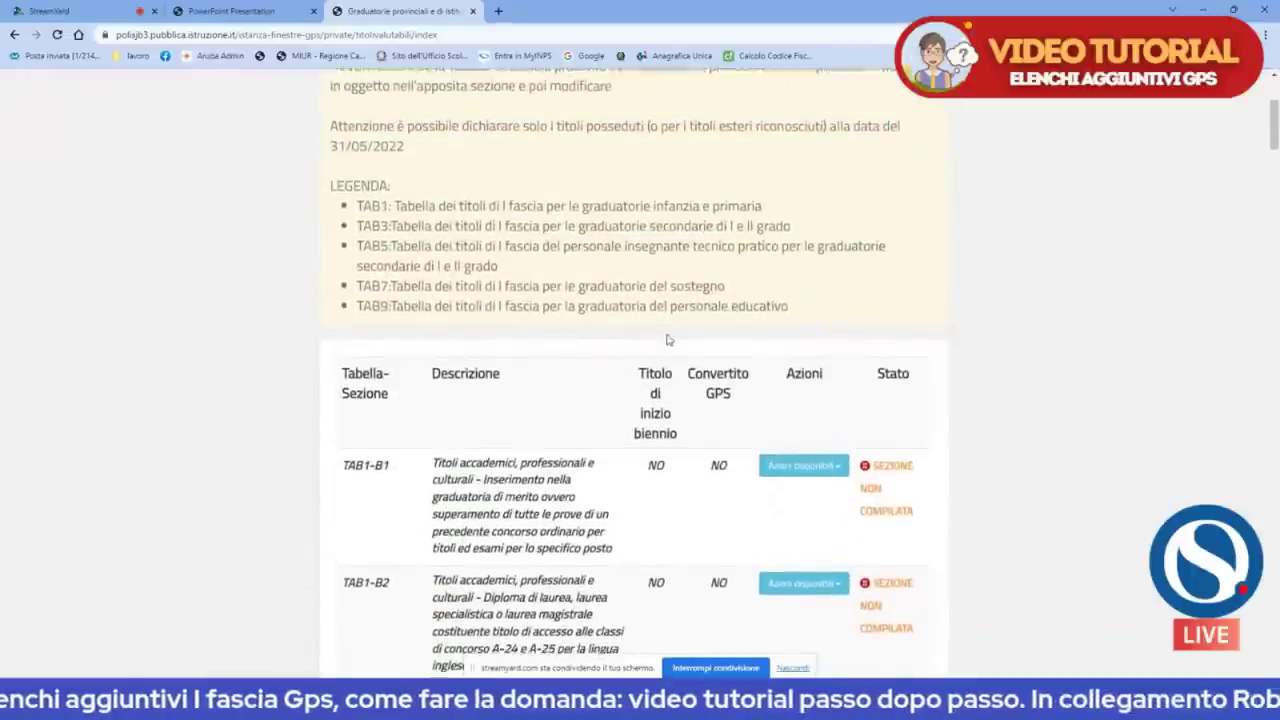
pyautogui.scroll(-3, 668, 340)
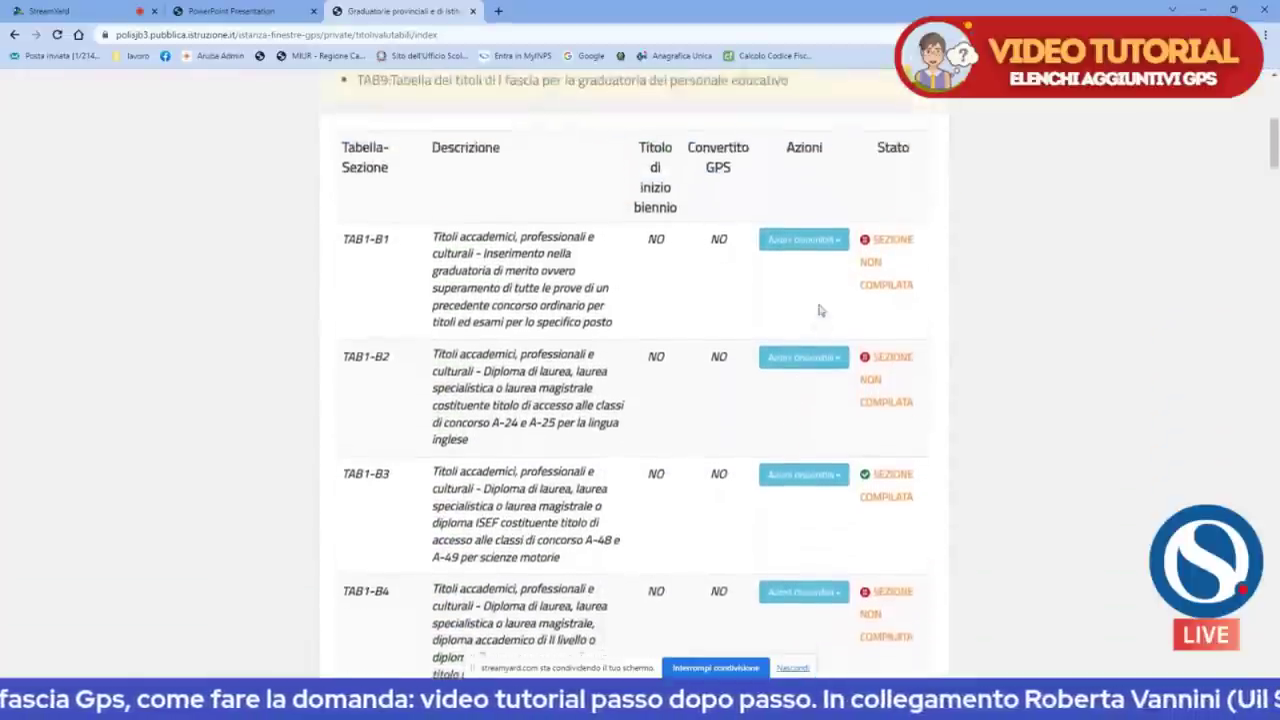
pyautogui.scroll(-1, 818, 310)
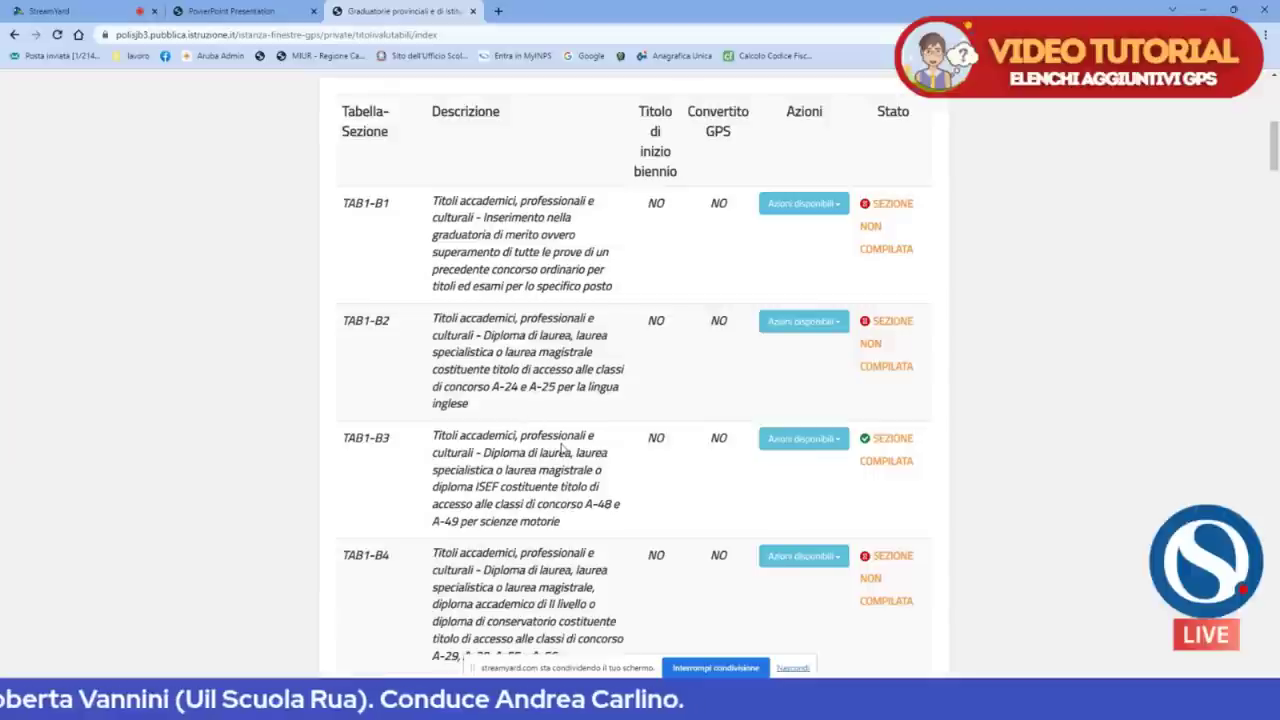
pyautogui.scroll(2, 608, 468)
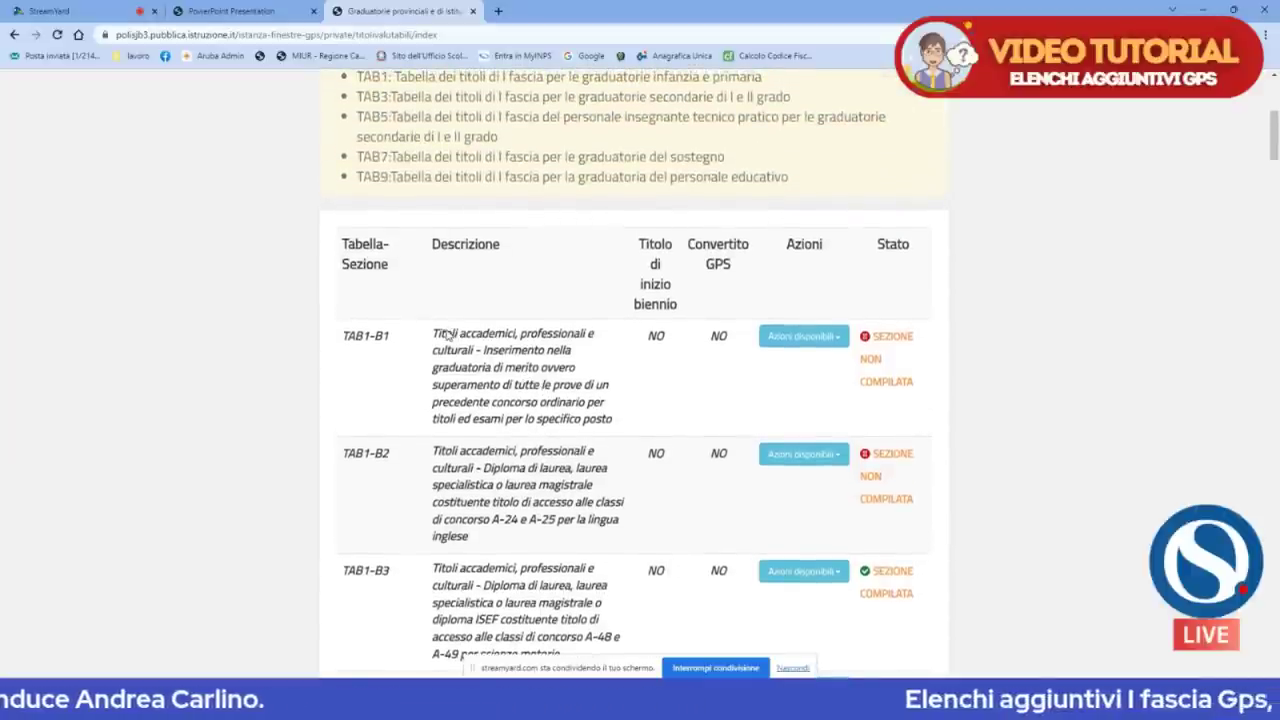
pyautogui.scroll(-8, 447, 334)
pyautogui.scroll(-9, 447, 340)
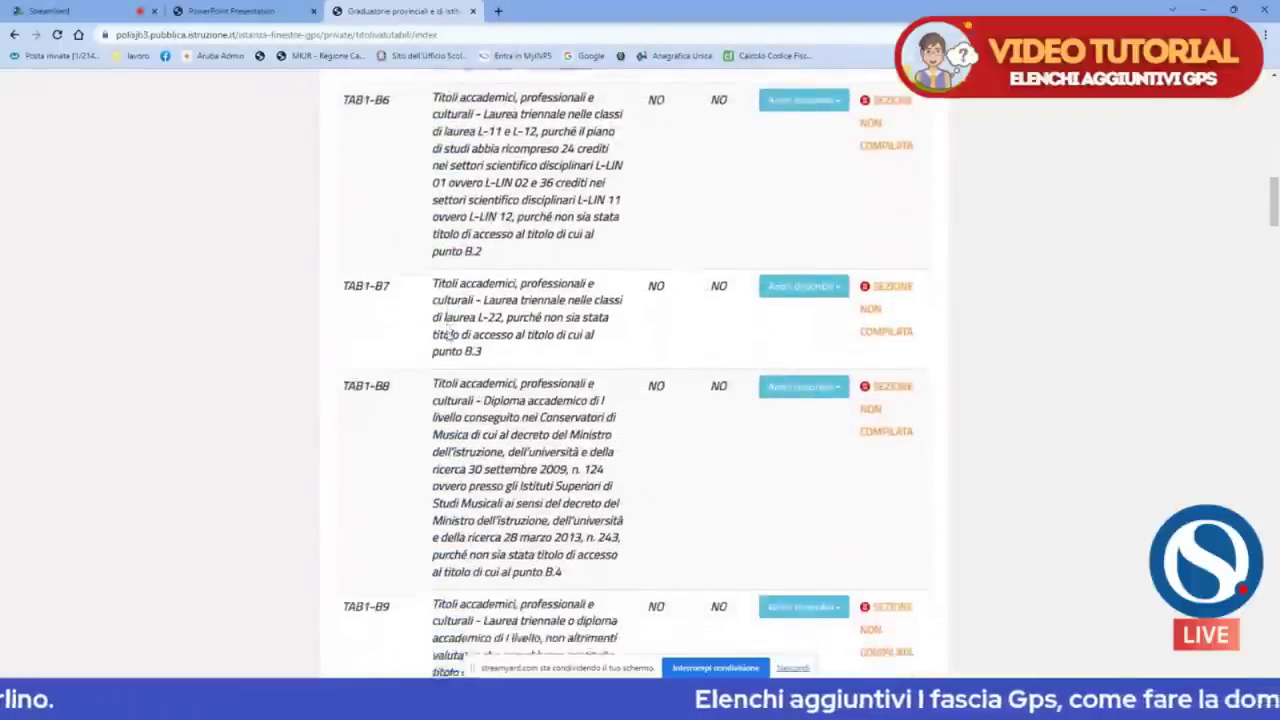
pyautogui.scroll(-7, 447, 334)
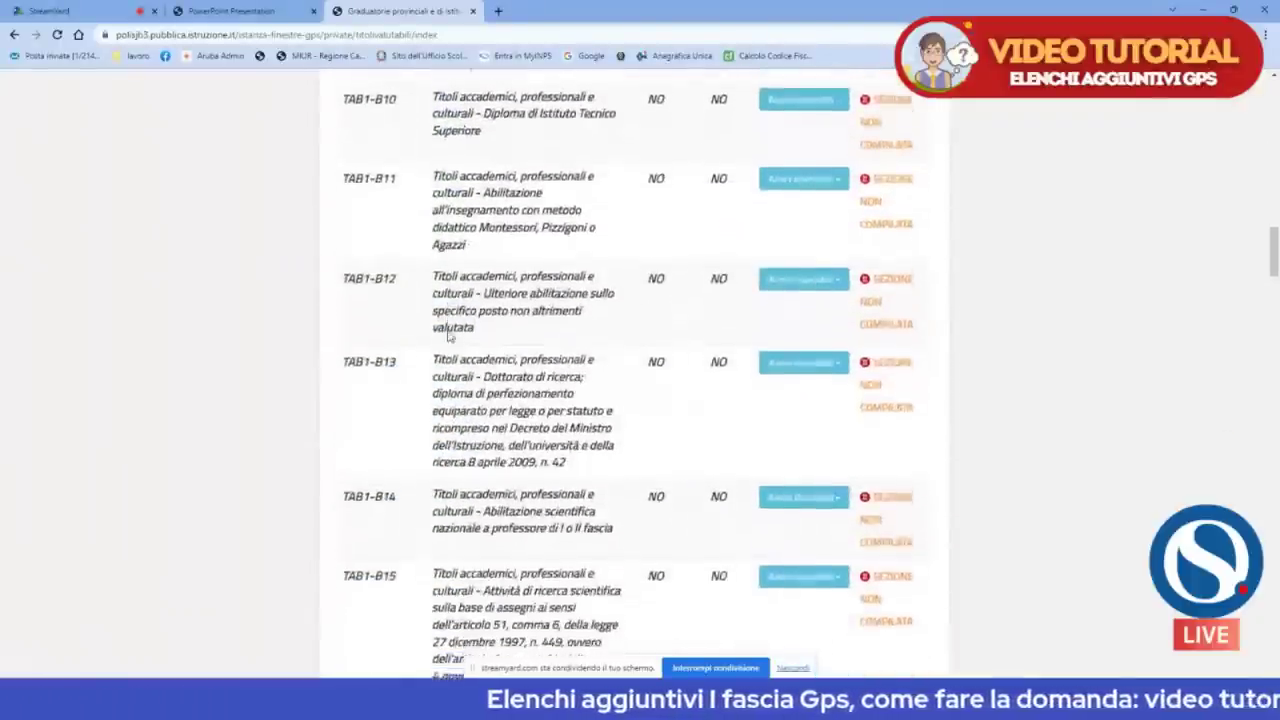
pyautogui.scroll(-8, 447, 338)
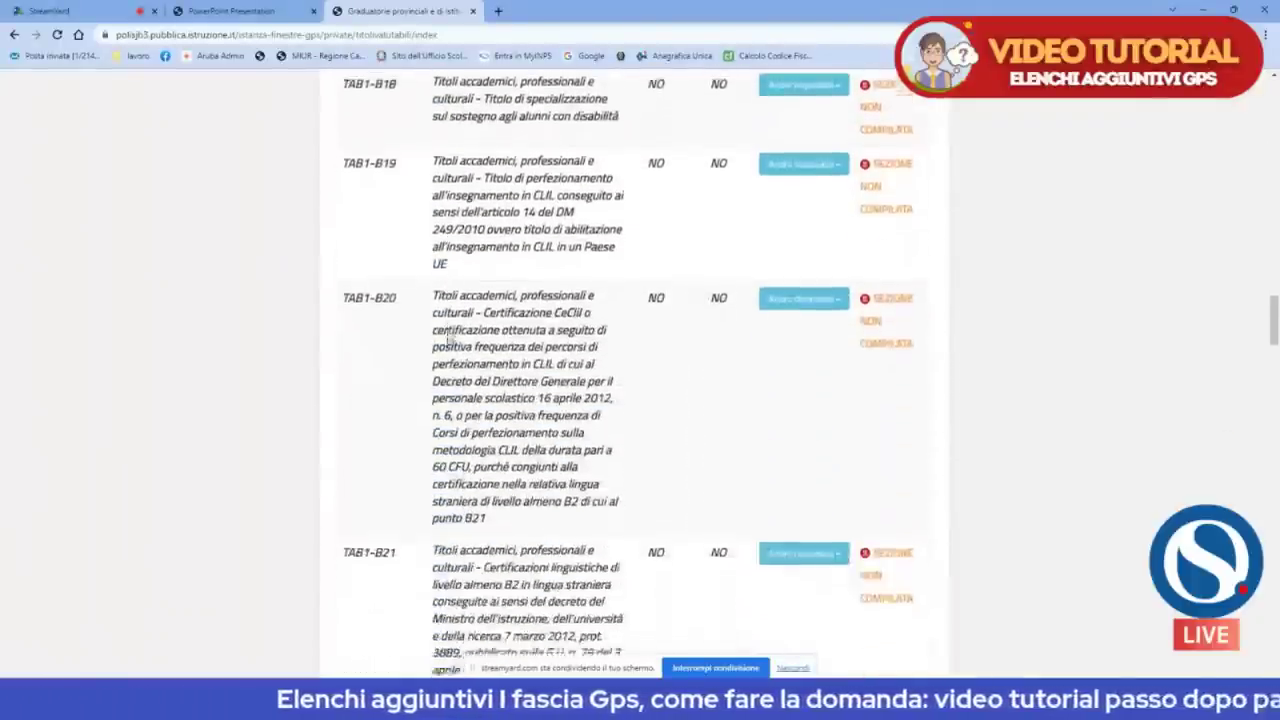
pyautogui.scroll(-5, 447, 340)
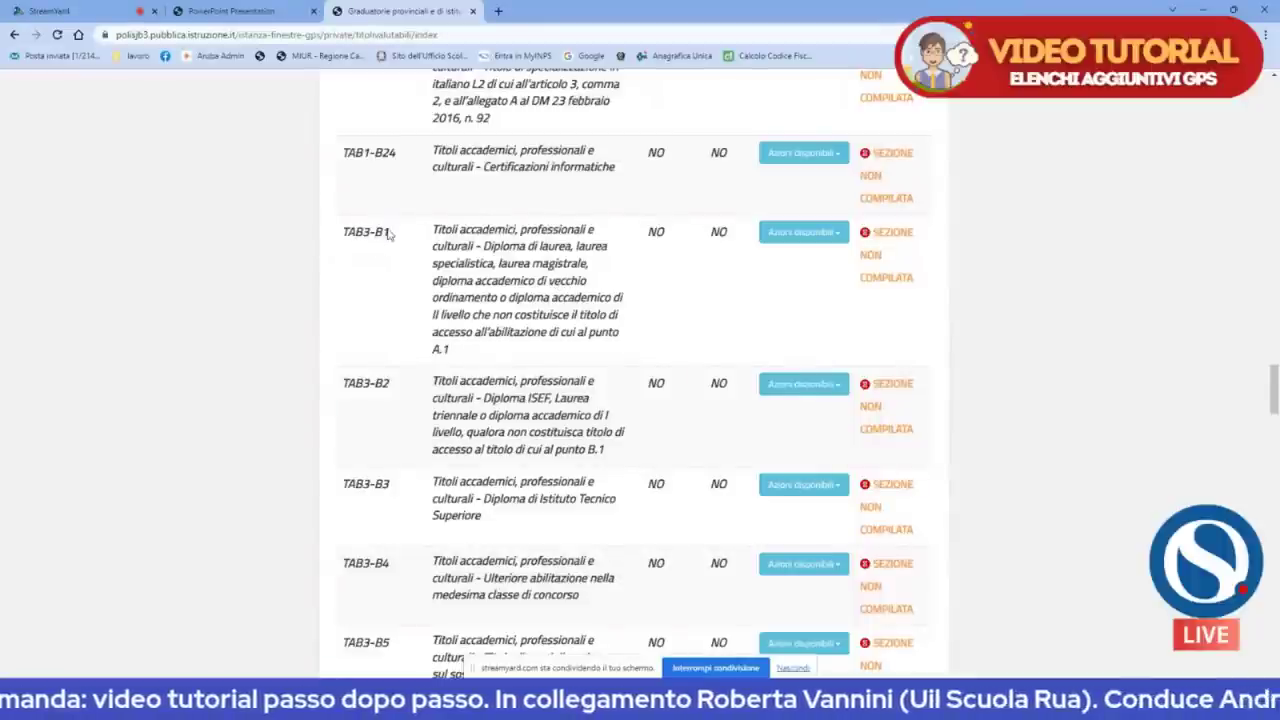
pyautogui.scroll(-1, 398, 268)
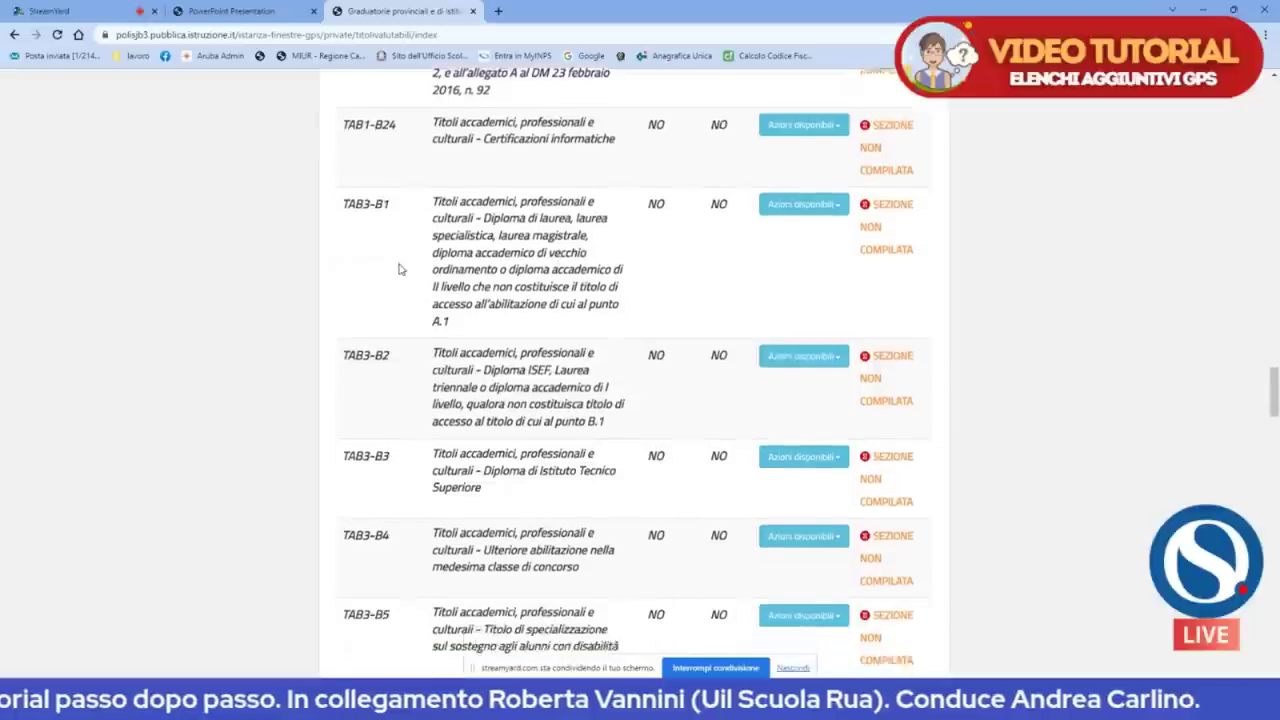
pyautogui.scroll(-1, 390, 250)
pyautogui.scroll(-1, 458, 205)
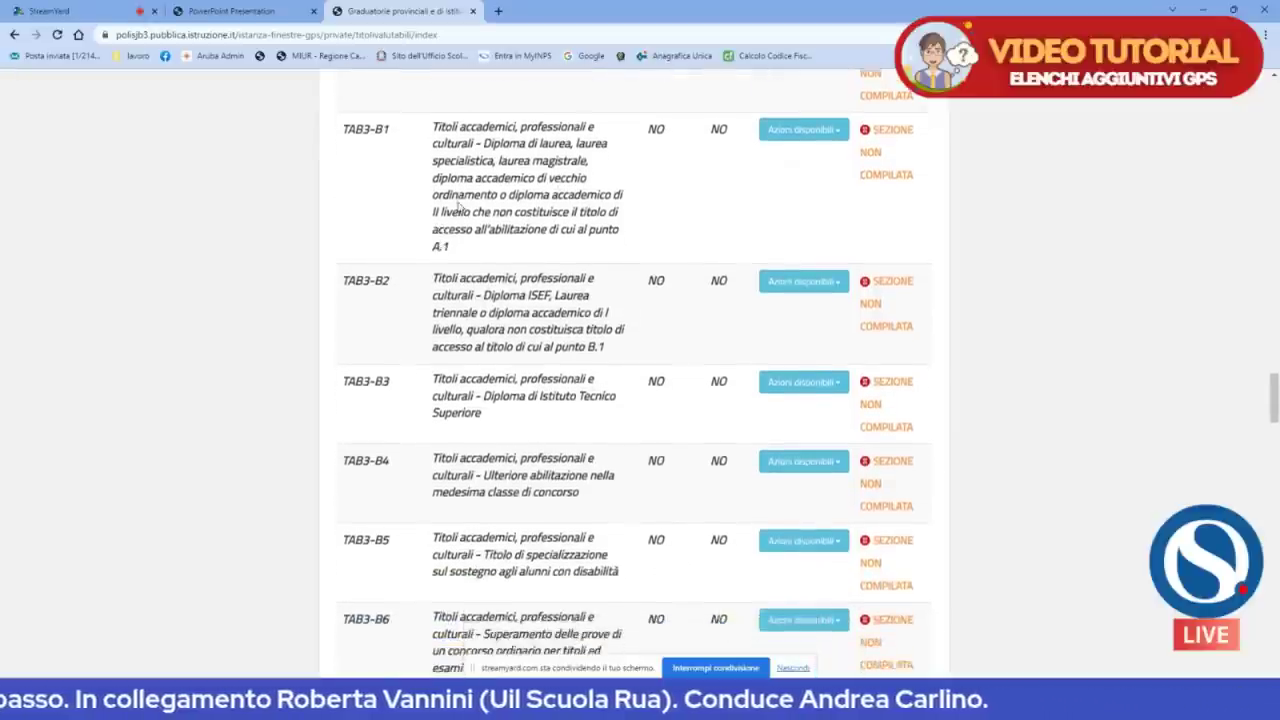
pyautogui.scroll(-2, 458, 205)
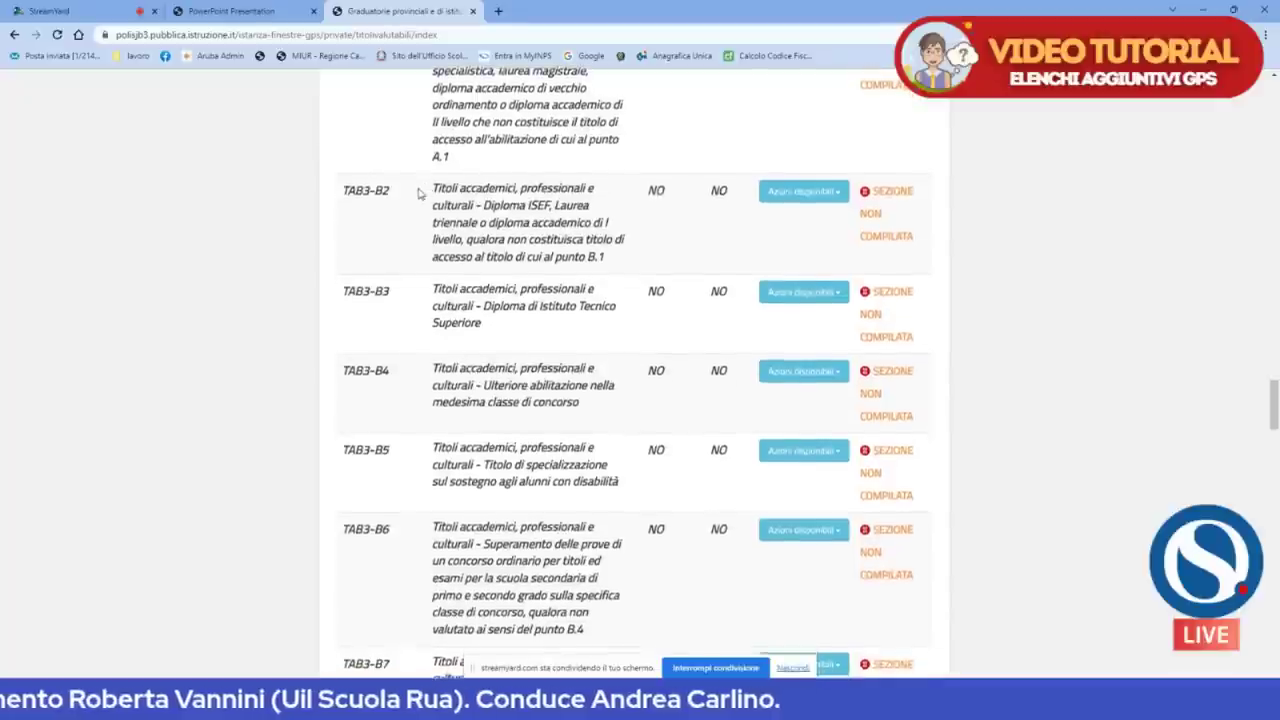
pyautogui.scroll(-1, 420, 193)
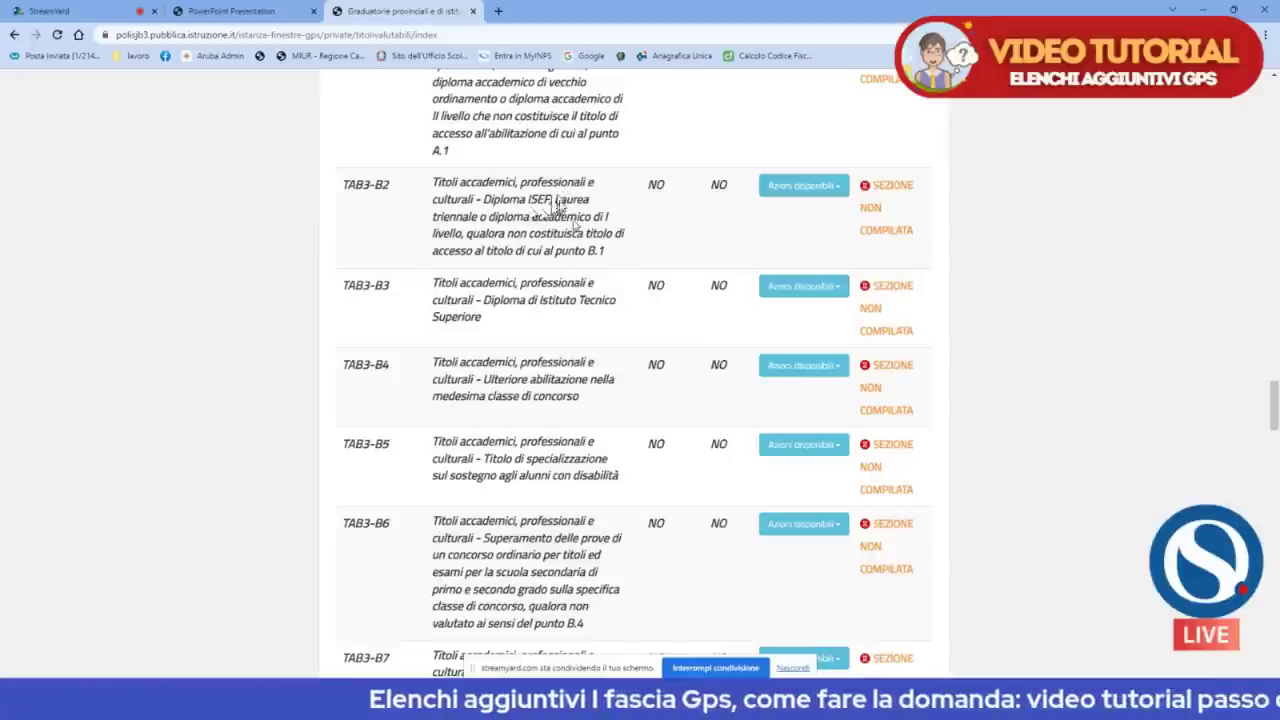
# Examine the TAB1 rows of the Sezione B table from TAB1-B12 to TAB1-B24, including the linguistic, CLIL and informatics certifications.
pyautogui.scroll(-1, 550, 210)
pyautogui.scroll(1, 535, 218)
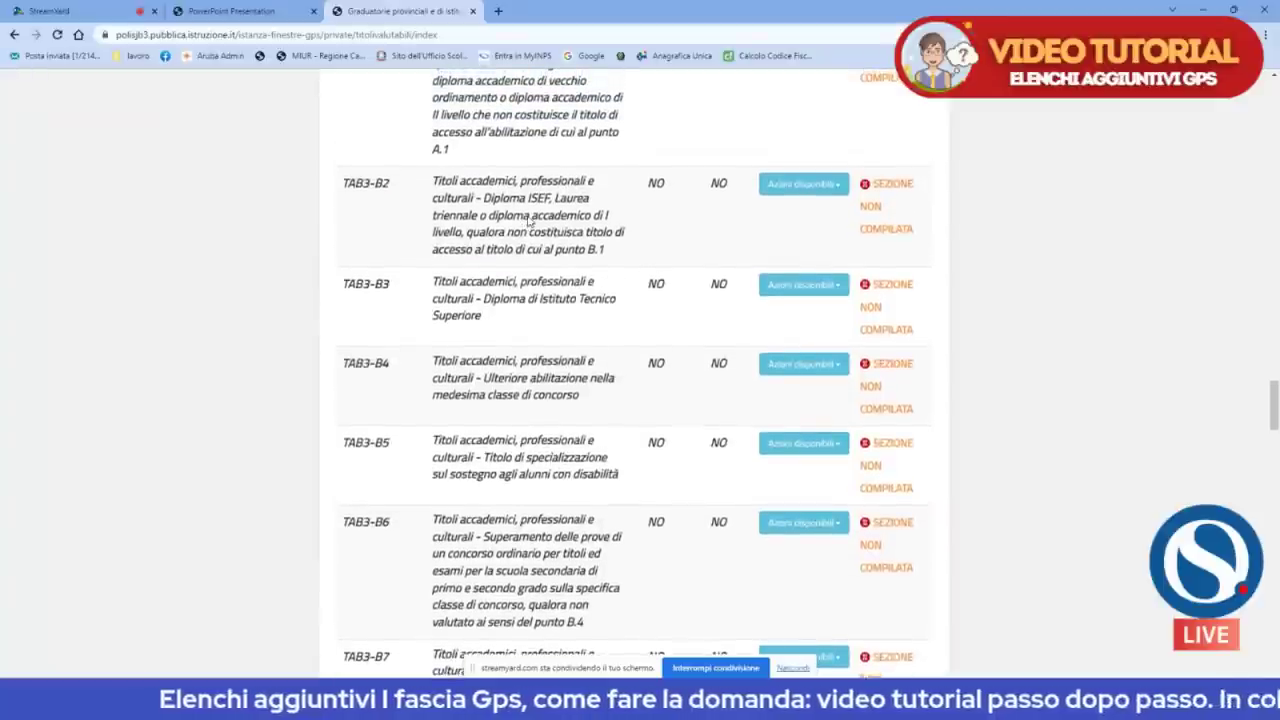
pyautogui.scroll(15, 542, 219)
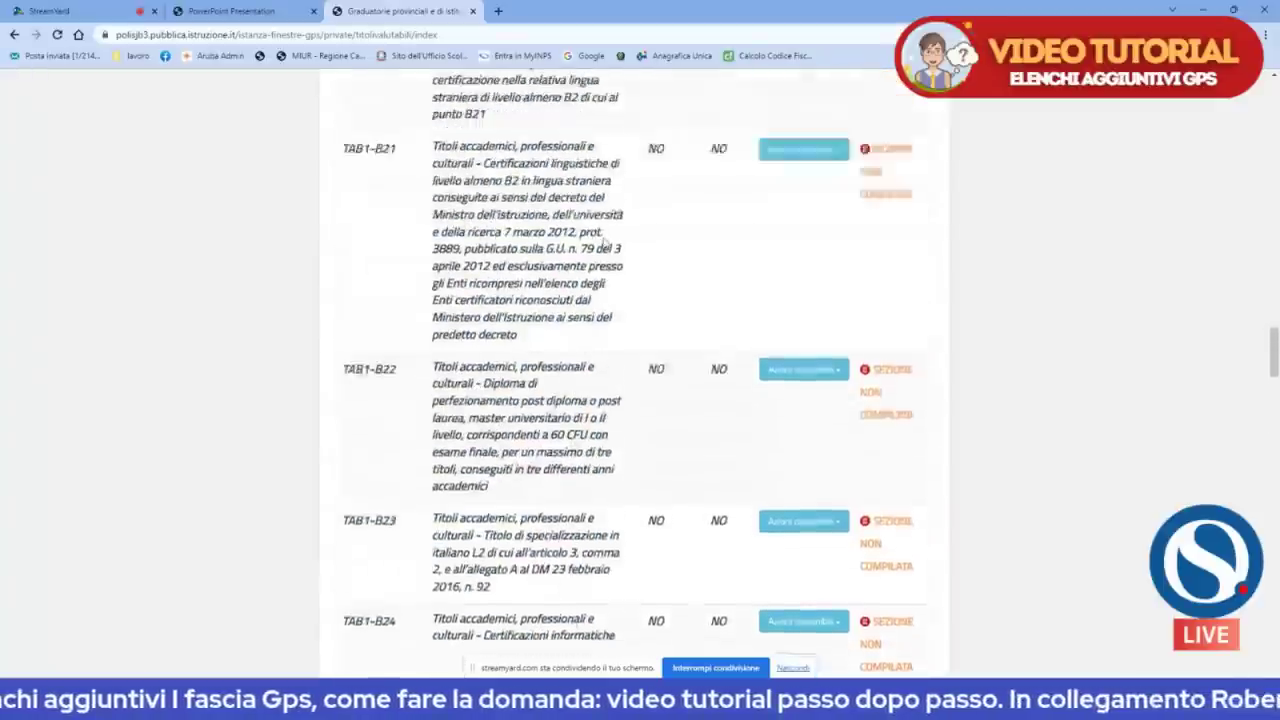
pyautogui.scroll(6, 607, 243)
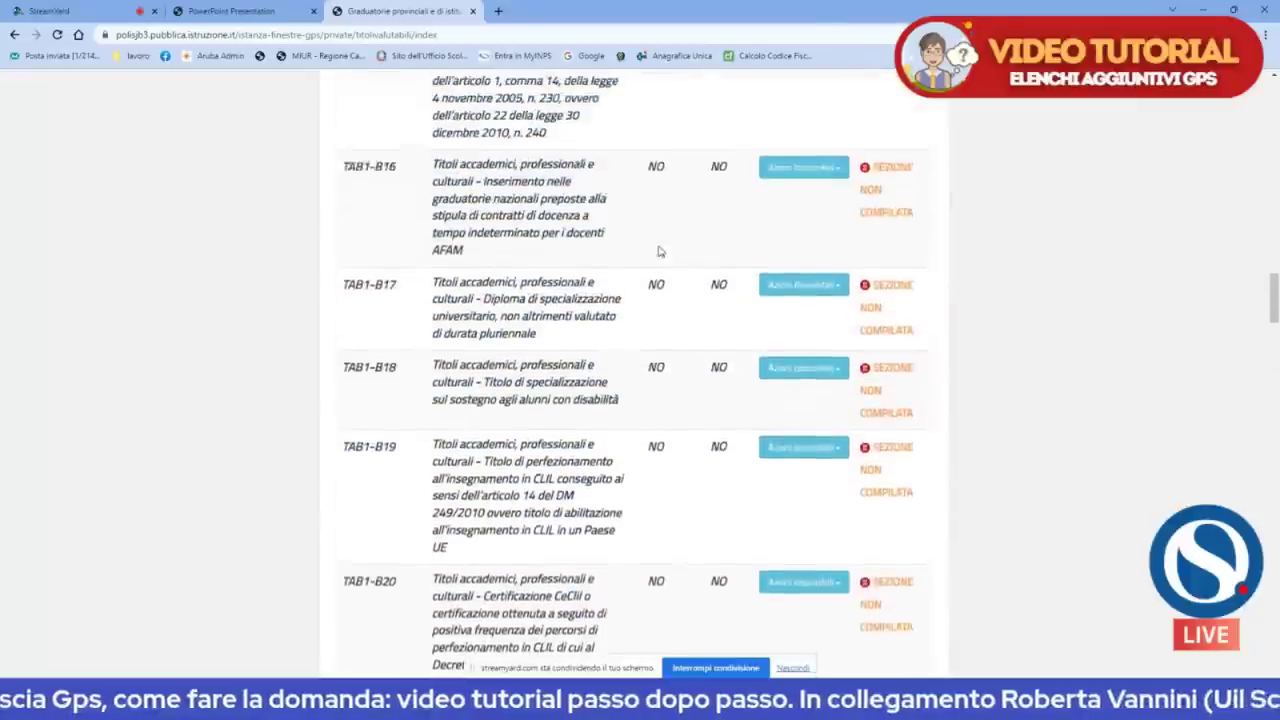
pyautogui.scroll(2, 686, 249)
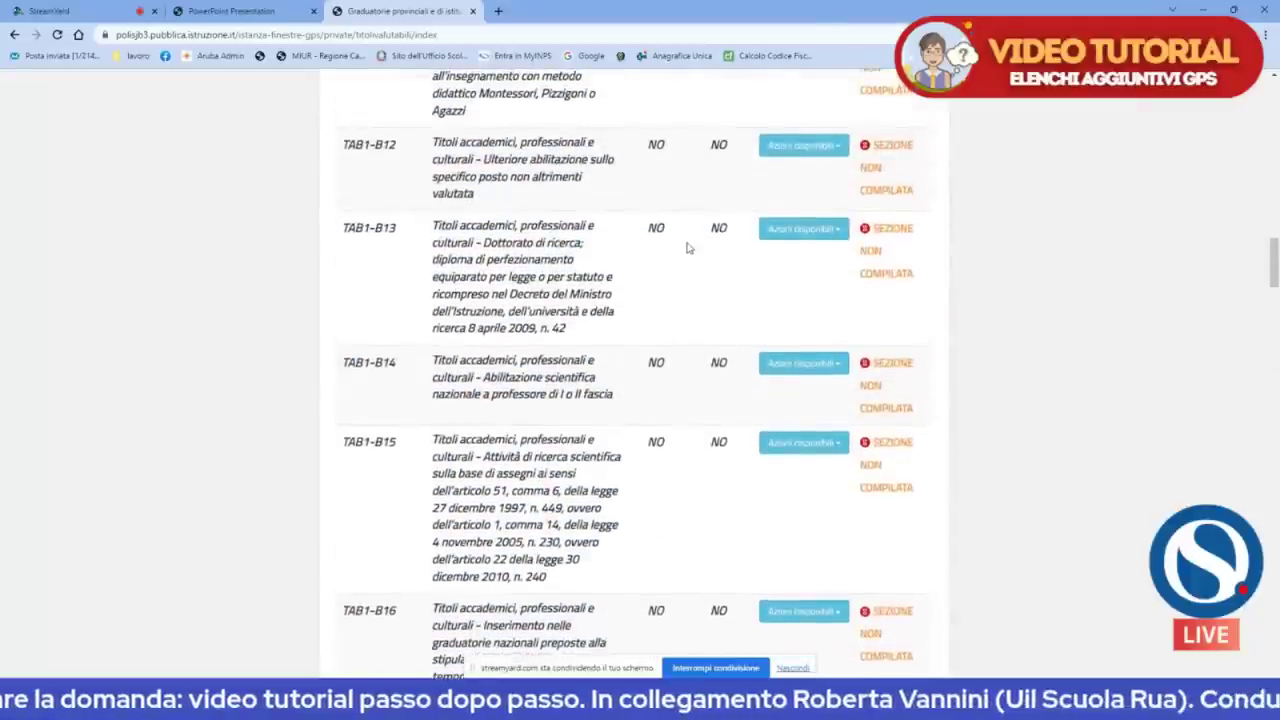
pyautogui.scroll(-2, 686, 249)
pyautogui.scroll(-4, 686, 249)
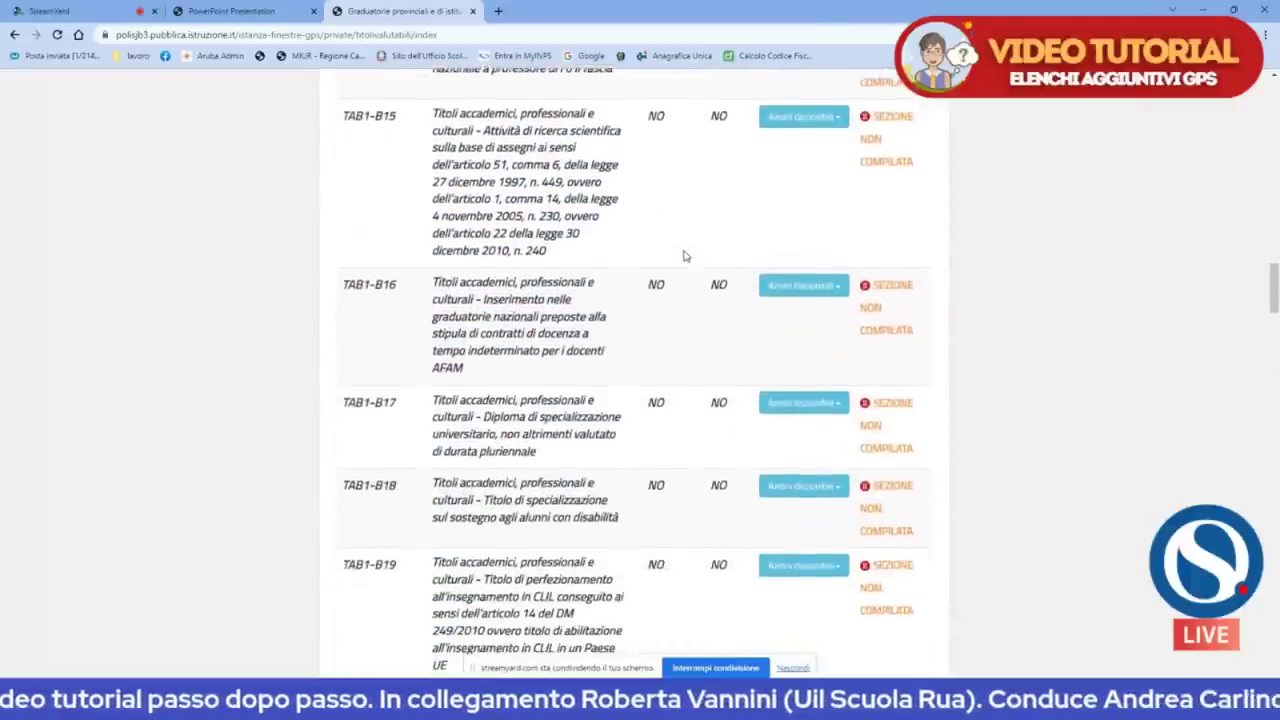
pyautogui.scroll(-6, 686, 260)
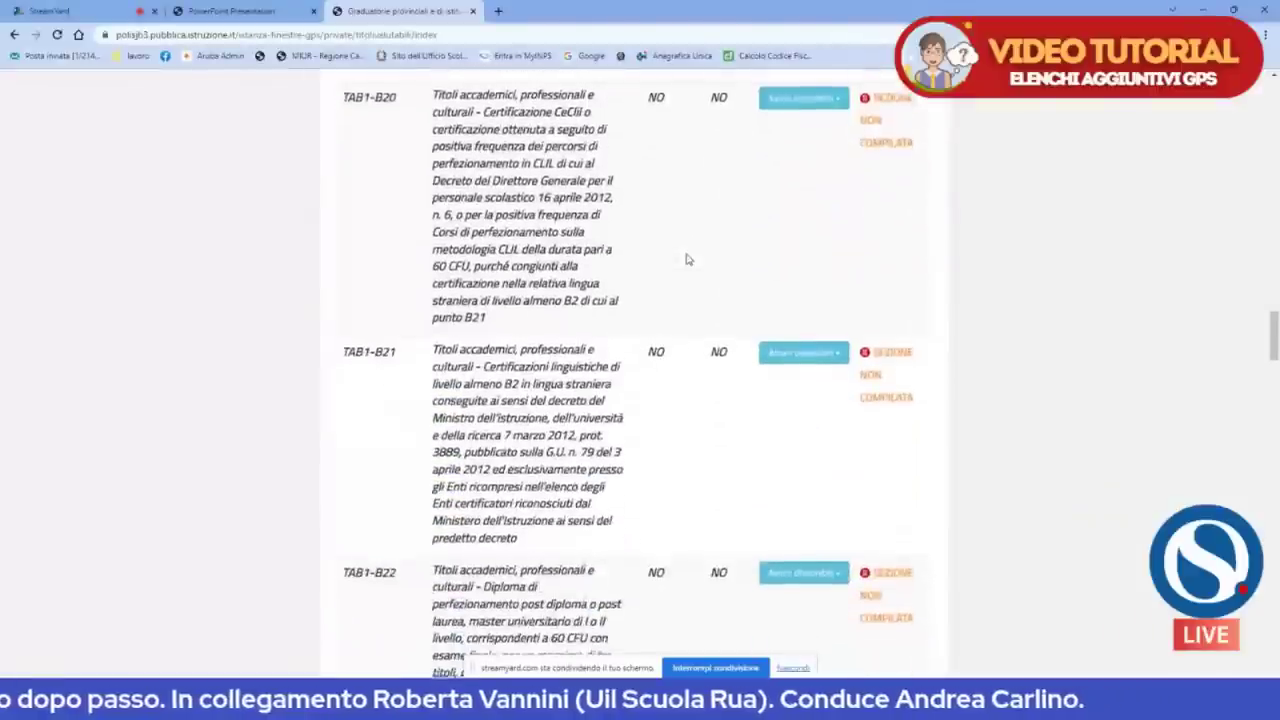
pyautogui.scroll(-2, 686, 257)
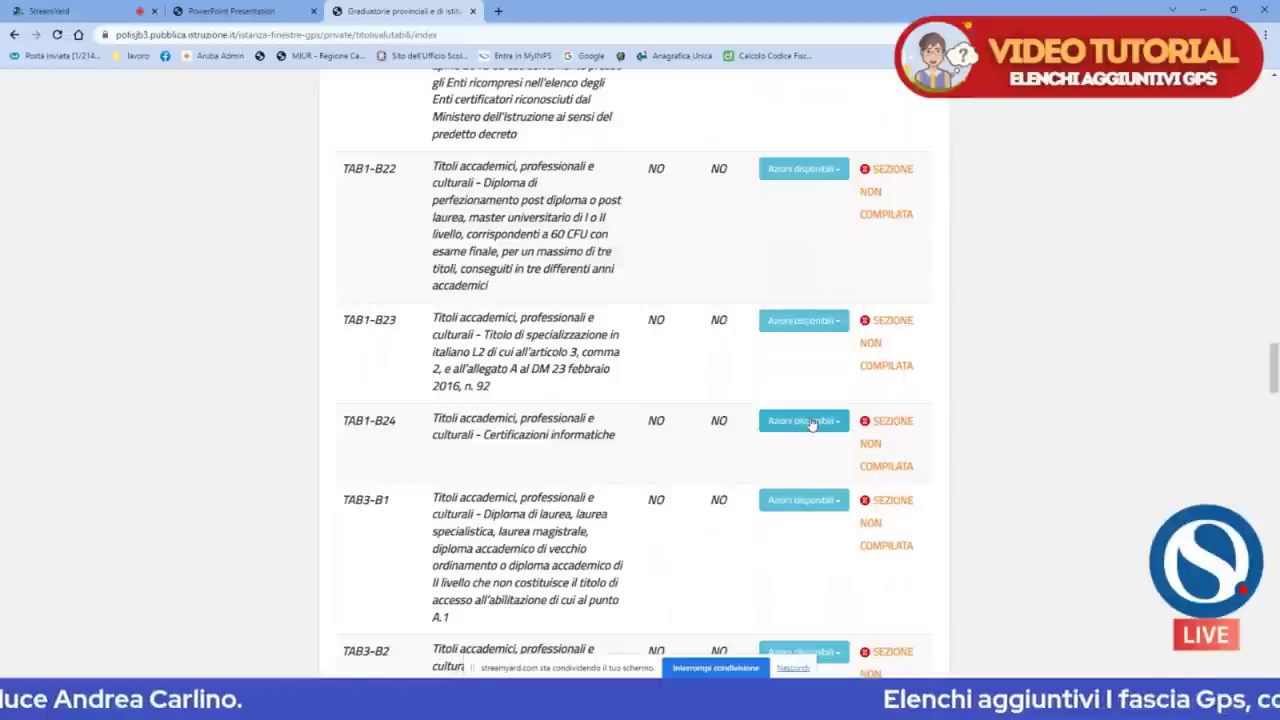
# Review the TAB3 rows of Sezione B through TAB3-BA26, including the artistic titles, and return to the application's section list.
pyautogui.scroll(-3, 812, 424)
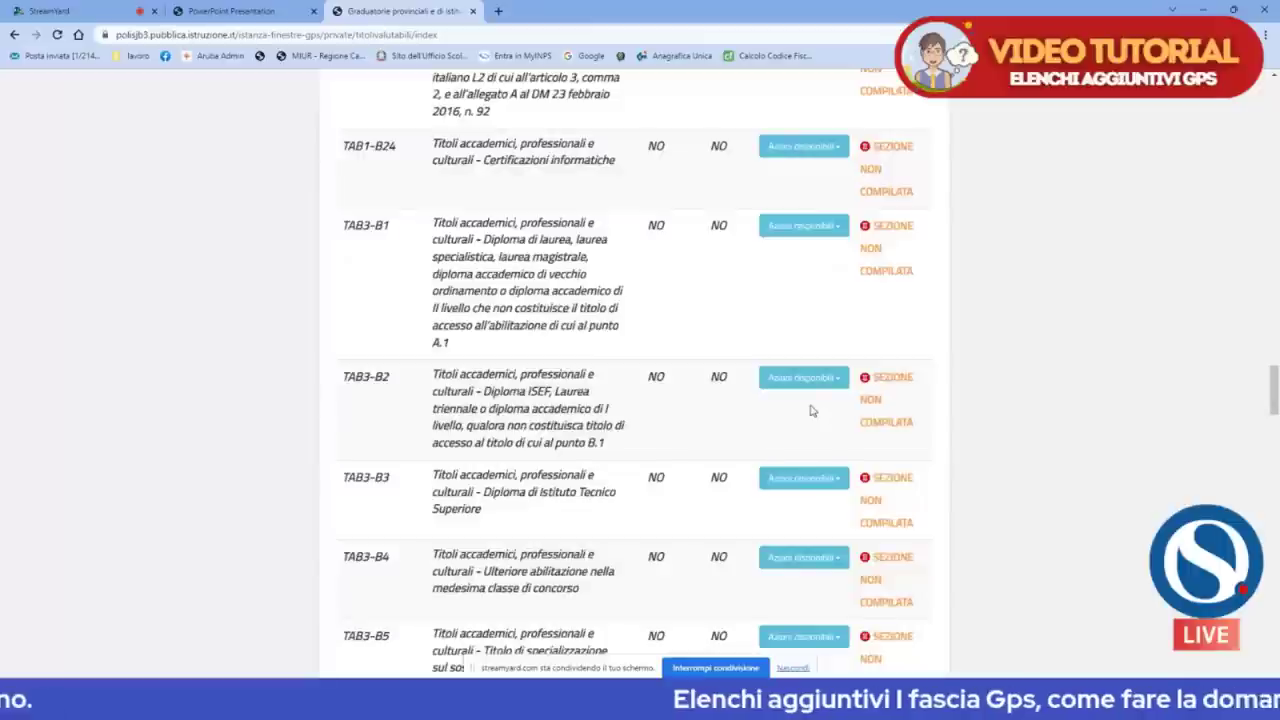
pyautogui.scroll(-10, 812, 410)
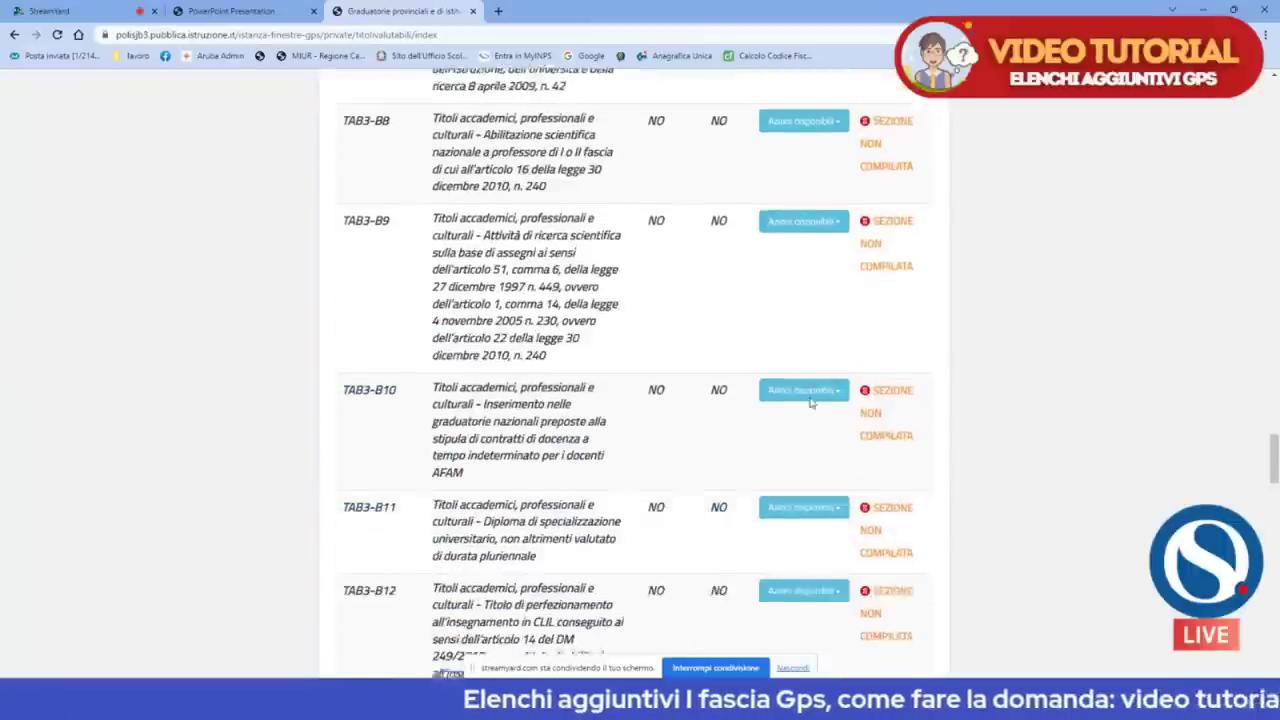
pyautogui.scroll(-10, 812, 398)
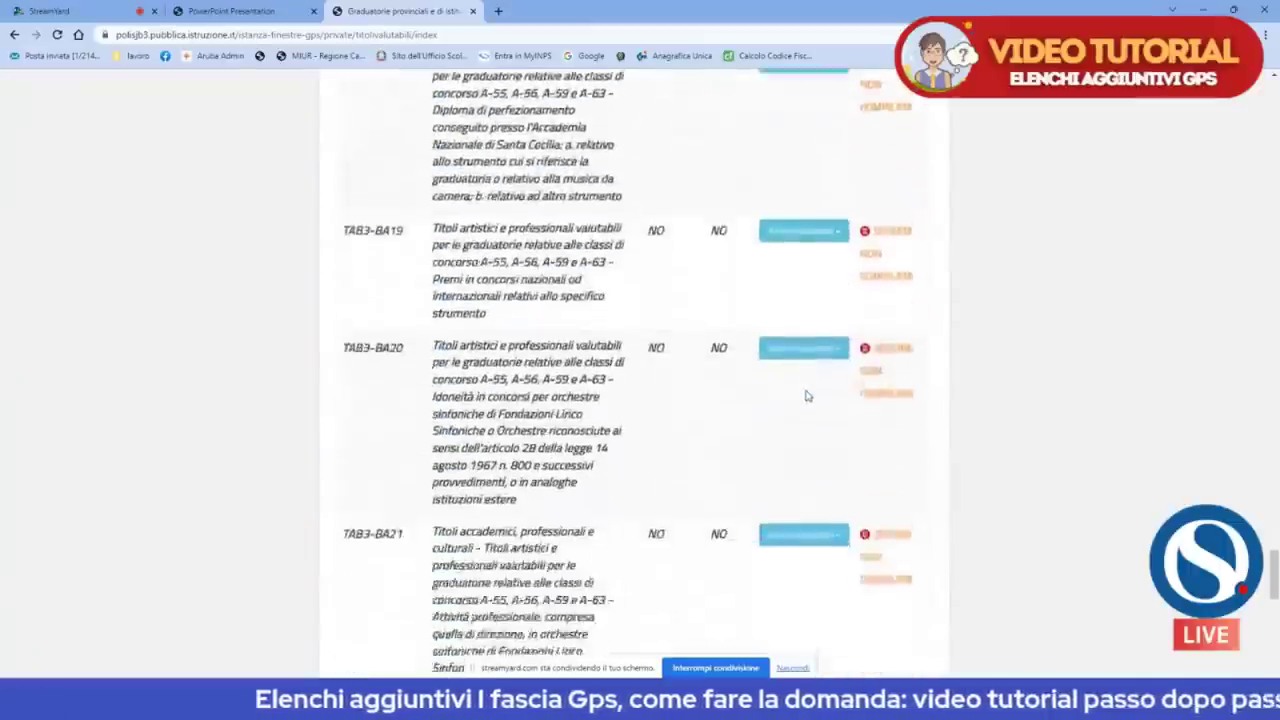
pyautogui.scroll(-5, 808, 396)
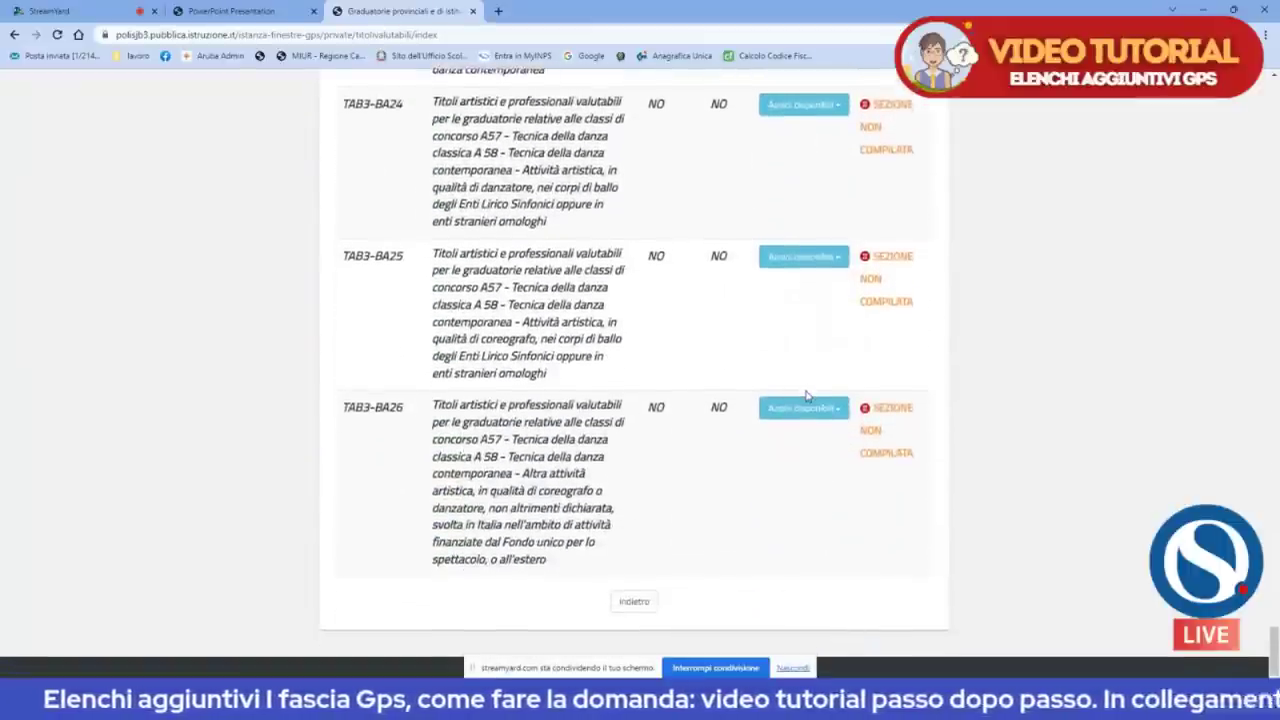
pyautogui.scroll(5, 808, 396)
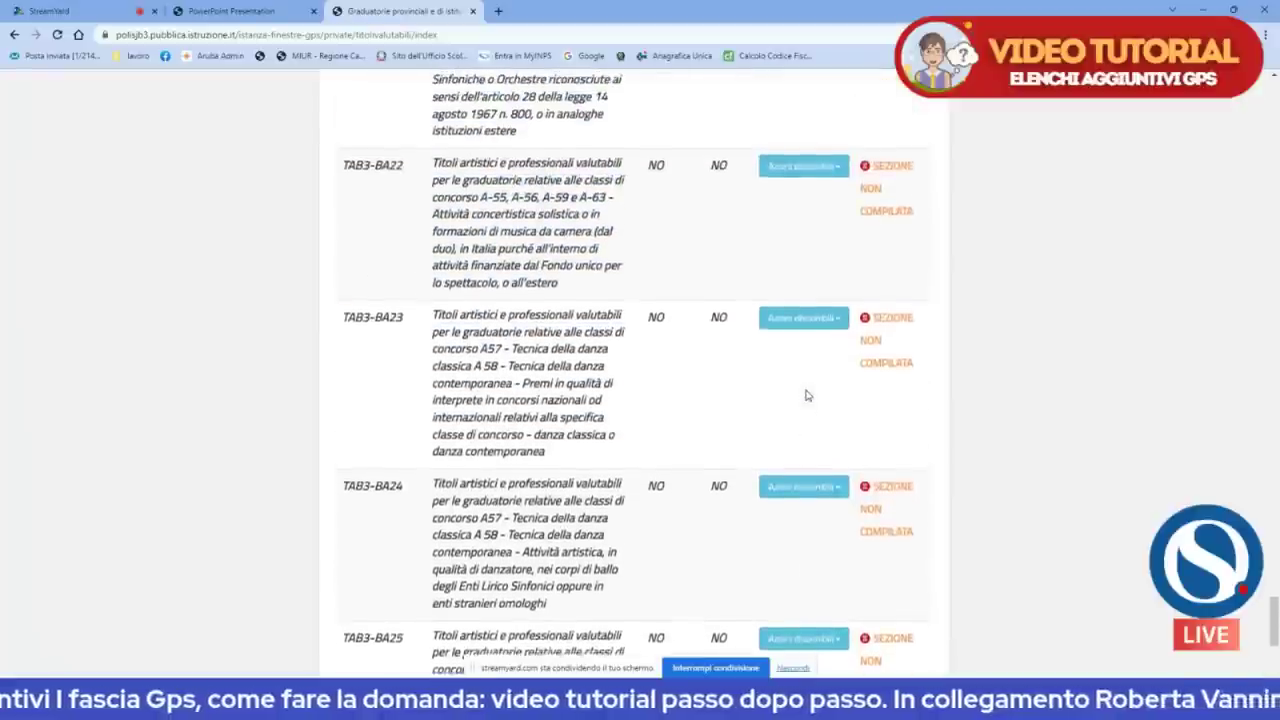
pyautogui.scroll(8, 808, 395)
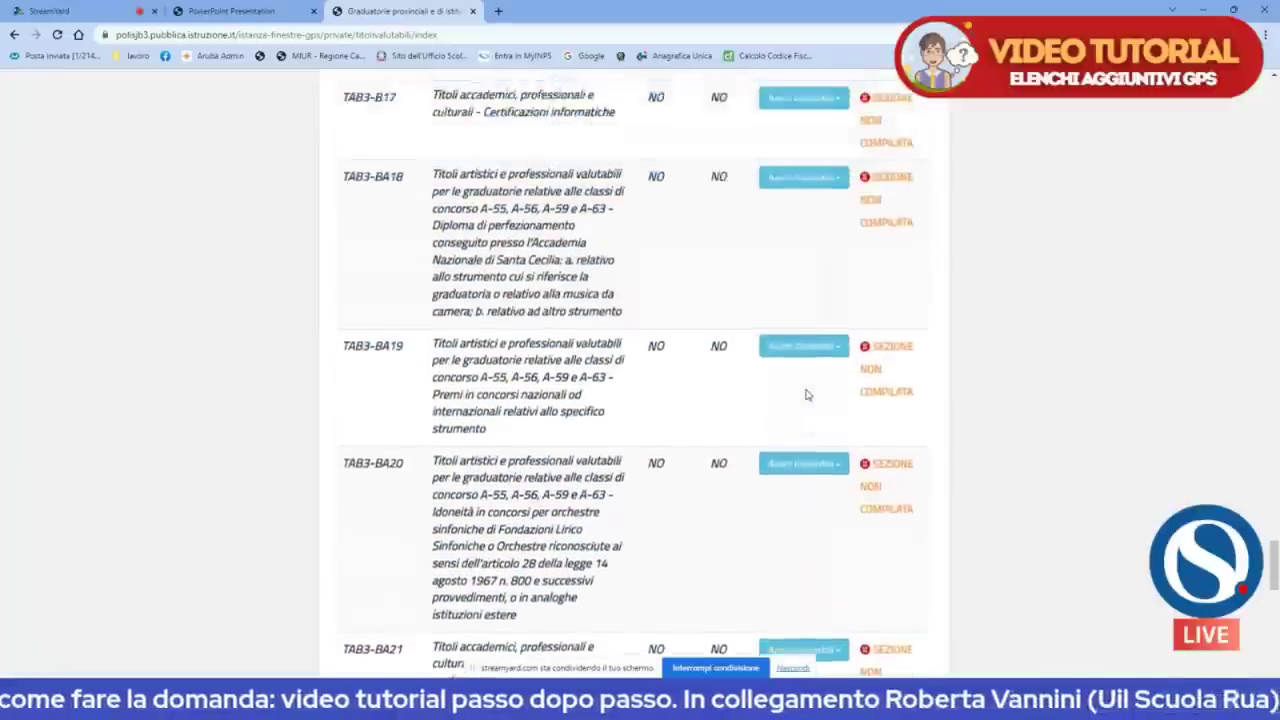
pyautogui.scroll(-1, 811, 391)
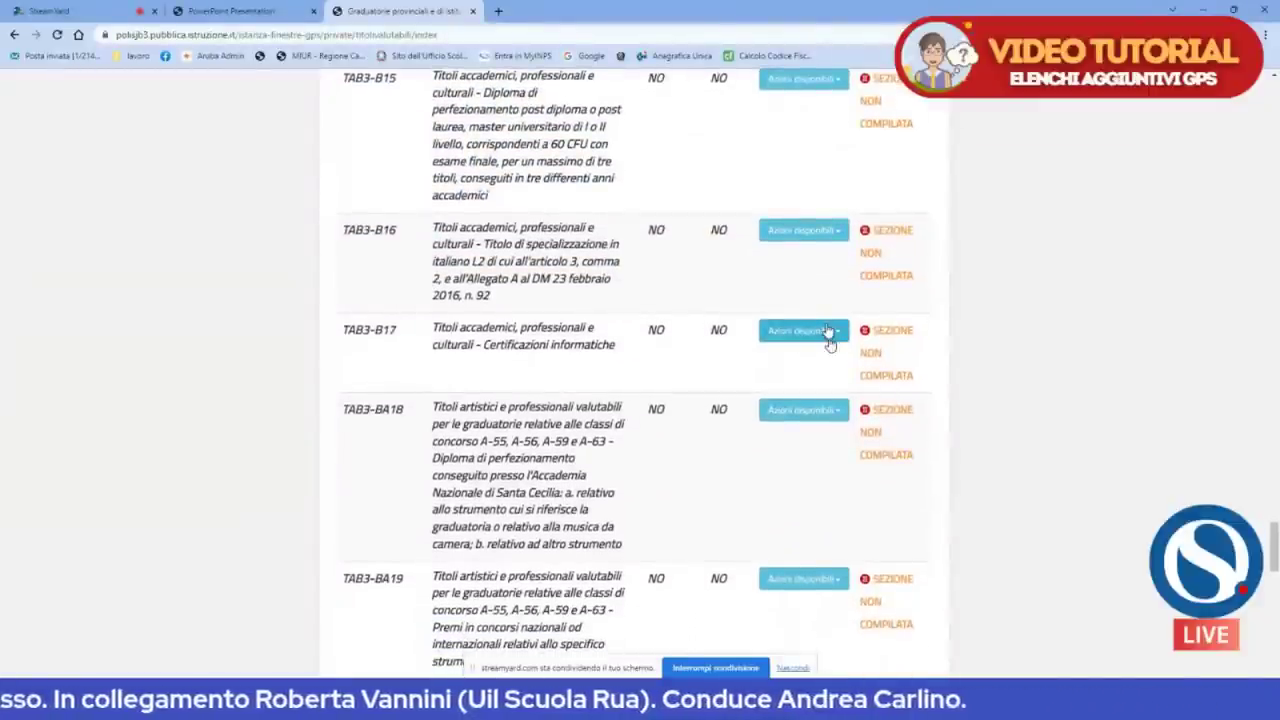
pyautogui.scroll(-4, 829, 340)
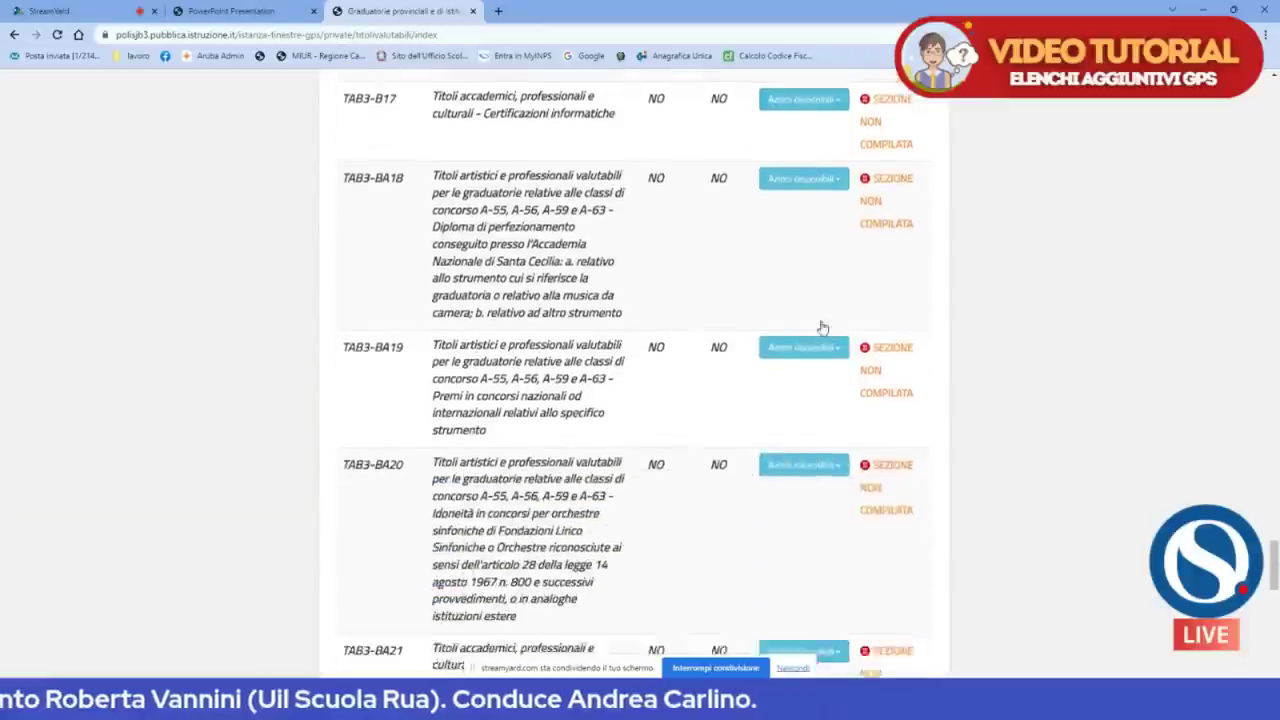
pyautogui.scroll(-9, 781, 348)
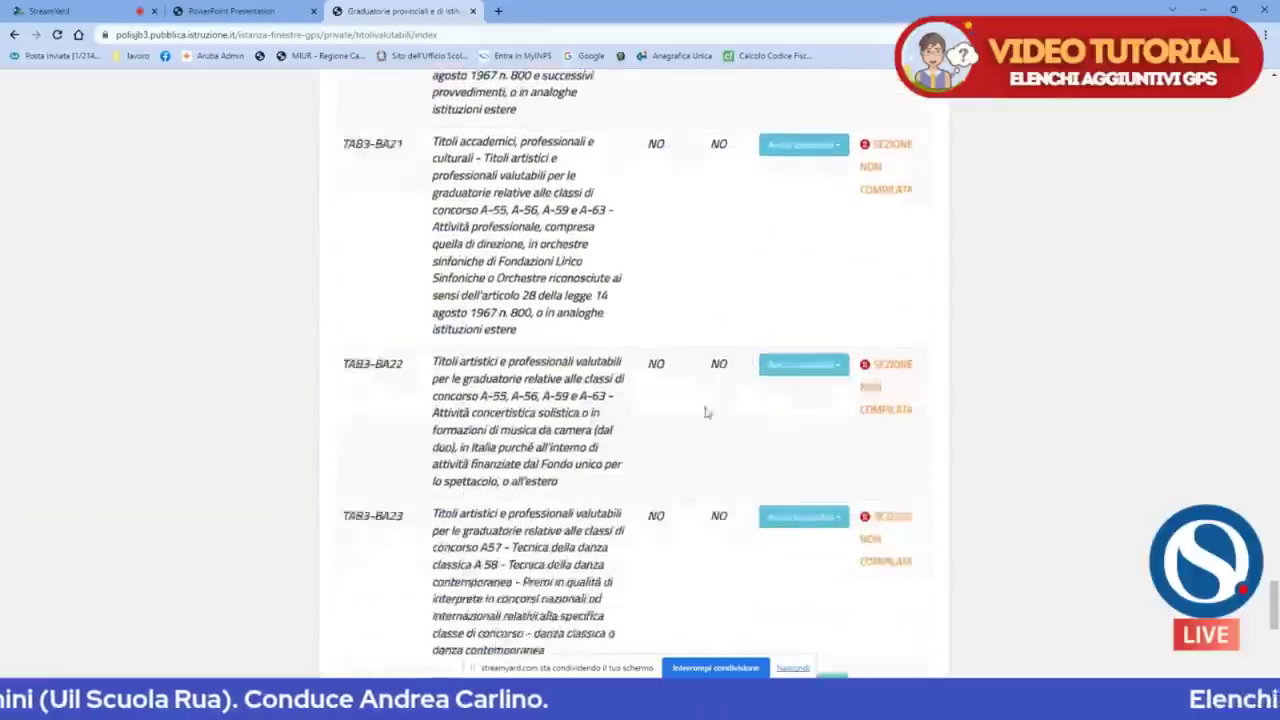
pyautogui.click(634, 601)
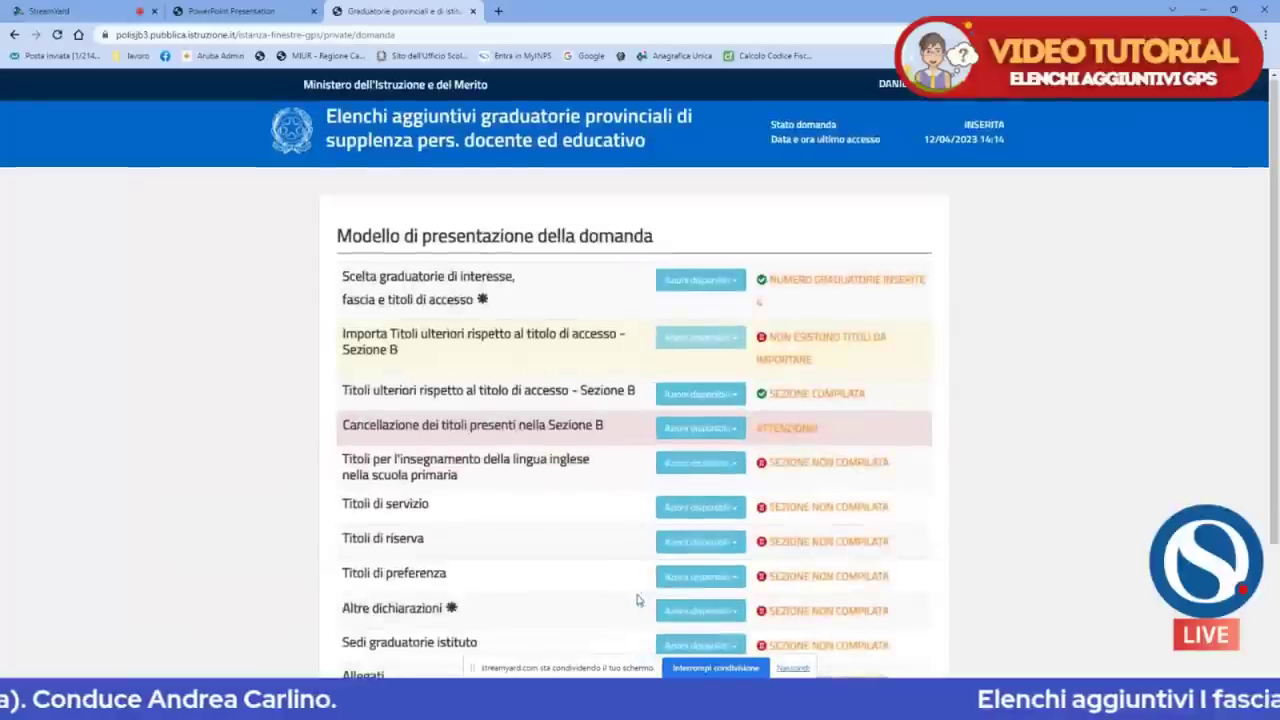
# Insert an English primary-teaching title with Titolo posseduto LAUREA VECCHIO ORDINAMENTO COSTITUENTE TITOLO DI ACCESSO ALLE CLASSI DI CONCORSO A-24 E A-25 PER LA LINGUA INGLESE.
pyautogui.scroll(-1, 663, 486)
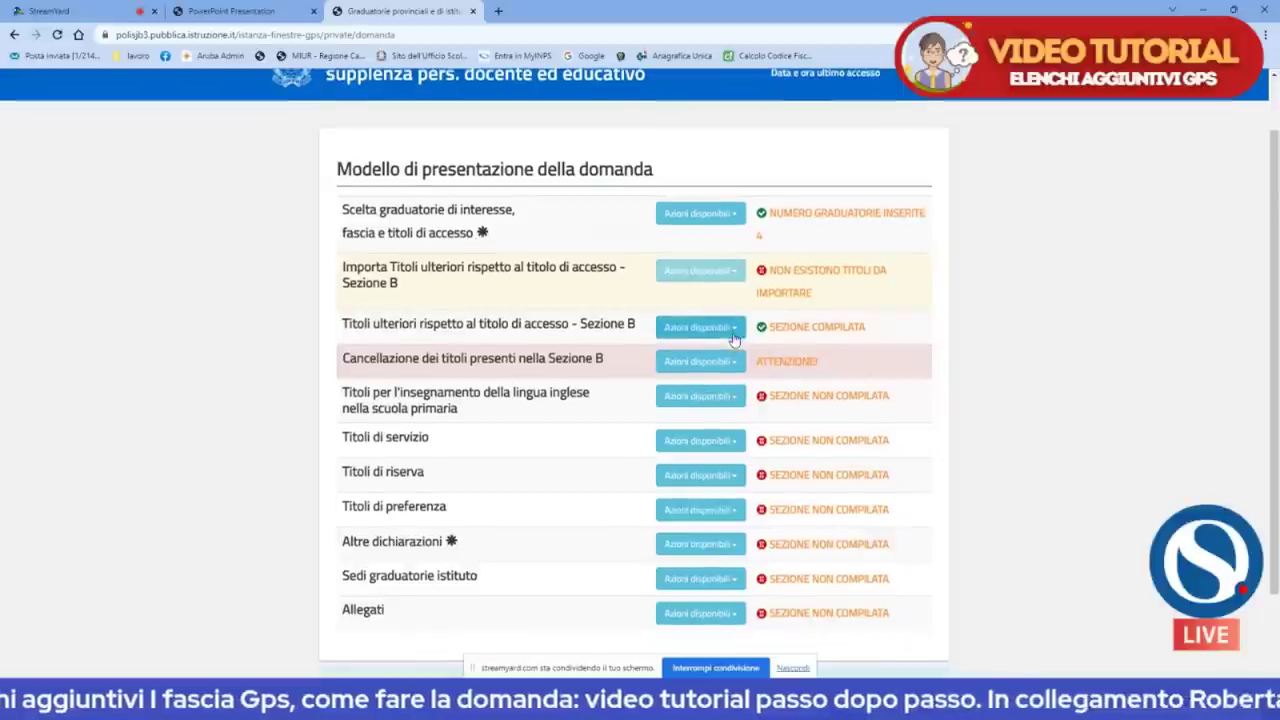
pyautogui.scroll(-1, 718, 352)
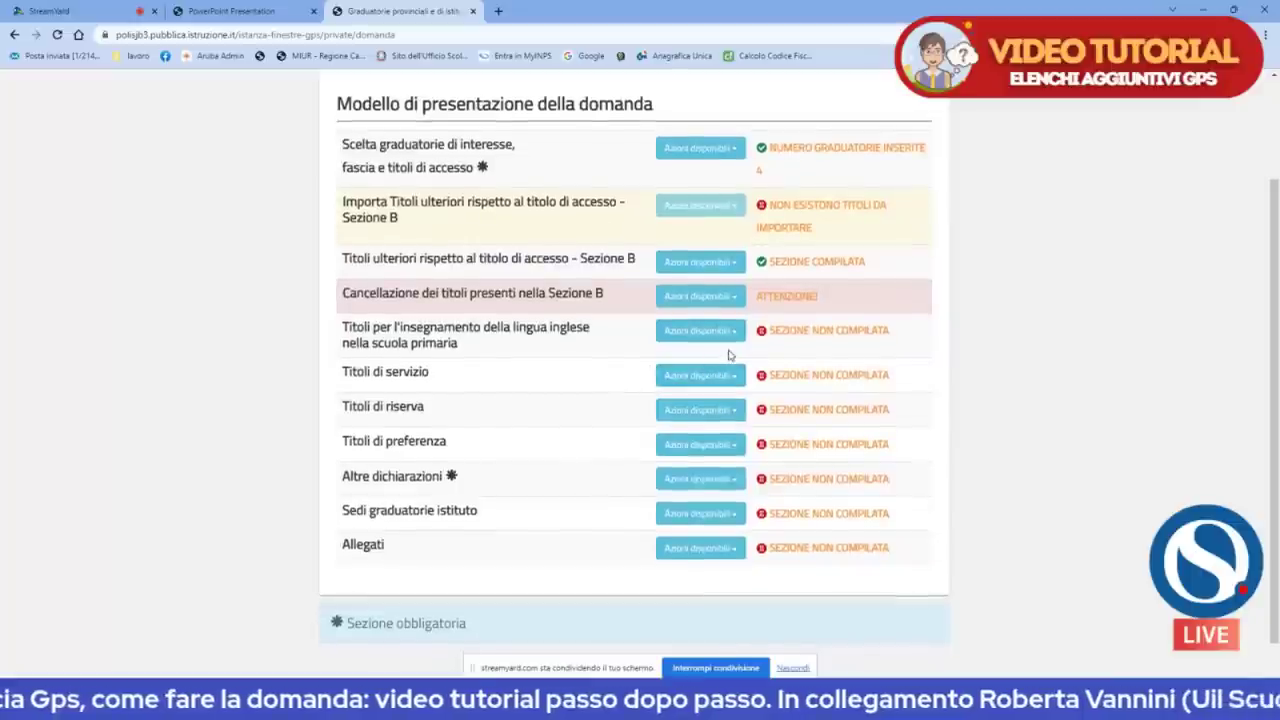
pyautogui.click(730, 338)
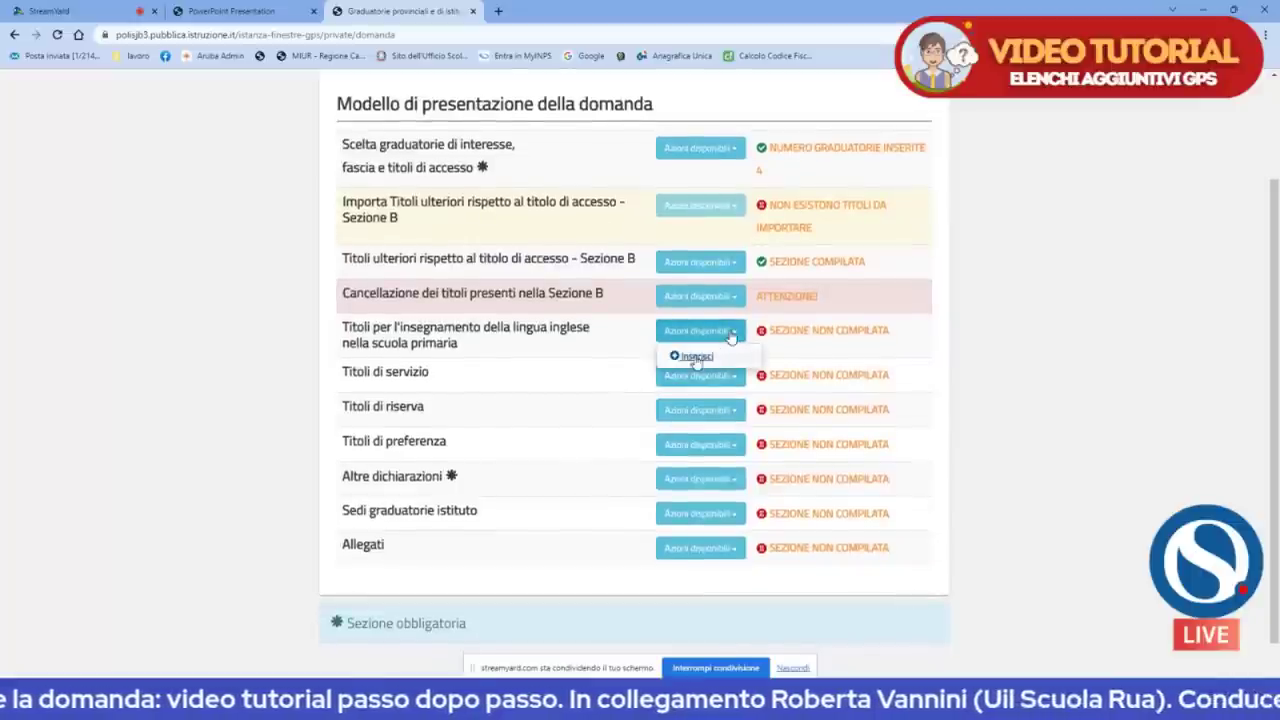
pyautogui.click(697, 358)
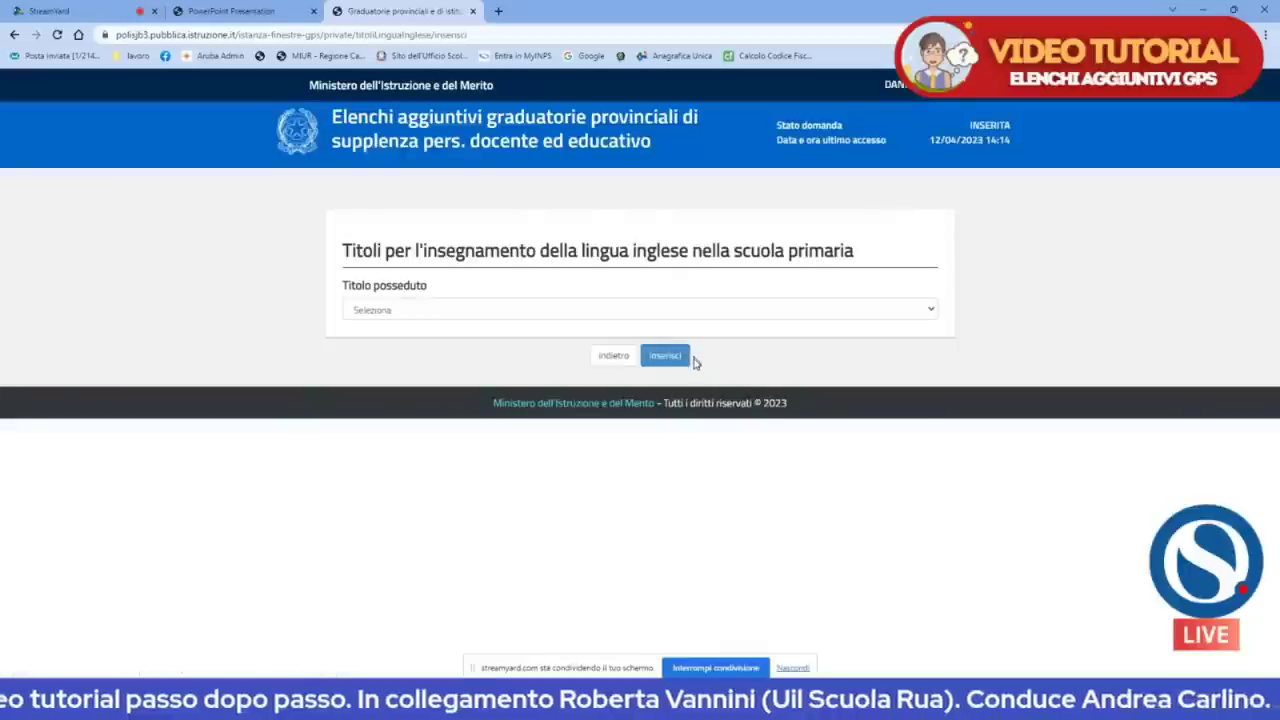
pyautogui.click(736, 310)
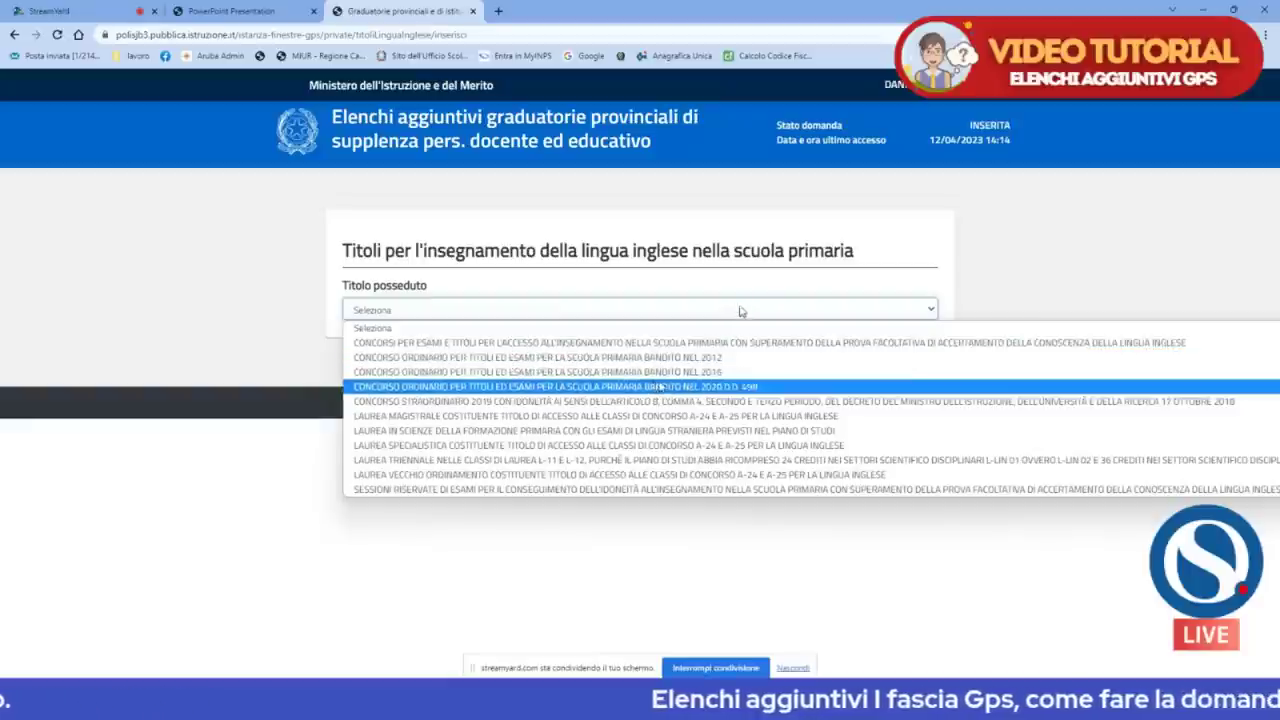
pyautogui.click(638, 474)
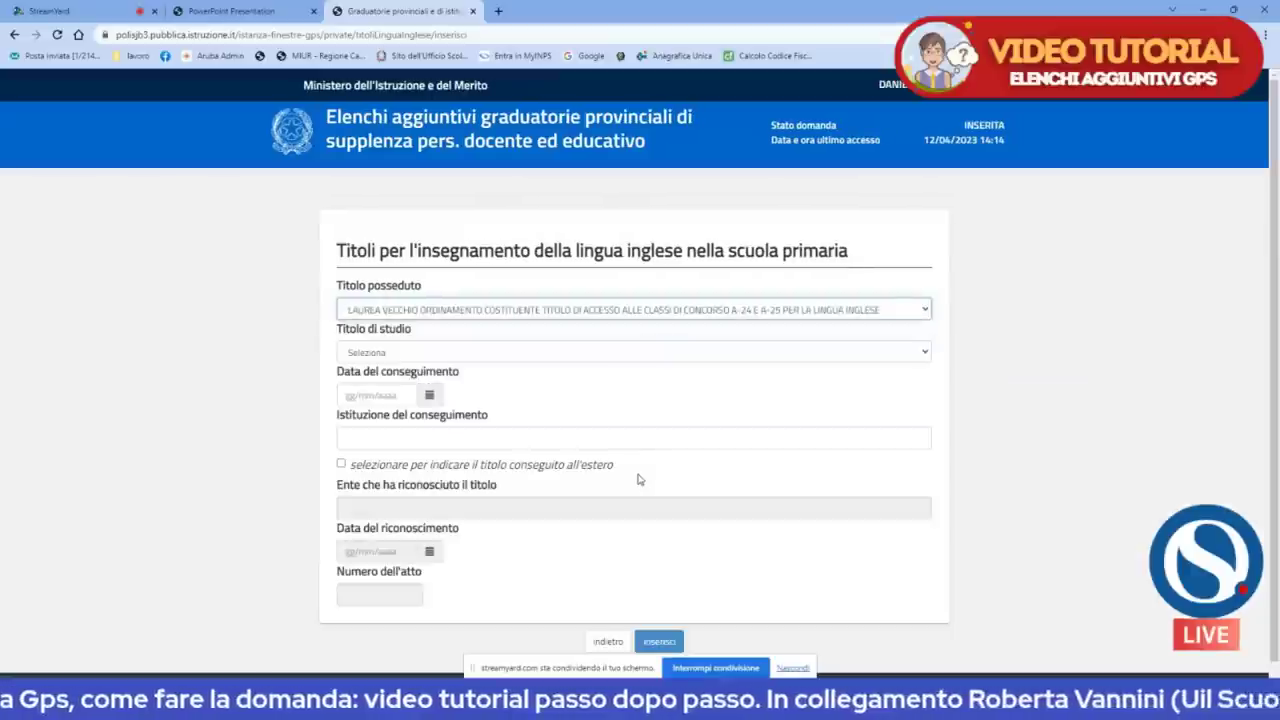
# Set Titolo di studio to AB25-LAUREA IN LINGUE E LETTERATURE STRANIERE and Data del conseguimento to 23/10/1998.
pyautogui.click(566, 355)
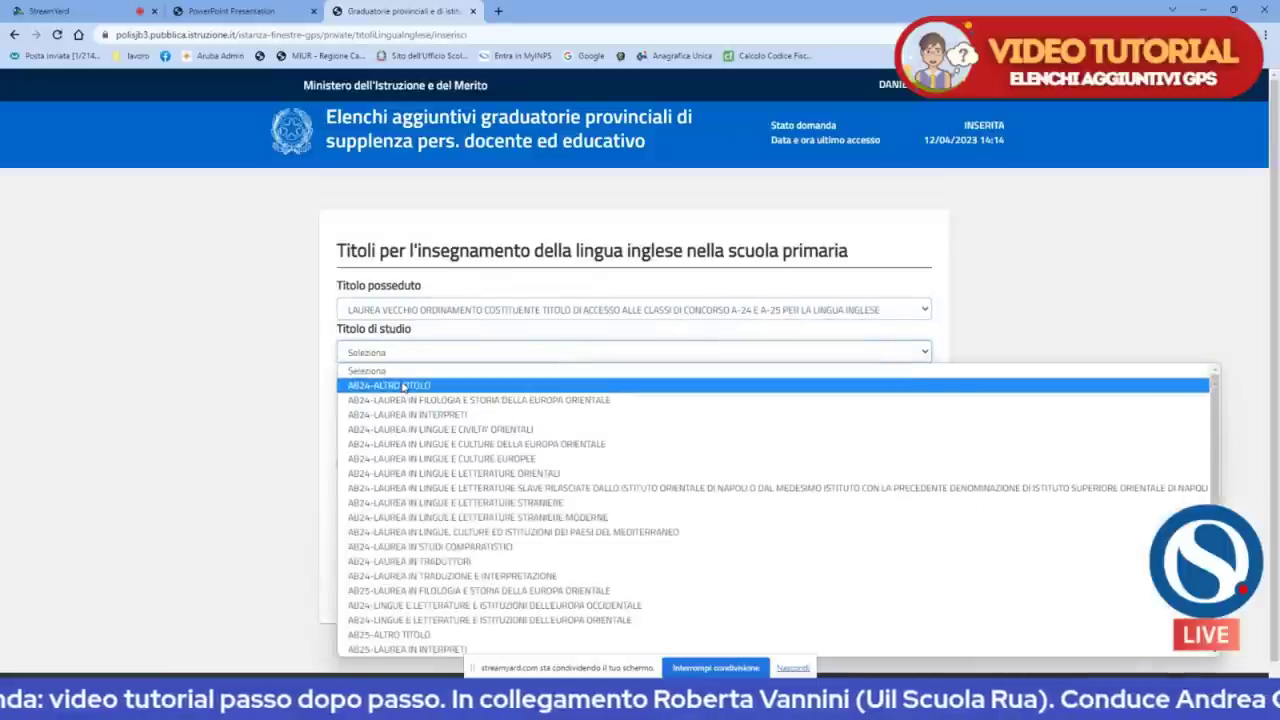
pyautogui.scroll(-4, 405, 390)
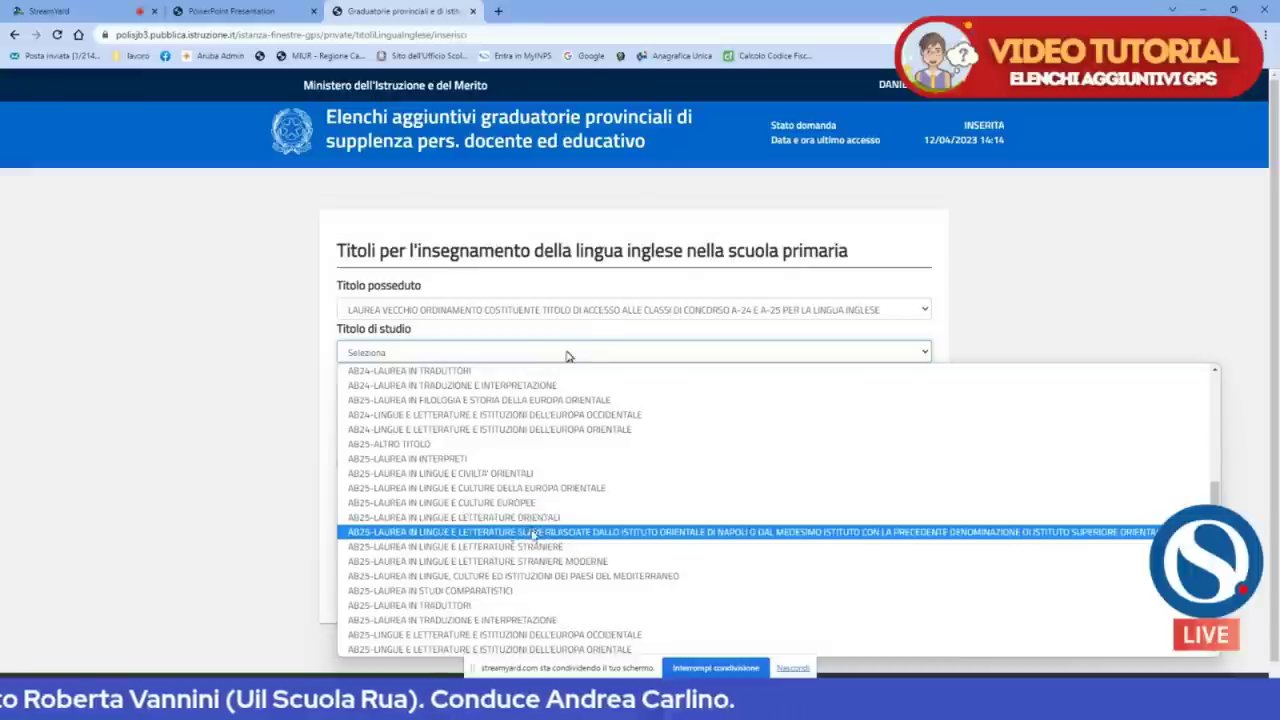
pyautogui.click(531, 547)
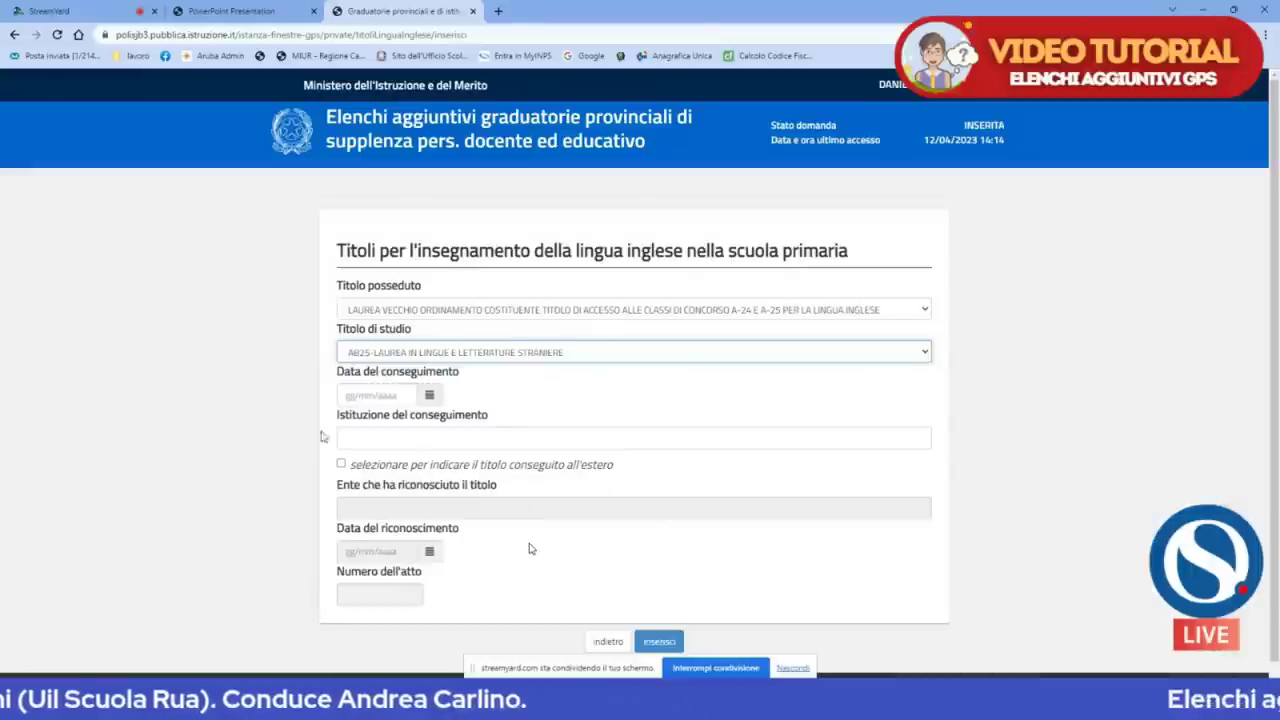
pyautogui.click(357, 396)
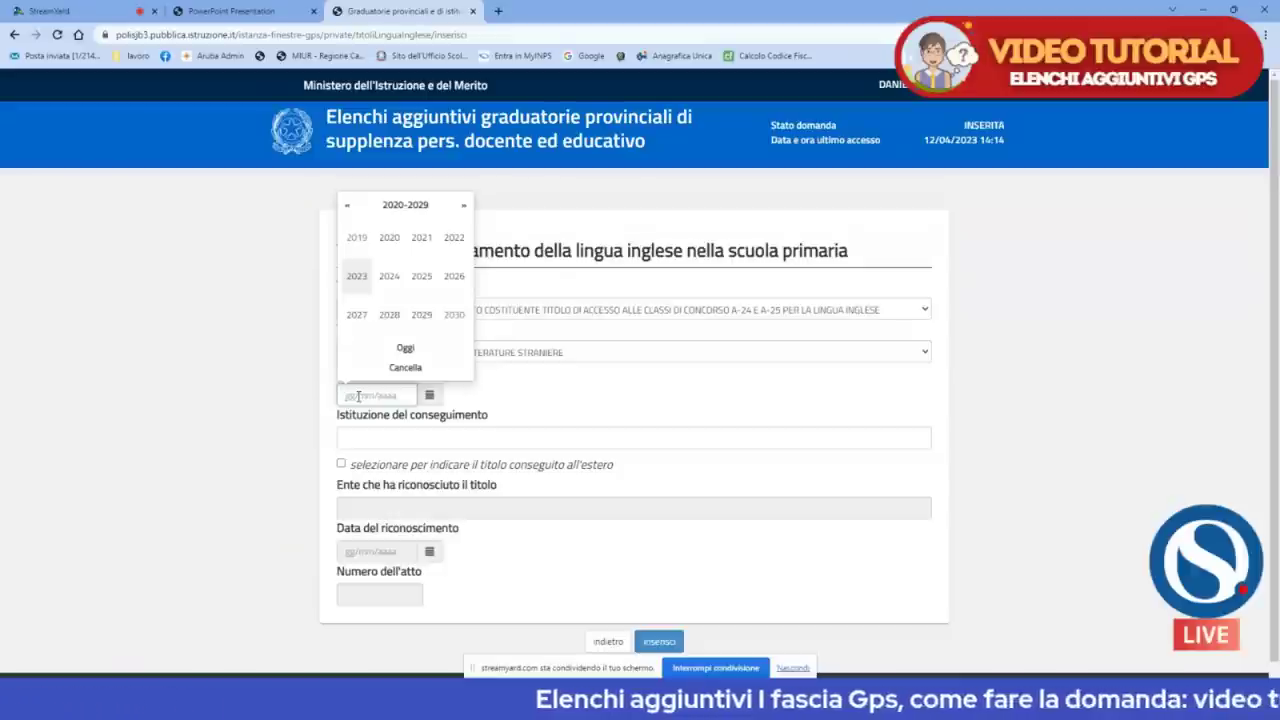
pyautogui.write('23/10/1998')
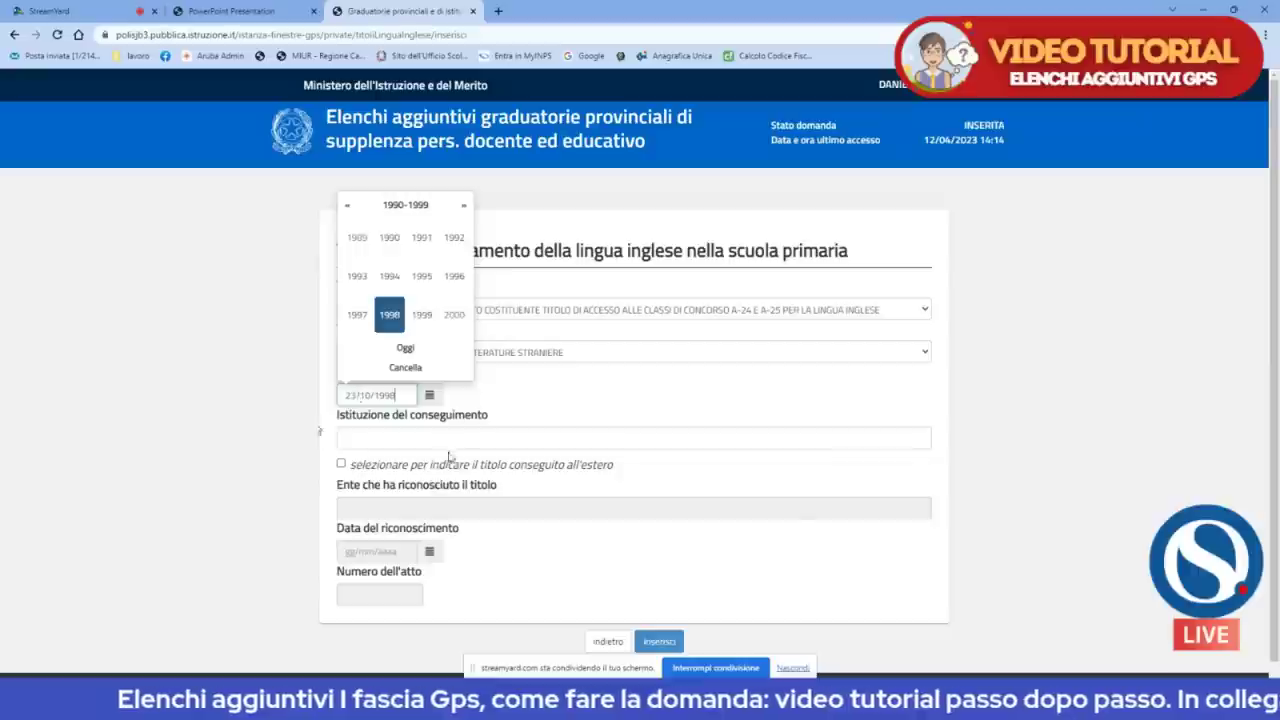
# Set Istituzione del conseguimento to UNISOB and submit the English-teaching title.
pyautogui.click(481, 430)
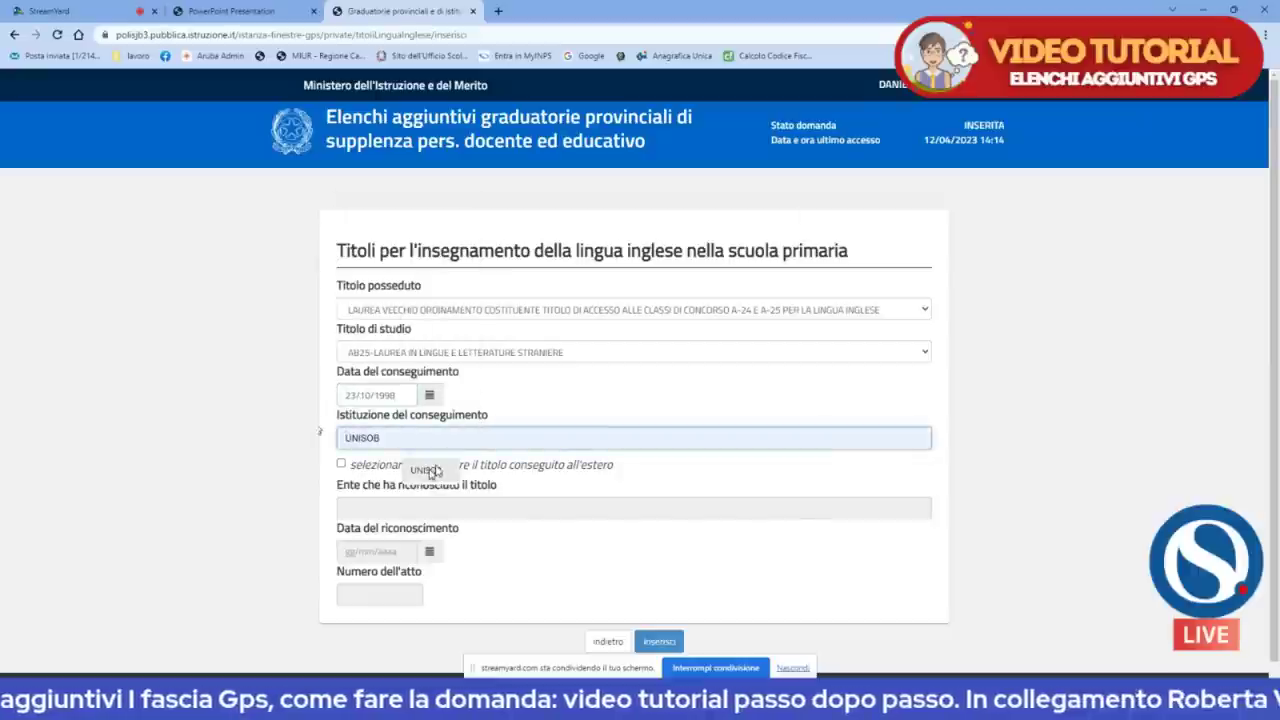
pyautogui.click(425, 469)
pyautogui.scroll(-1, 600, 489)
pyautogui.click(659, 624)
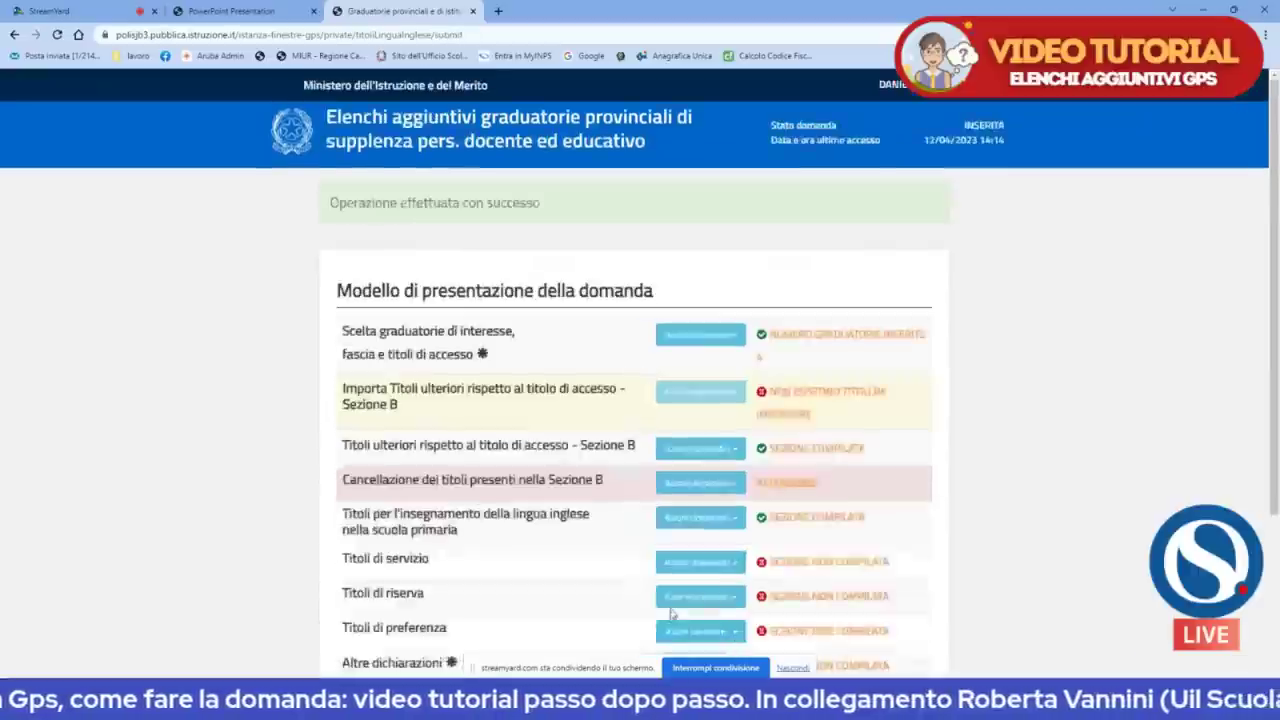
# Open the Titoli di servizio section for editing and start adding a new service title.
pyautogui.scroll(-4, 824, 270)
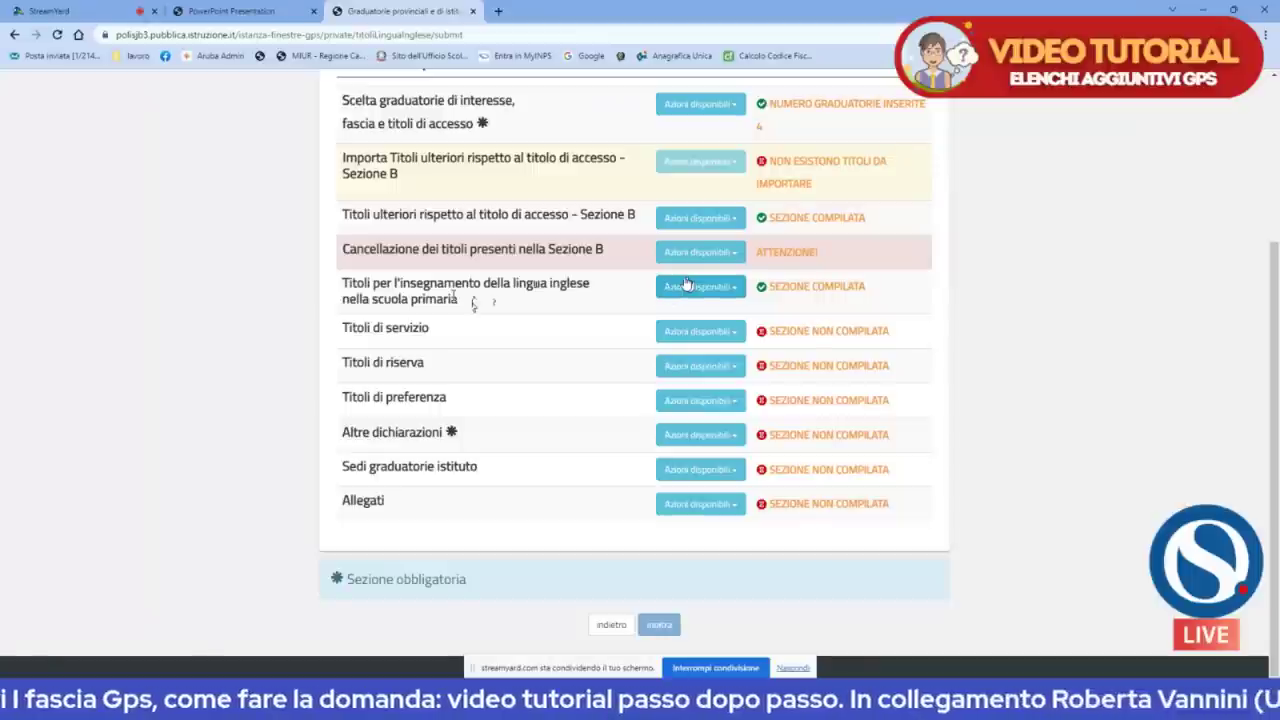
pyautogui.click(695, 331)
pyautogui.click(686, 357)
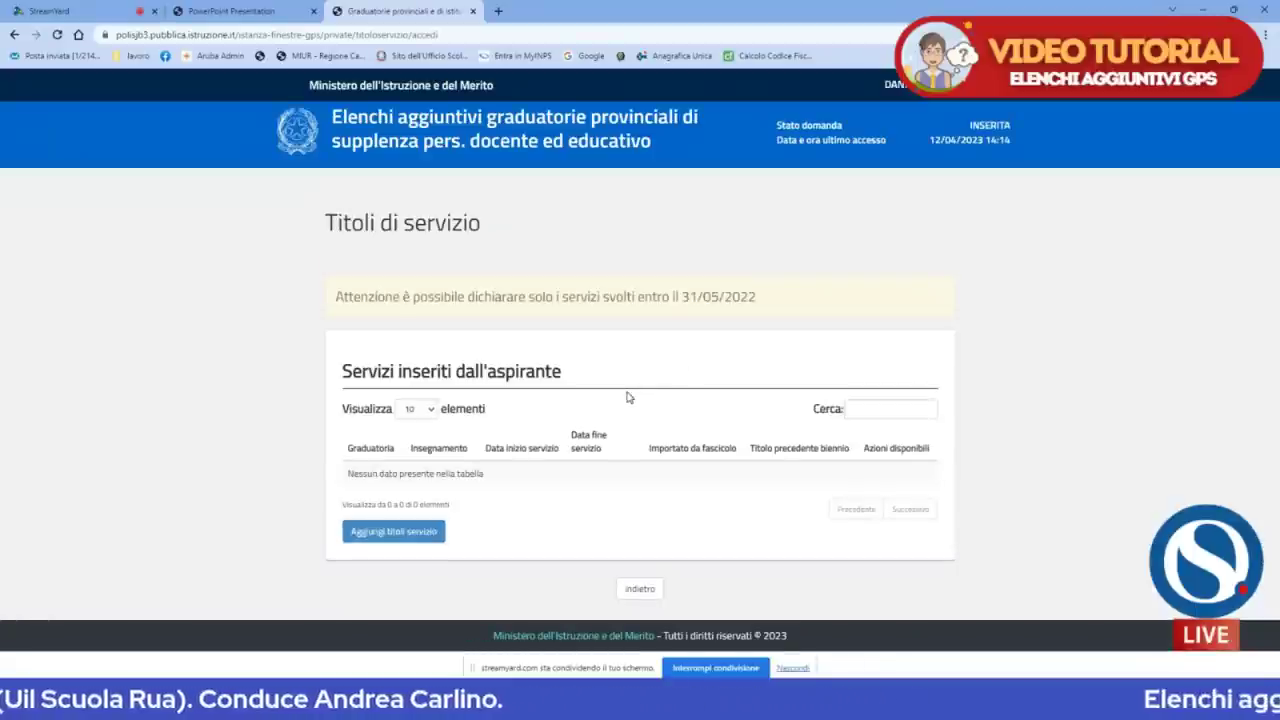
pyautogui.click(395, 532)
pyautogui.scroll(-3, 410, 520)
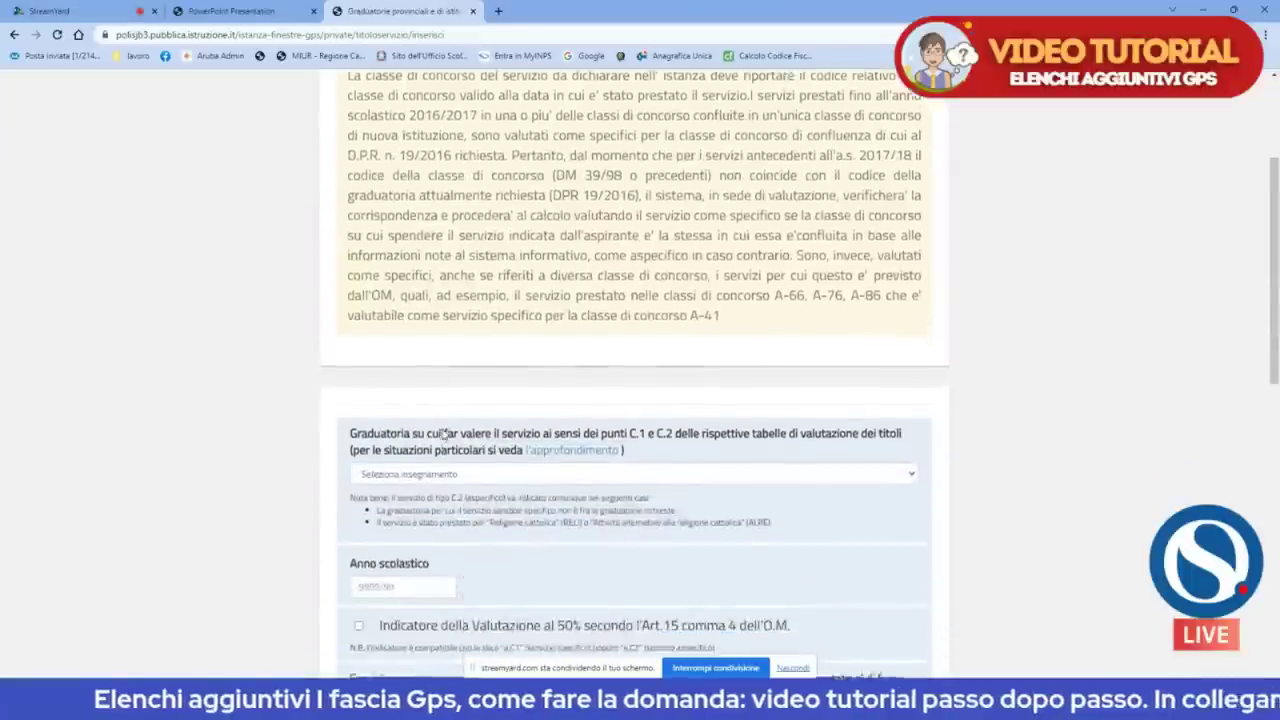
# Examine the service title form's graduatoria choices and its school year, 50% valuation, EU service and teaching fields.
pyautogui.scroll(-2, 443, 432)
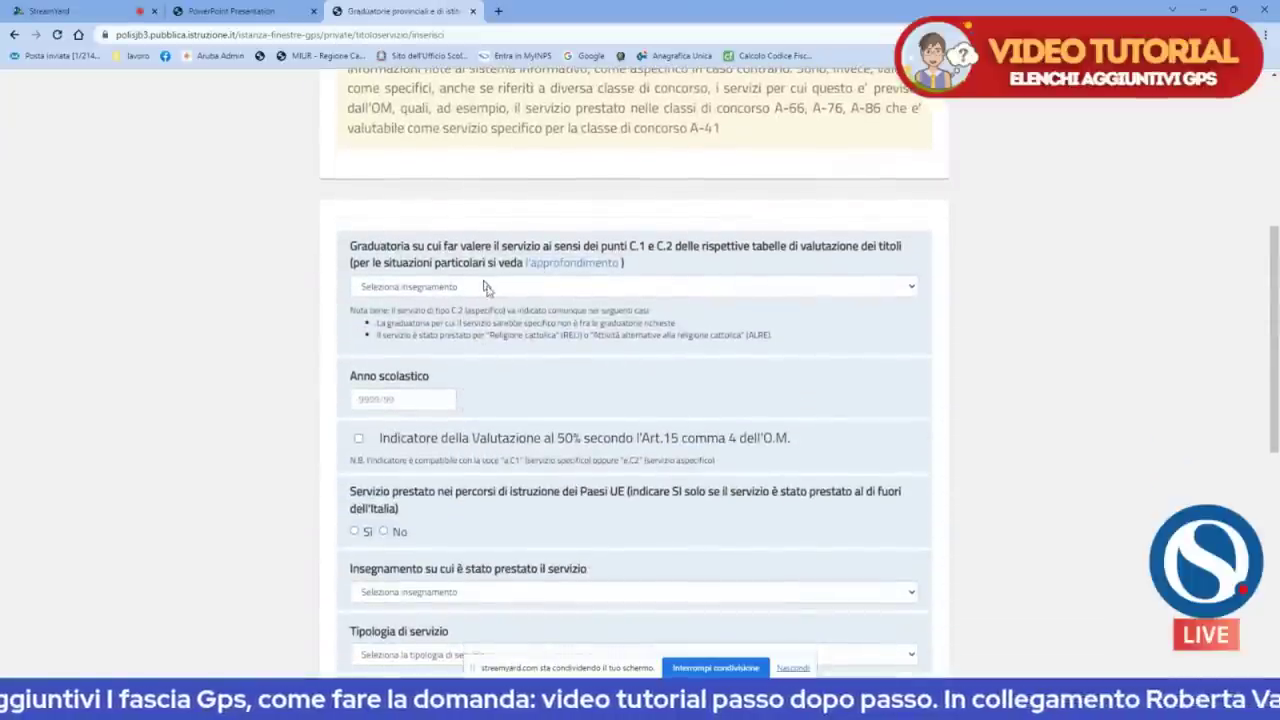
pyautogui.click(486, 287)
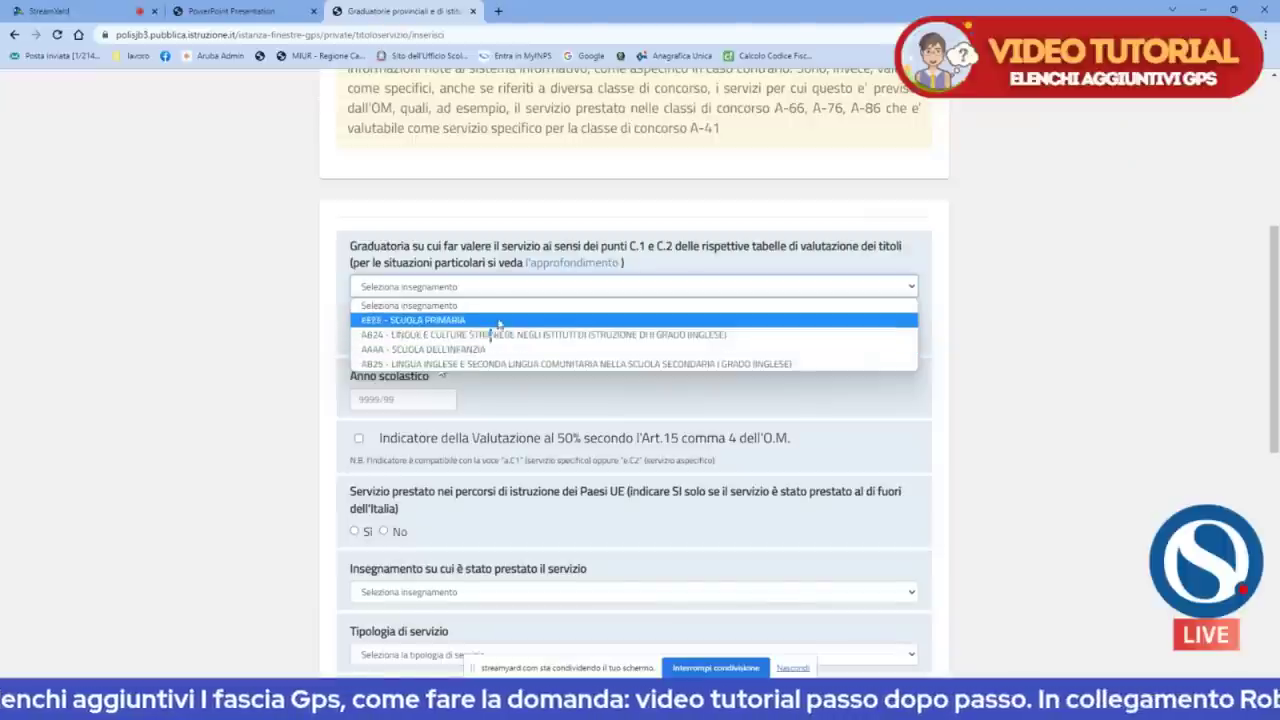
pyautogui.click(500, 287)
pyautogui.scroll(-1, 590, 230)
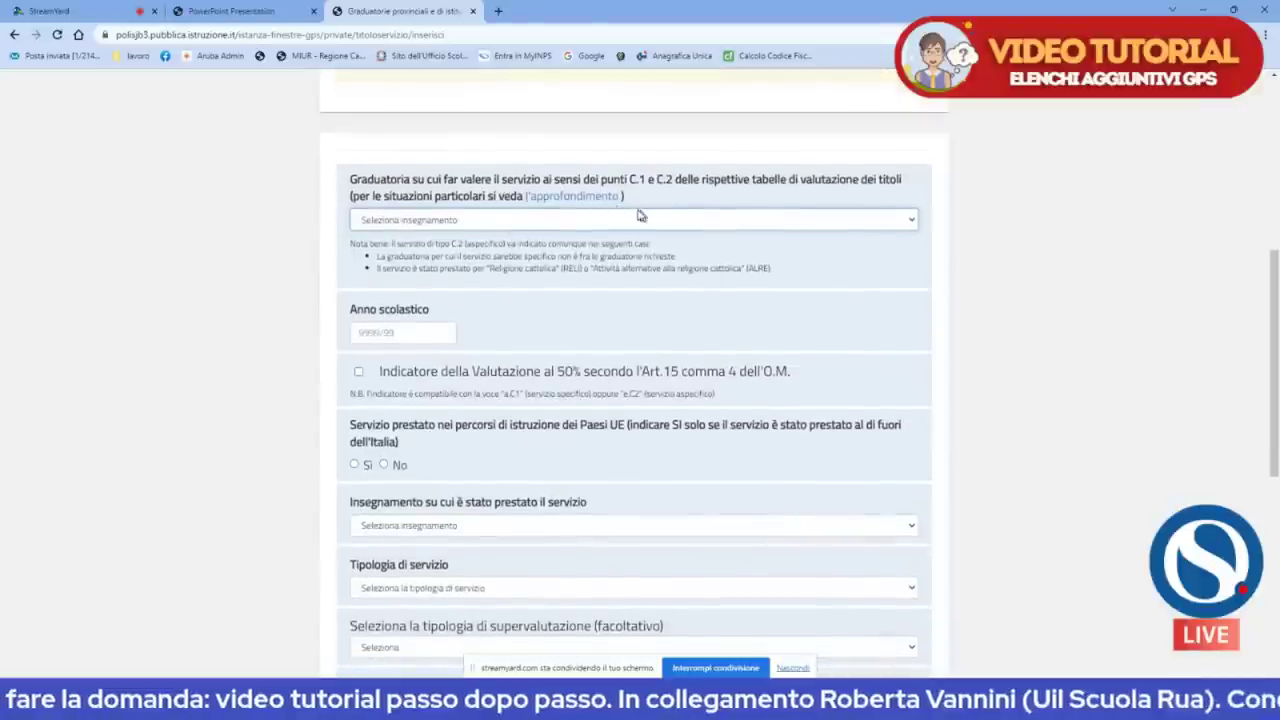
pyautogui.scroll(-1, 641, 215)
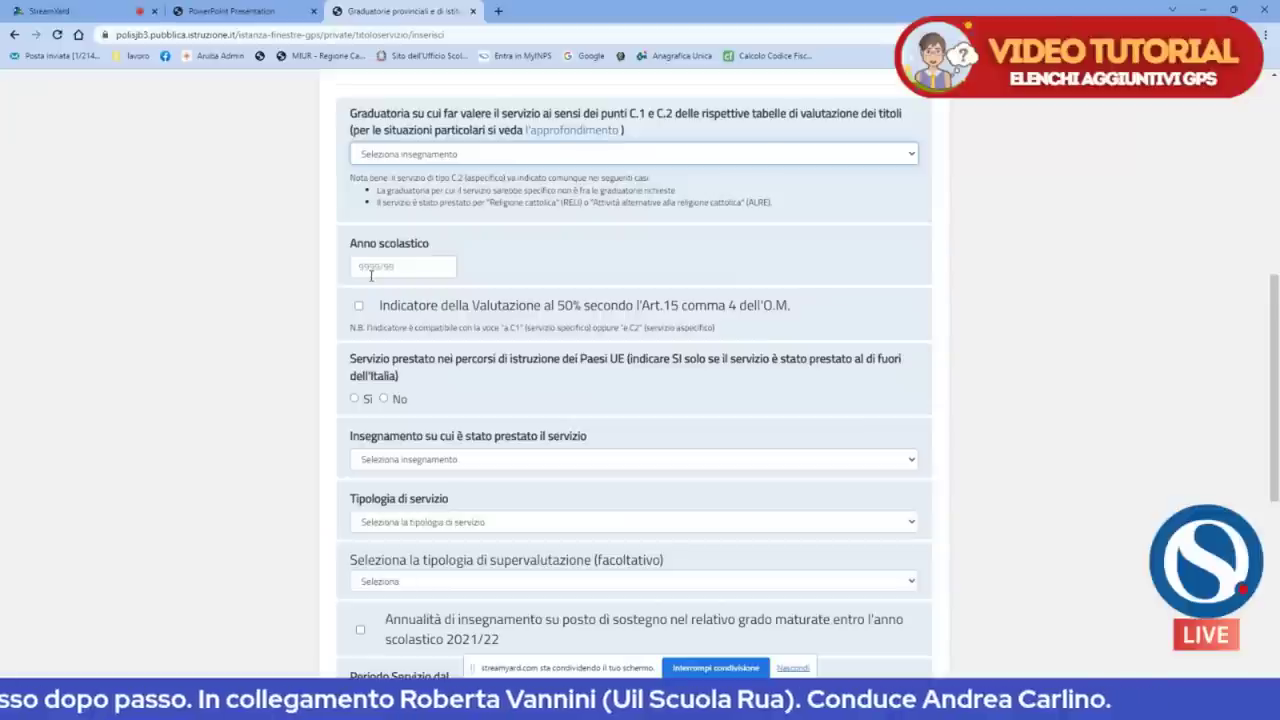
pyautogui.scroll(-1, 414, 294)
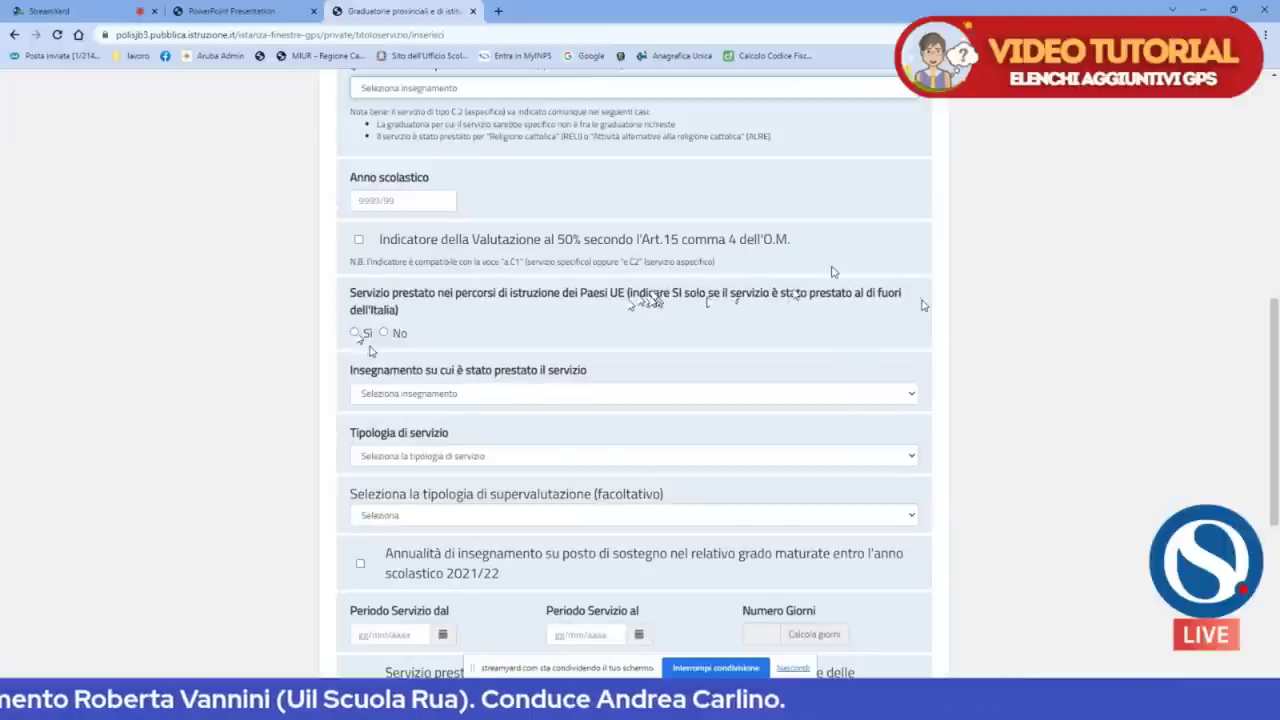
pyautogui.scroll(-1, 785, 289)
pyautogui.scroll(-1, 418, 330)
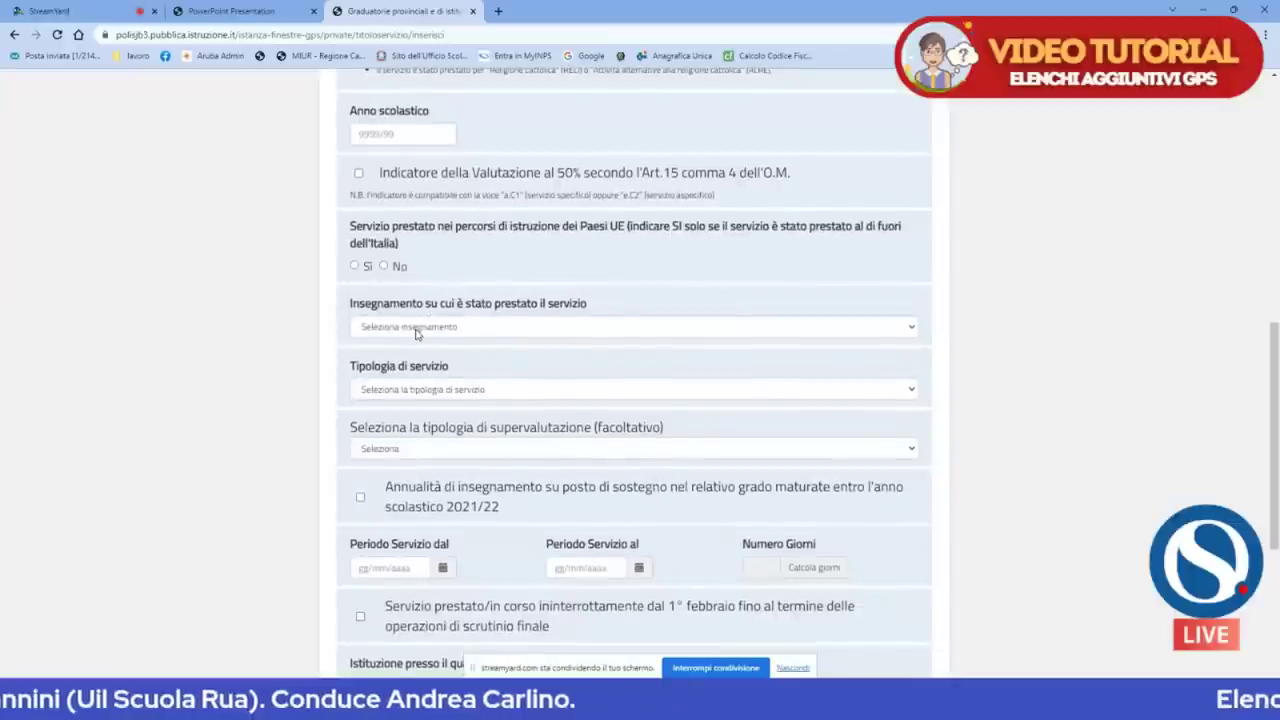
pyautogui.click(424, 328)
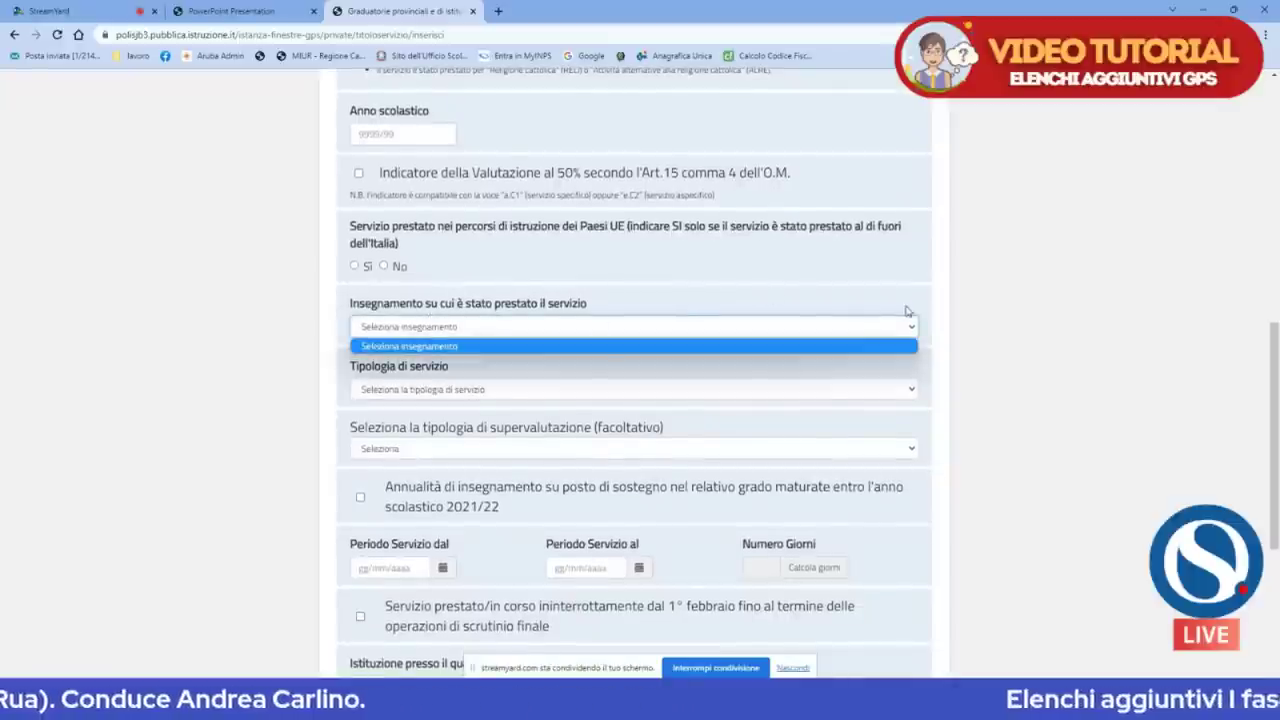
pyautogui.click(909, 333)
pyautogui.scroll(3, 590, 222)
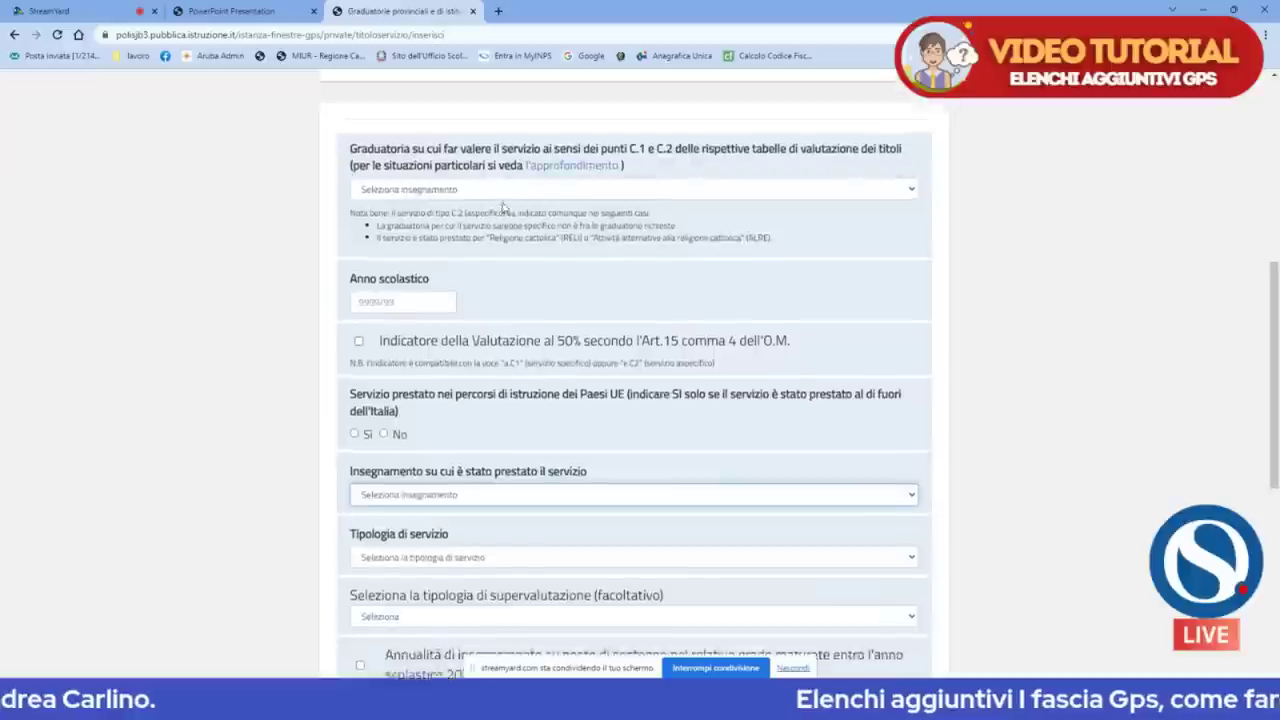
# Set the graduatoria for the service to AB25 - LINGUA INGLESE E SECONDA LINGUA COMUNITARIA NELLA SCUOLA SECONDARIA I GRADO (INGLESE).
pyautogui.click(590, 222)
pyautogui.click(518, 227)
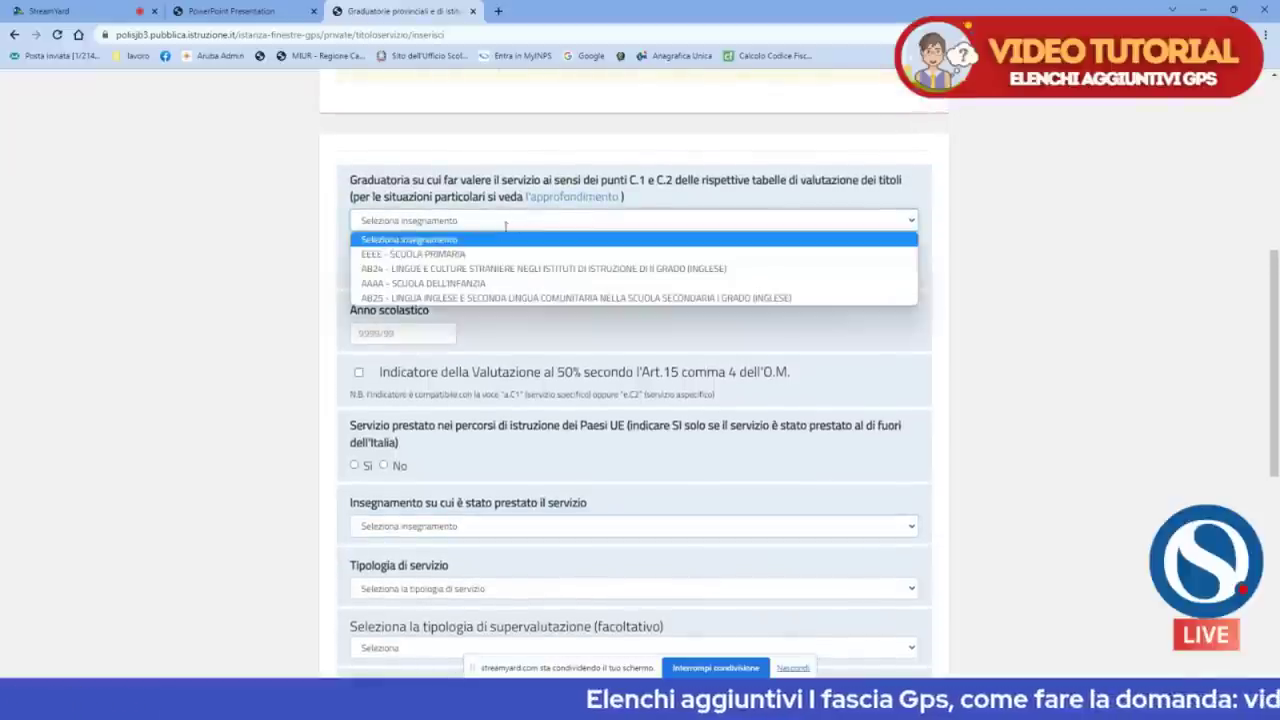
pyautogui.click(455, 295)
# Answer No to service in EU education programmes and set Anno scolastico to 2020/21.
pyautogui.scroll(-4, 455, 293)
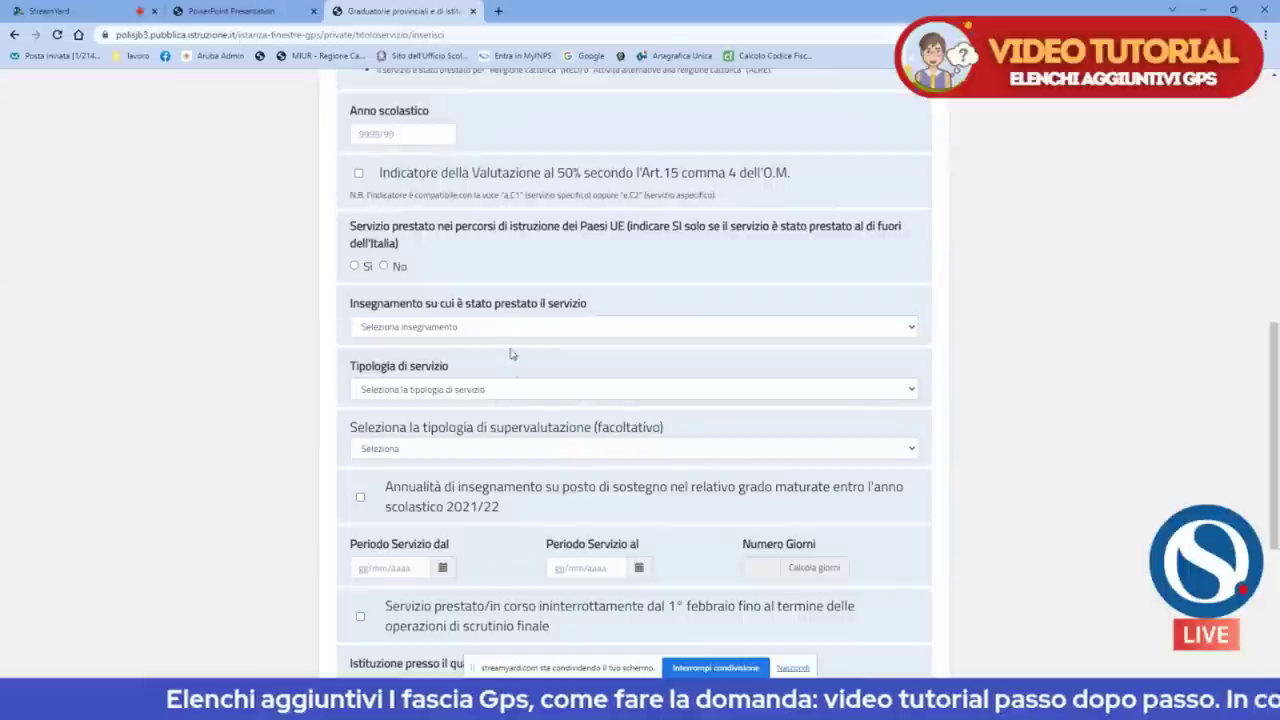
pyautogui.click(522, 330)
pyautogui.click(528, 332)
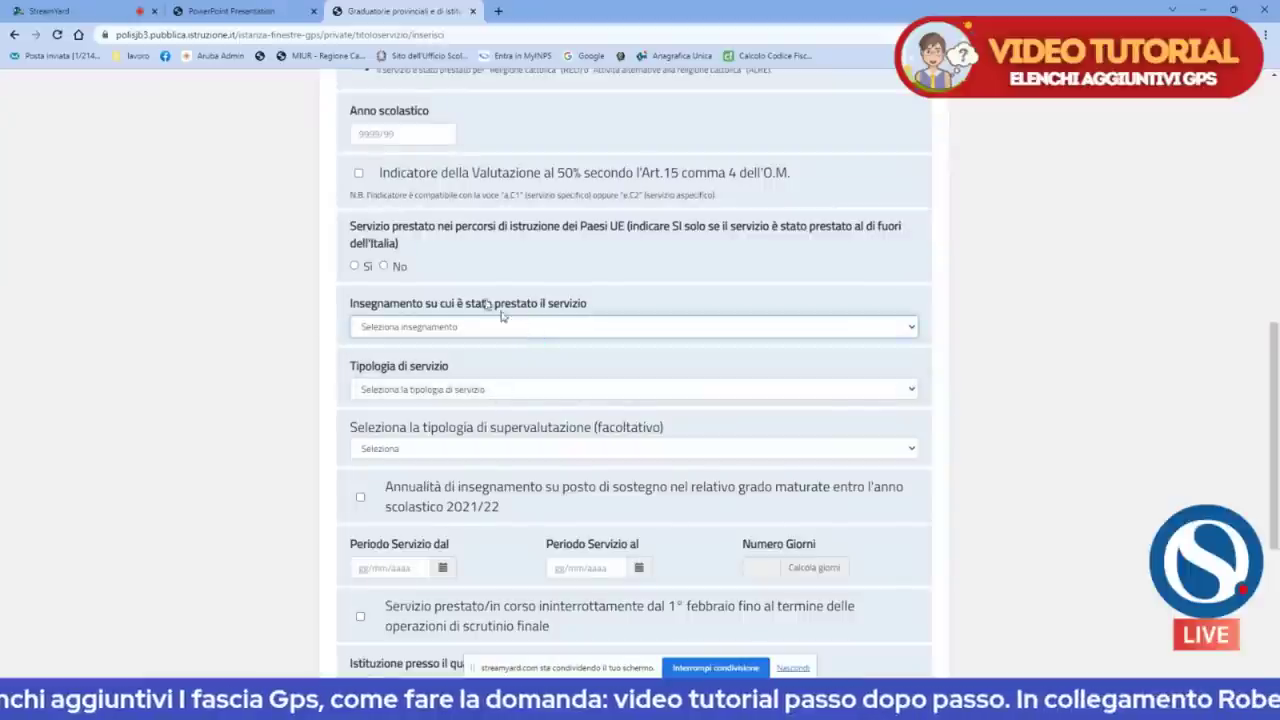
pyautogui.scroll(1, 502, 316)
pyautogui.click(385, 330)
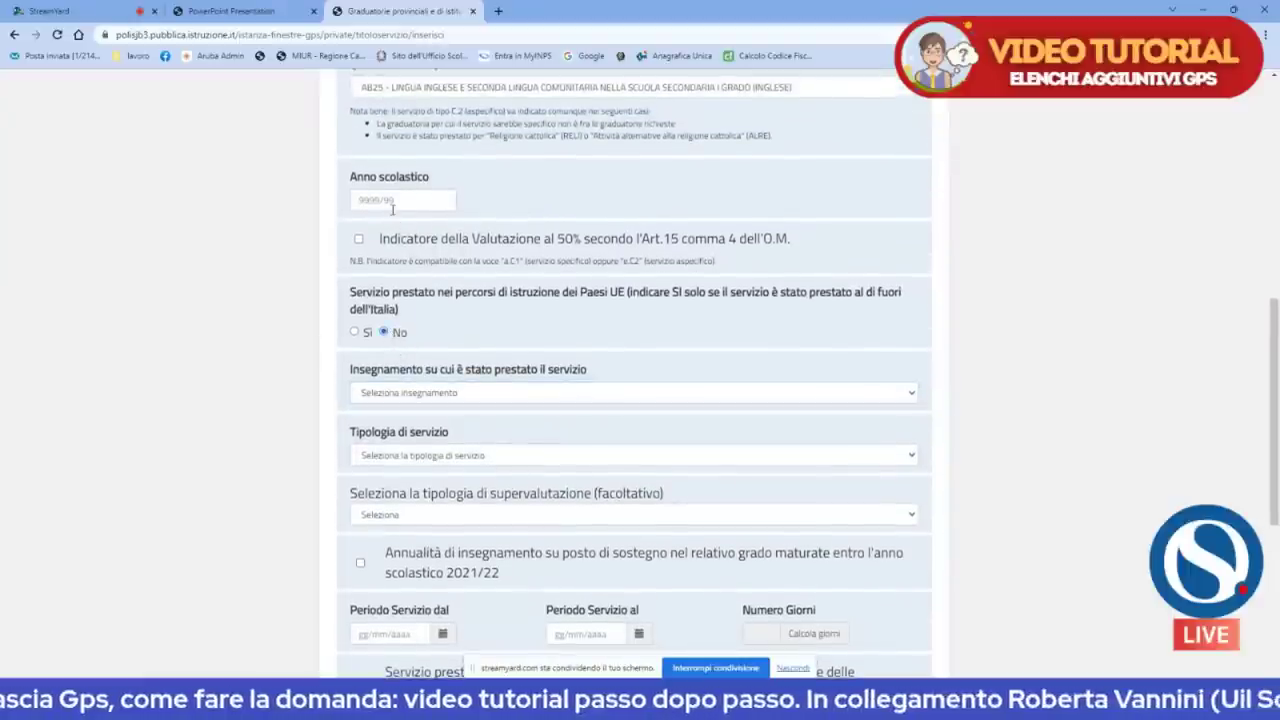
pyautogui.click(393, 201)
pyautogui.click(412, 231)
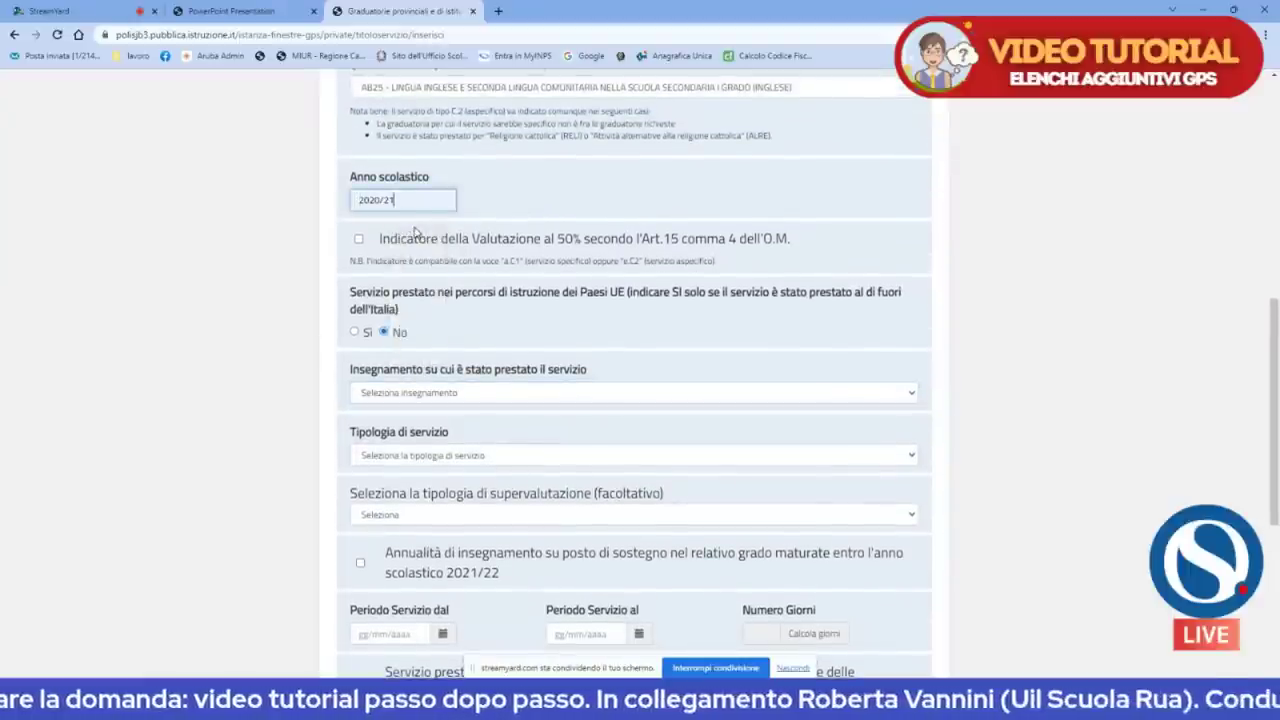
# Set Insegnamento su cui è stato prestato il servizio to AAAA - SCUOLA DELL'INFANZIA.
pyautogui.scroll(-1, 427, 240)
pyautogui.scroll(-1, 427, 240)
pyautogui.click(450, 260)
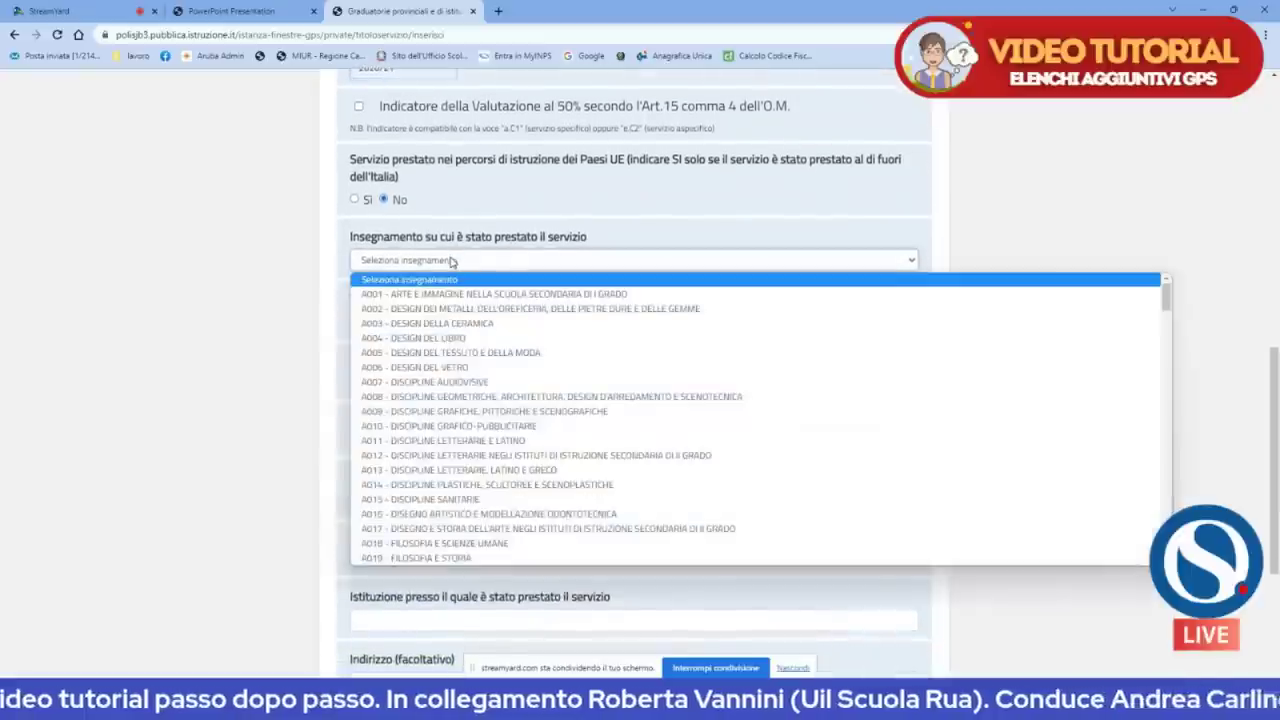
pyautogui.click(450, 260)
pyautogui.click(455, 260)
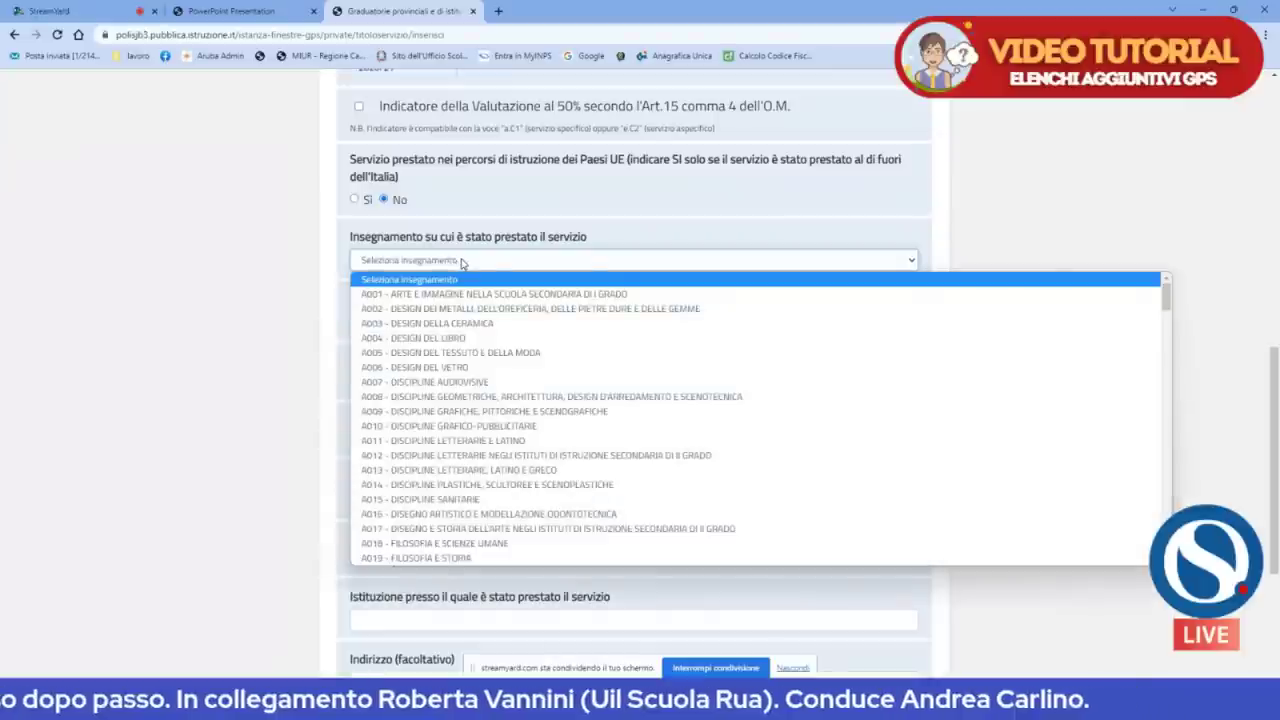
pyautogui.scroll(-5, 446, 345)
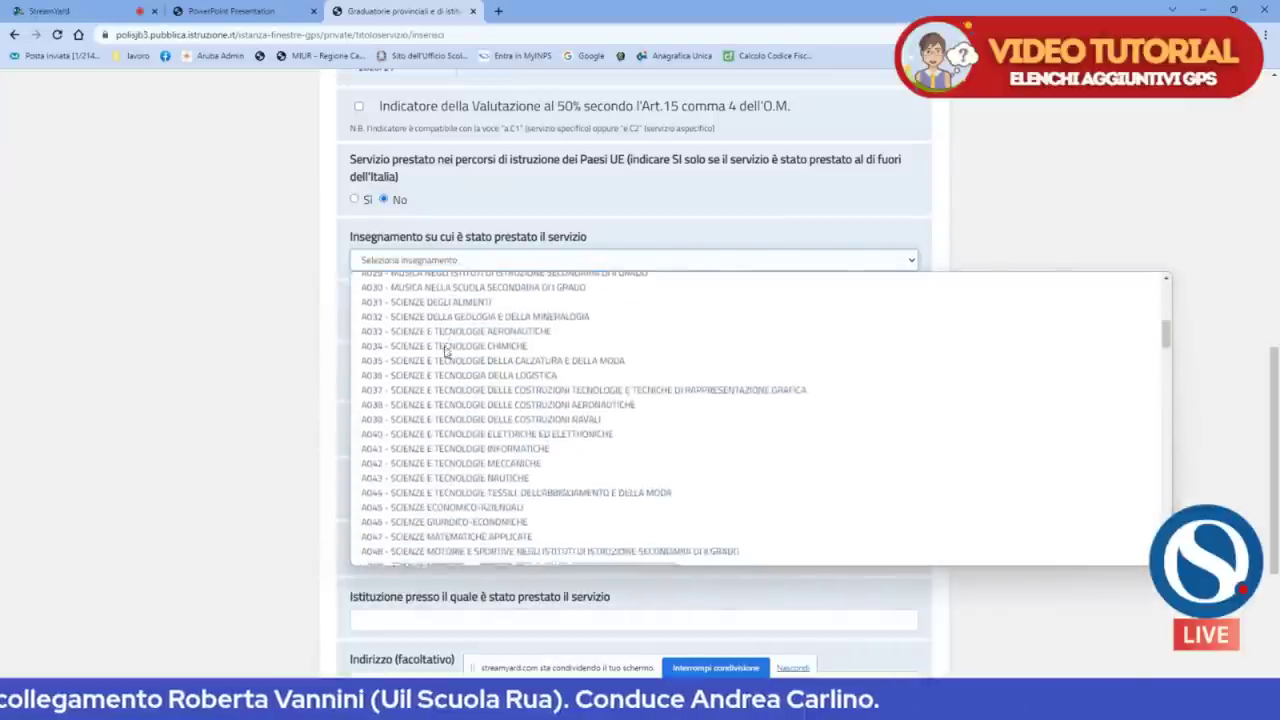
pyautogui.scroll(-15, 446, 350)
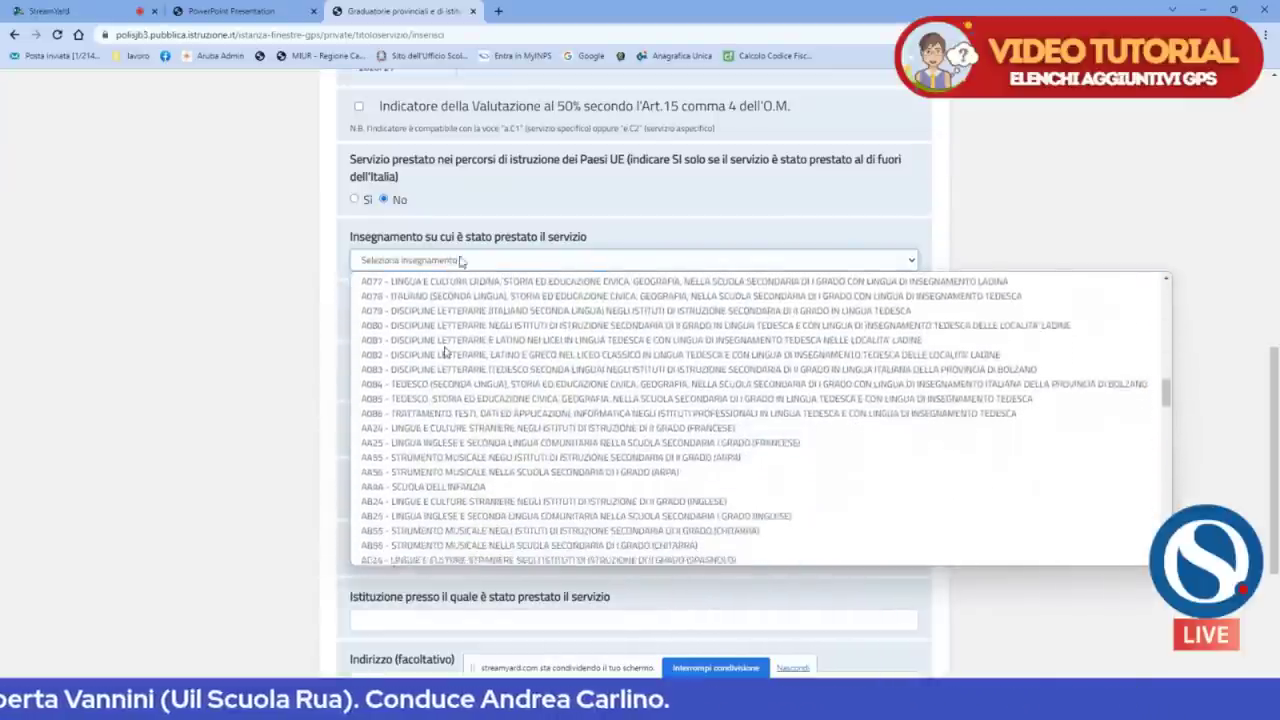
pyautogui.scroll(-4, 446, 352)
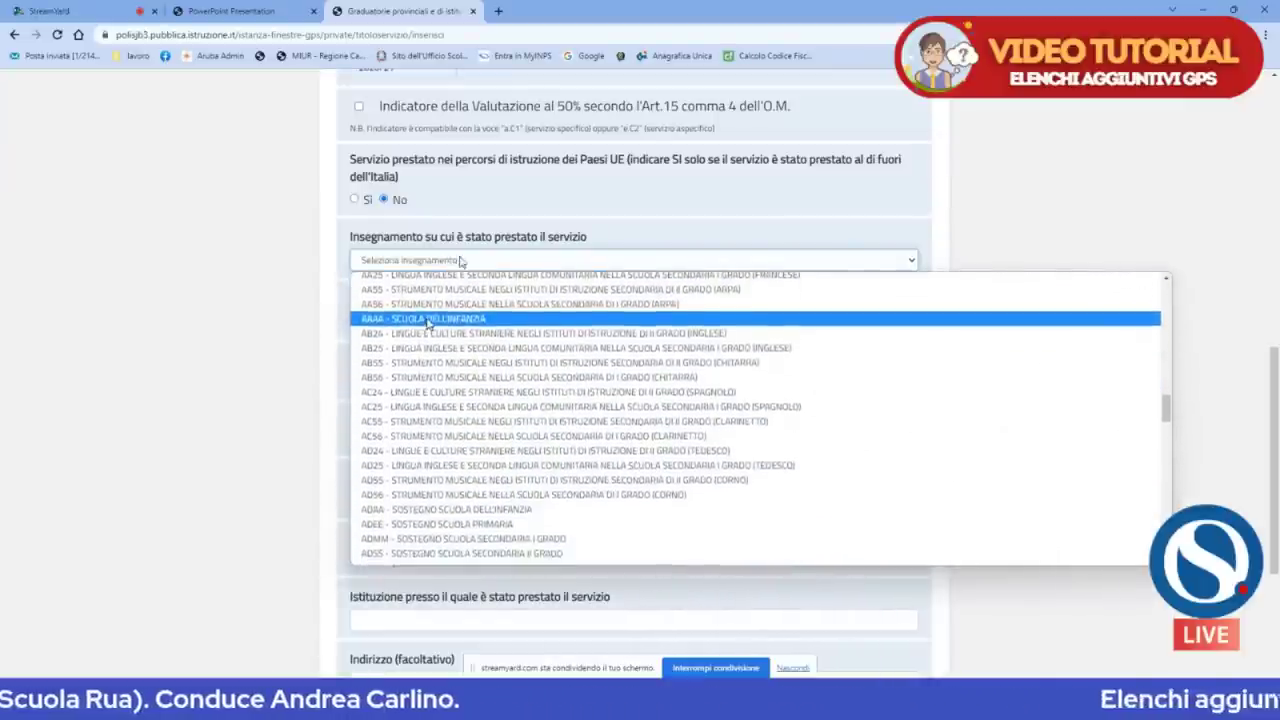
pyautogui.click(427, 320)
# Set Tipologia di servizio to a.C1, service in institutions of the national education system, state and paritarie schools abroad and military schools.
pyautogui.click(434, 321)
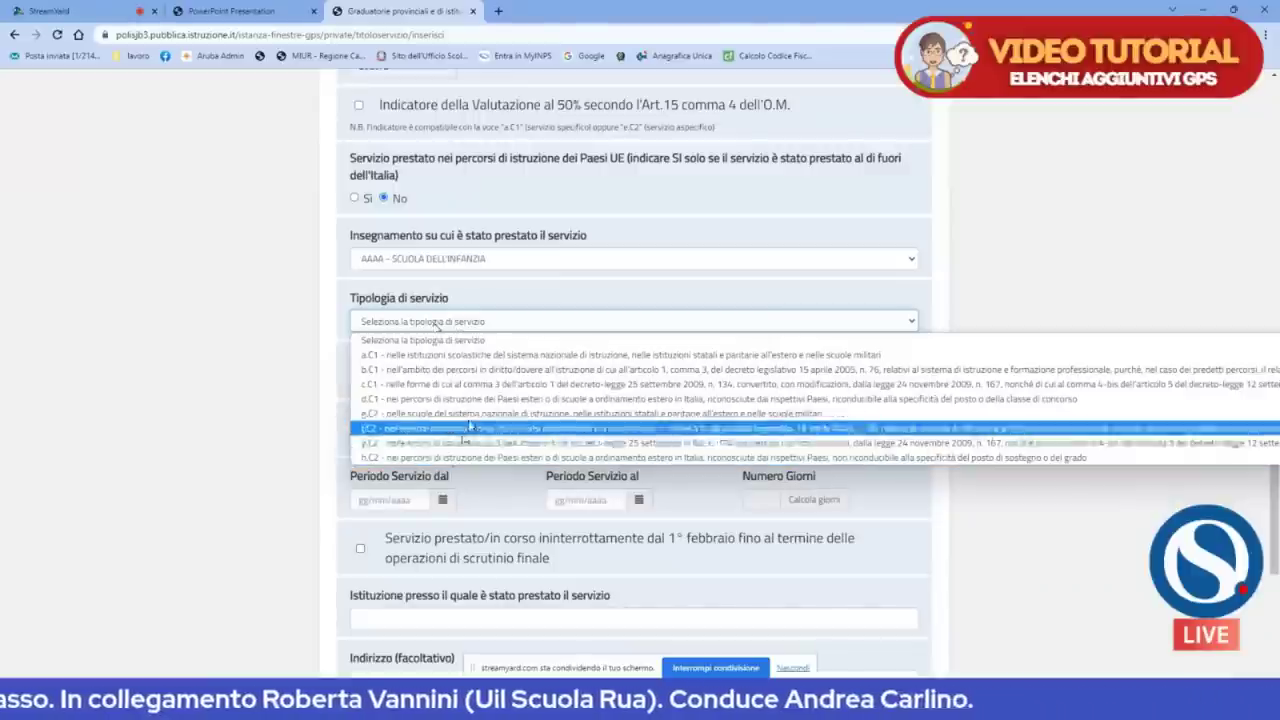
pyautogui.click(502, 325)
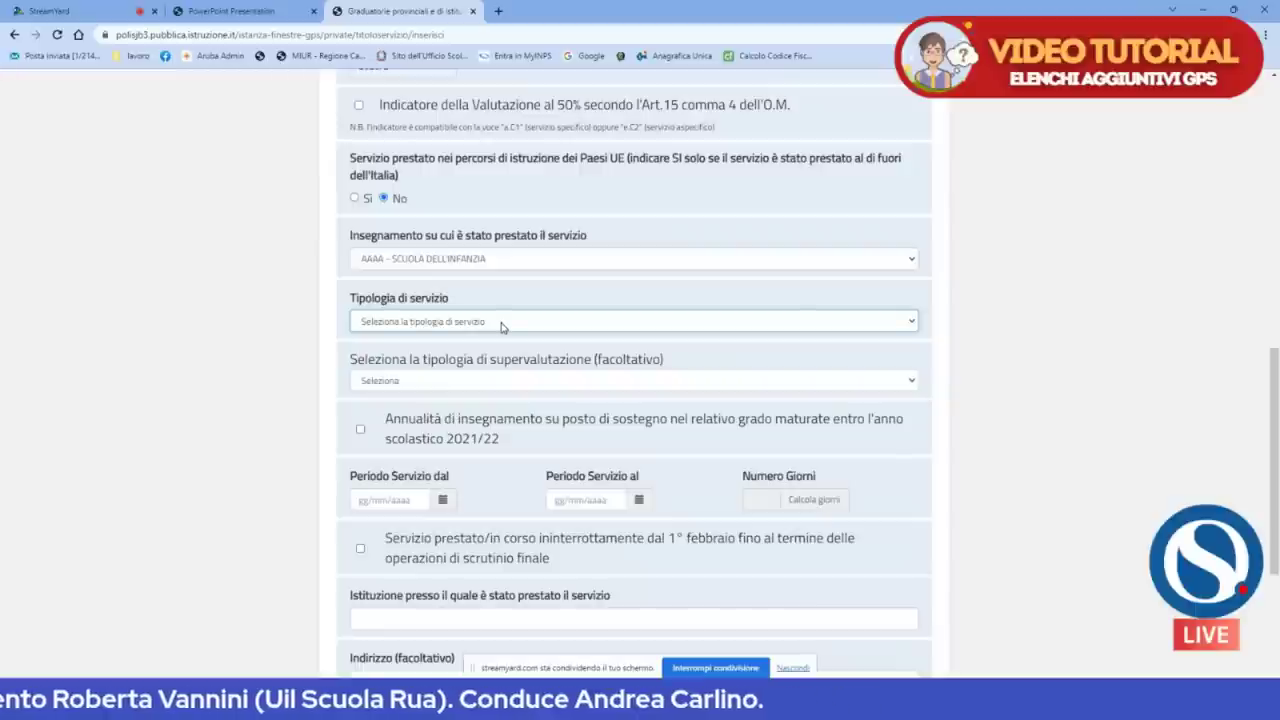
pyautogui.click(502, 325)
pyautogui.click(488, 355)
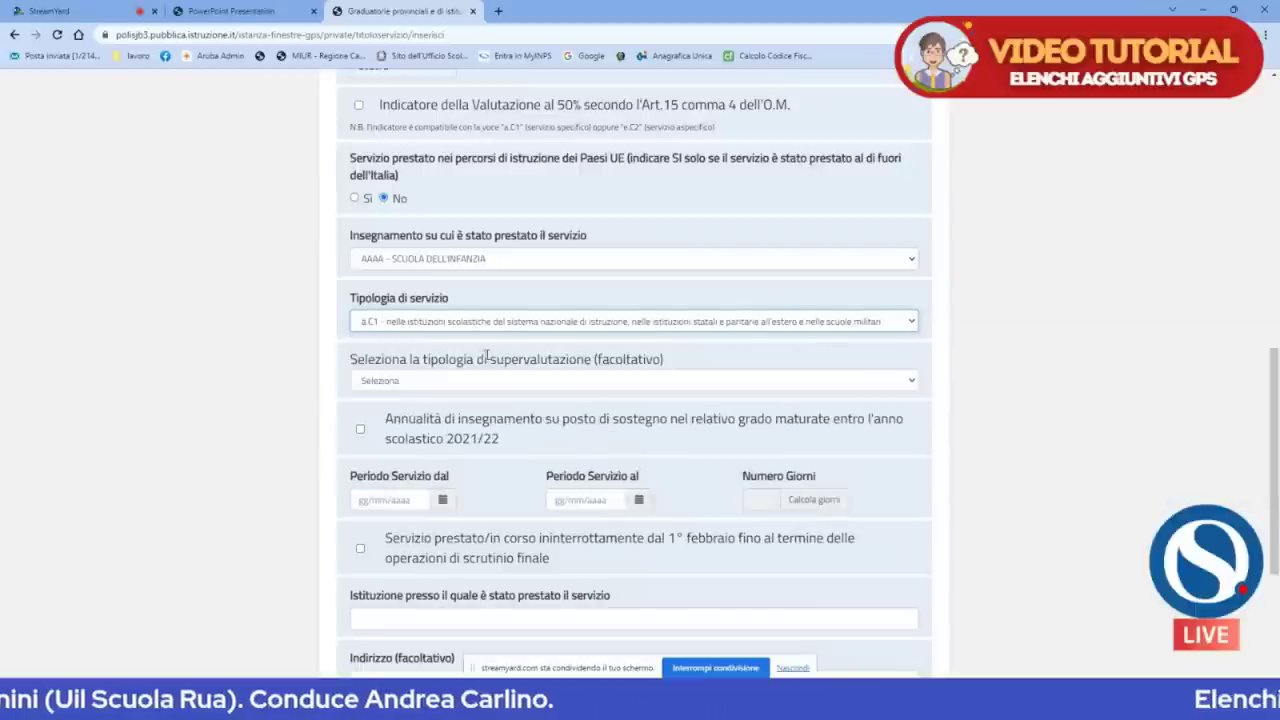
# Set the service period from 20/10/2020 to 10/01/2021 and calculate its number of days.
pyautogui.scroll(-2, 490, 350)
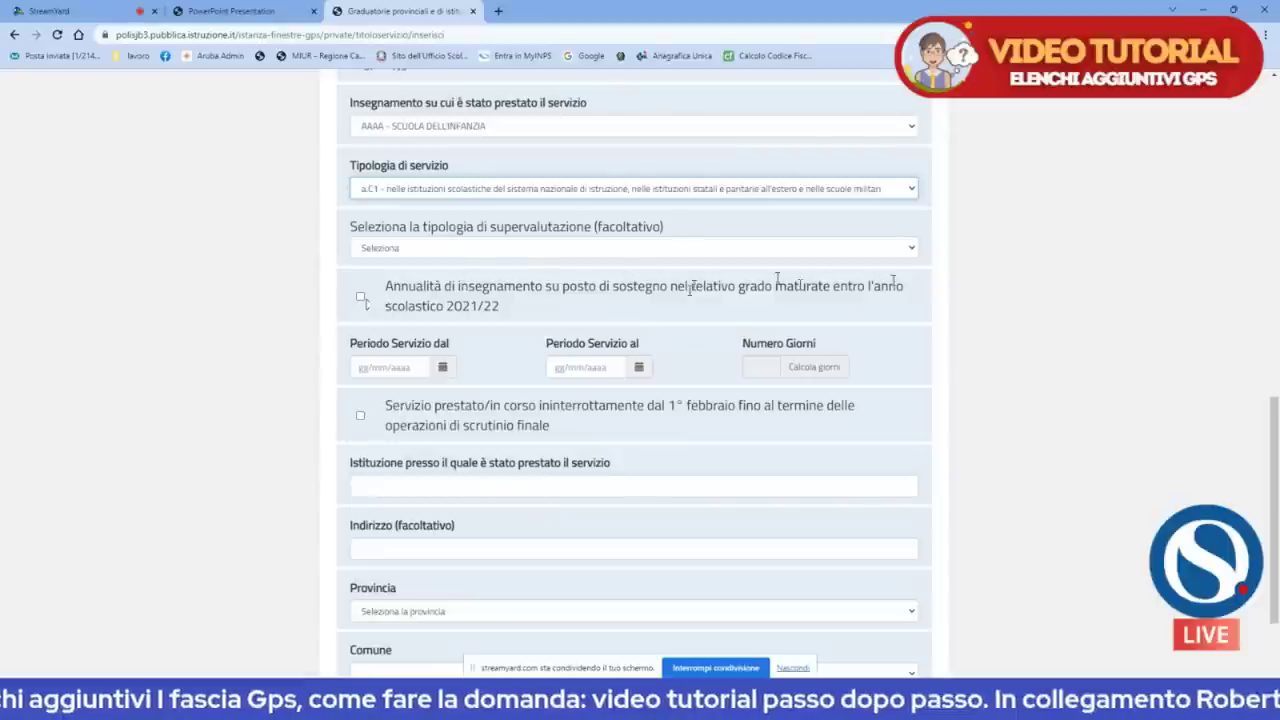
pyautogui.scroll(-1, 671, 297)
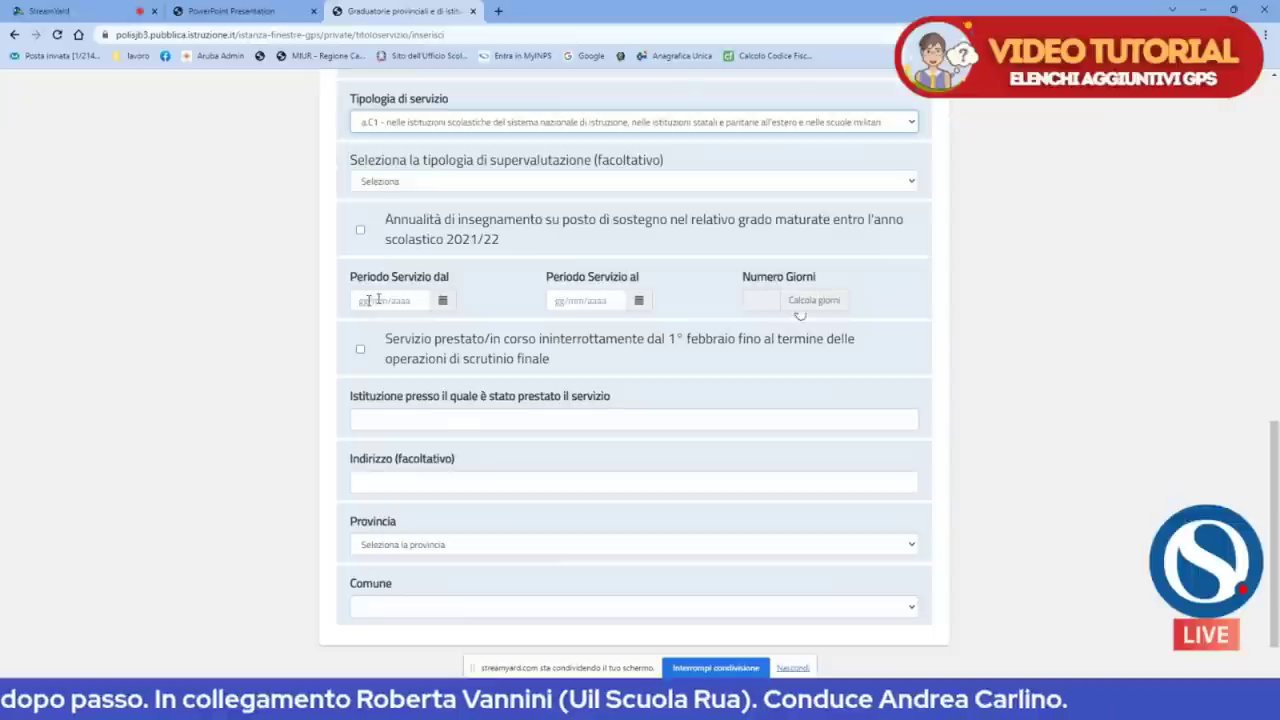
pyautogui.scroll(3, 378, 300)
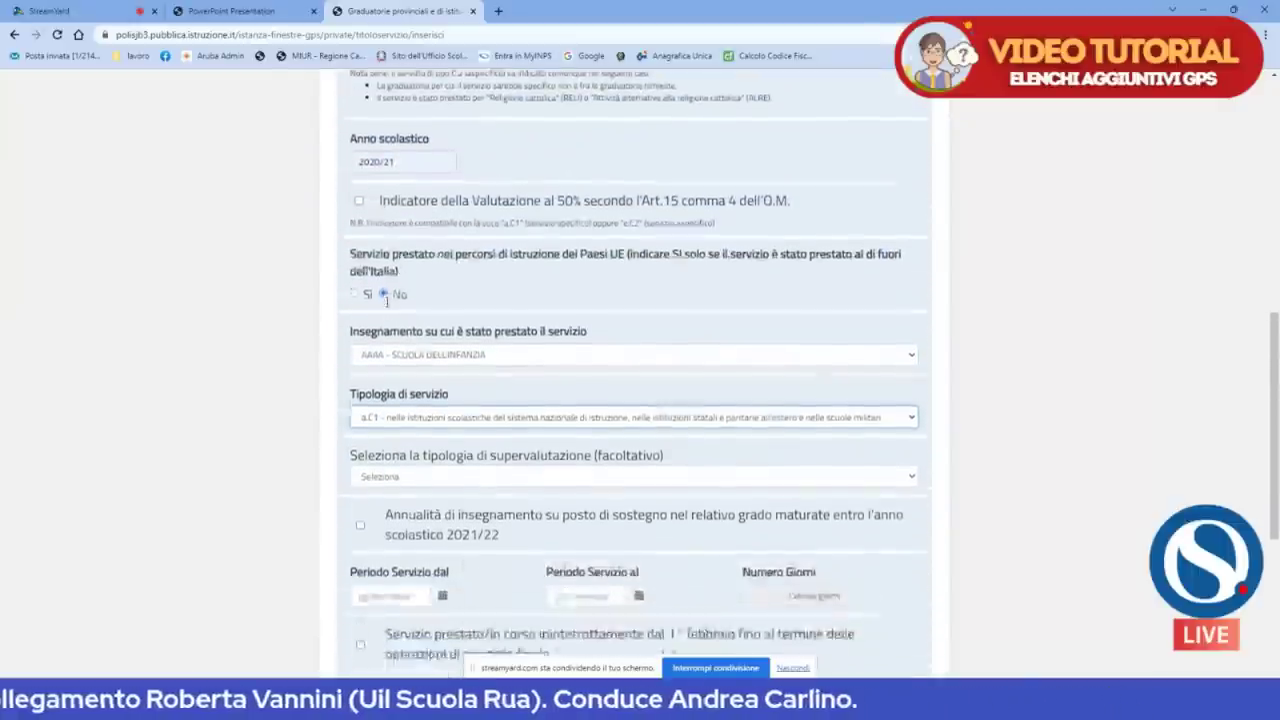
pyautogui.scroll(-2, 386, 300)
pyautogui.click(368, 367)
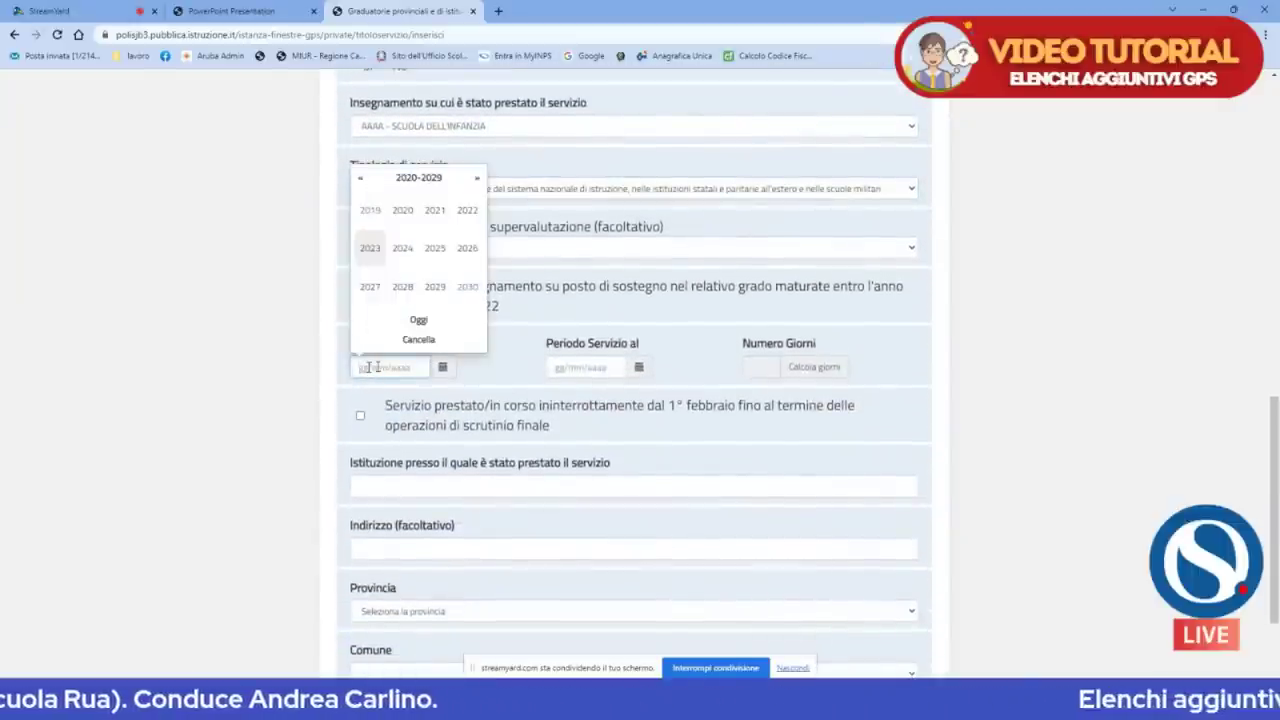
pyautogui.write('20/1')
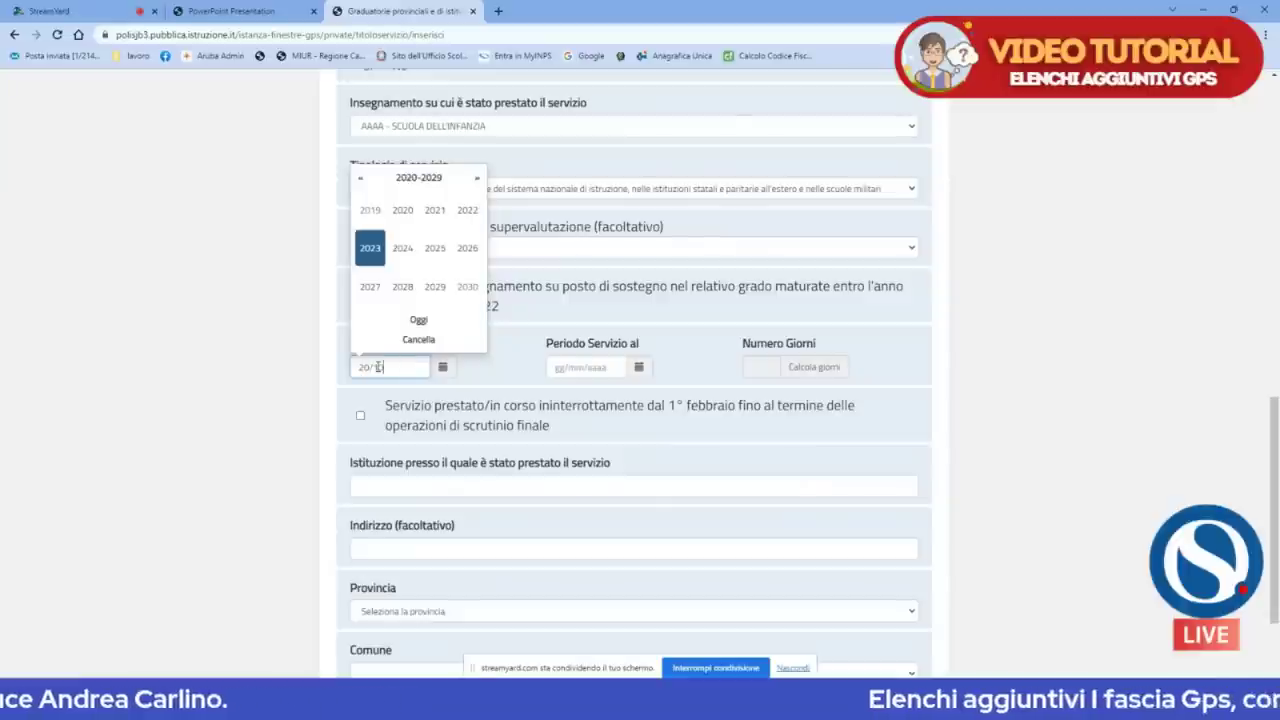
pyautogui.write('0/2020')
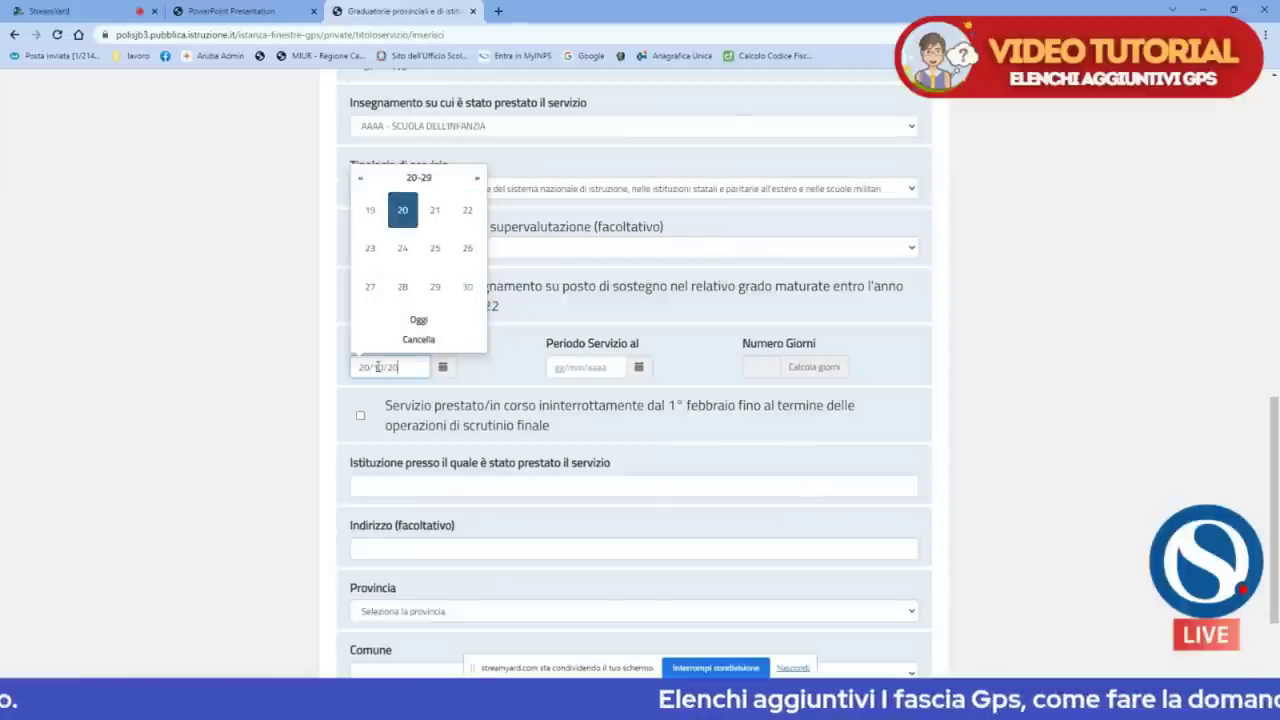
pyautogui.click(588, 366)
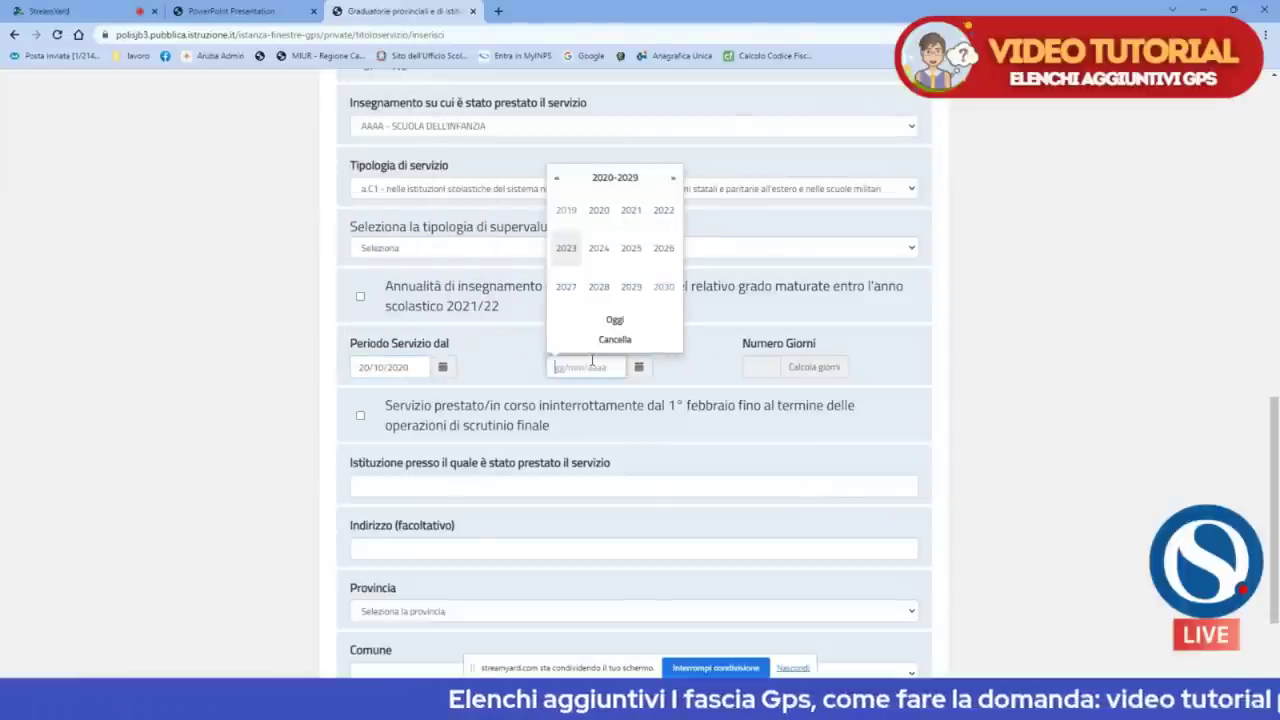
pyautogui.write('10/01')
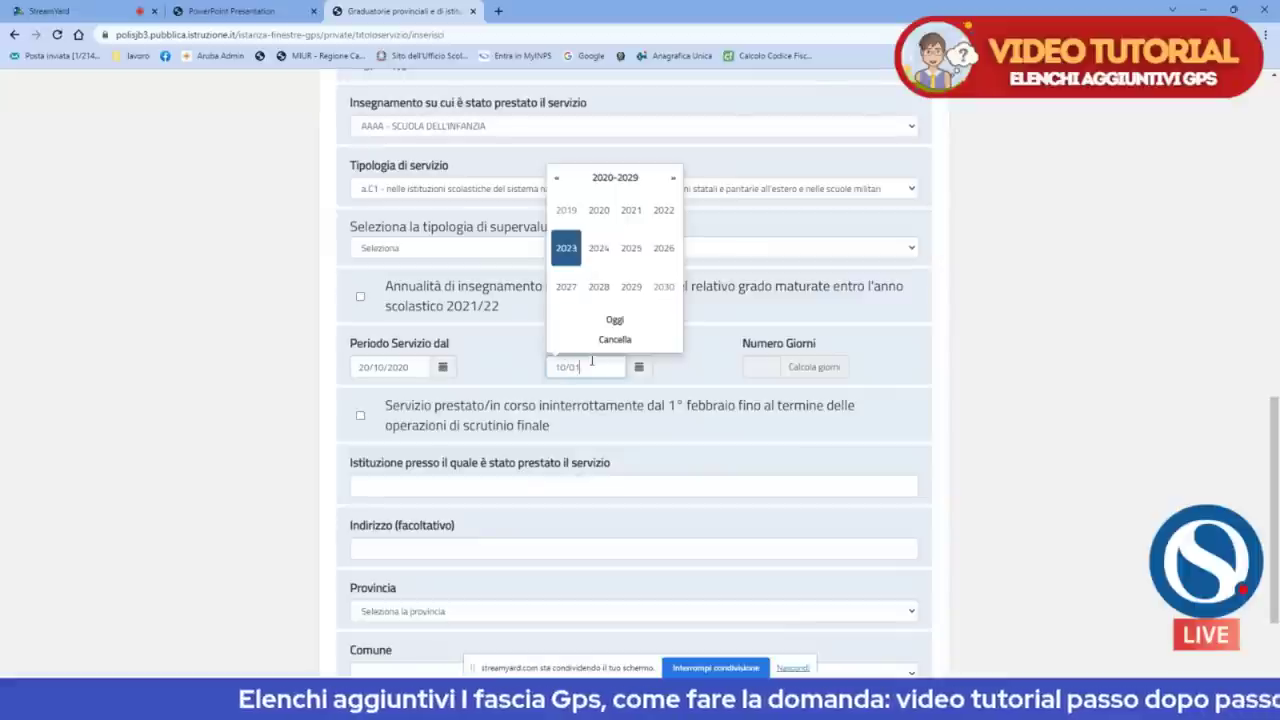
pyautogui.write('/2021')
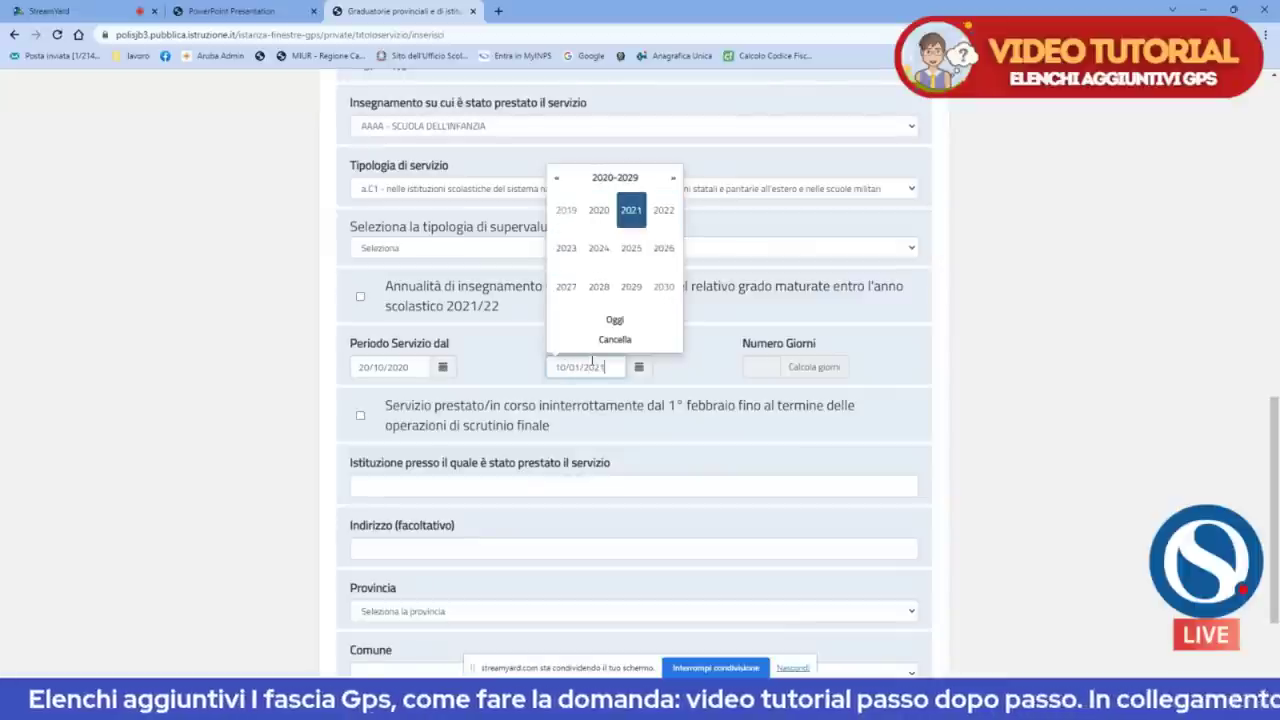
pyautogui.click(805, 367)
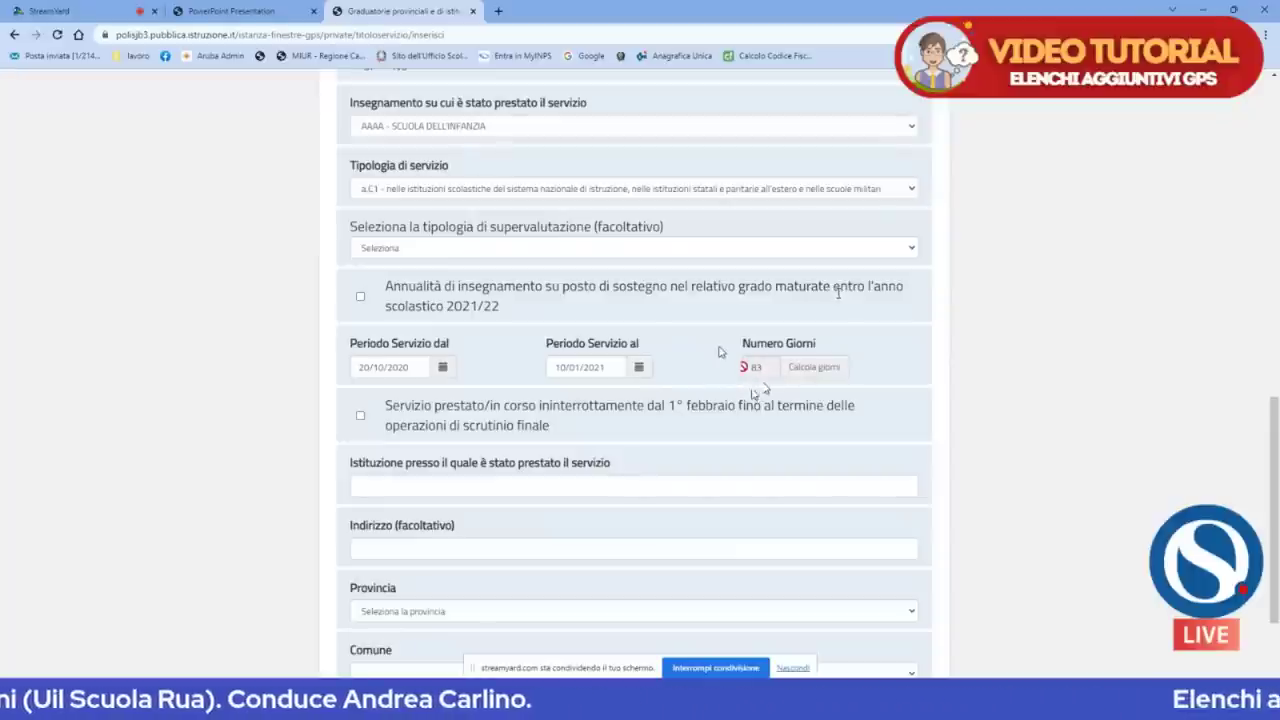
pyautogui.scroll(-1, 632, 380)
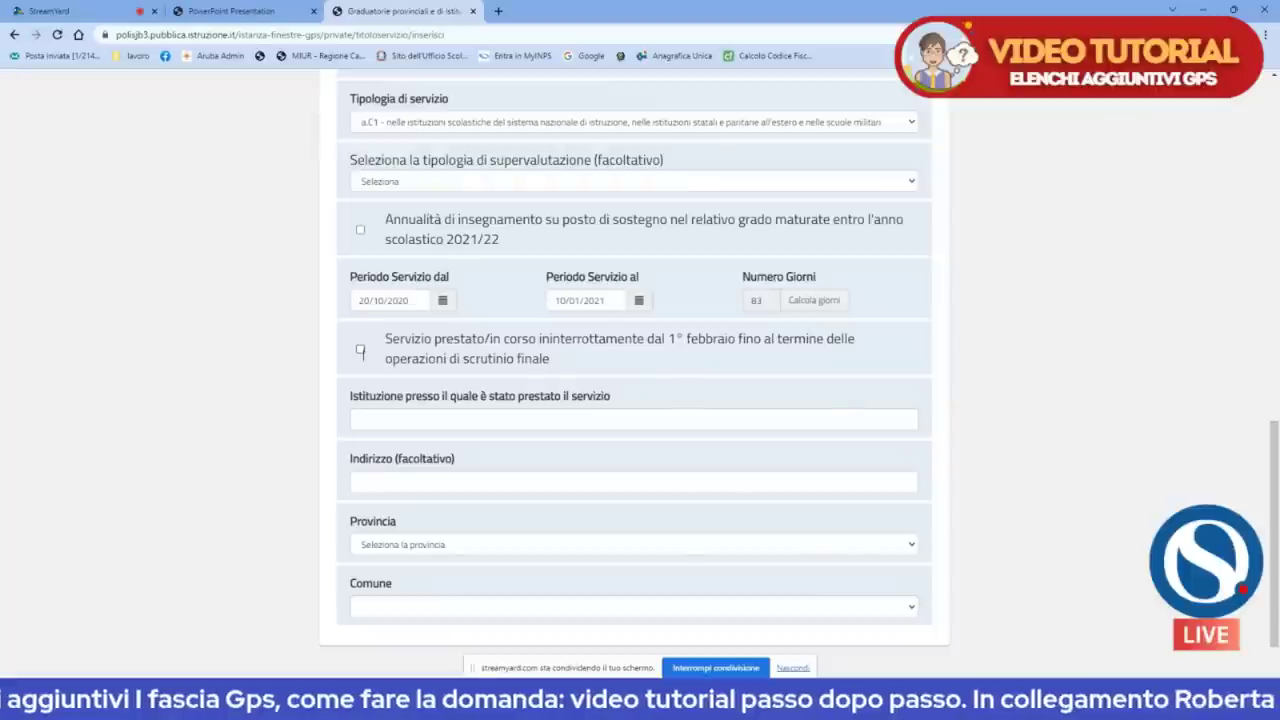
# Enter ssss as the institution where the service was given and set Provincia to NAPOLI.
pyautogui.click(366, 415)
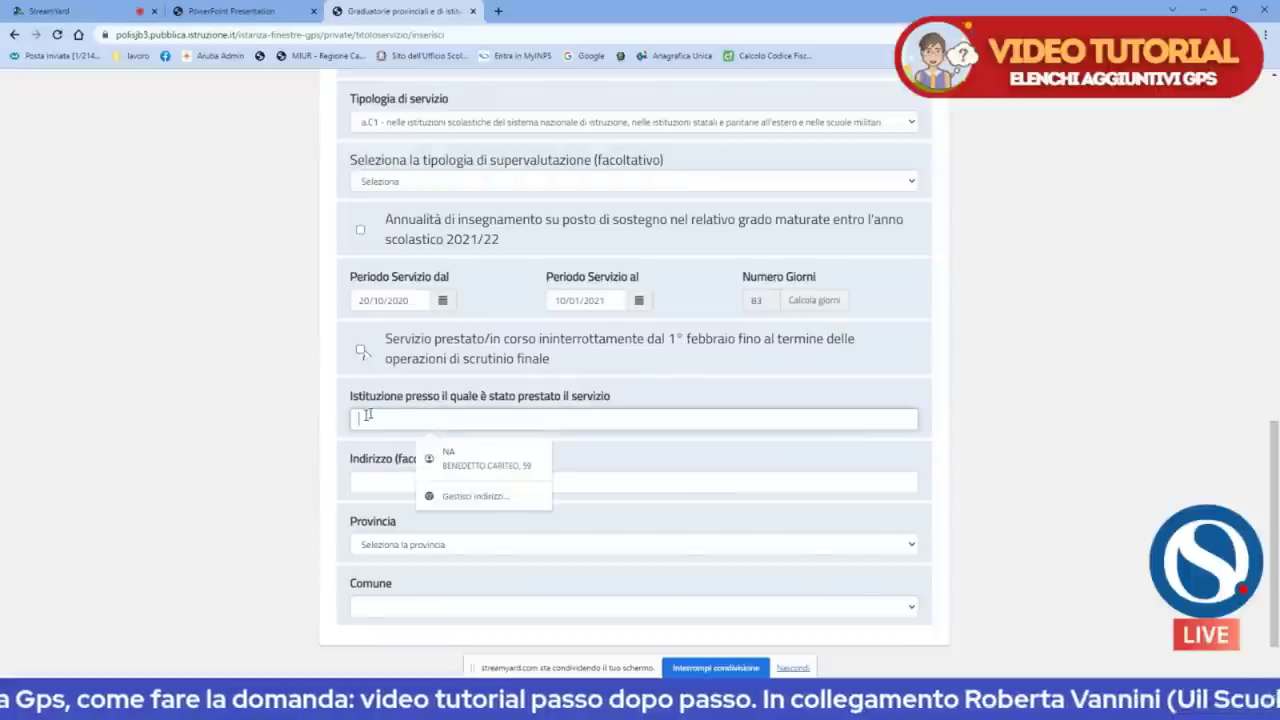
pyautogui.write('ssss')
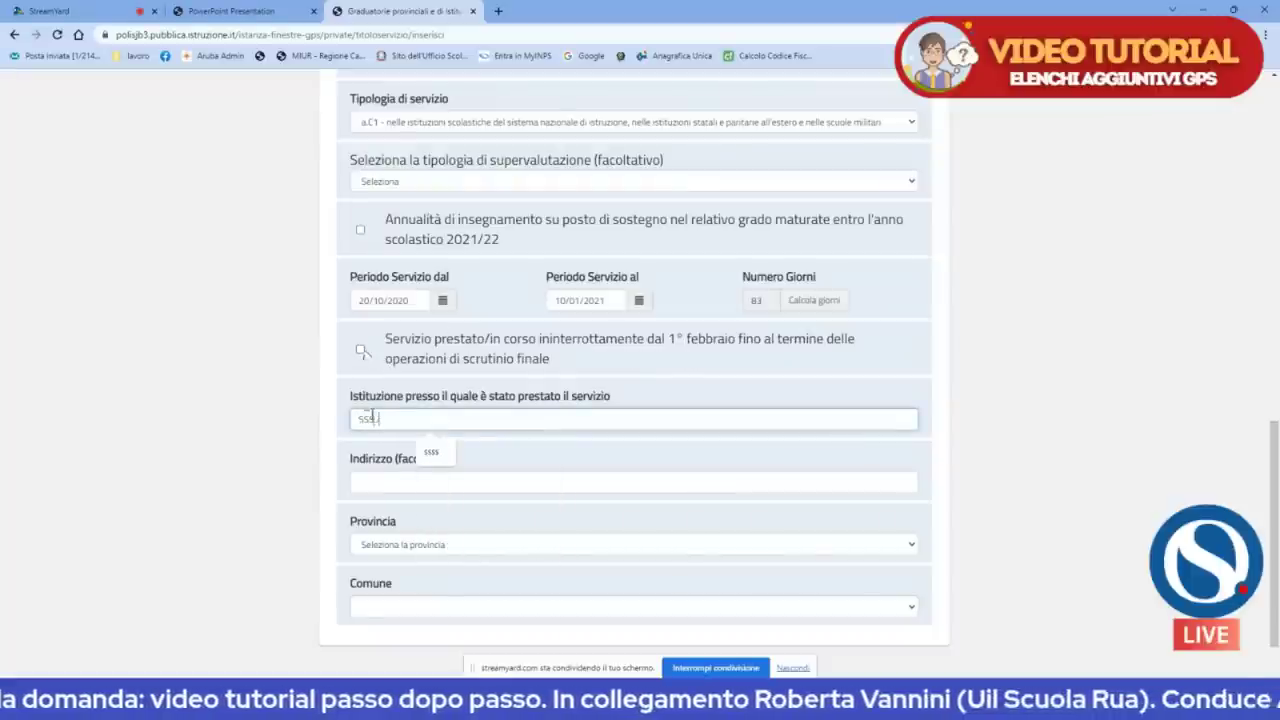
pyautogui.click(389, 545)
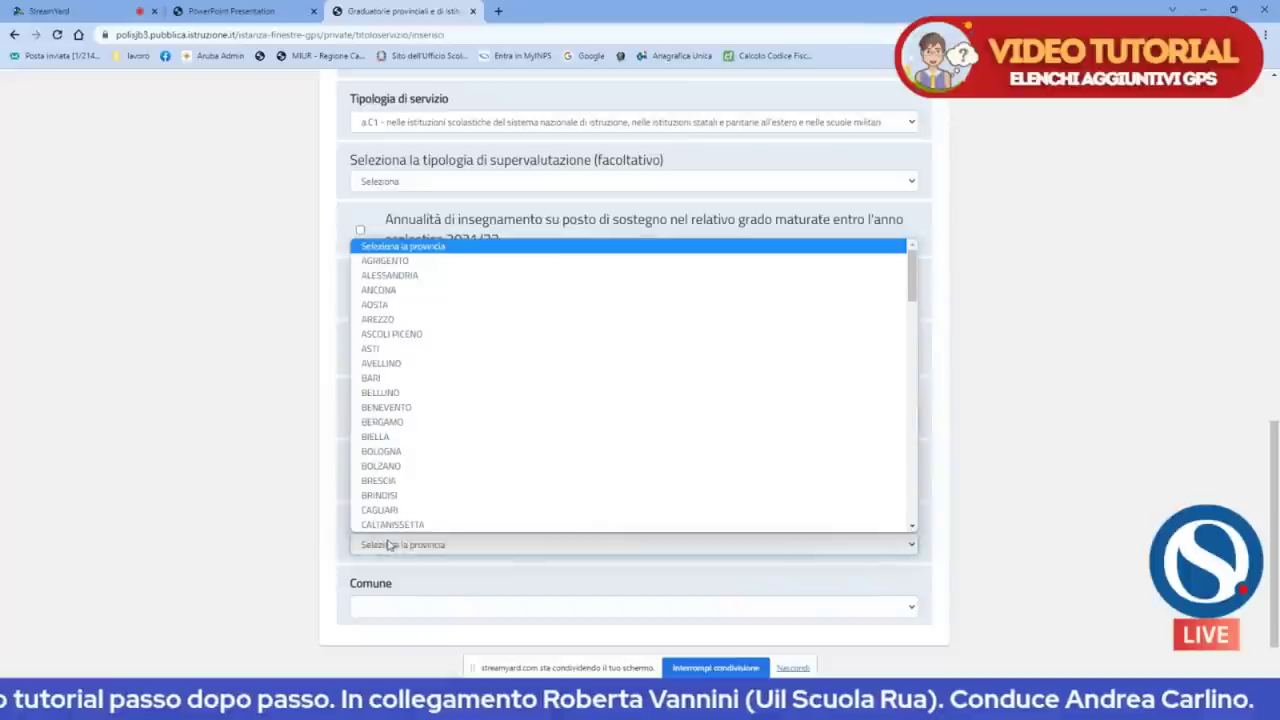
pyautogui.scroll(-3, 400, 470)
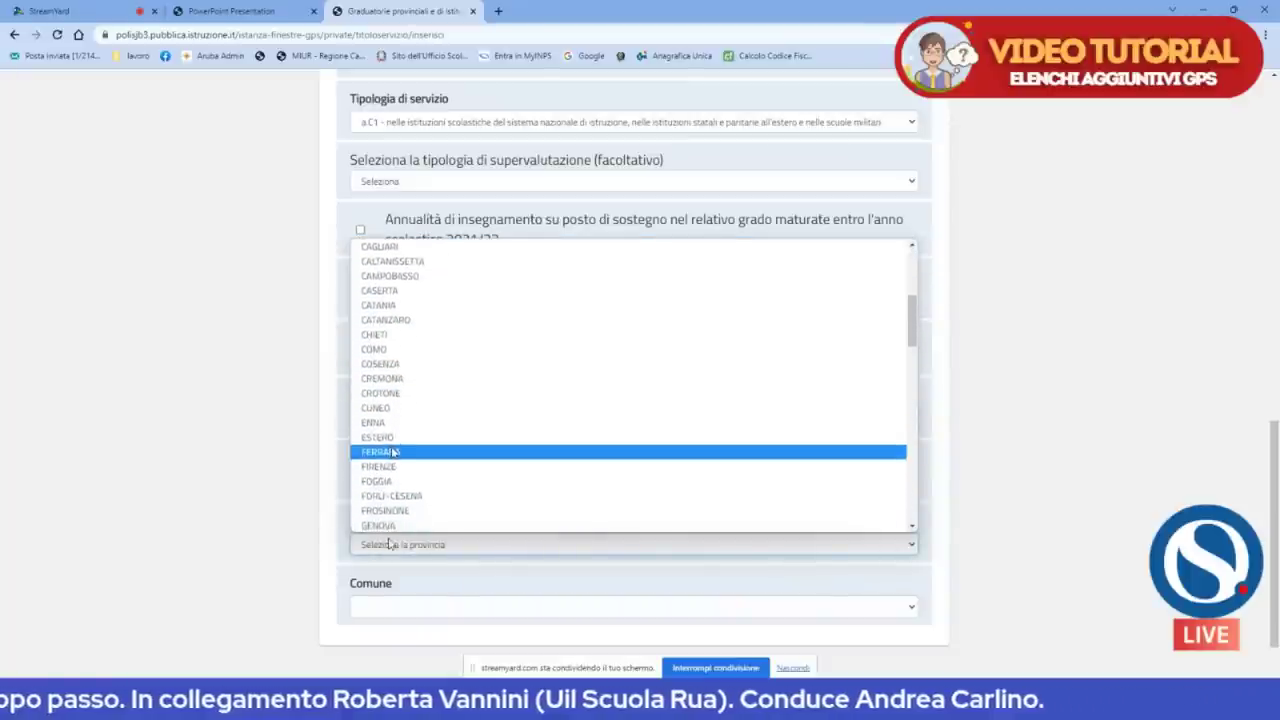
pyautogui.scroll(-4, 393, 452)
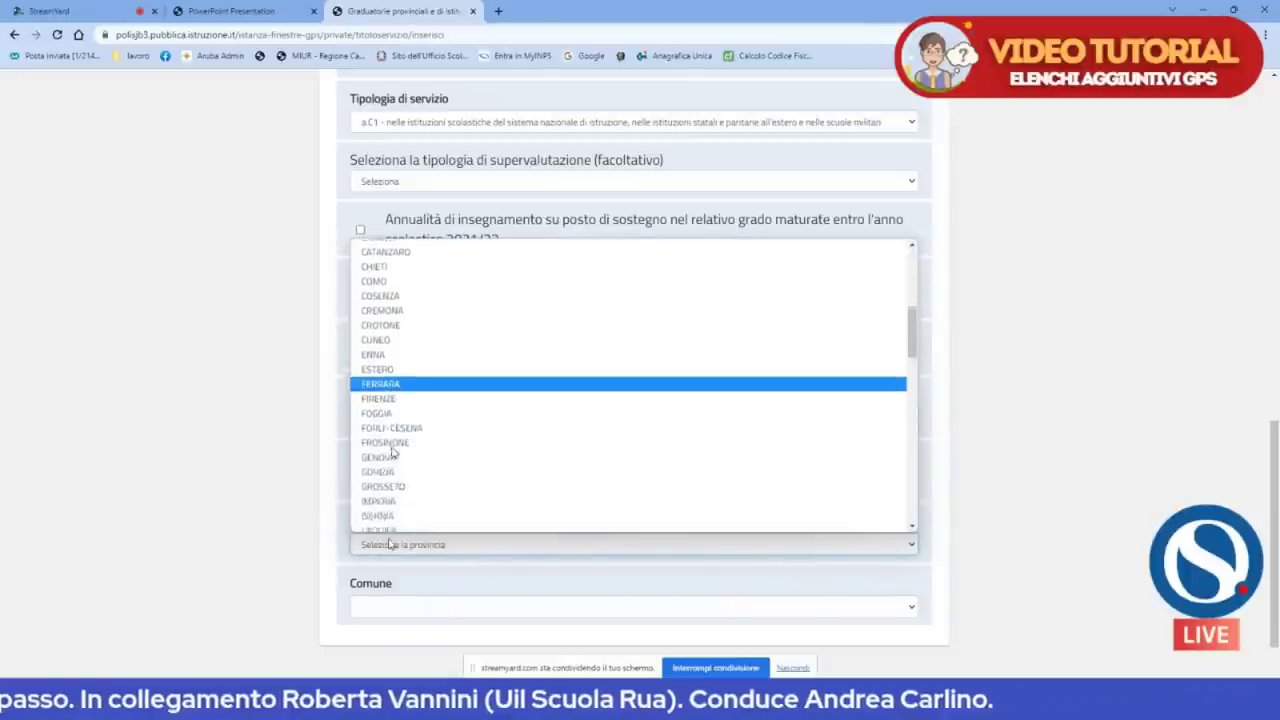
pyautogui.scroll(-5, 390, 470)
pyautogui.click(391, 545)
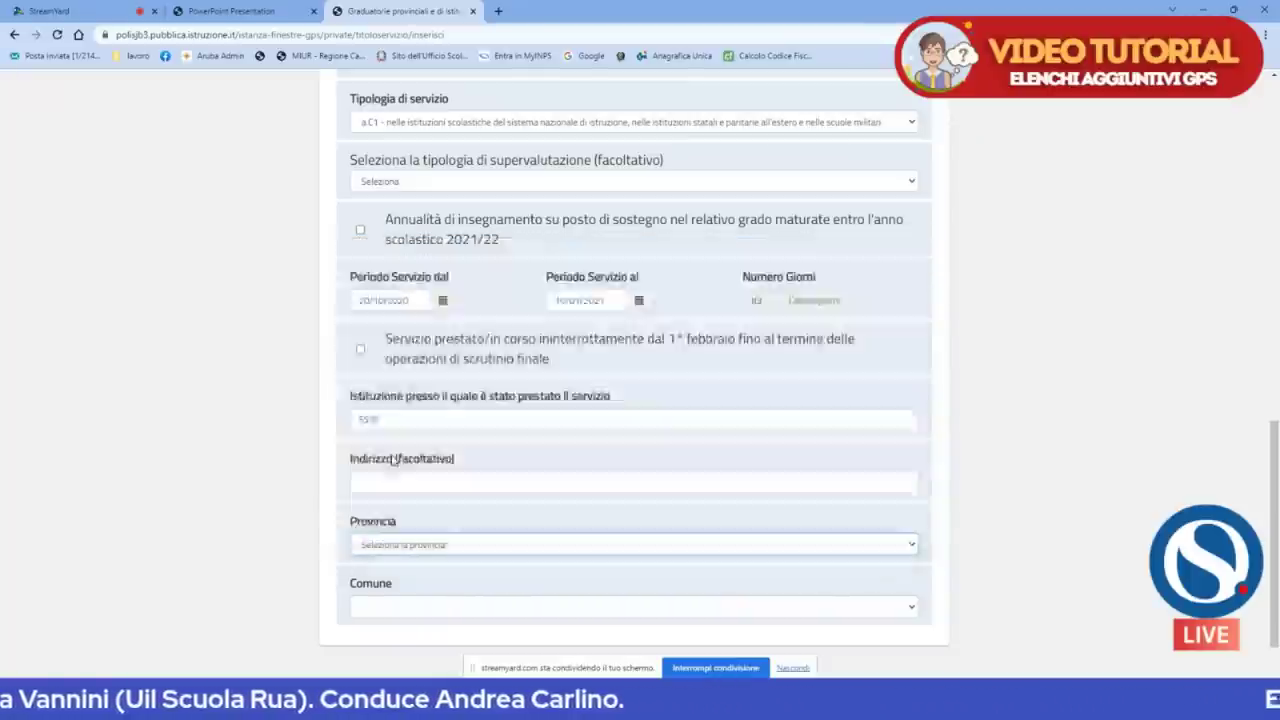
# Set Comune to NAPOLI and insert the service title into the application.
pyautogui.click(400, 600)
pyautogui.click(396, 502)
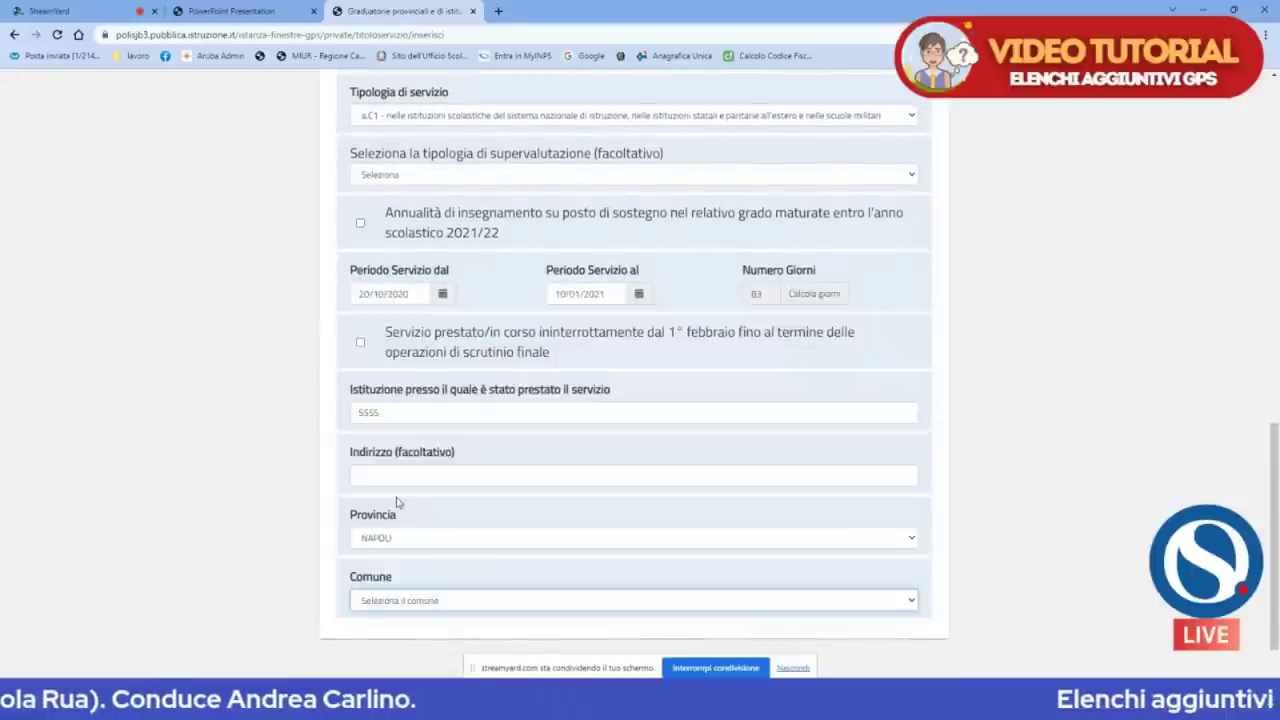
pyautogui.scroll(-1, 396, 502)
pyautogui.click(401, 528)
pyautogui.click(399, 526)
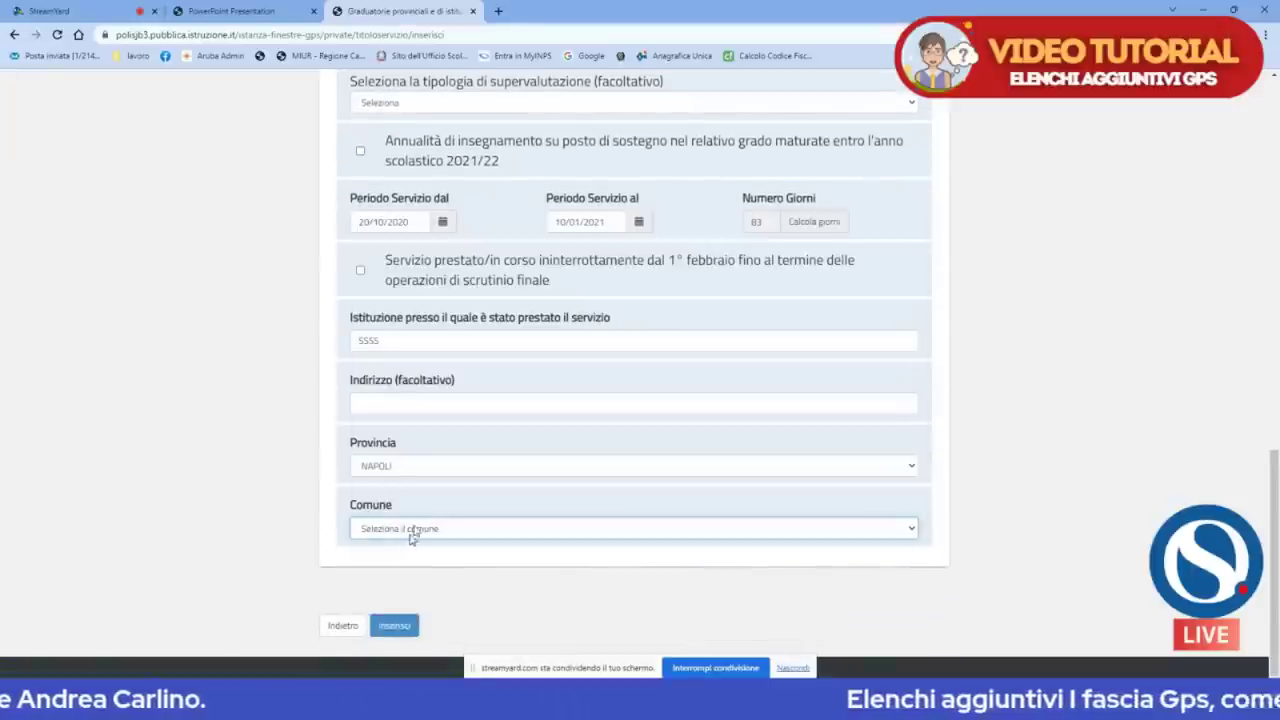
pyautogui.press('n')
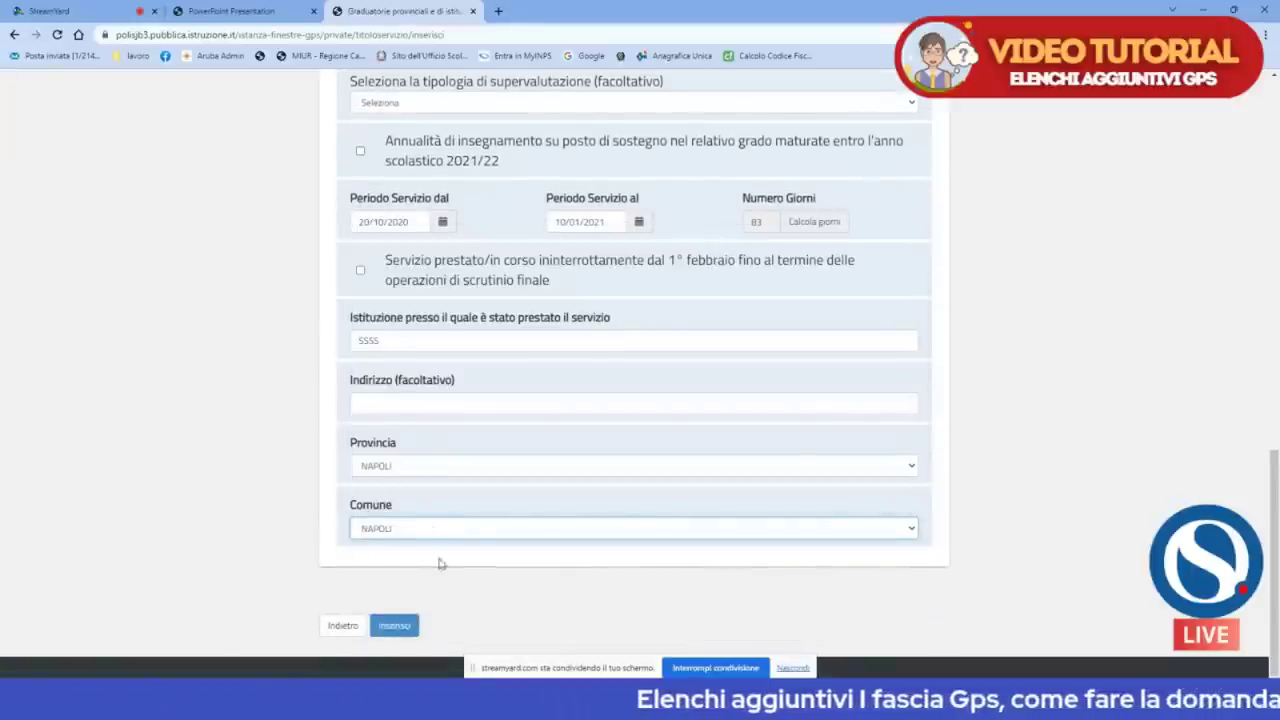
pyautogui.click(407, 621)
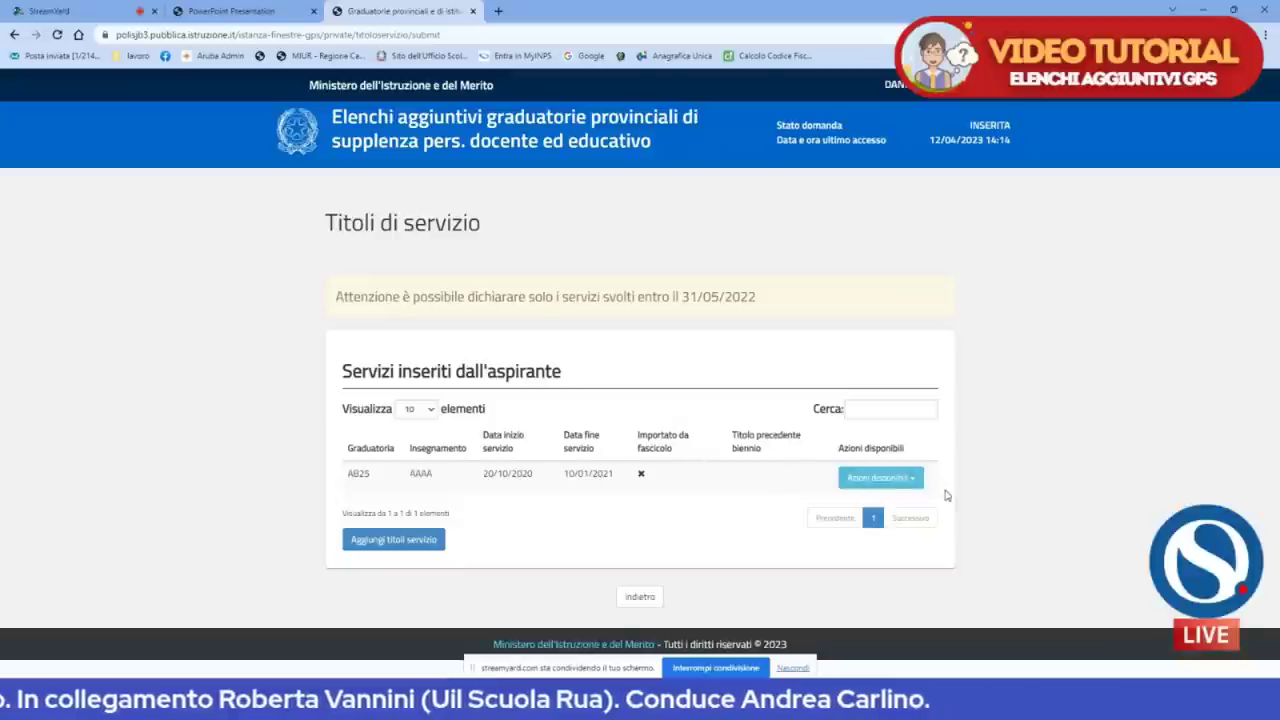
# Delete the AB25 service title from the list of entered services and return to the application overview.
pyautogui.click(912, 479)
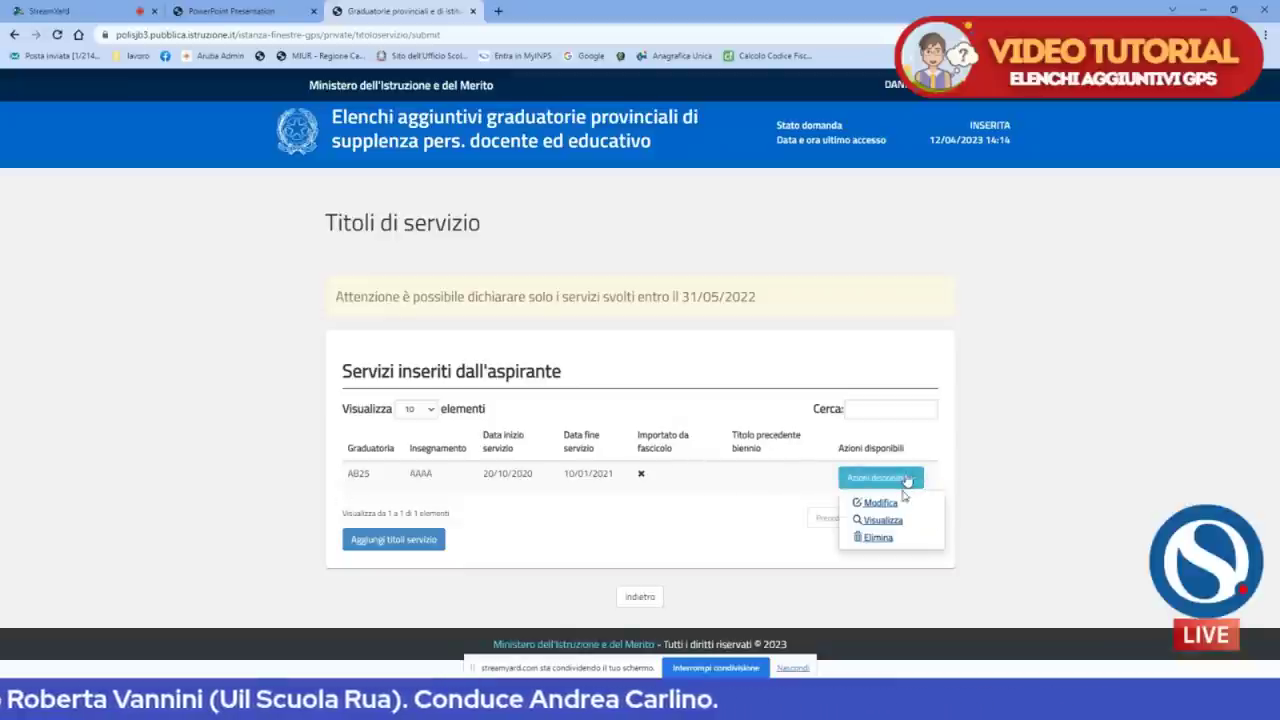
pyautogui.click(885, 539)
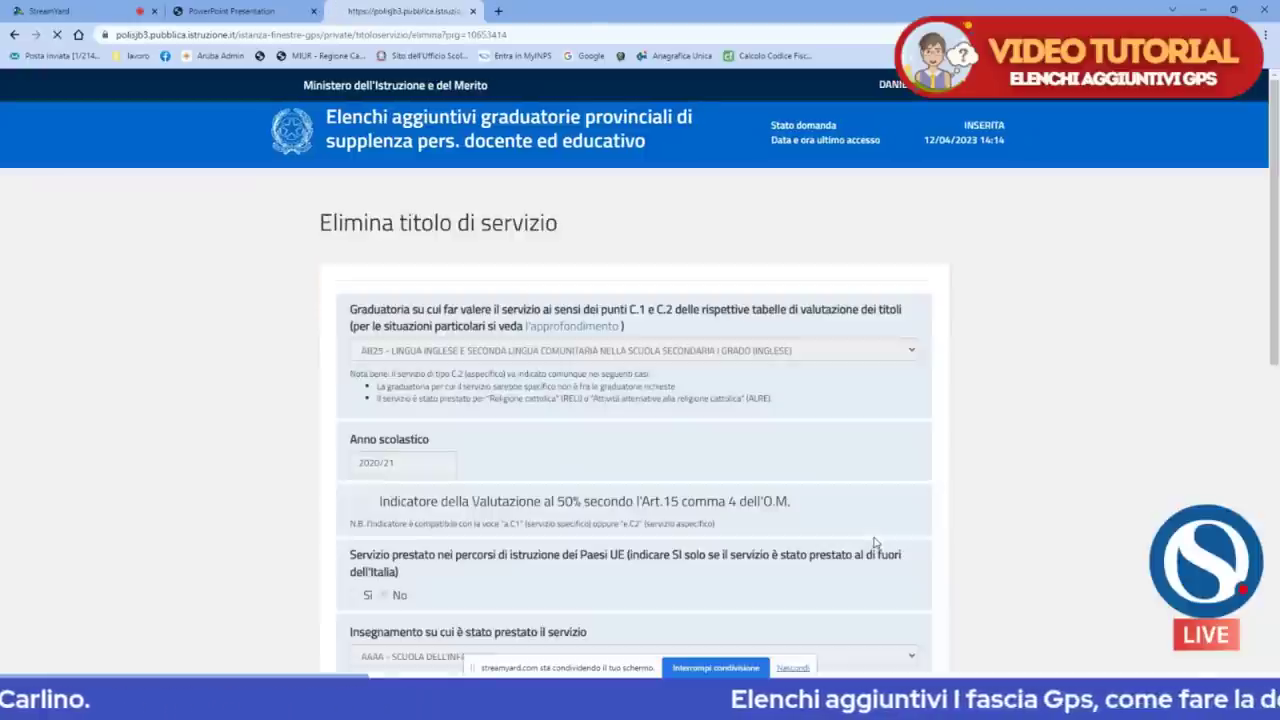
pyautogui.scroll(-5, 600, 420)
pyautogui.scroll(-2, 588, 401)
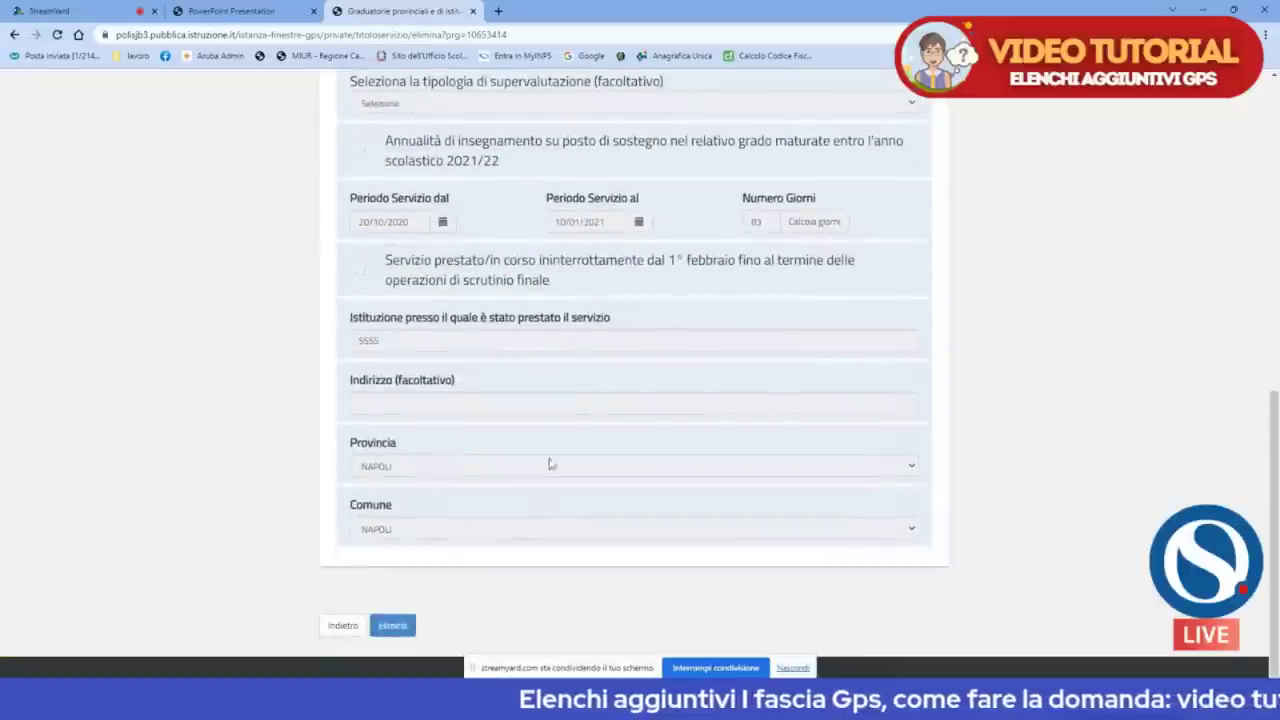
pyautogui.click(391, 623)
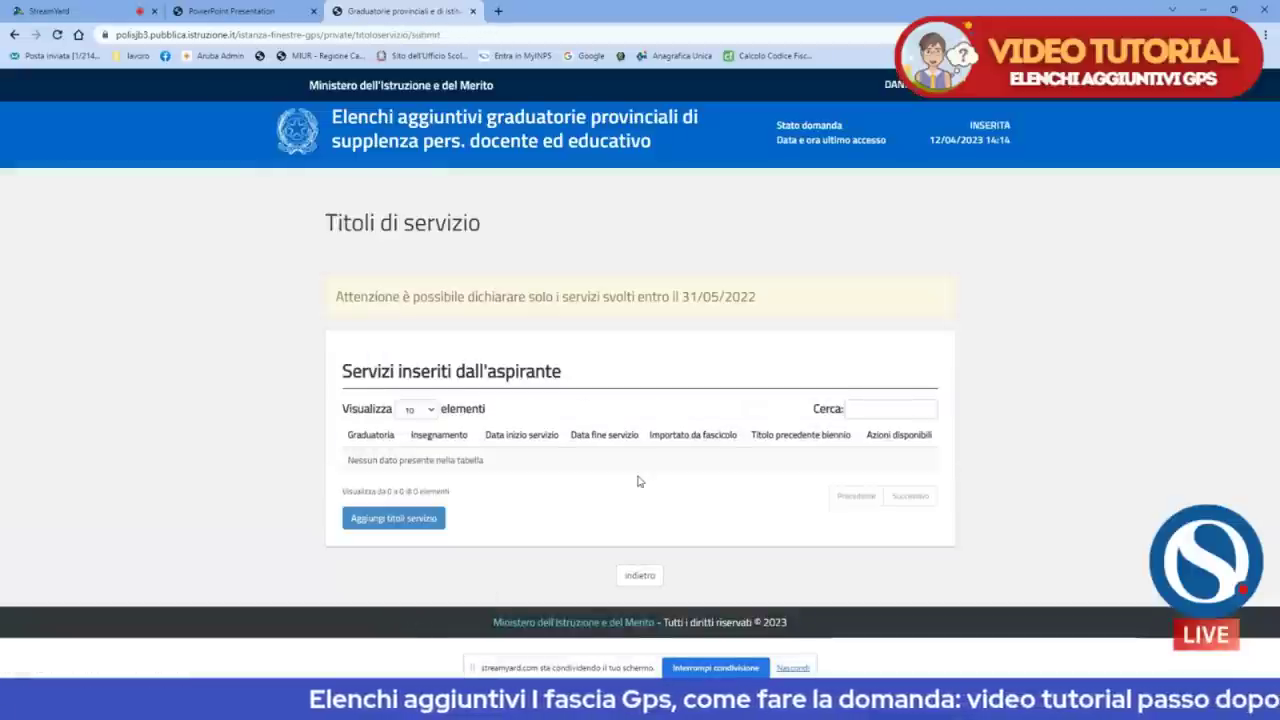
pyautogui.click(640, 576)
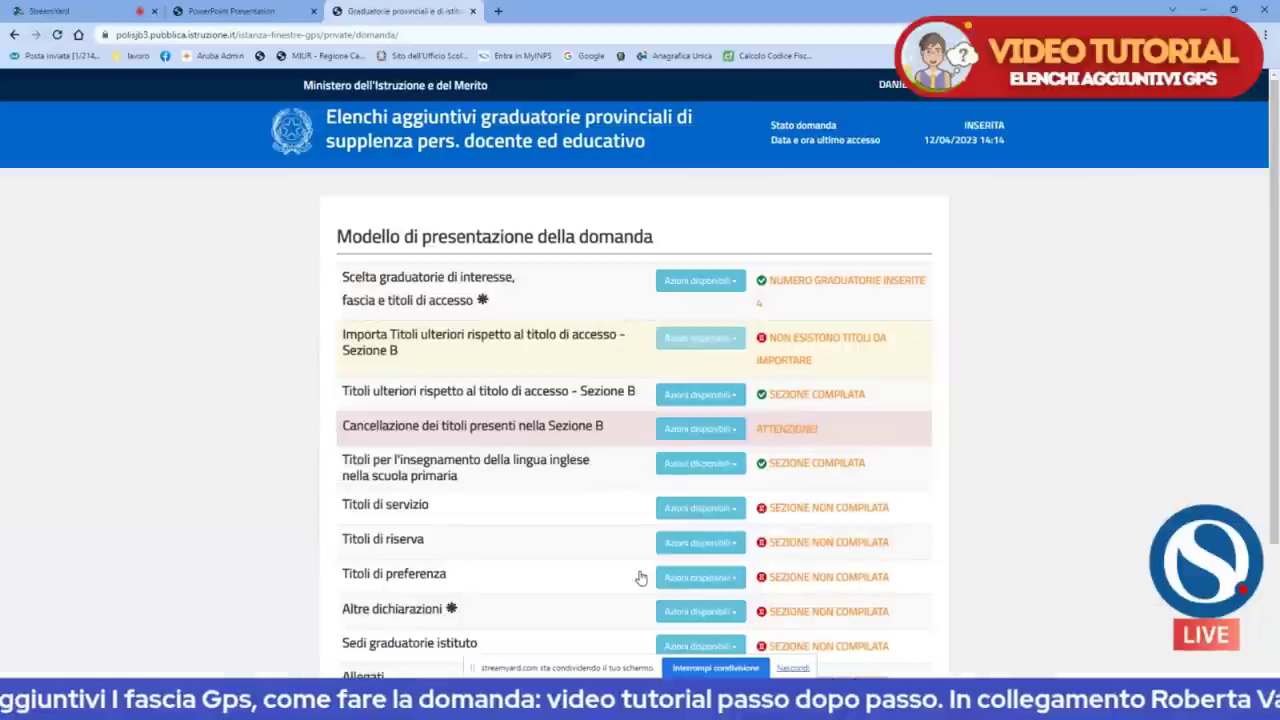
# Open a new entry for Titoli di riserva and review the reserve categories with their required fields.
pyautogui.scroll(-3, 651, 530)
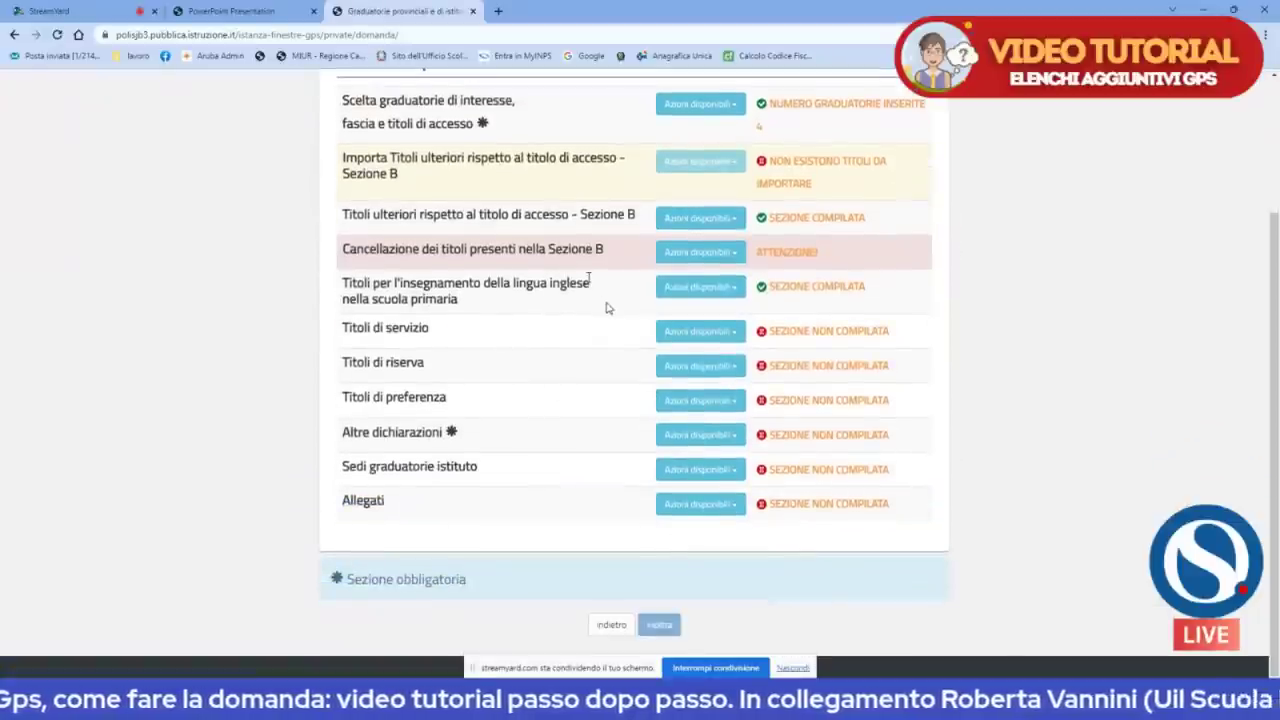
pyautogui.click(701, 368)
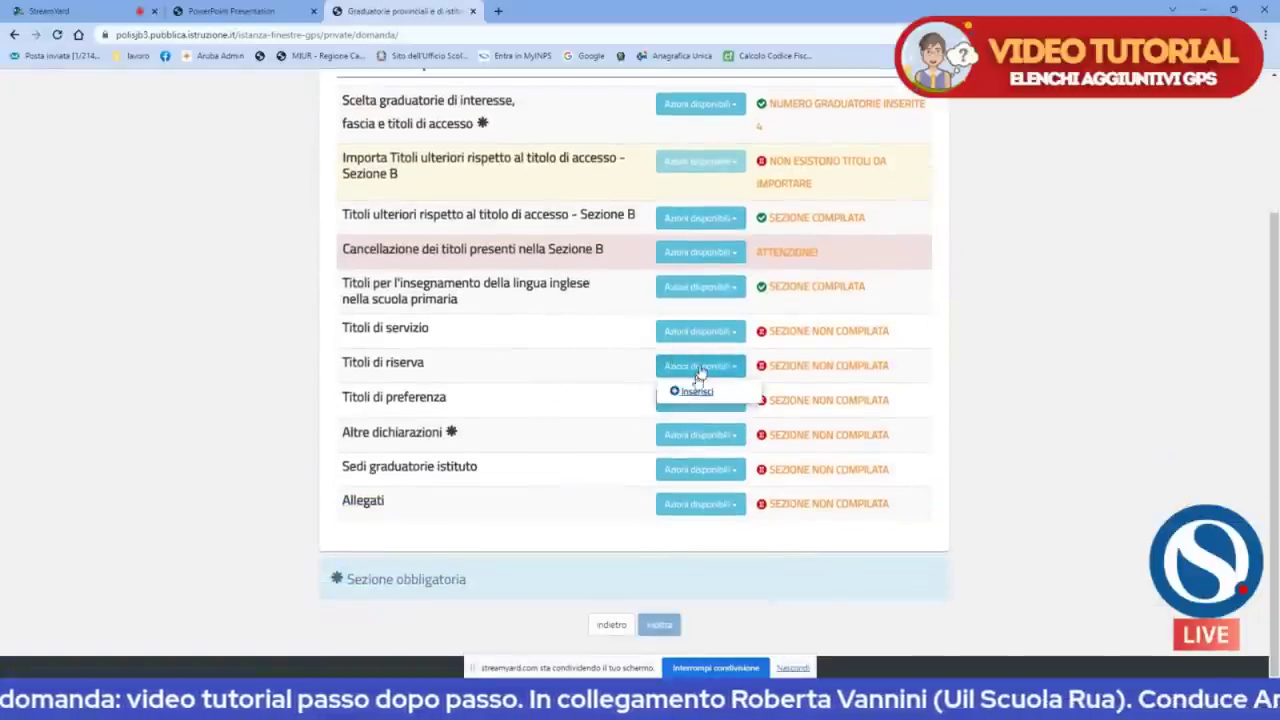
pyautogui.click(688, 392)
pyautogui.scroll(-1, 664, 363)
pyautogui.scroll(-1, 664, 363)
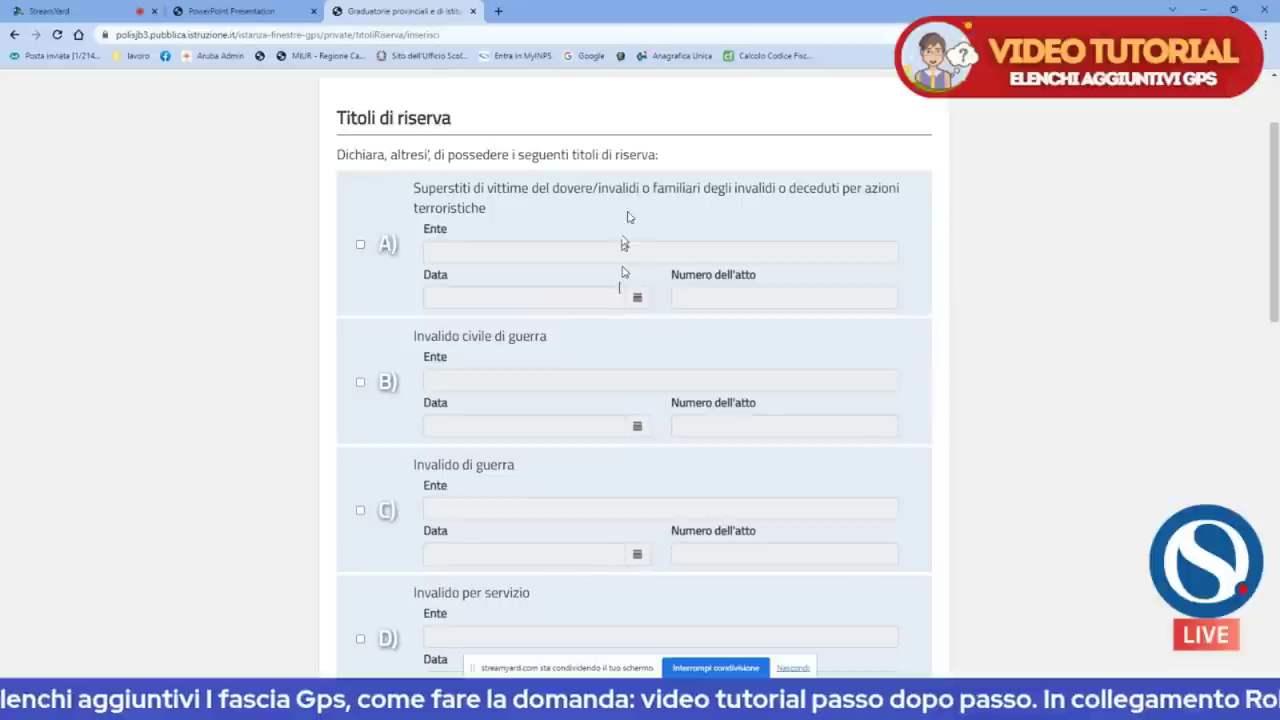
pyautogui.scroll(-1, 629, 217)
pyautogui.scroll(-4, 629, 217)
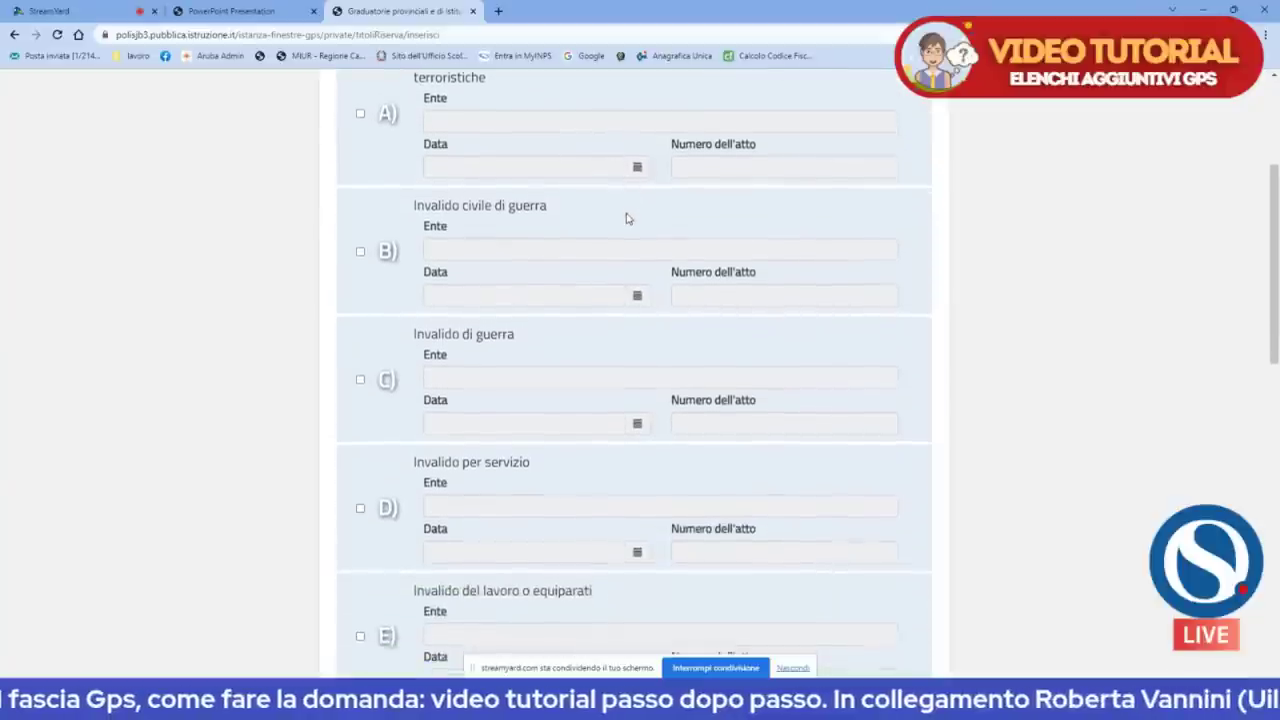
pyautogui.scroll(-2, 624, 222)
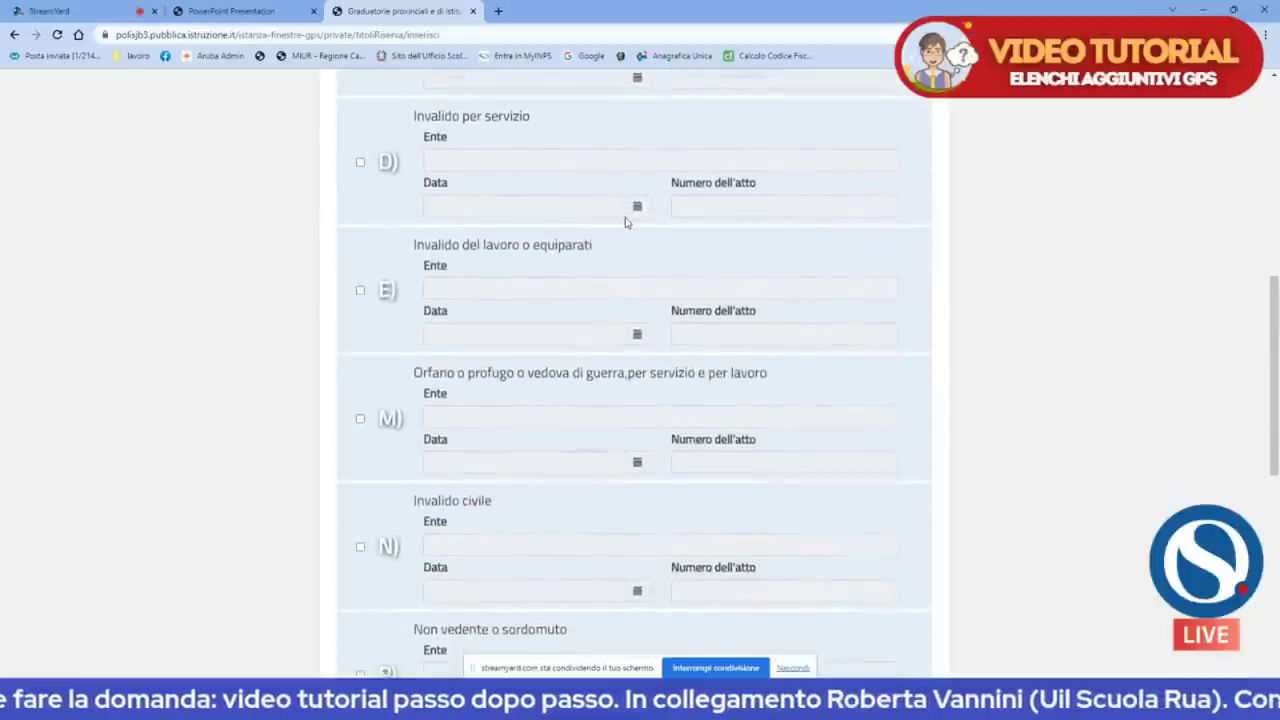
pyautogui.scroll(-2, 644, 252)
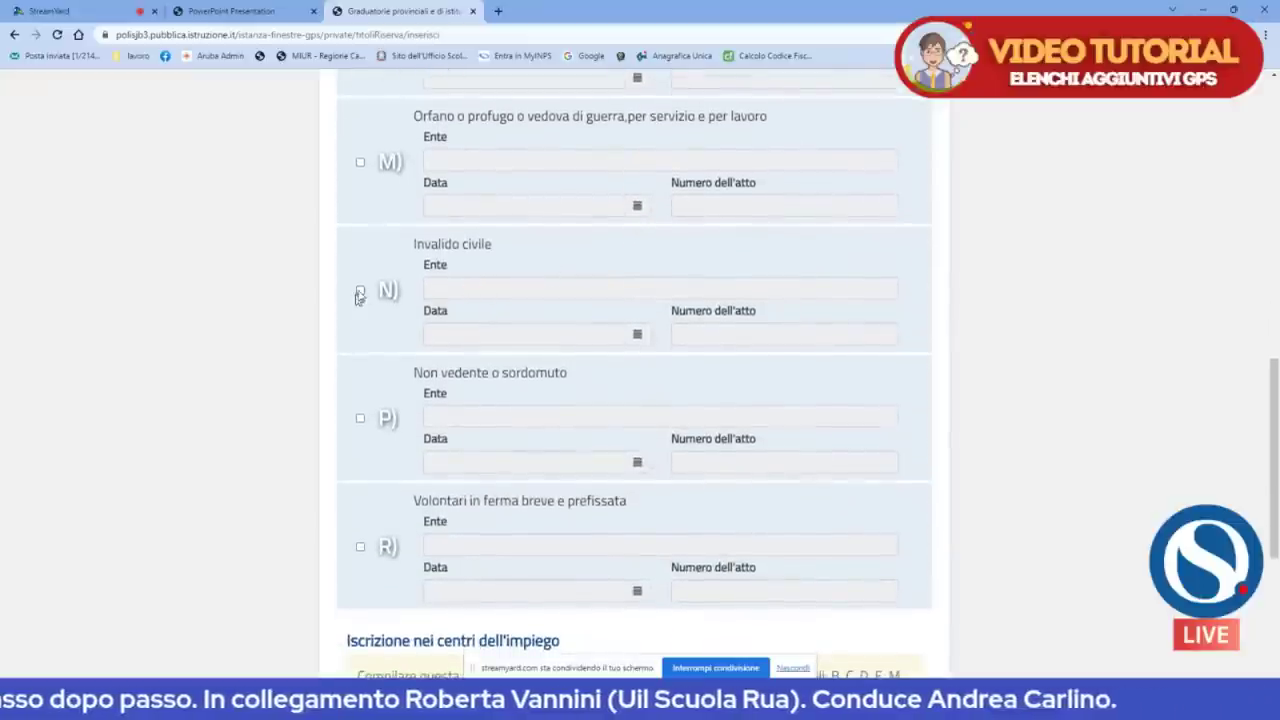
# Mark reserve N, Invalido civile, check the Iscrizione nei centri dell'impiego section, and leave the form without inserting it.
pyautogui.click(360, 292)
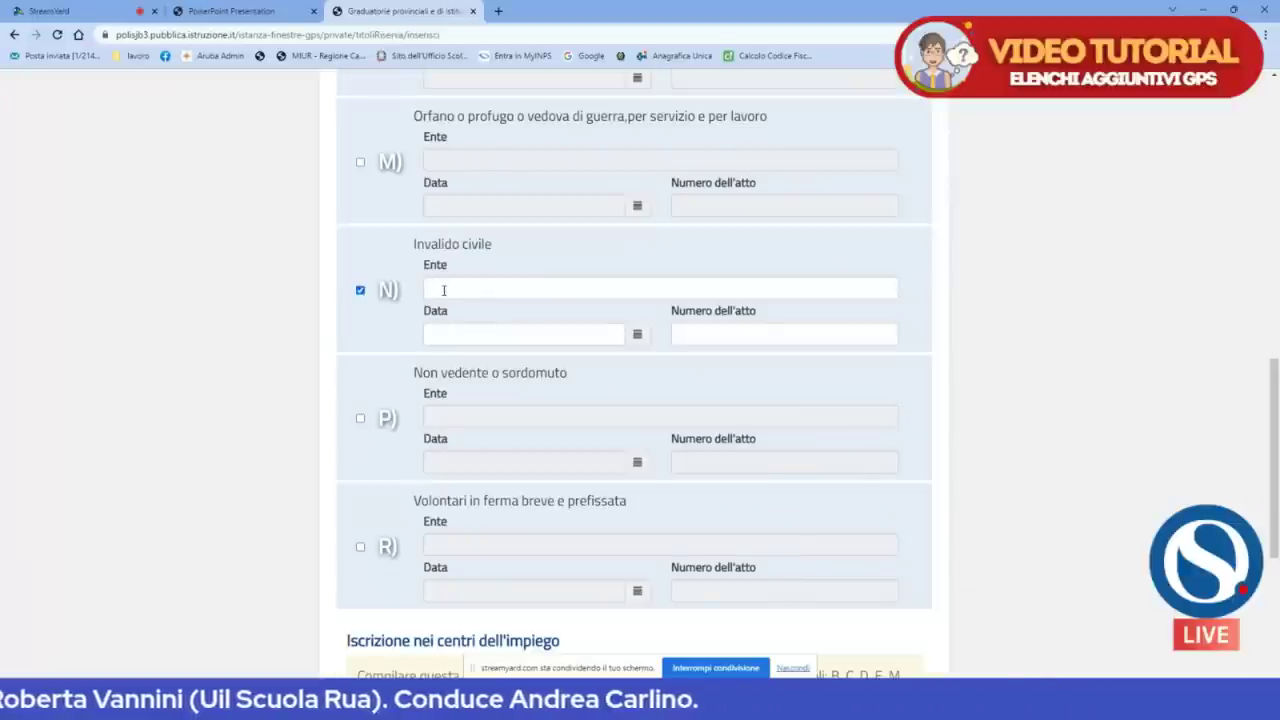
pyautogui.scroll(-2, 496, 303)
pyautogui.scroll(-2, 499, 297)
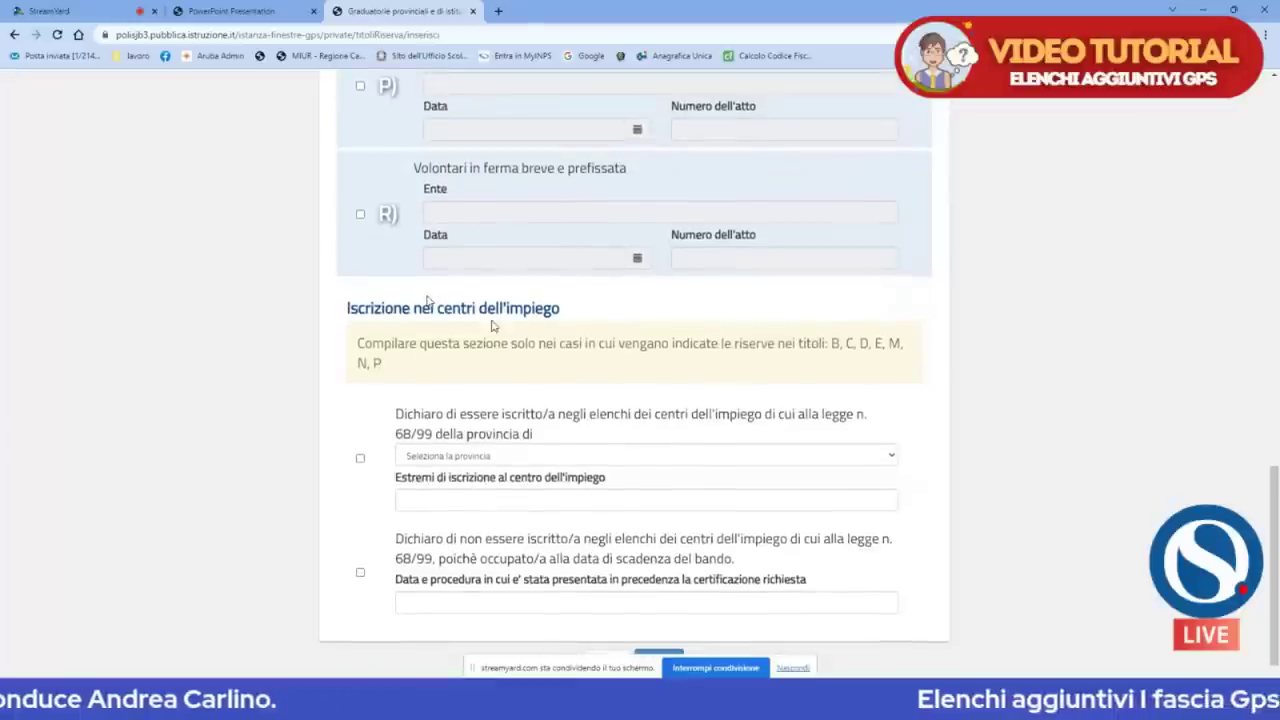
pyautogui.scroll(-1, 490, 307)
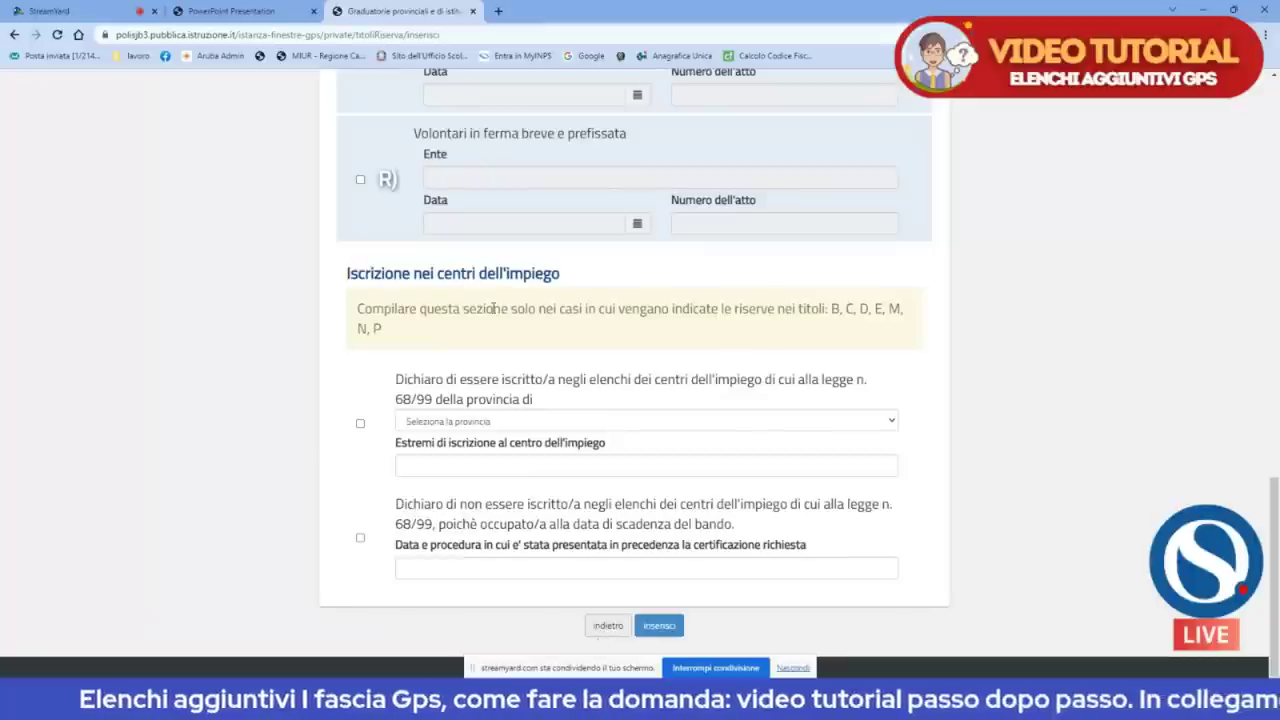
pyautogui.click(605, 626)
# Open a new entry for the Titoli di preferenza section of the application.
pyautogui.scroll(-2, 591, 569)
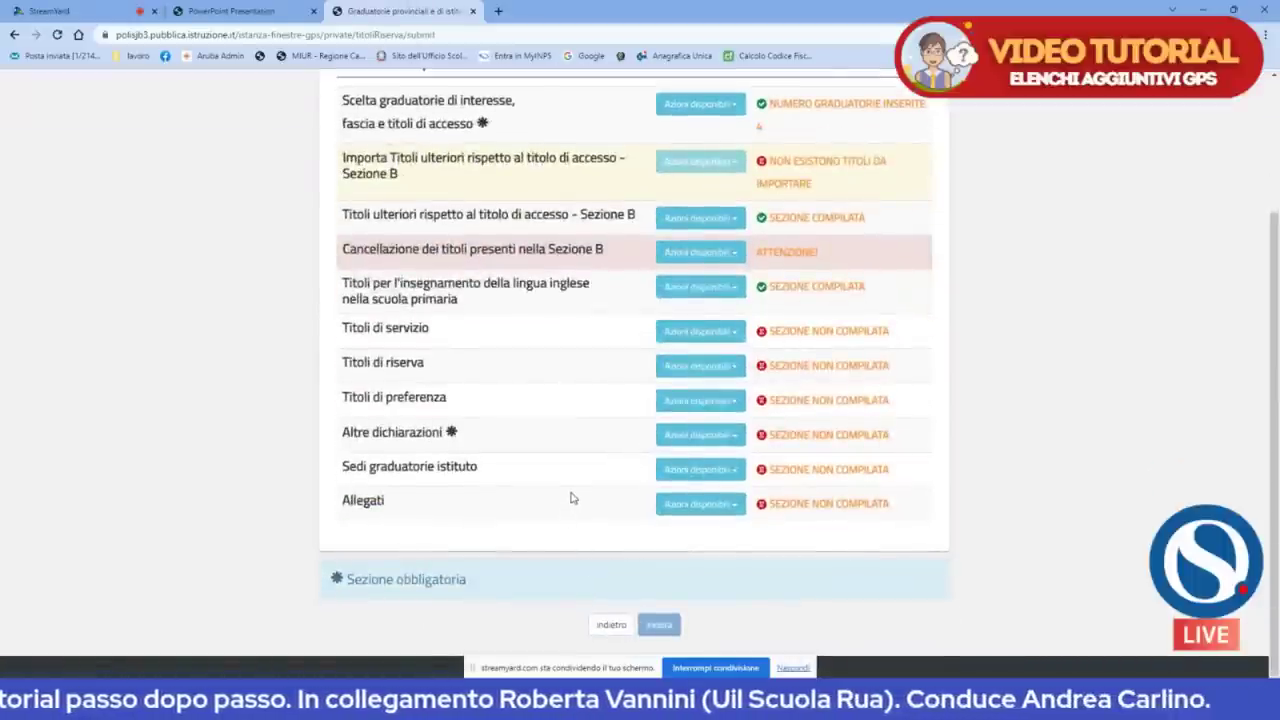
pyautogui.click(707, 407)
pyautogui.click(700, 426)
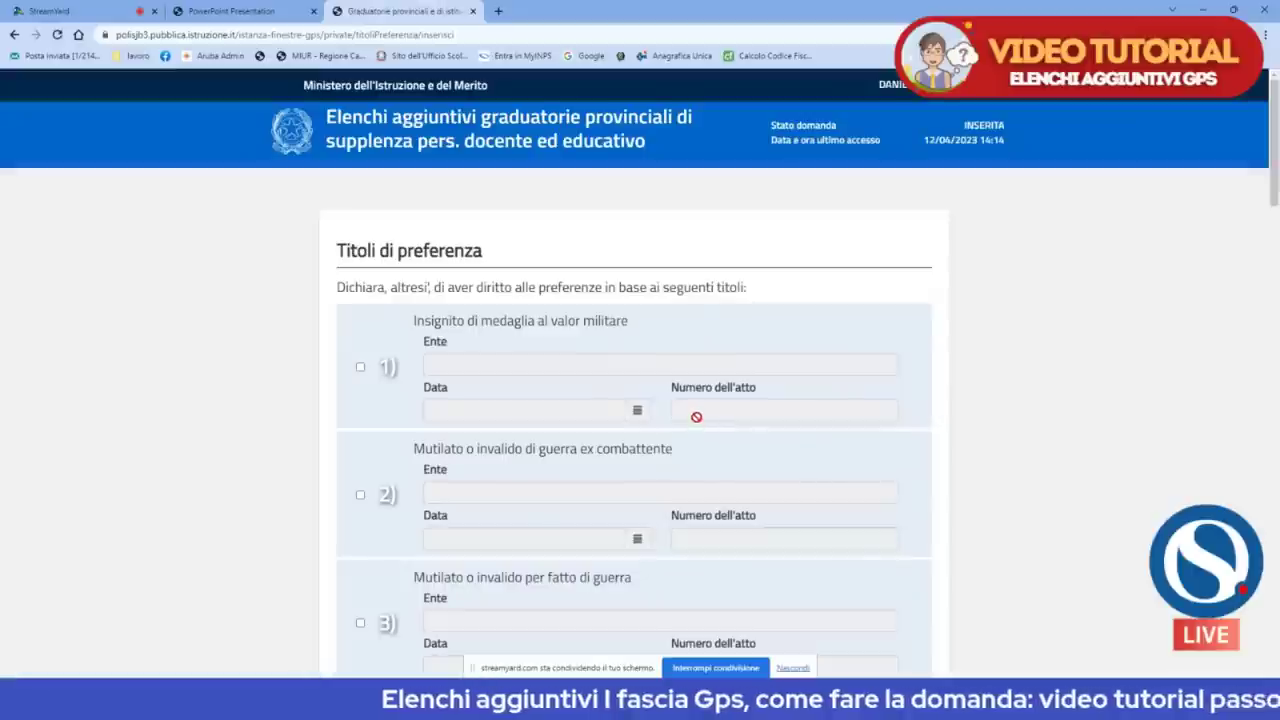
# Declare preference 18, Coniugato e non coniugato con riguardo al numero dei figli a carico, with 2 dependent children.
pyautogui.scroll(-6, 698, 413)
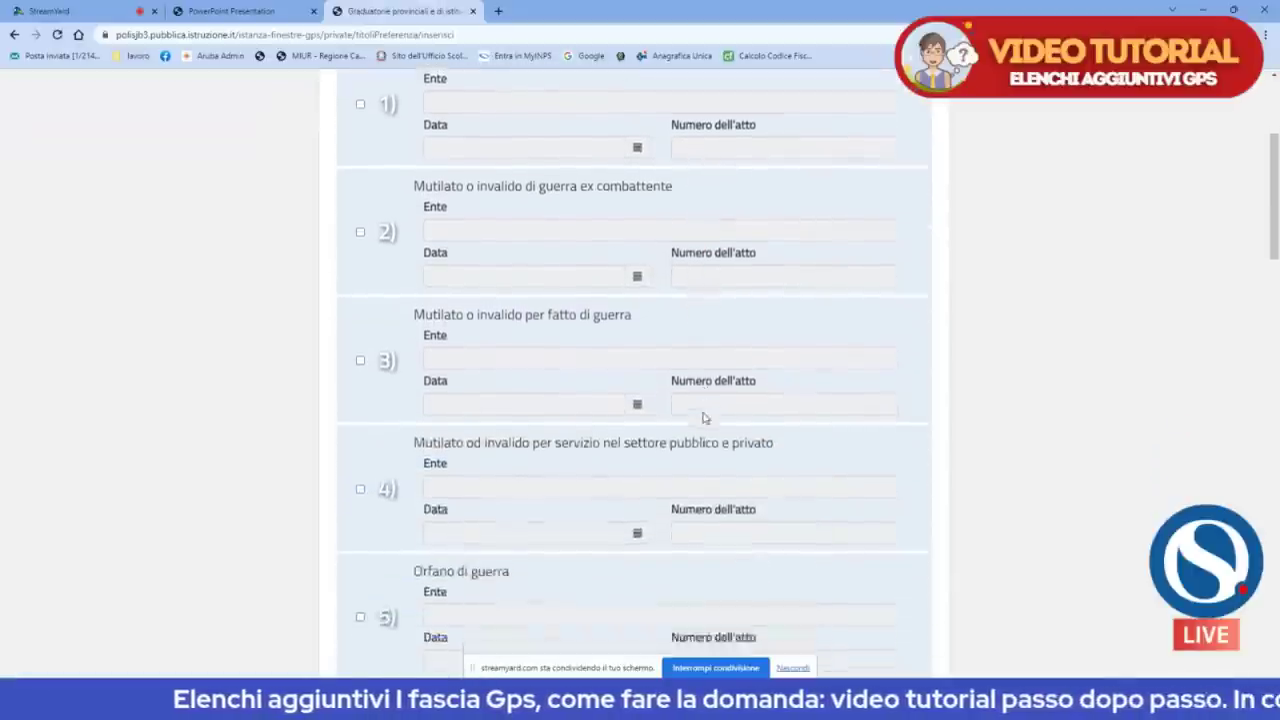
pyautogui.scroll(-5, 703, 415)
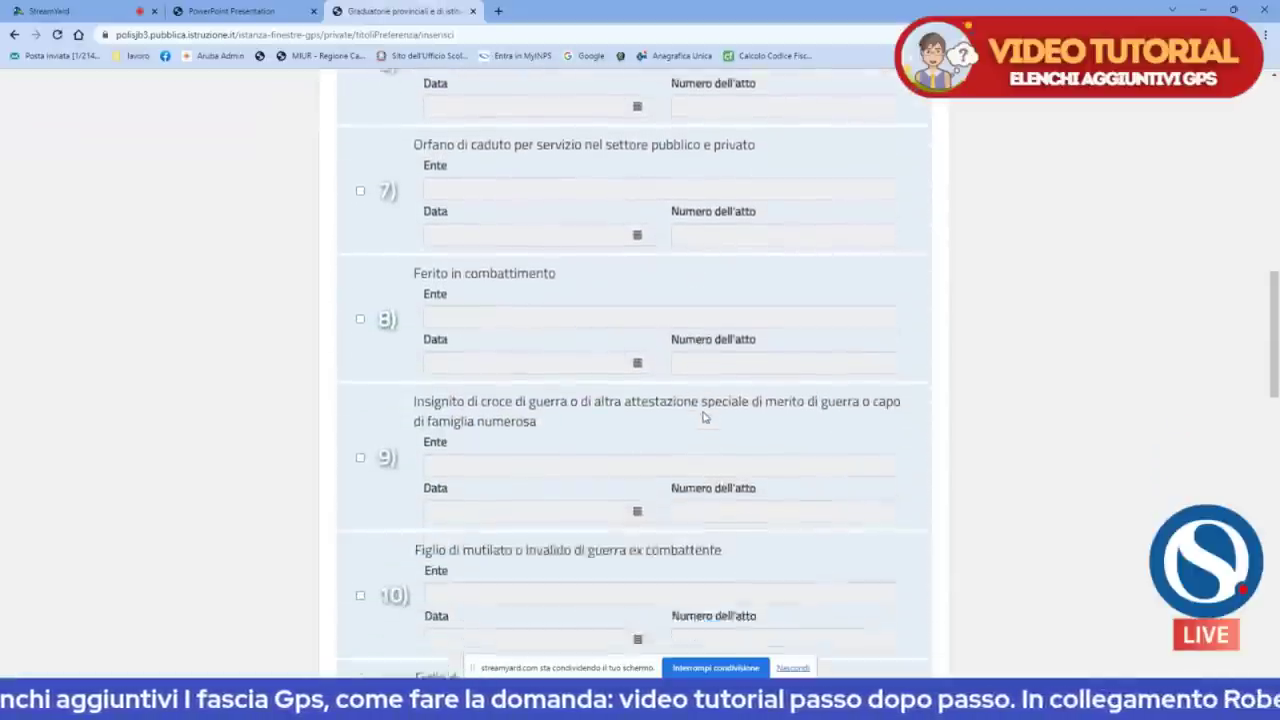
pyautogui.scroll(-5, 702, 407)
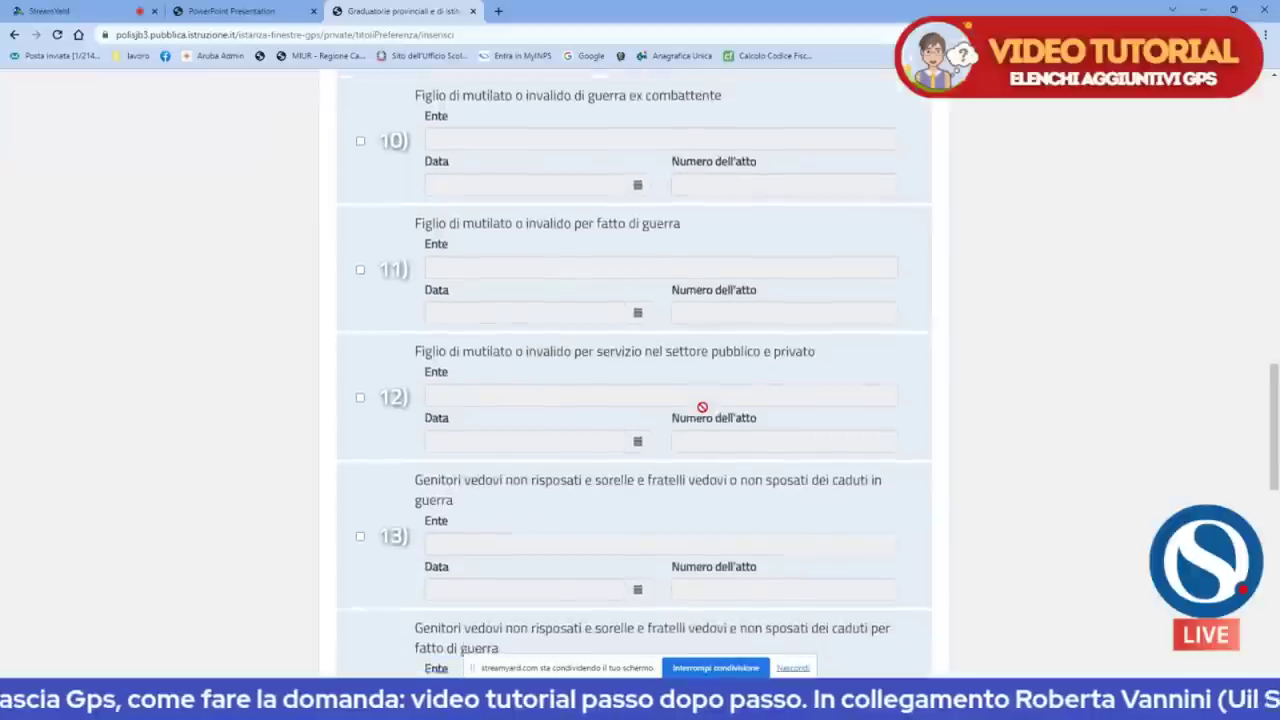
pyautogui.scroll(-5, 702, 407)
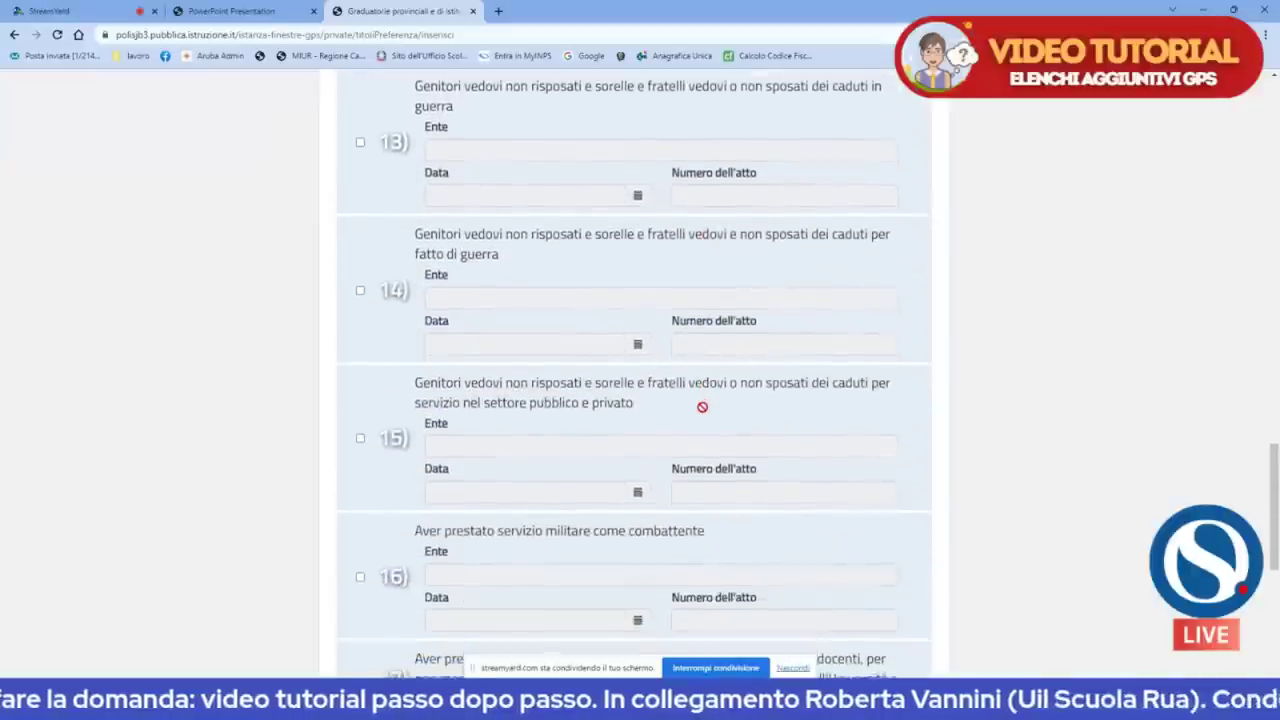
pyautogui.scroll(-5, 702, 407)
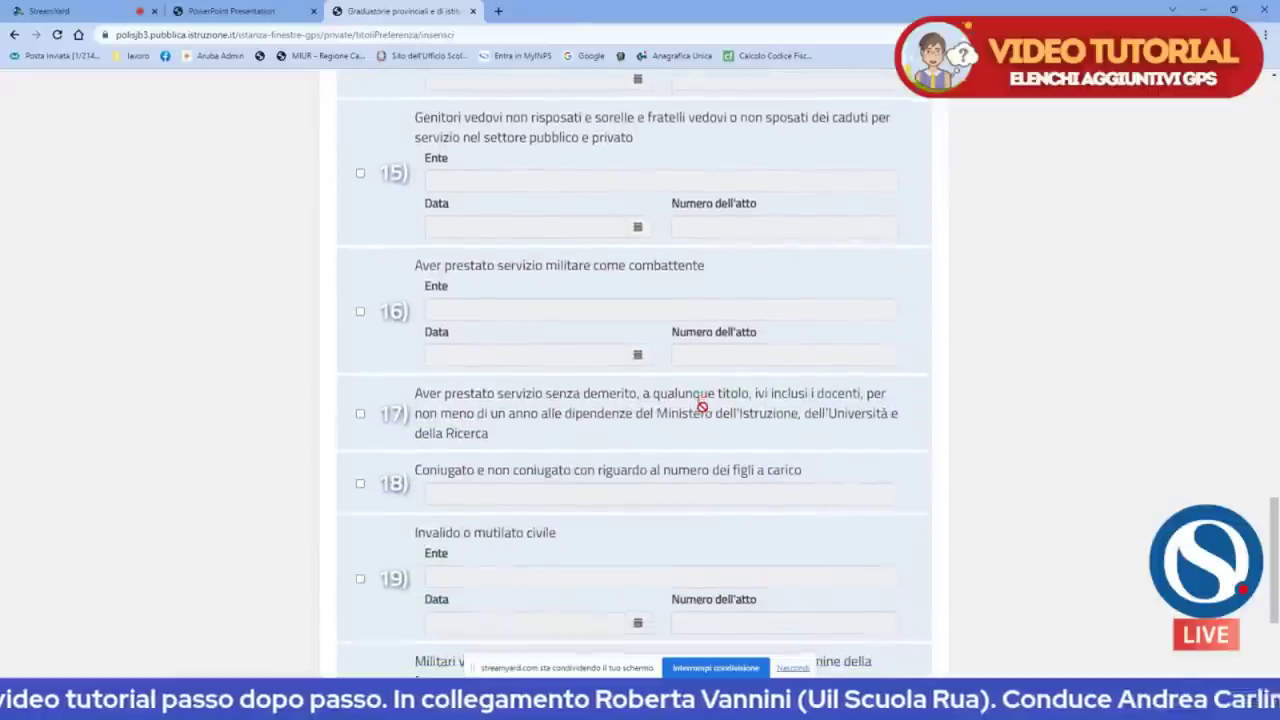
pyautogui.scroll(-1, 593, 420)
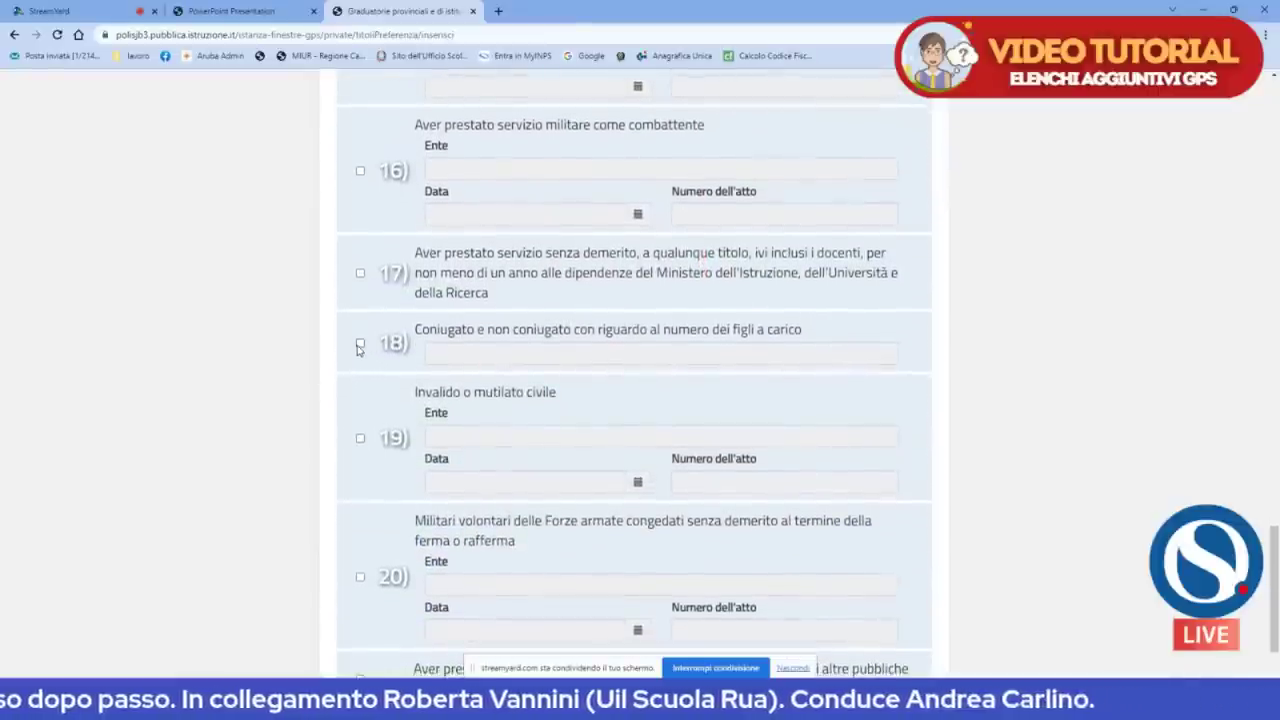
pyautogui.click(360, 345)
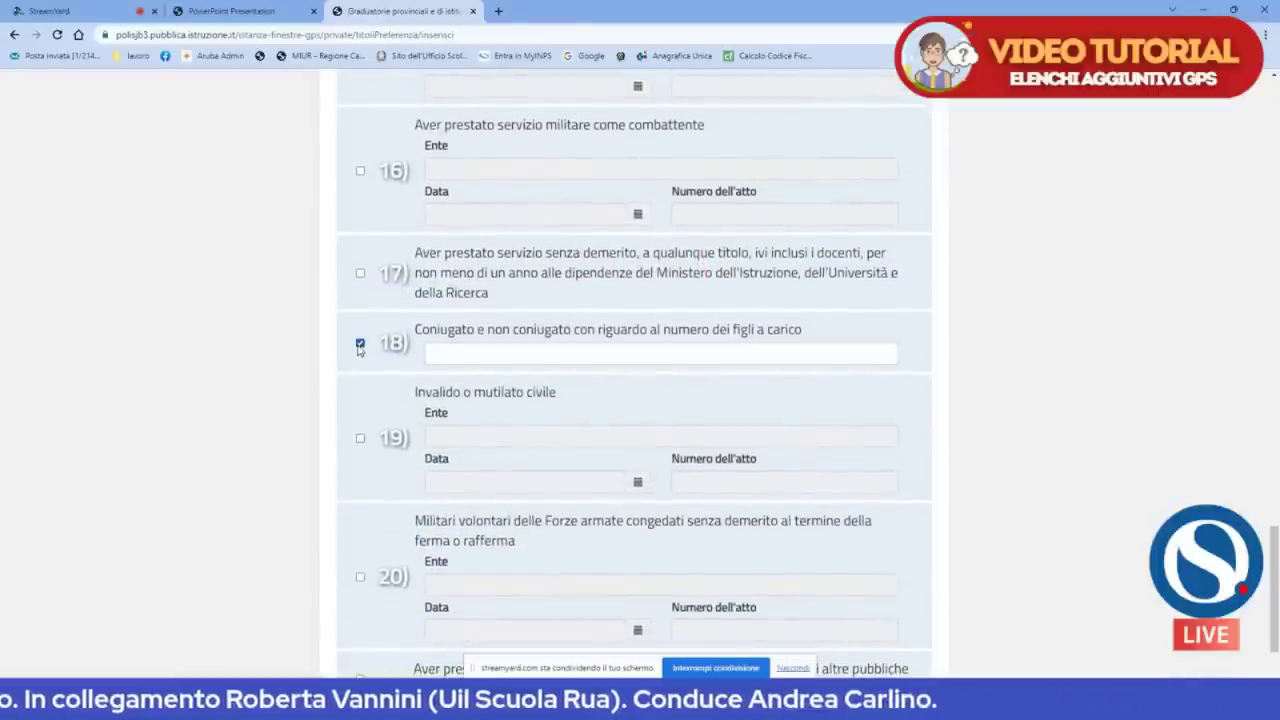
pyautogui.click(488, 347)
pyautogui.write('2')
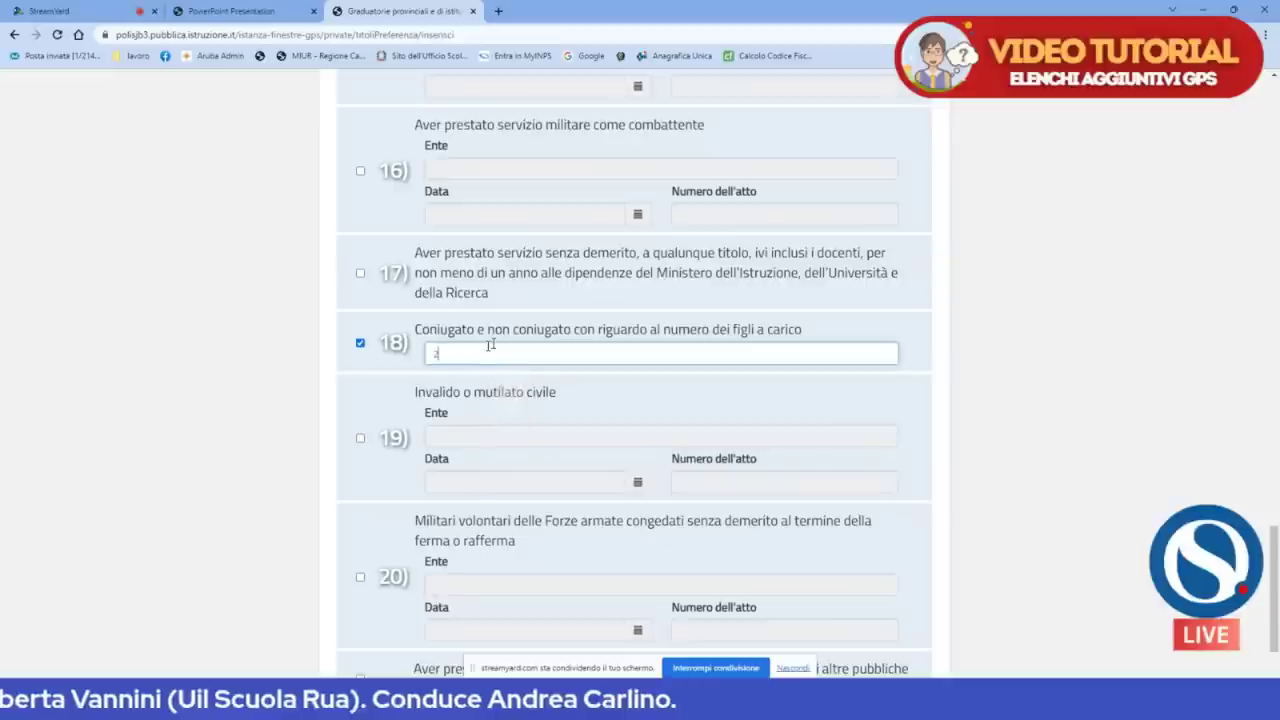
pyautogui.scroll(-2, 447, 425)
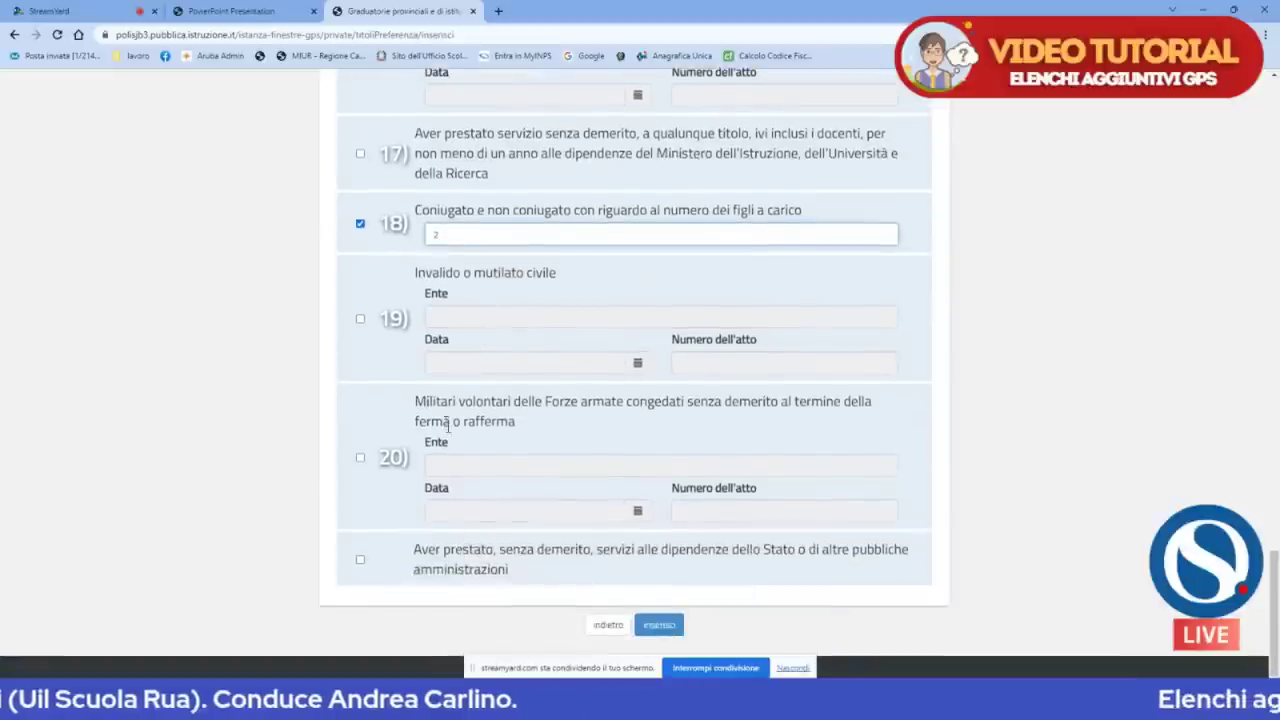
# Insert the declared preference title and open a new entry for the Altre dichiarazioni section.
pyautogui.click(659, 625)
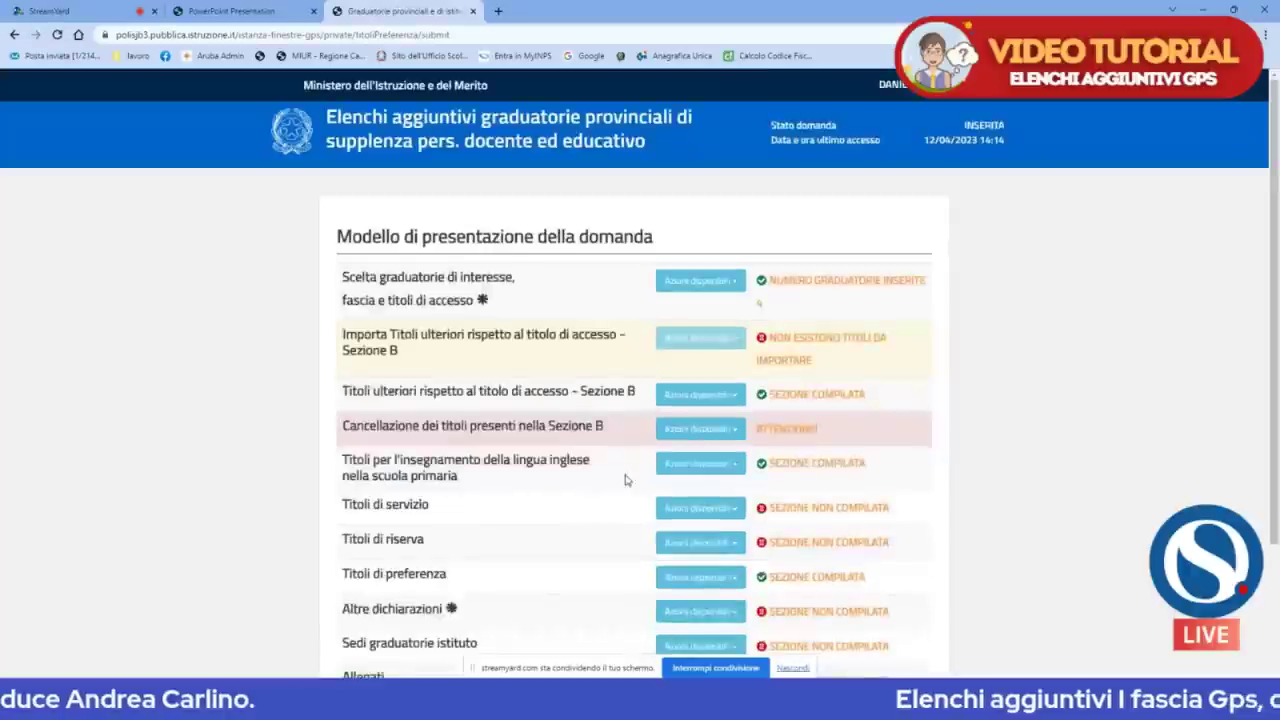
pyautogui.scroll(-3, 634, 477)
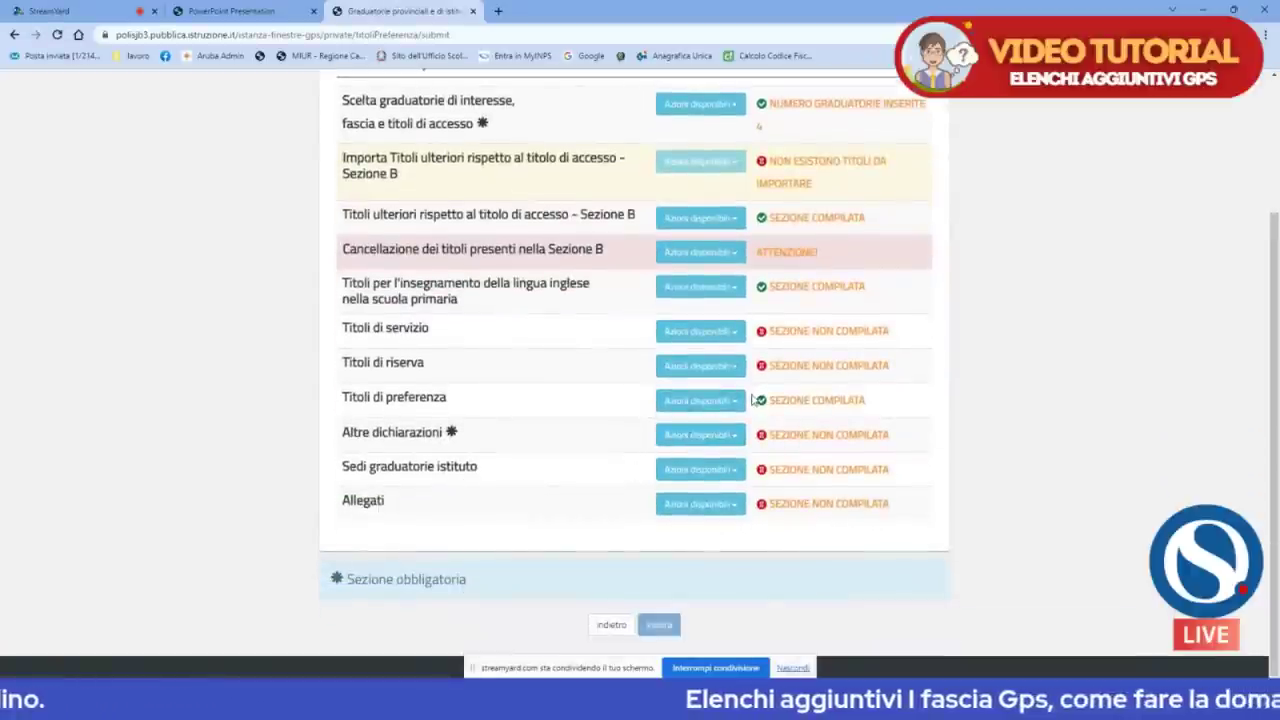
pyautogui.click(700, 438)
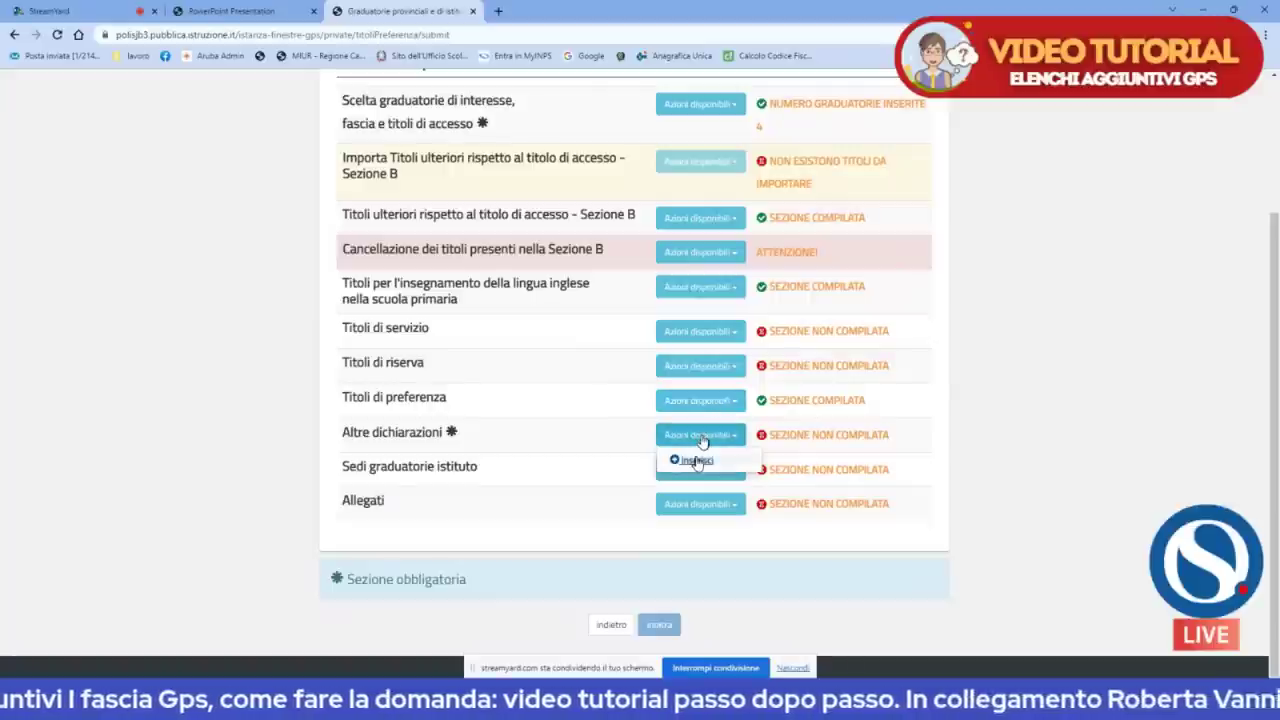
pyautogui.click(698, 462)
# Under Dichiarazione possesso requisiti generali, declare cittadinanza italiana, the 18–67 age requirement and enjoyment of civil and political rights.
pyautogui.scroll(-2, 698, 462)
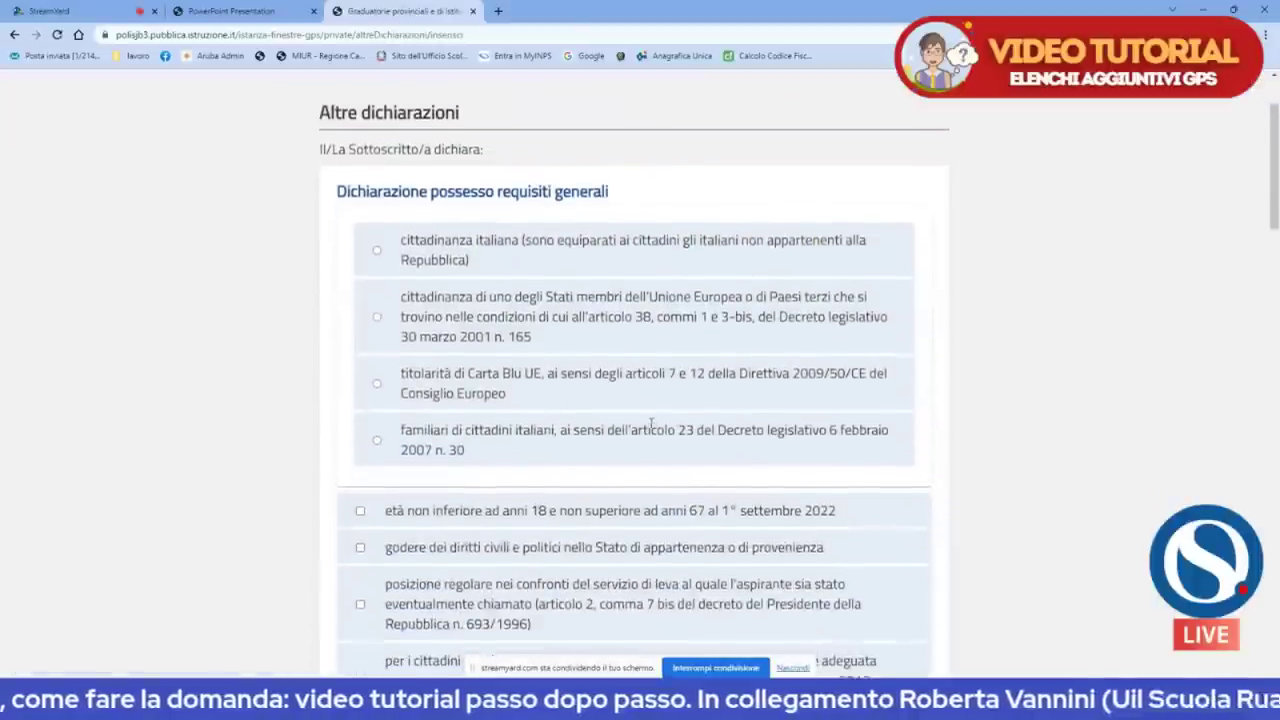
pyautogui.click(377, 241)
pyautogui.scroll(-2, 361, 370)
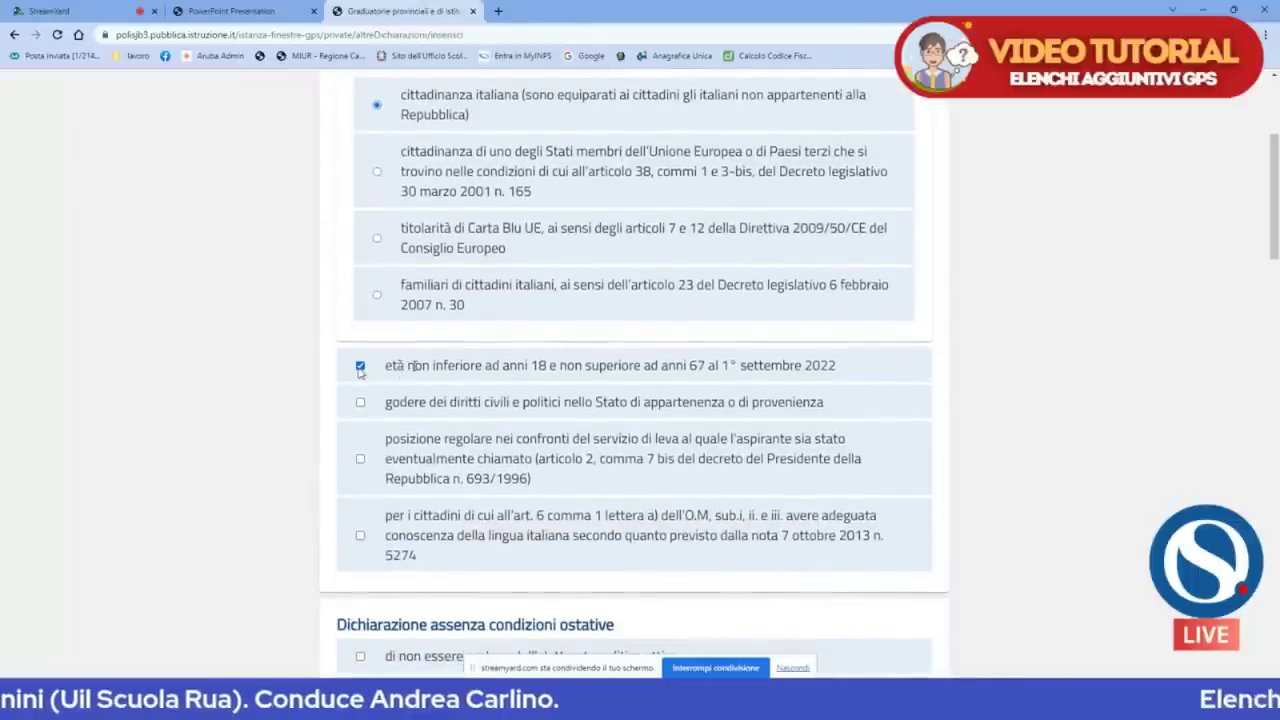
pyautogui.scroll(-1, 400, 368)
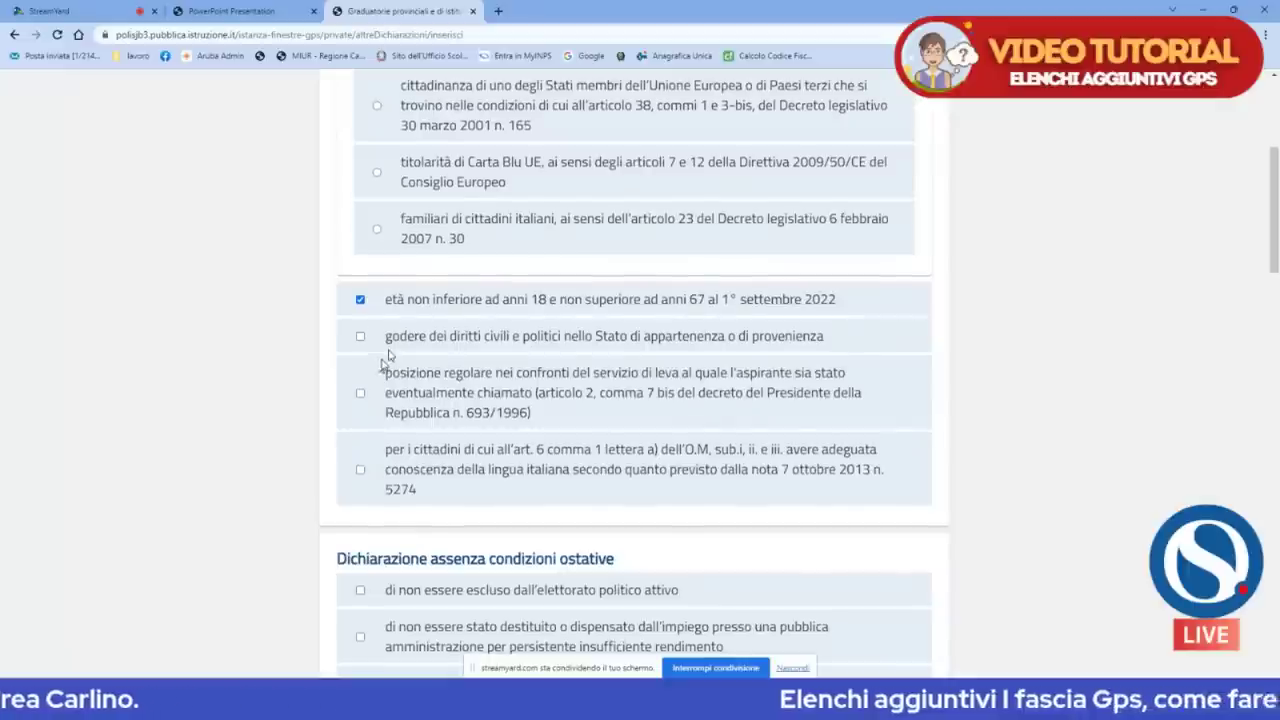
pyautogui.scroll(-3, 378, 355)
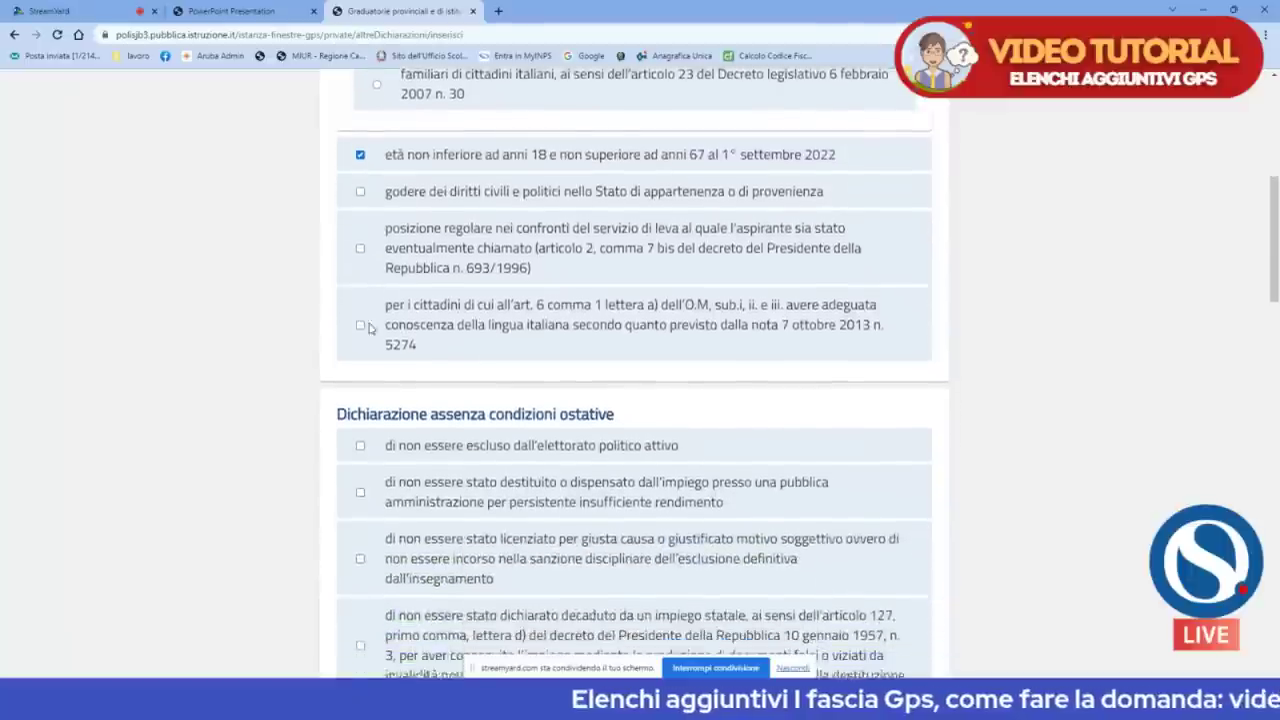
pyautogui.click(361, 137)
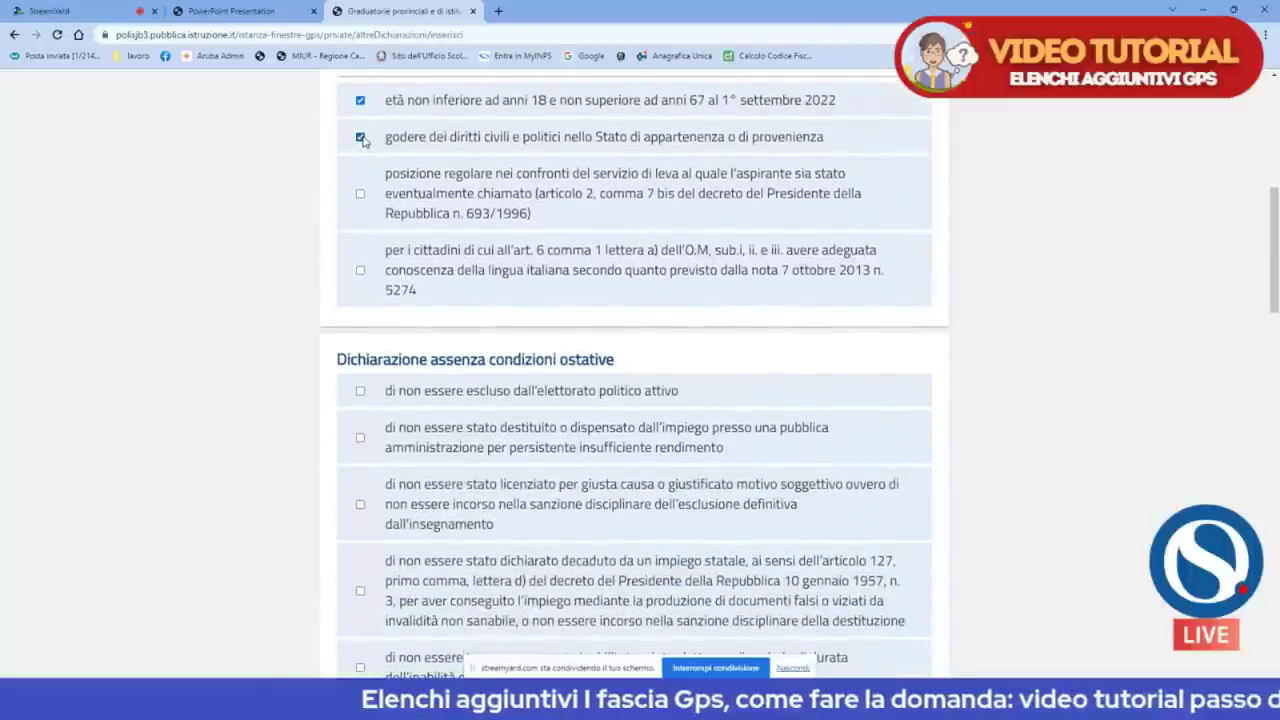
# Mark all seven declarations under Dichiarazione assenza condizioni ostative.
pyautogui.scroll(-2, 362, 200)
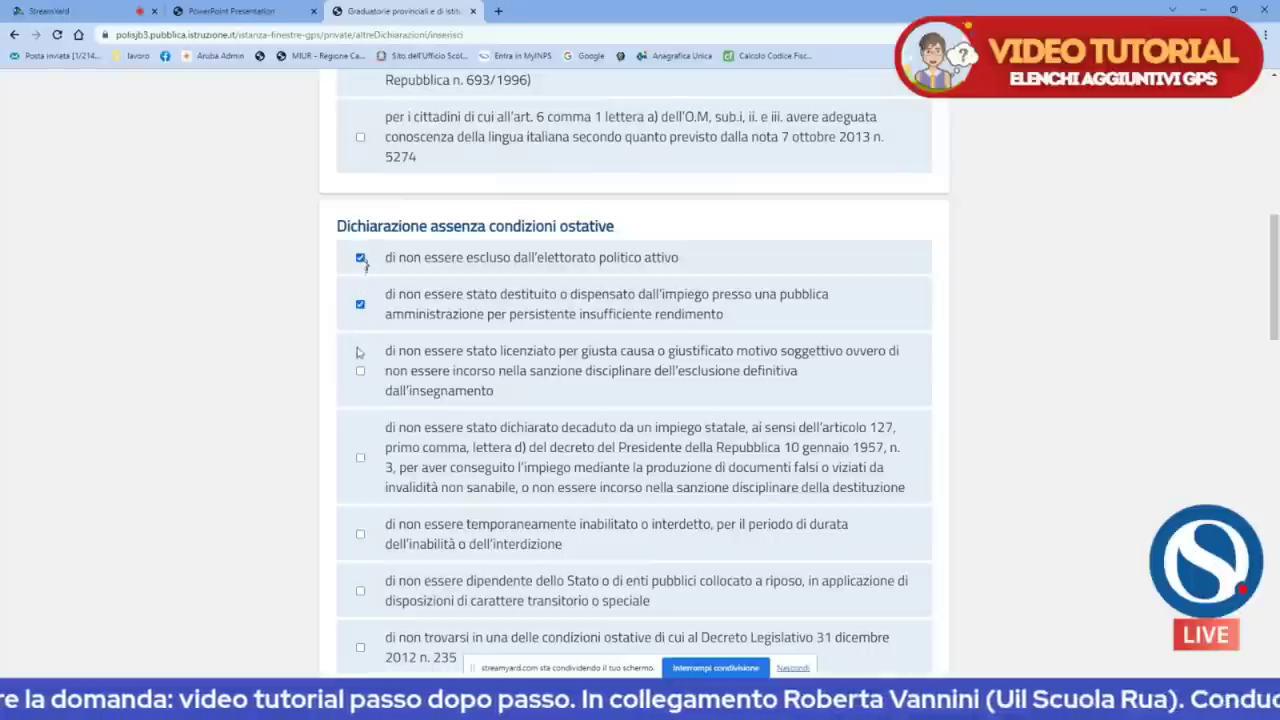
pyautogui.click(361, 372)
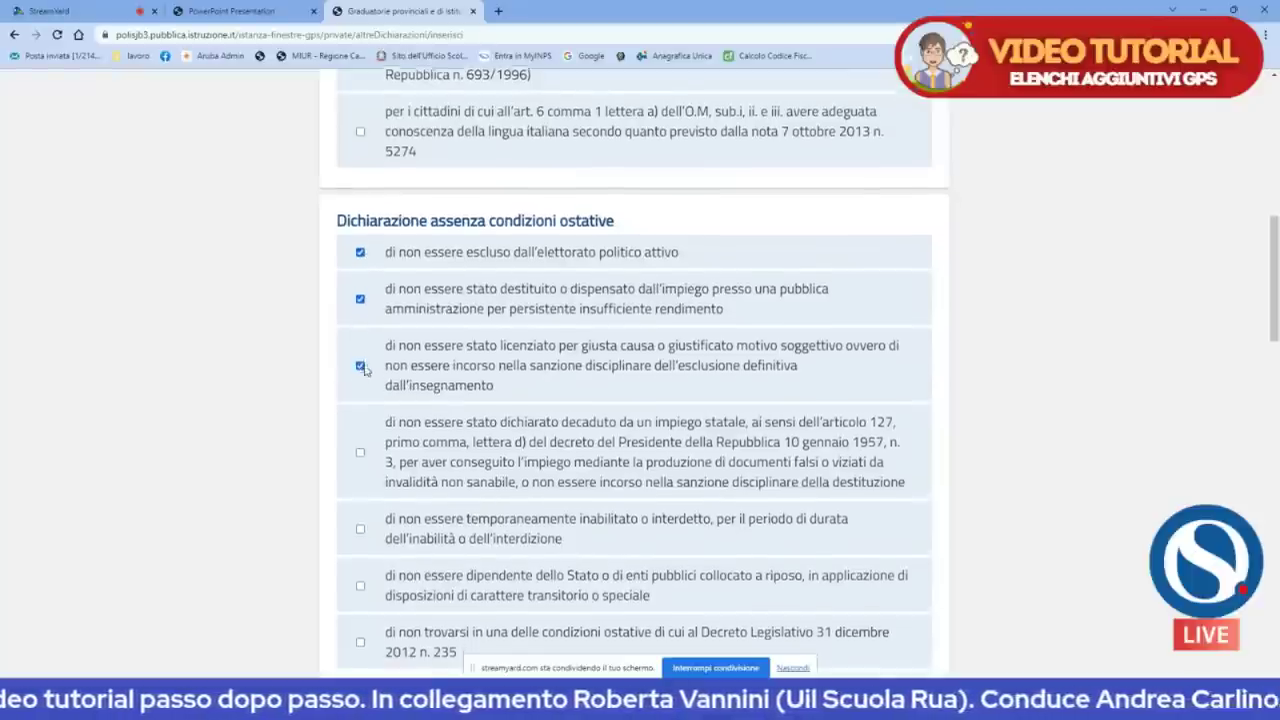
pyautogui.scroll(-2, 361, 360)
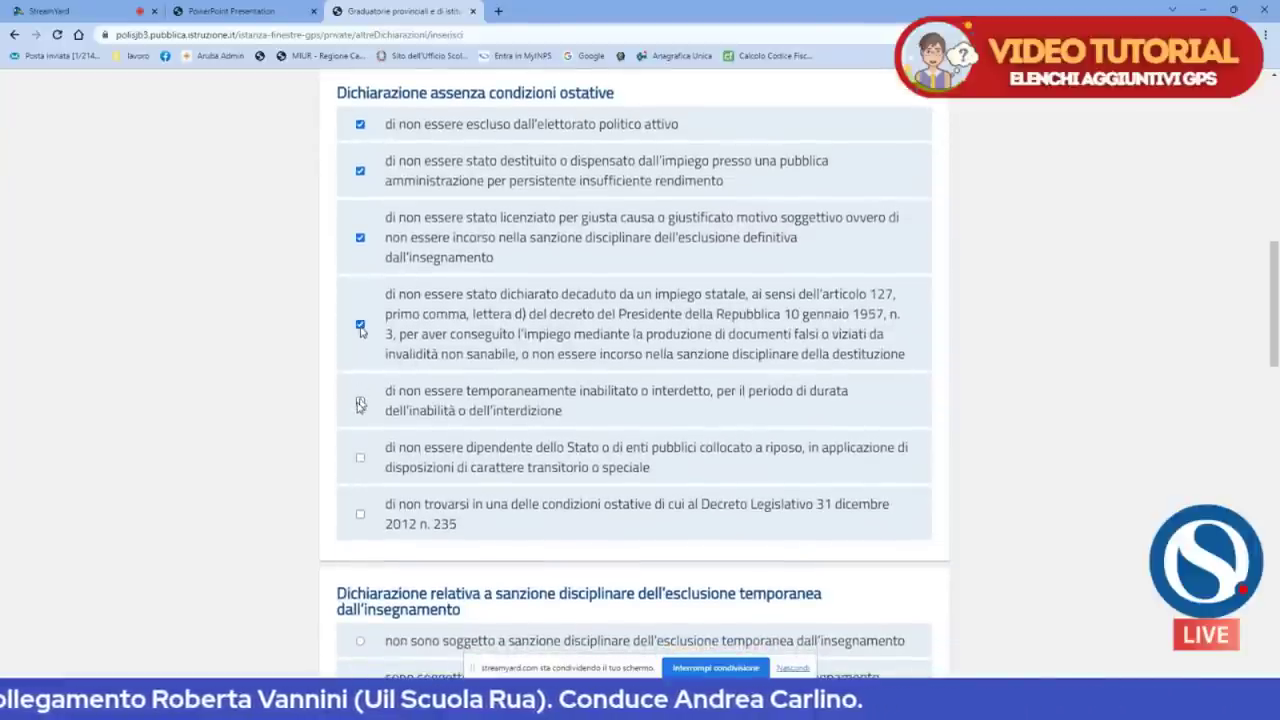
pyautogui.scroll(-1, 361, 404)
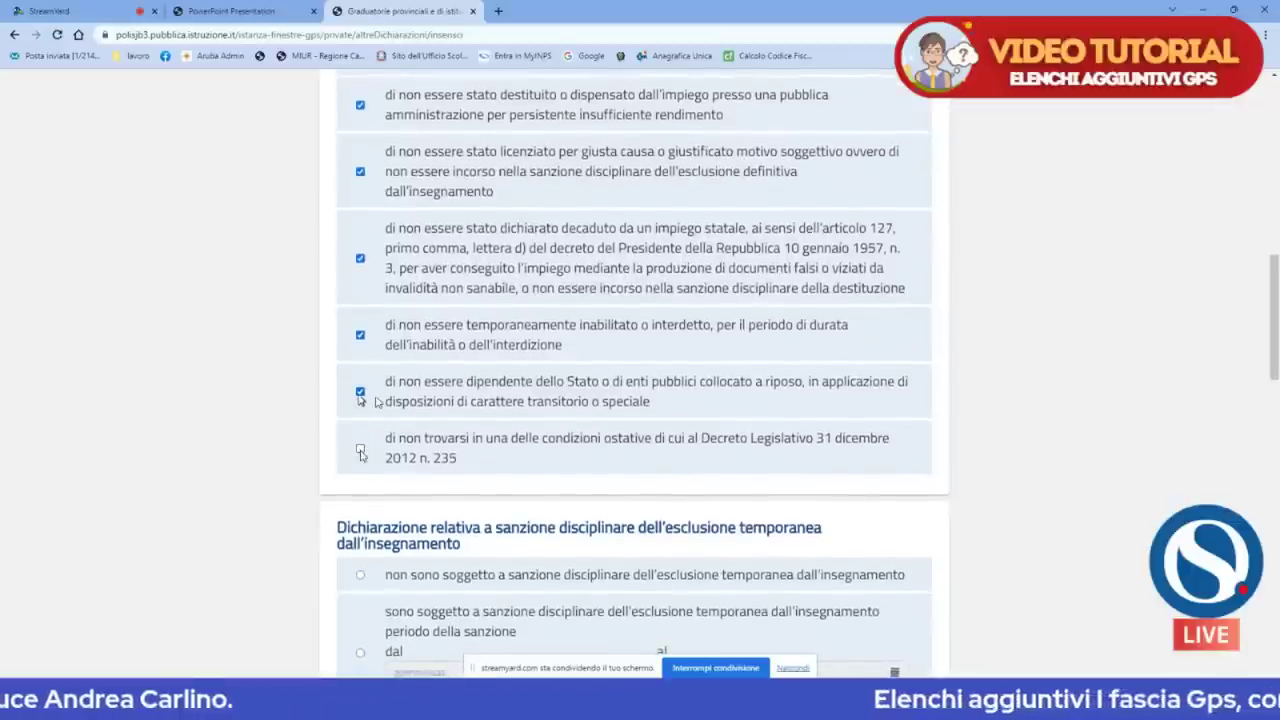
pyautogui.click(362, 450)
# Declare not being subject to temporary exclusion from teaching, and mark the awareness of admission con riserva di accertamento.
pyautogui.scroll(-2, 372, 428)
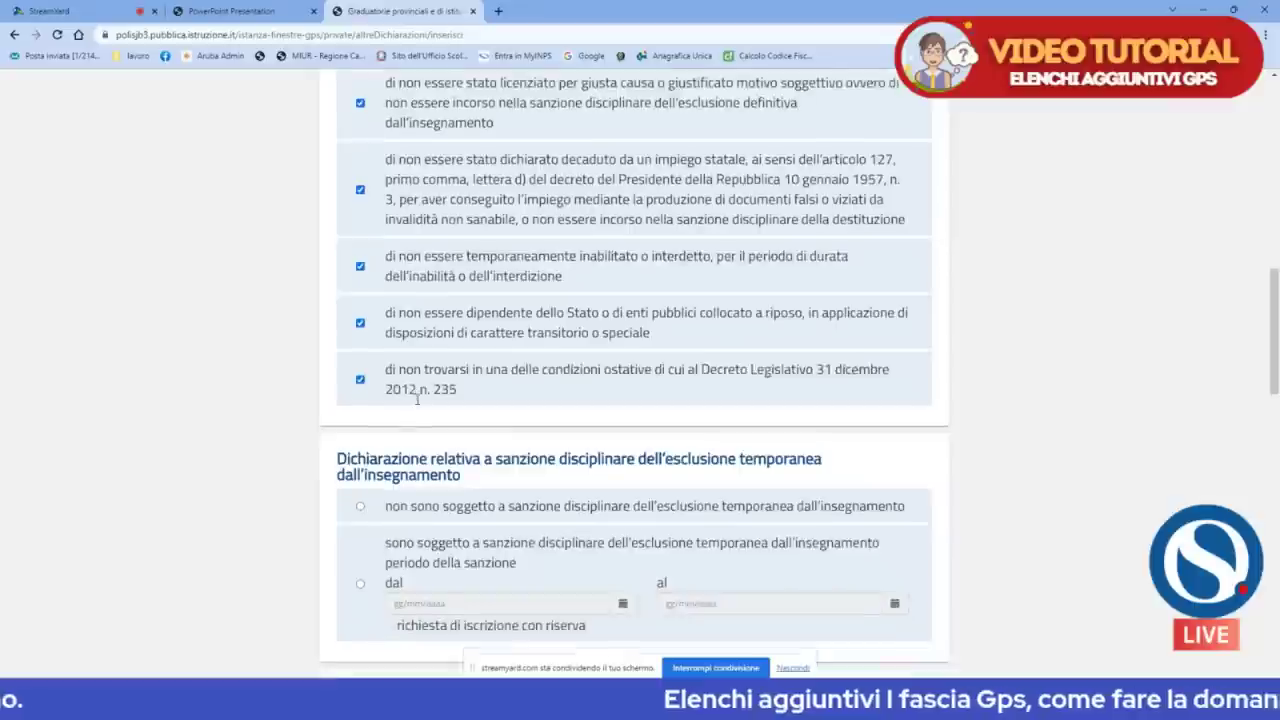
pyautogui.scroll(-1, 418, 403)
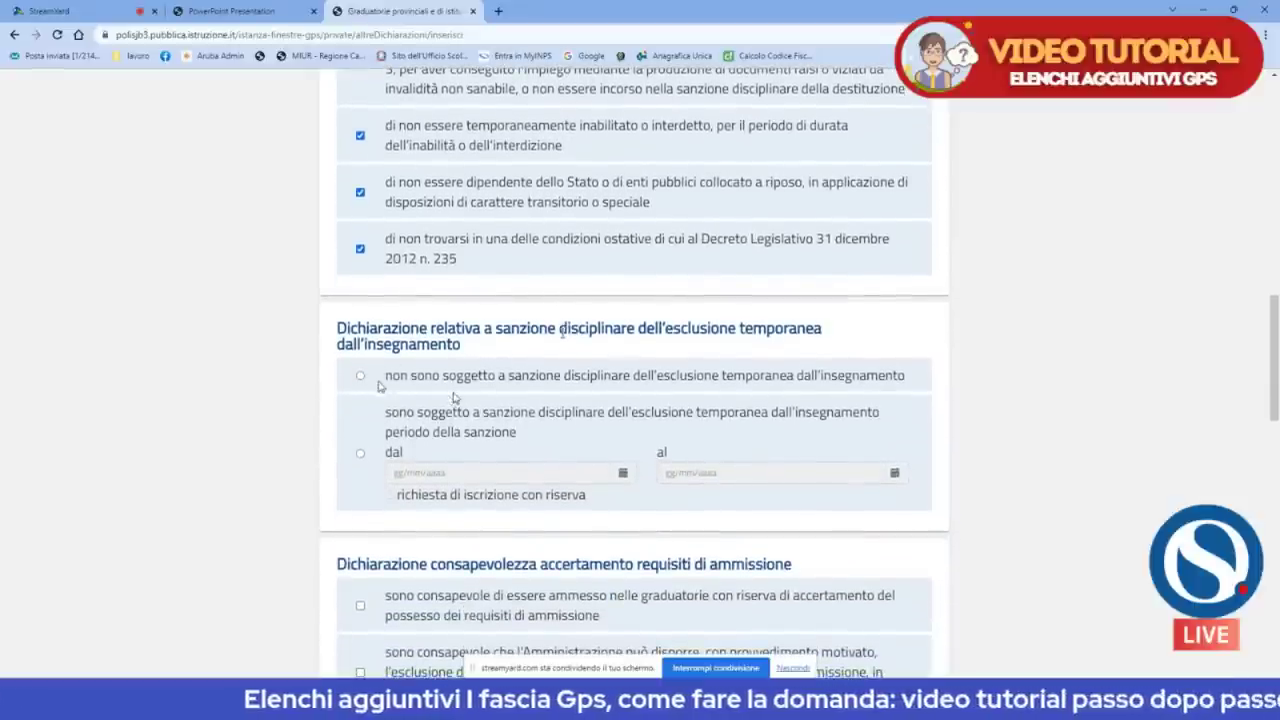
pyautogui.click(360, 376)
pyautogui.scroll(-3, 380, 380)
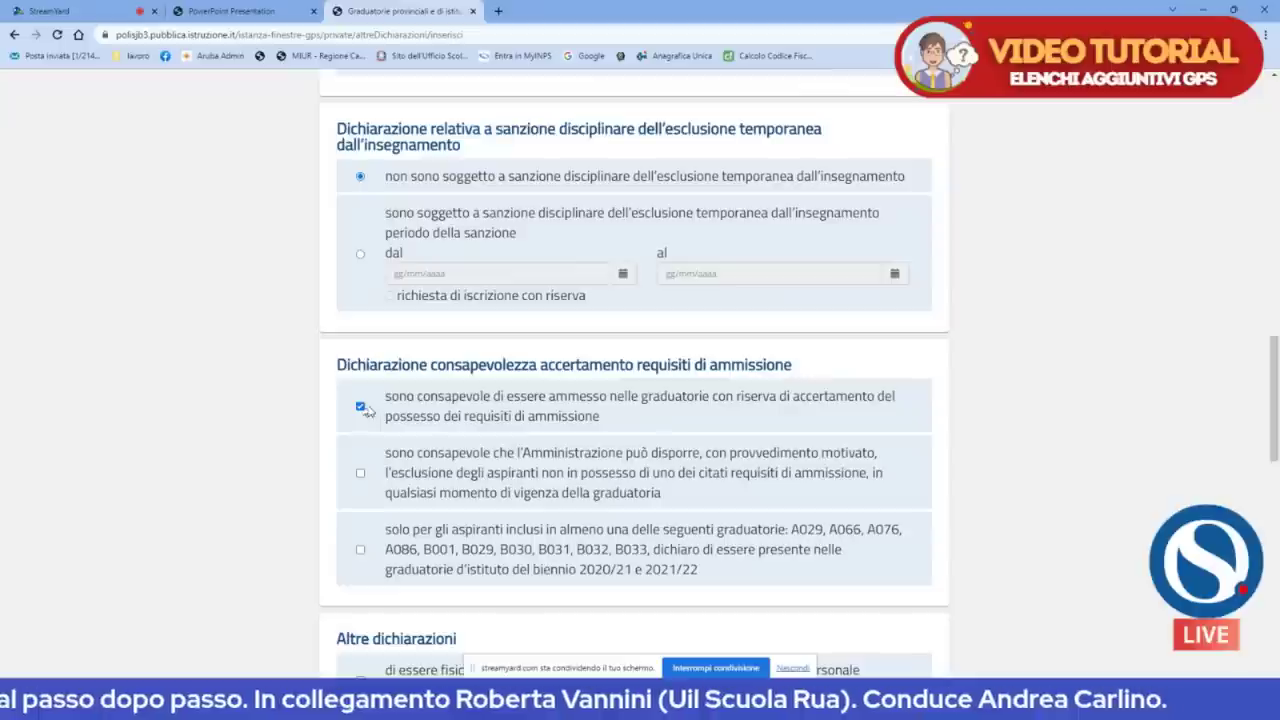
# Under Altre dichiarazioni, declare physical fitness for the role and di non avere riportato condanne penali.
pyautogui.scroll(-2, 378, 412)
pyautogui.scroll(-2, 380, 412)
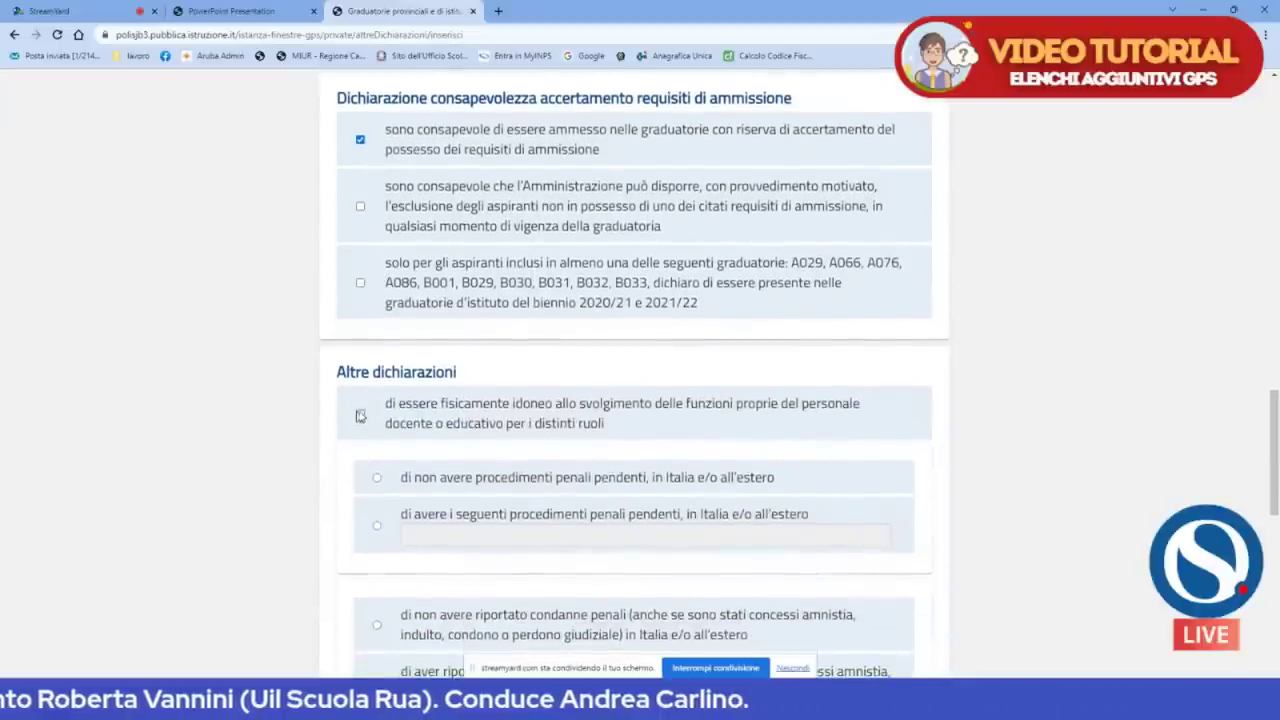
pyautogui.click(360, 410)
pyautogui.scroll(-3, 378, 425)
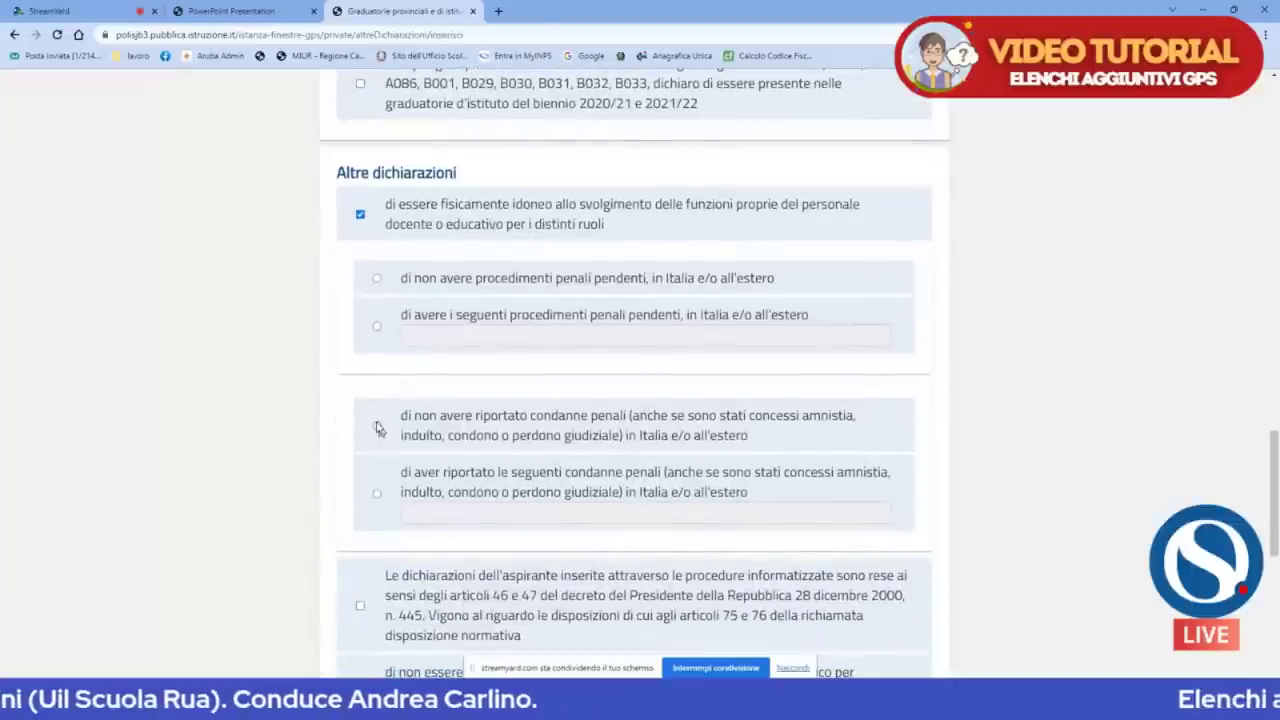
pyautogui.click(380, 425)
# Mark the article 439 declaration on dismissal from service, give the Consenso privacy, and insert the declarations.
pyautogui.scroll(-4, 380, 425)
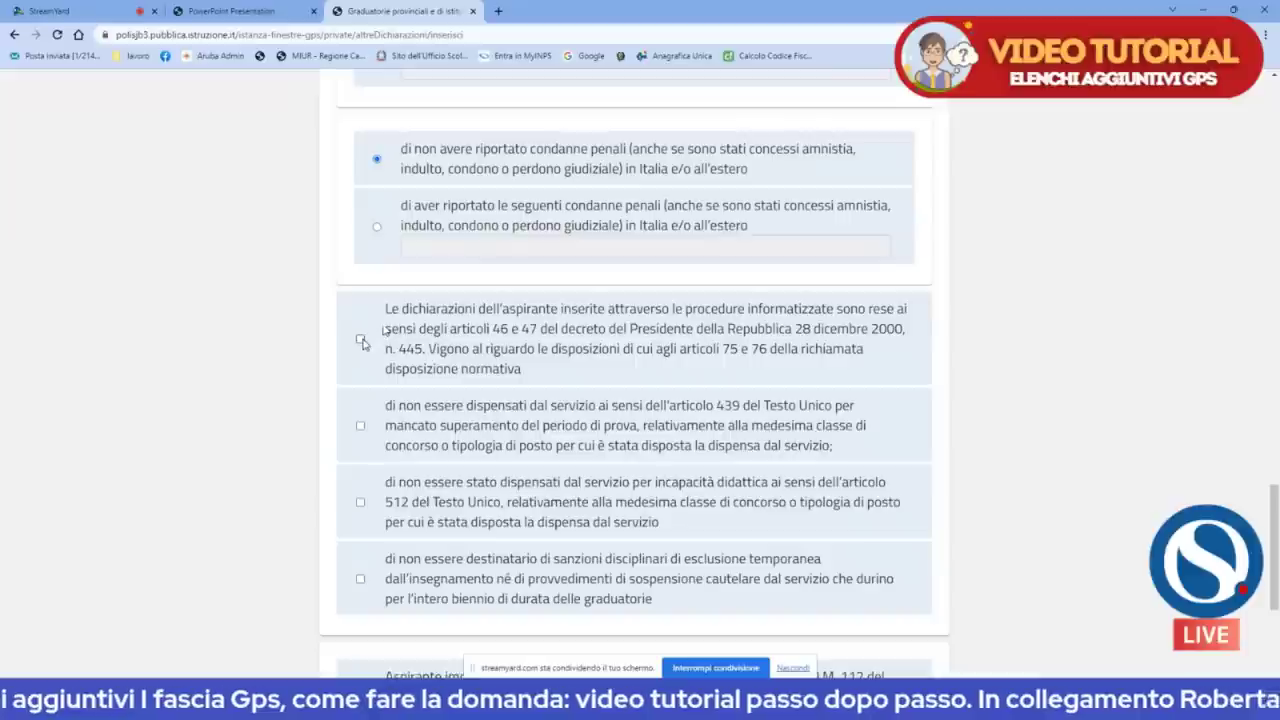
pyautogui.scroll(-1, 366, 338)
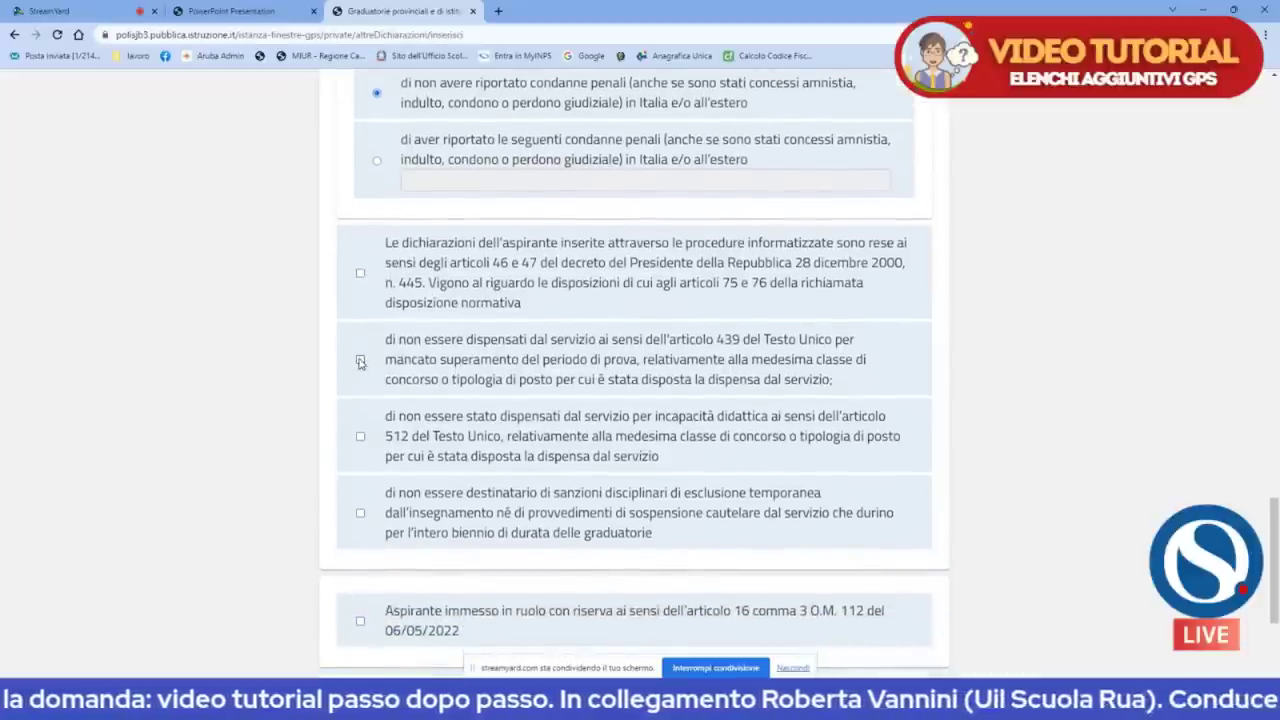
pyautogui.scroll(-3, 362, 362)
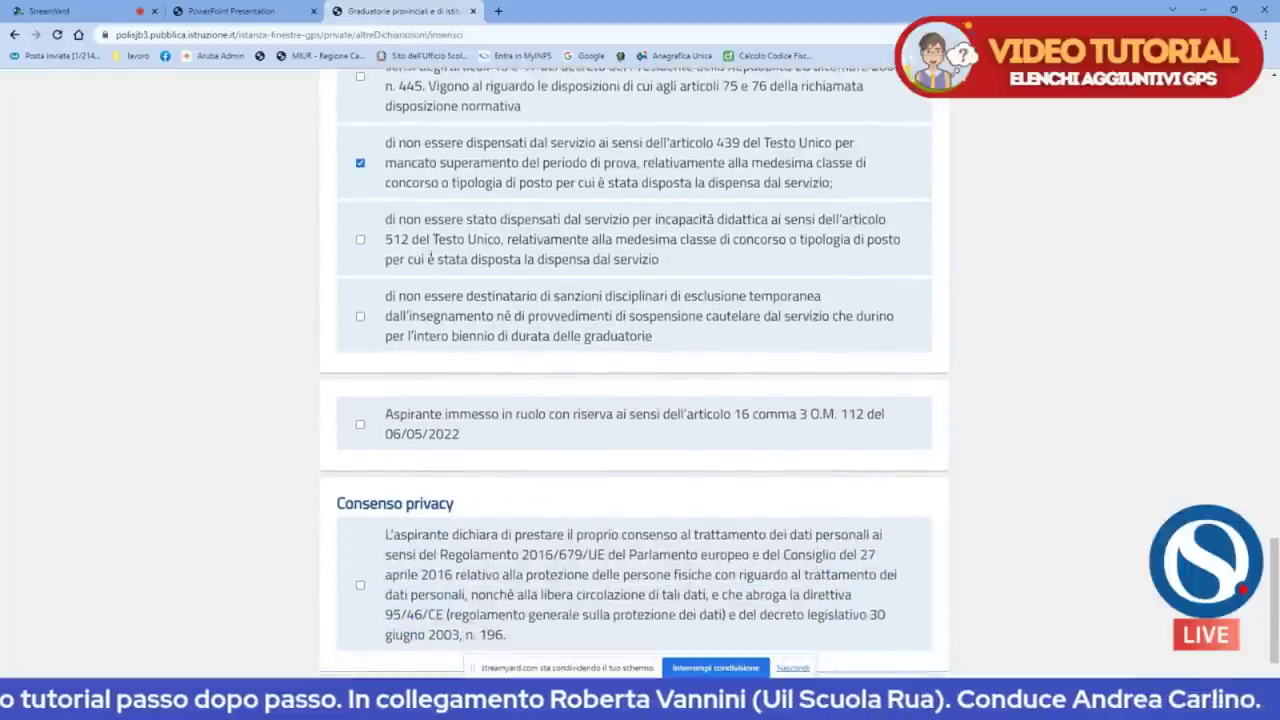
pyautogui.scroll(-1, 360, 500)
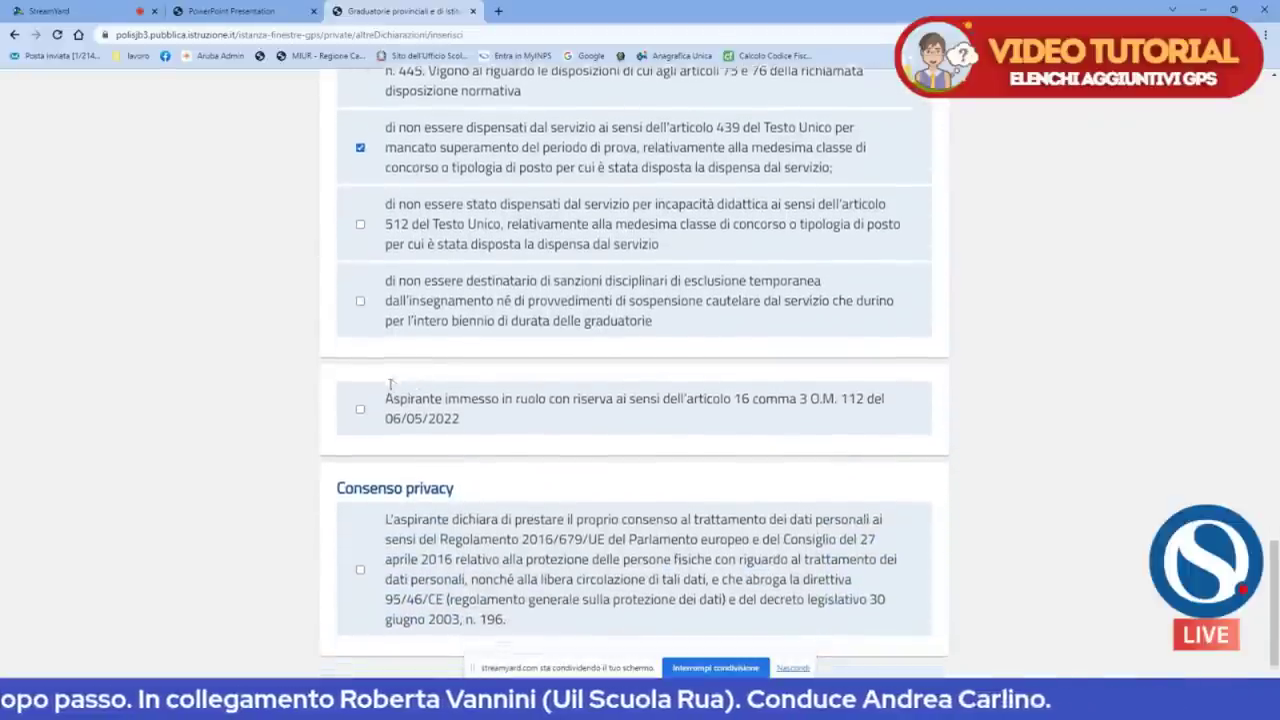
pyautogui.click(360, 521)
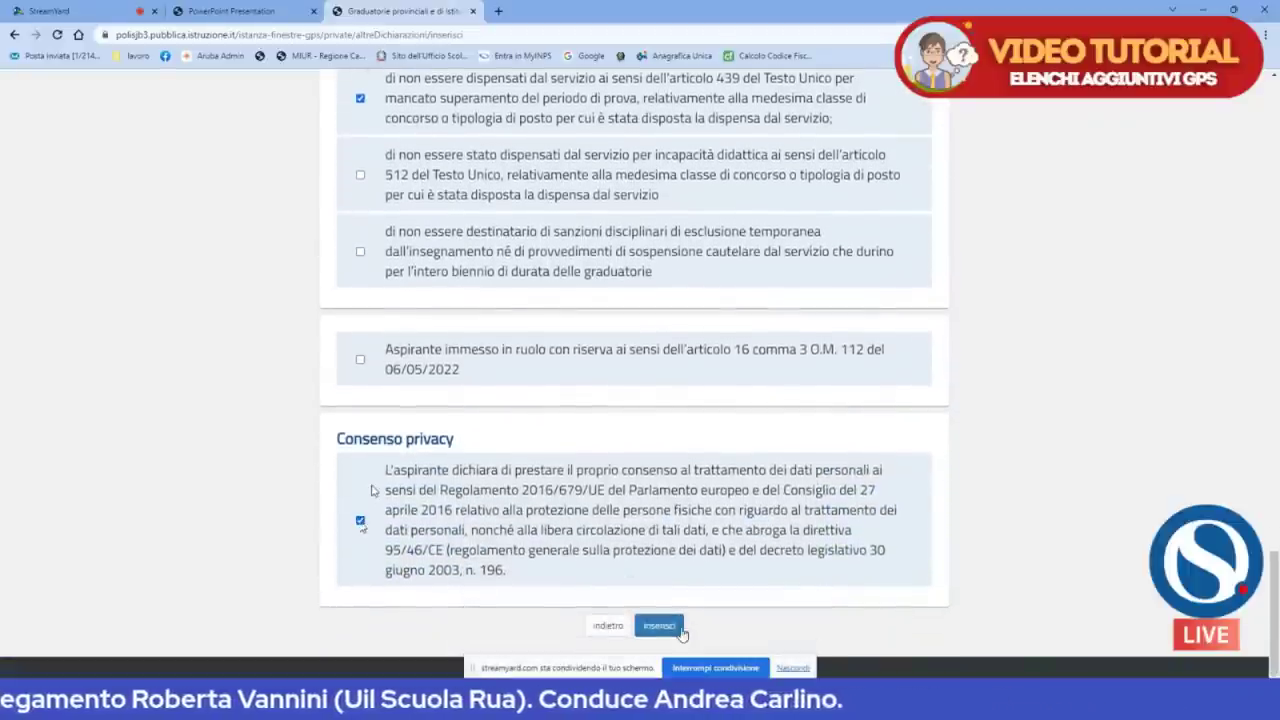
pyautogui.click(657, 628)
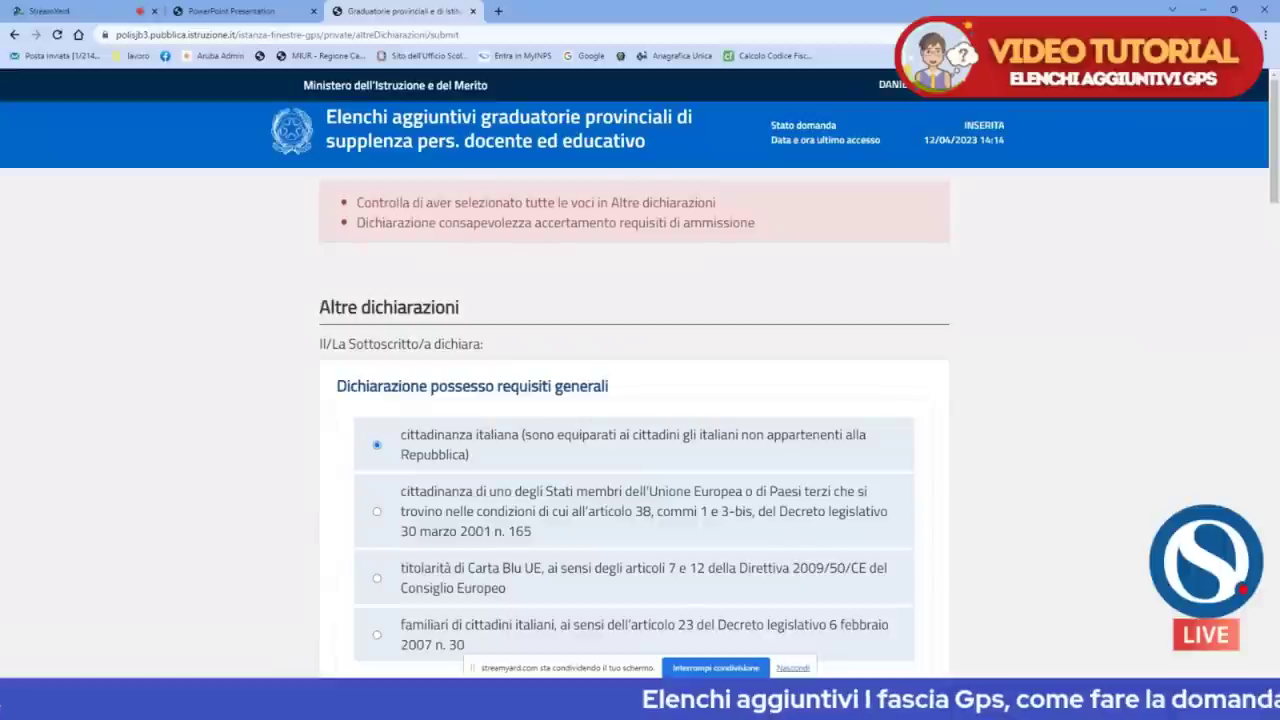
# Mark the missing declarations on articles 46 and 47, article 512 and sanzioni disciplinari di esclusione temporanea, and insert the form again.
pyautogui.scroll(-5, 432, 219)
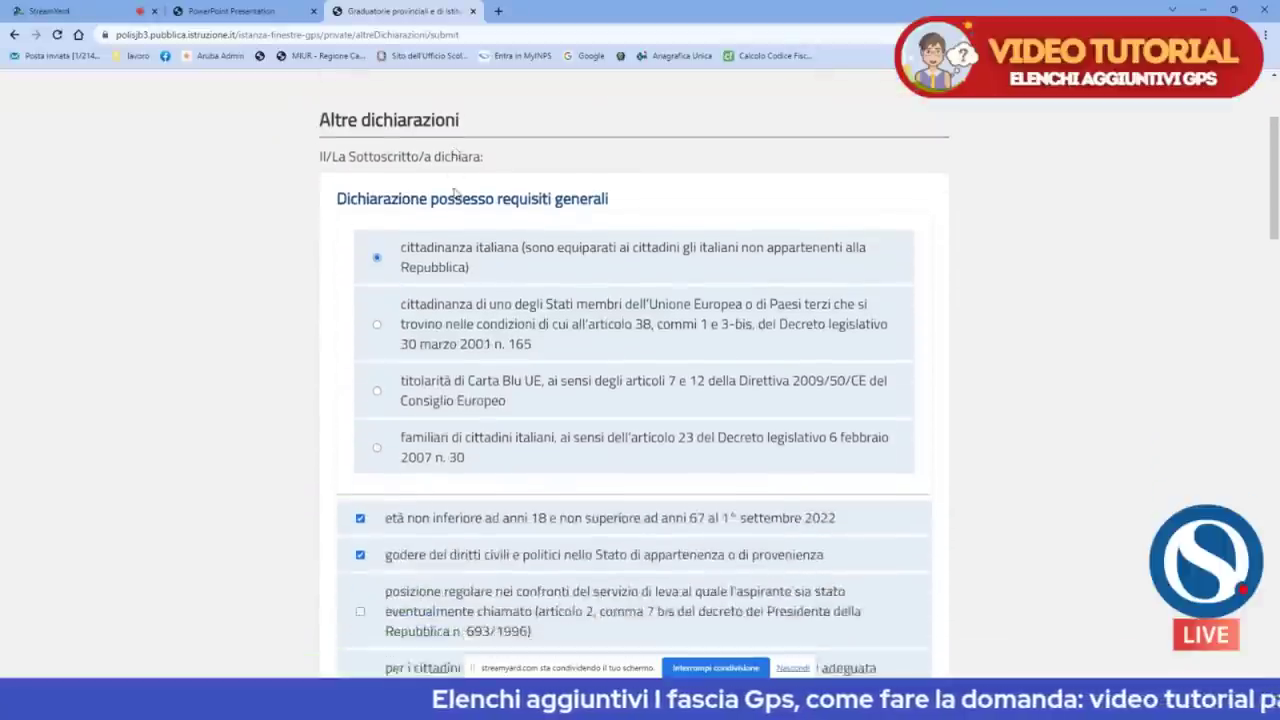
pyautogui.scroll(-15, 458, 202)
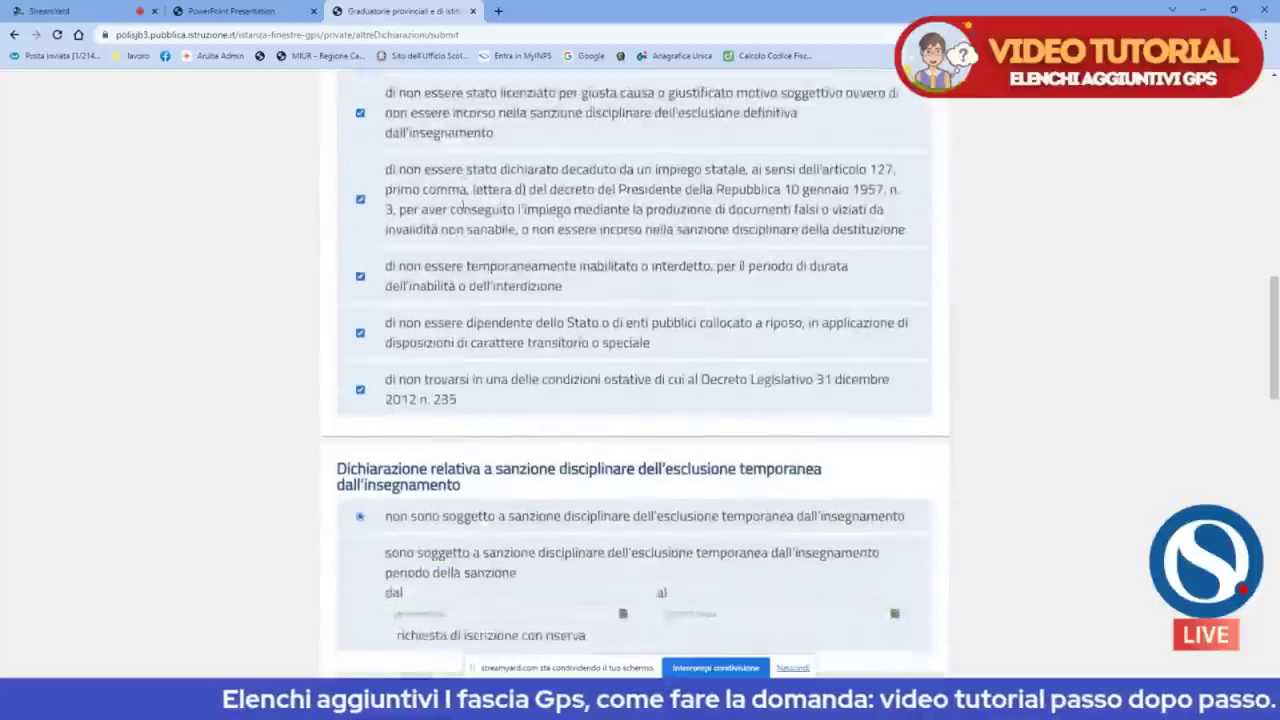
pyautogui.scroll(-2, 465, 205)
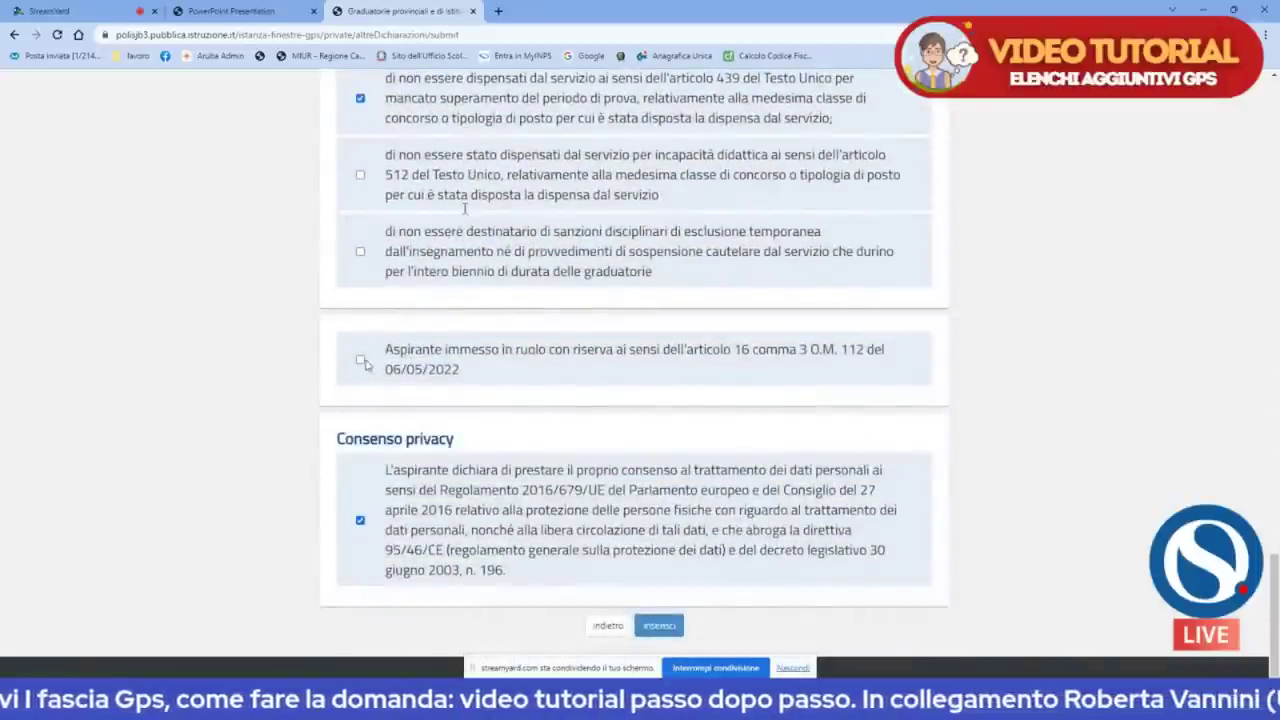
pyautogui.scroll(2, 365, 365)
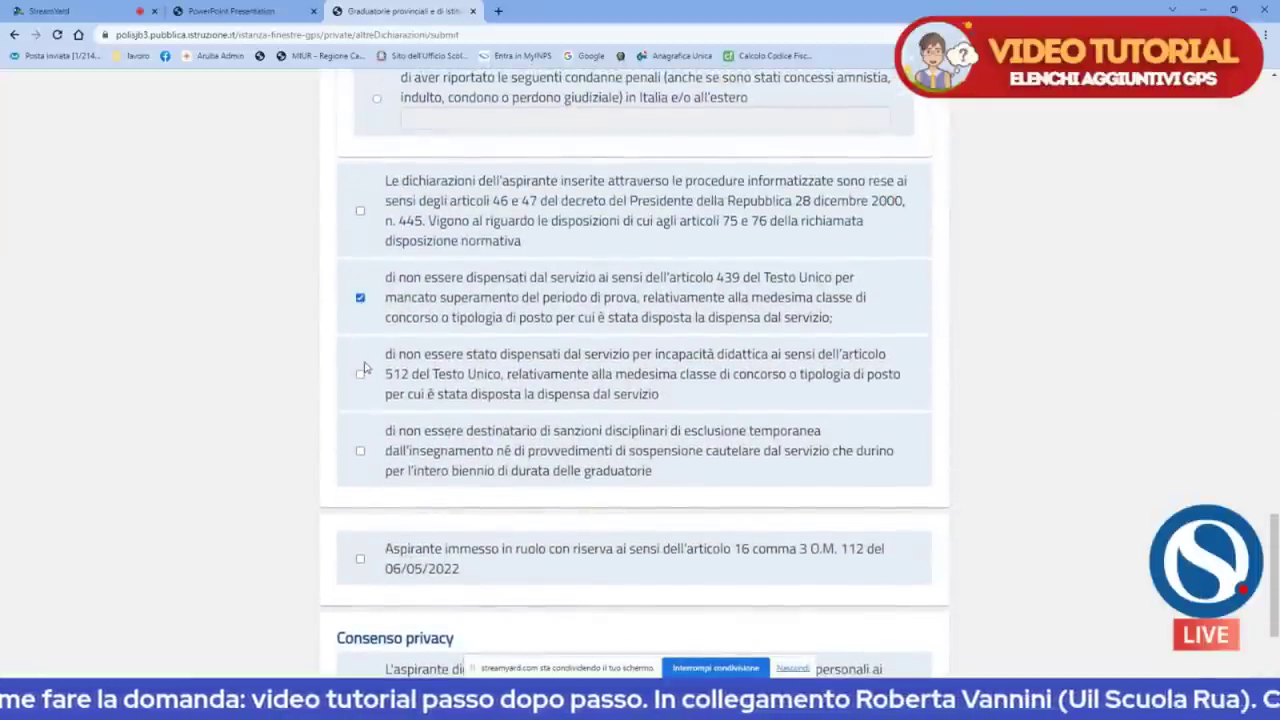
pyautogui.click(368, 213)
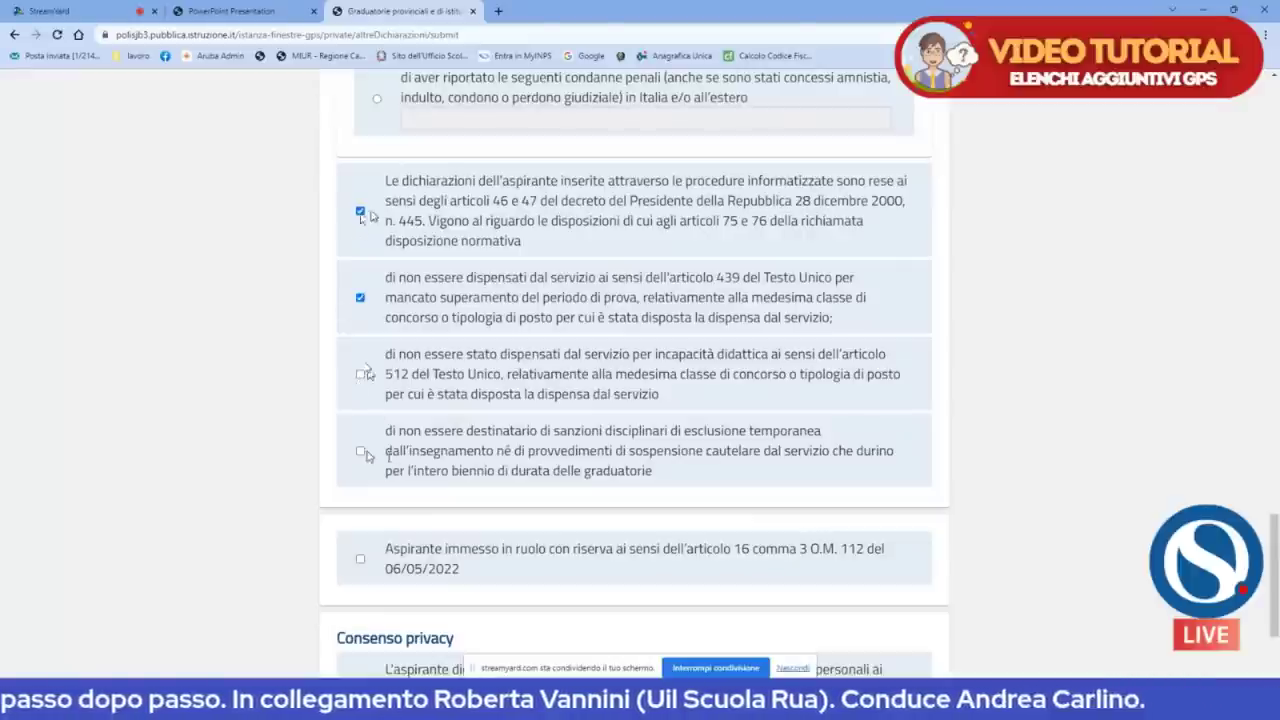
pyautogui.click(361, 451)
pyautogui.click(362, 374)
pyautogui.scroll(-2, 738, 600)
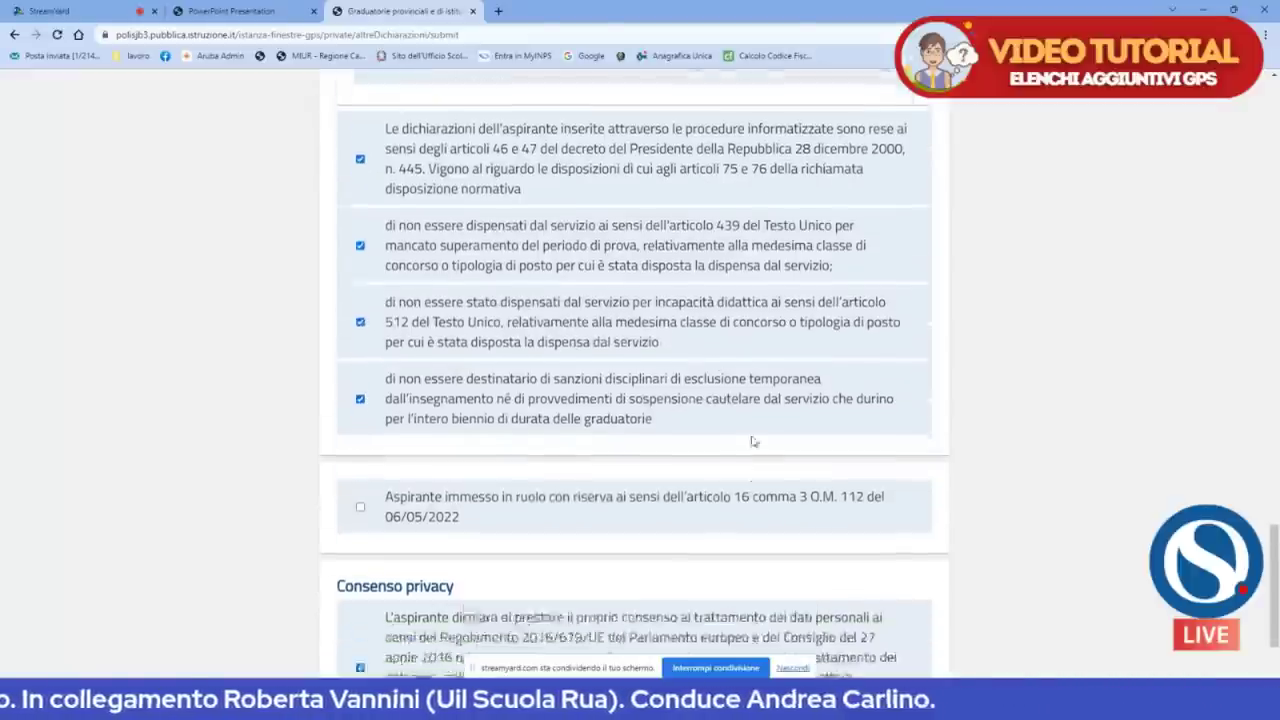
pyautogui.click(658, 625)
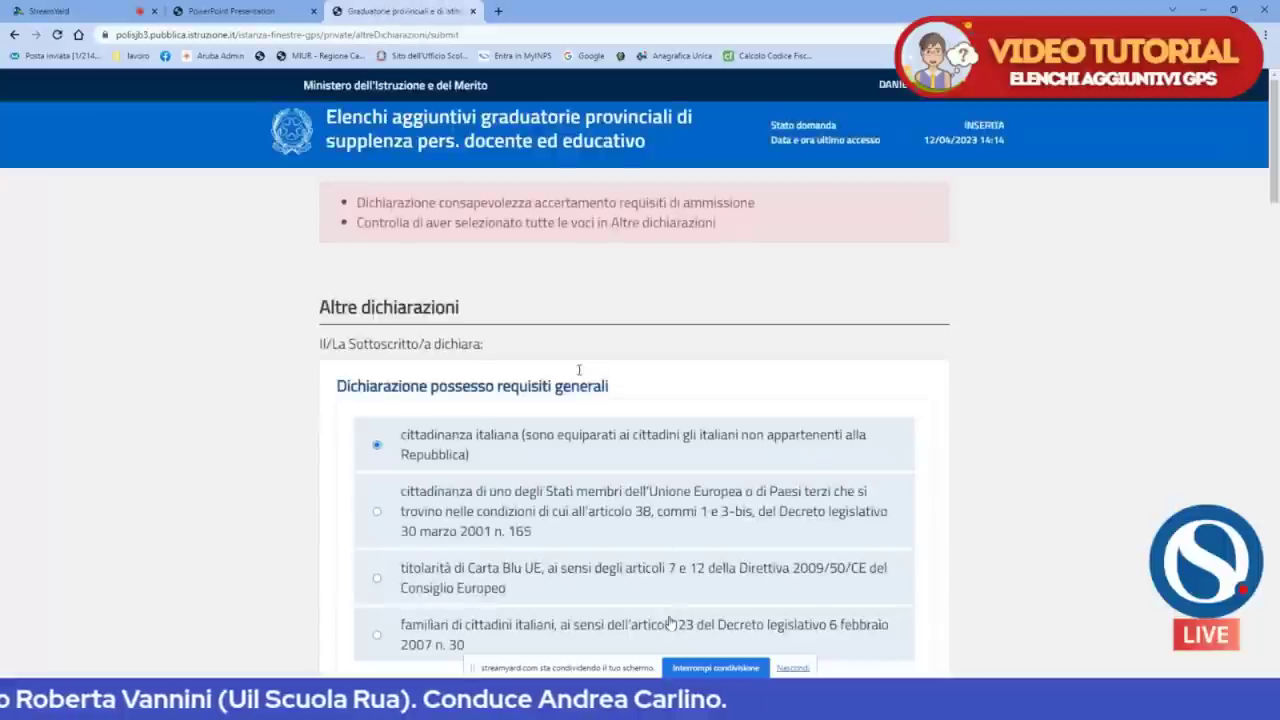
# Mark the awareness that the Amministrazione can exclude applicants lacking the admission requirements, and resubmit the declarations.
pyautogui.scroll(-5, 577, 343)
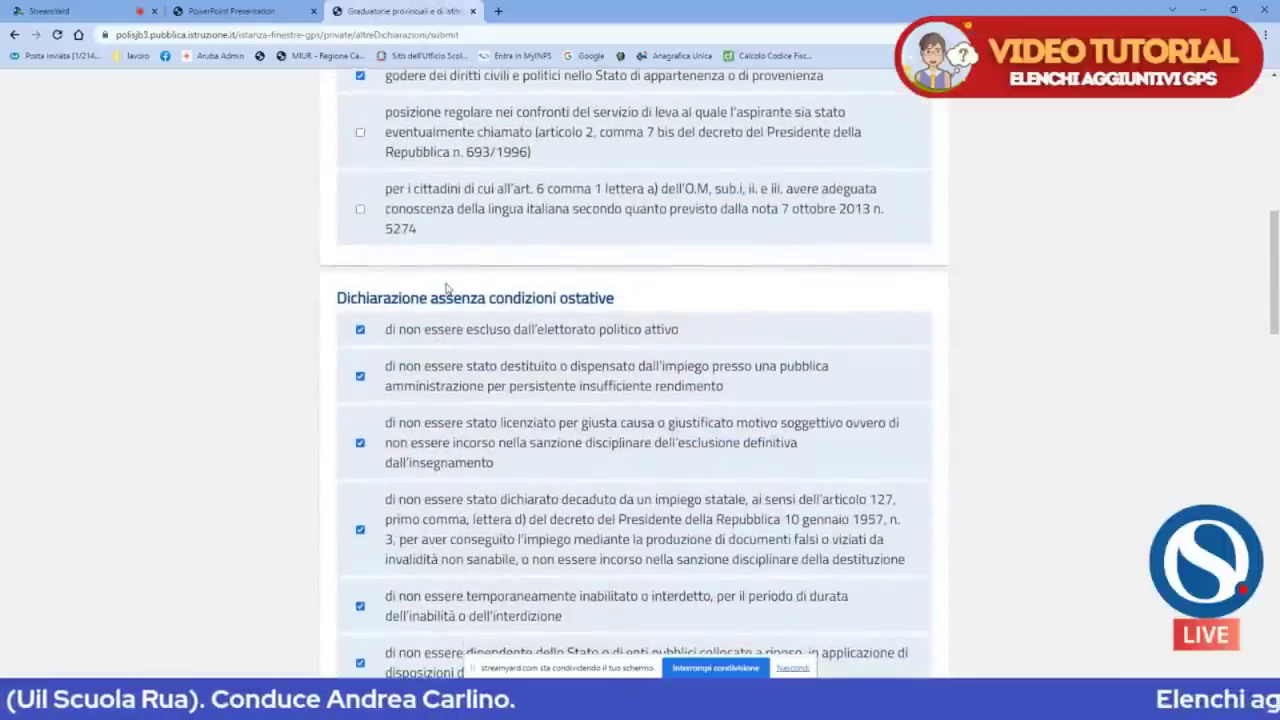
pyautogui.scroll(-1, 447, 288)
pyautogui.scroll(1, 447, 288)
pyautogui.scroll(-1, 447, 288)
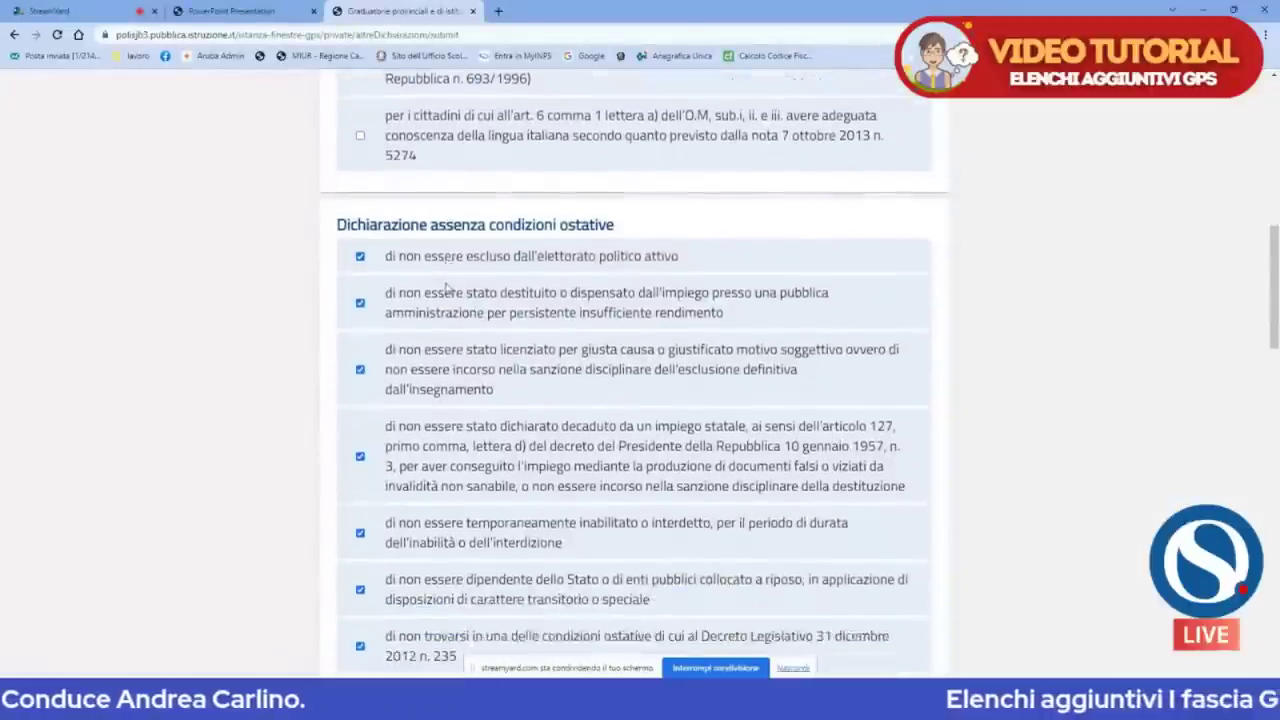
pyautogui.scroll(-6, 447, 288)
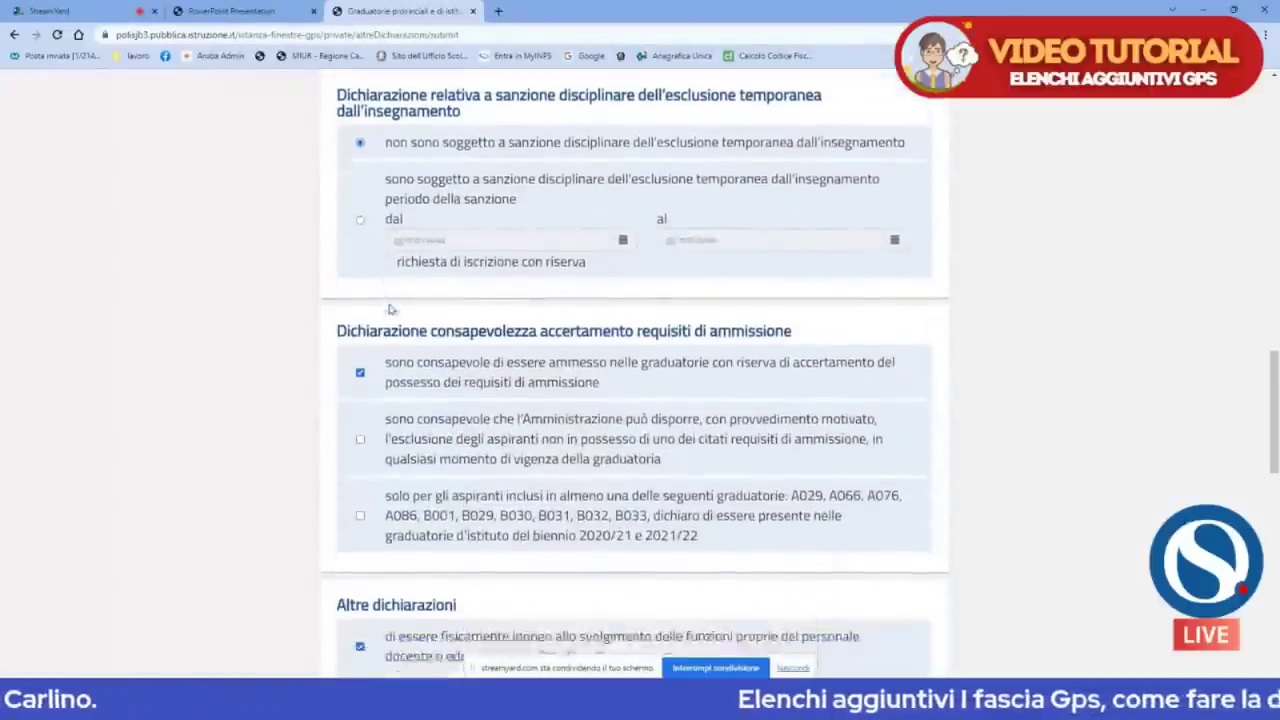
pyautogui.scroll(-2, 390, 309)
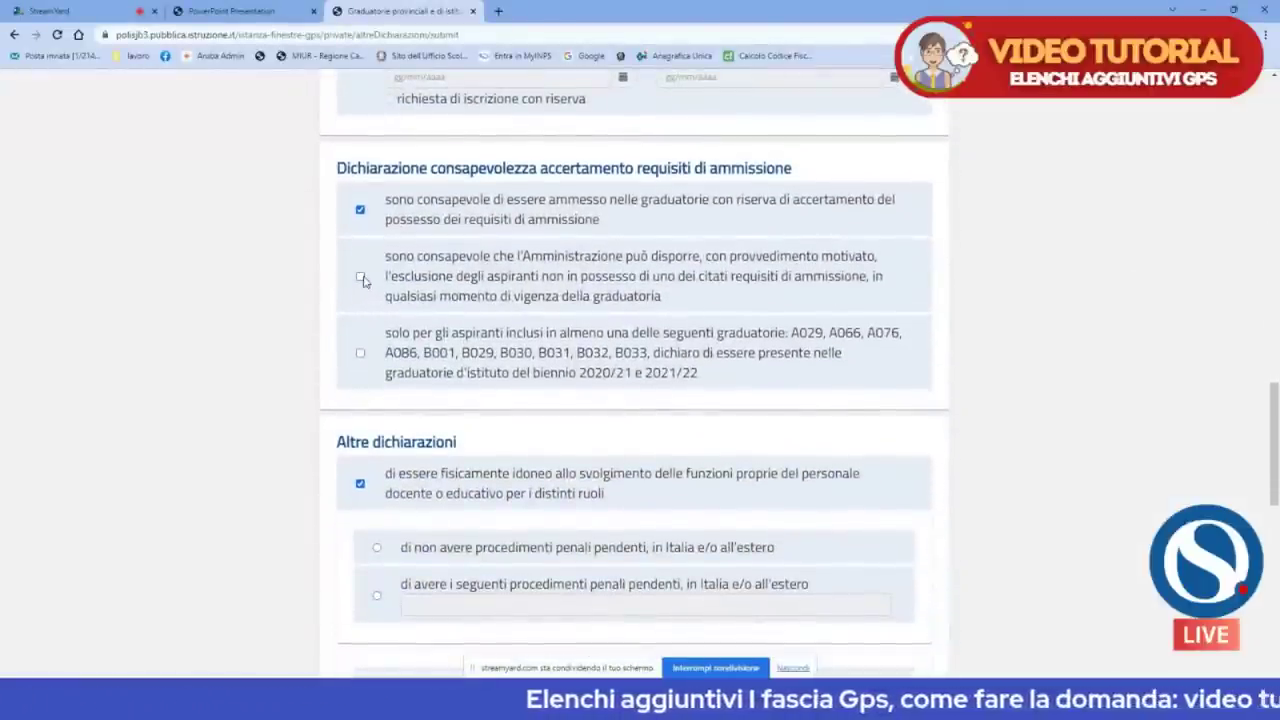
pyautogui.click(361, 278)
pyautogui.scroll(-10, 377, 309)
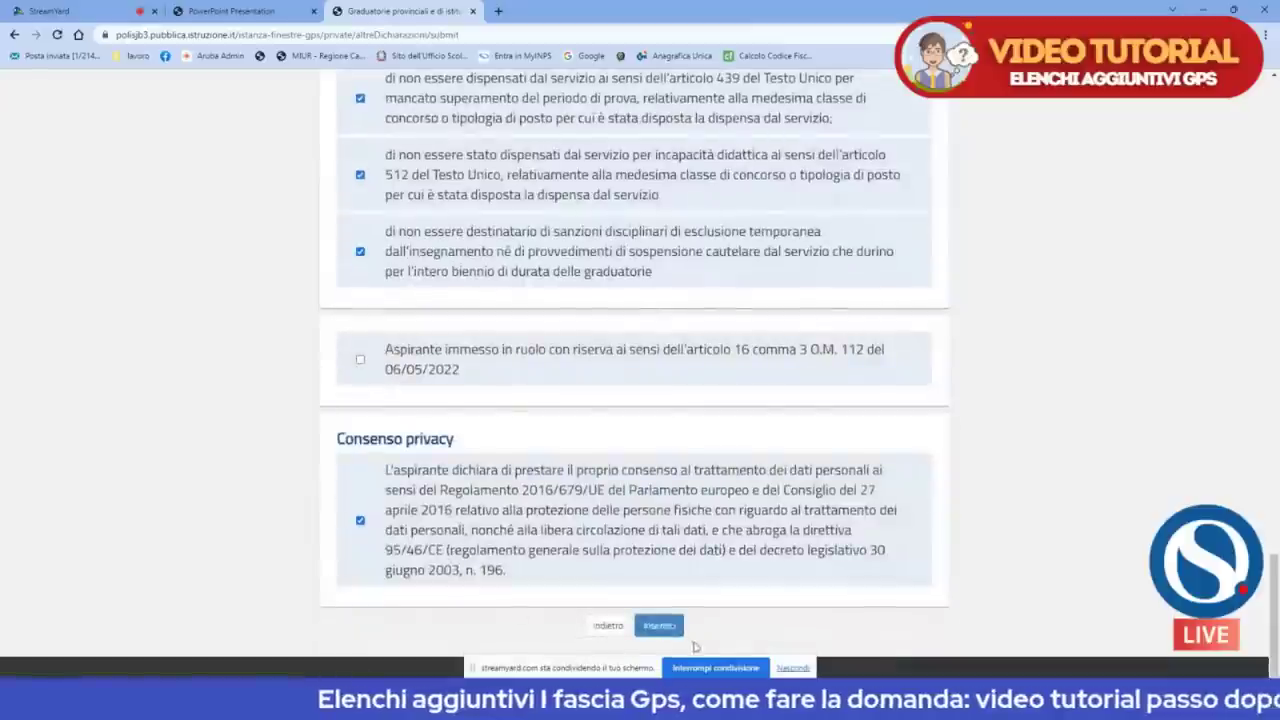
# Check the Altre dichiarazioni form for mandatory declarations still left unmarked.
pyautogui.scroll(-15, 589, 386)
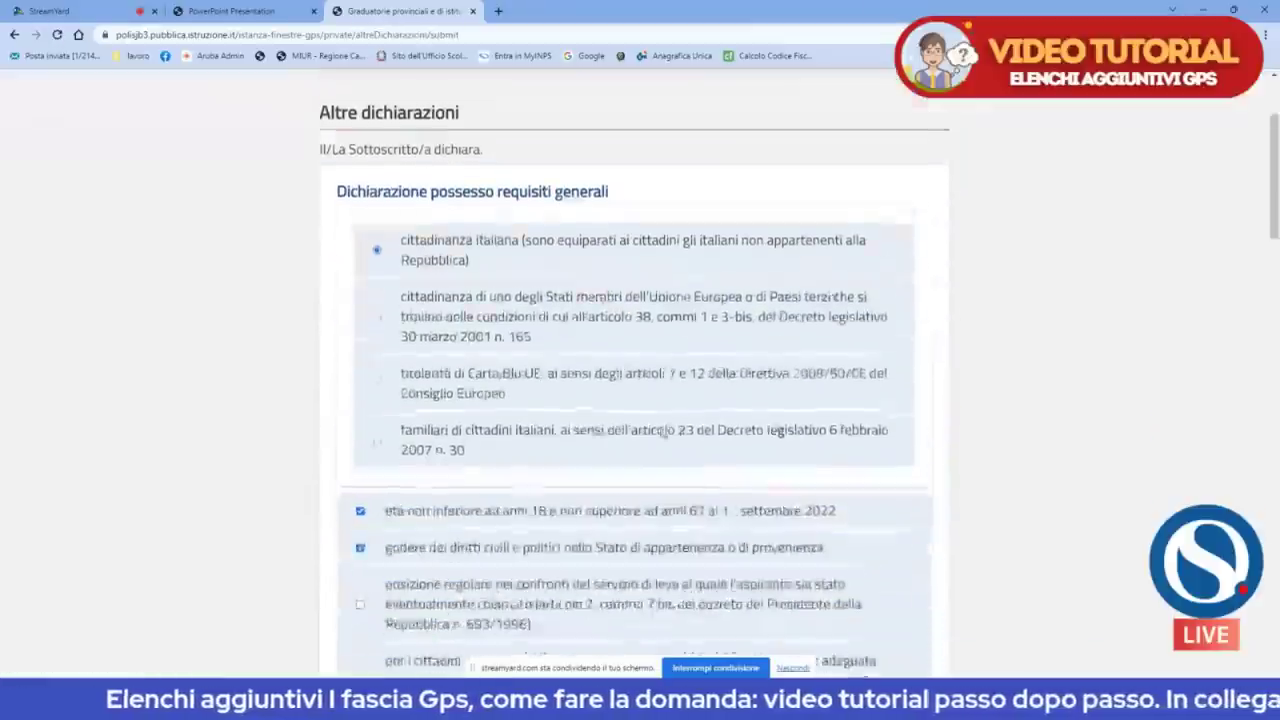
pyautogui.scroll(-4, 585, 357)
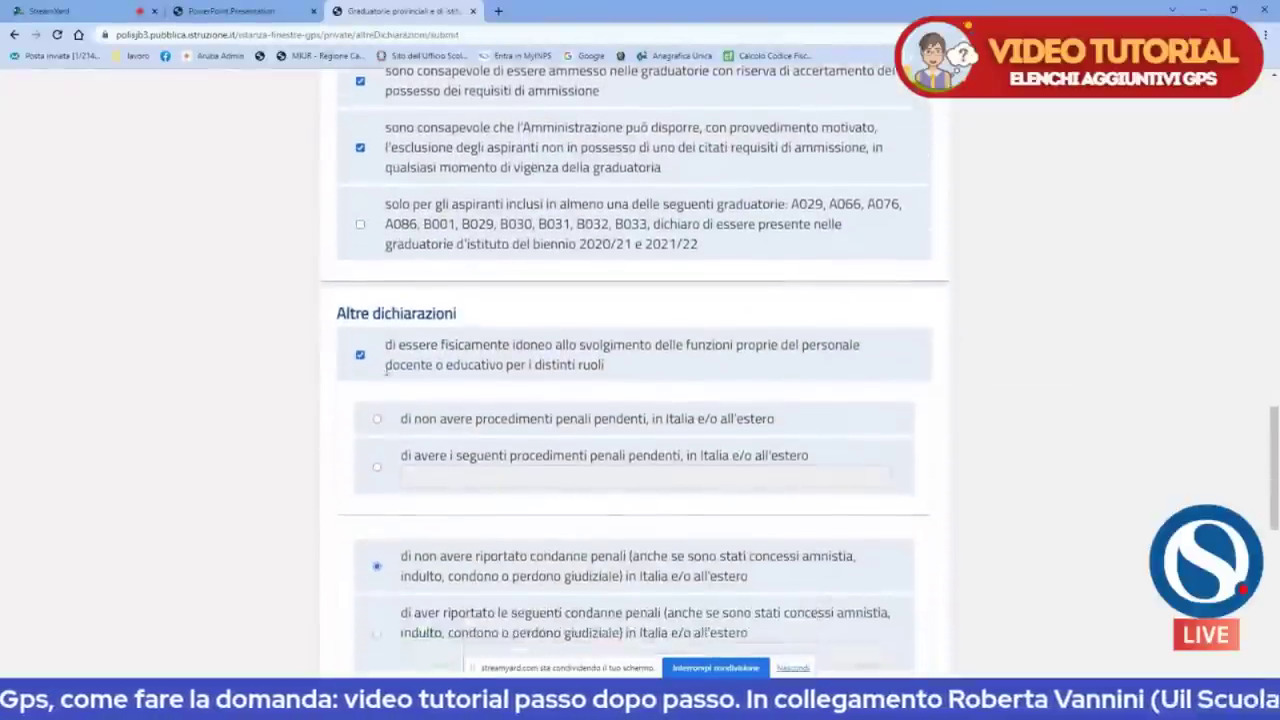
pyautogui.scroll(-1, 360, 365)
pyautogui.scroll(-10, 378, 340)
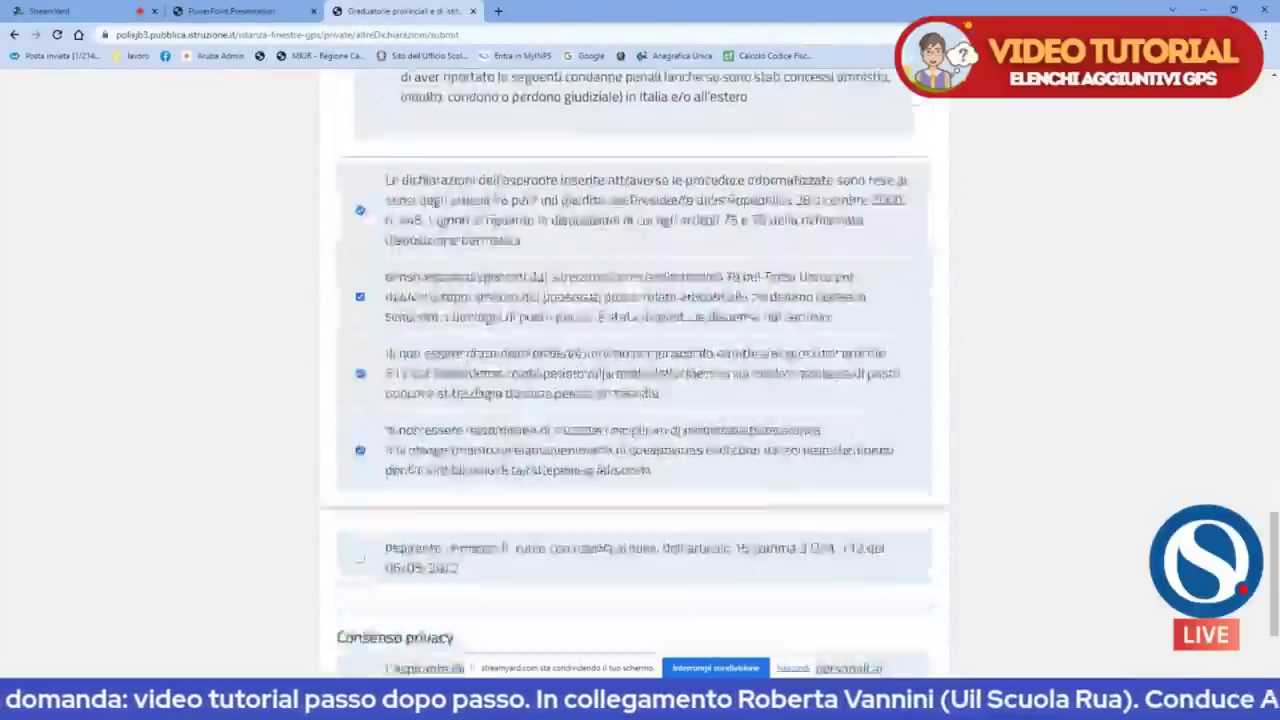